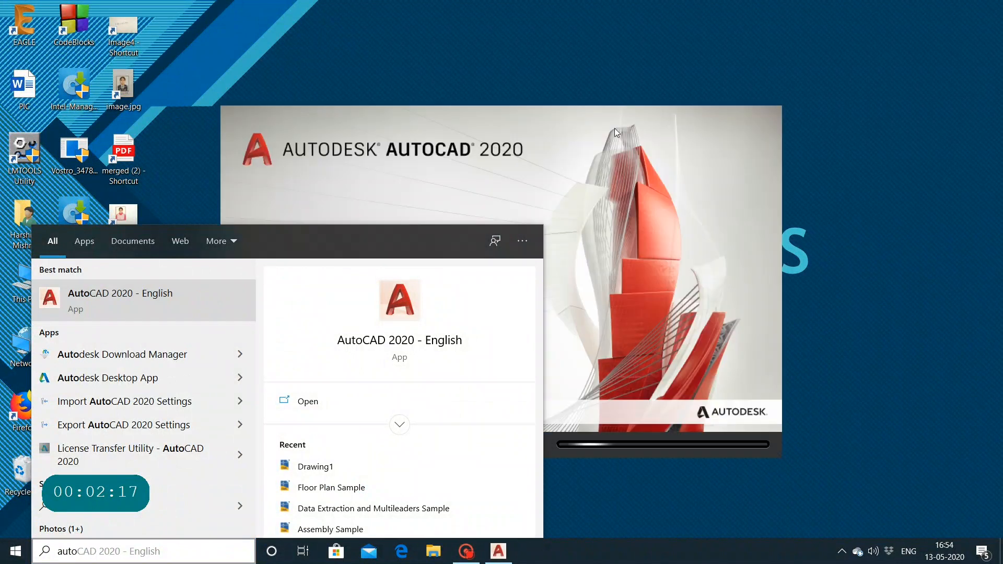
Start a new blank drawing.
{"action": "left_click", "coordinate": [495, 176]}
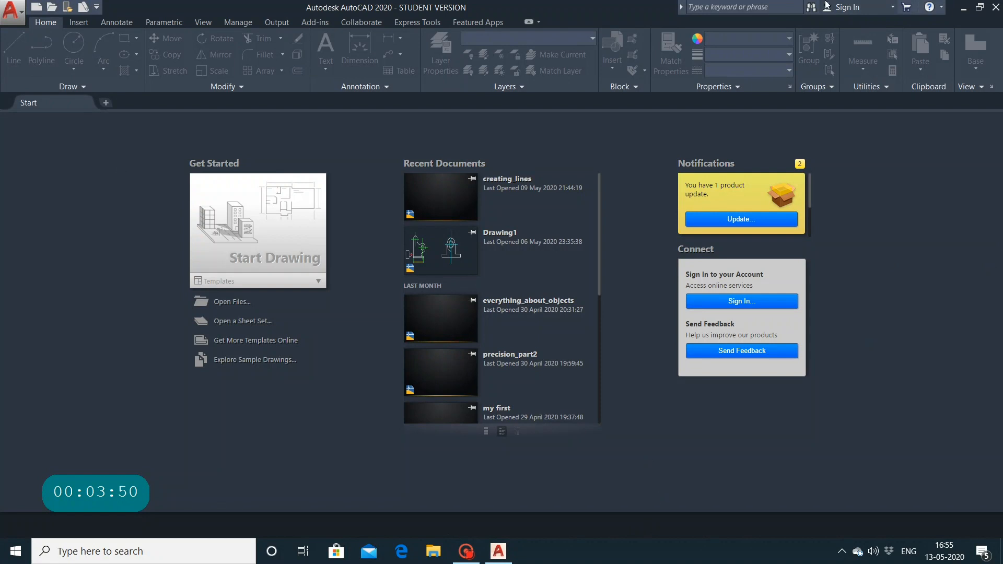
{"action": "left_click", "coordinate": [237, 239]}
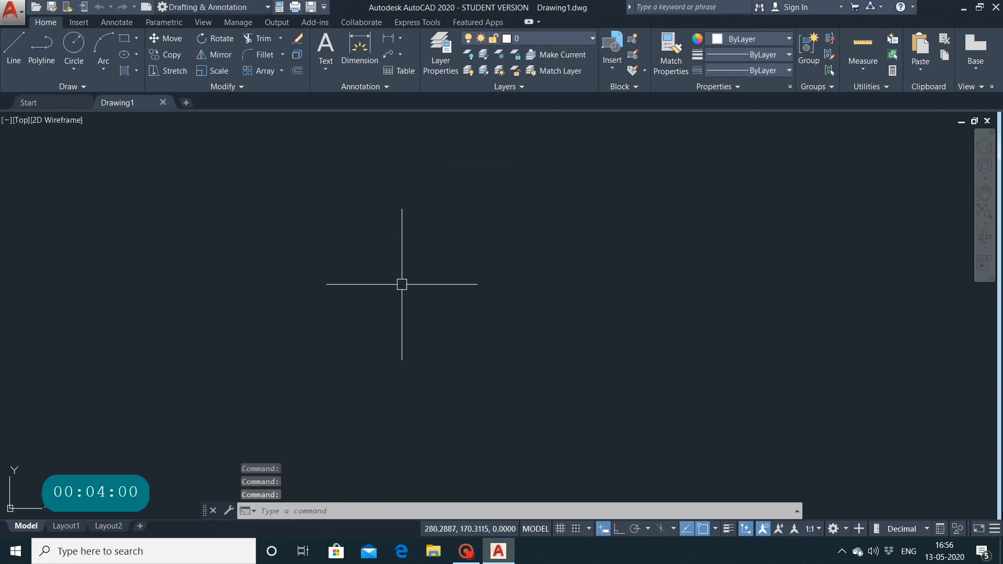
Review the Plot and Publish, Display and Selection settings in the program options without changing anything.
{"action": "right_click", "coordinate": [388, 250]}
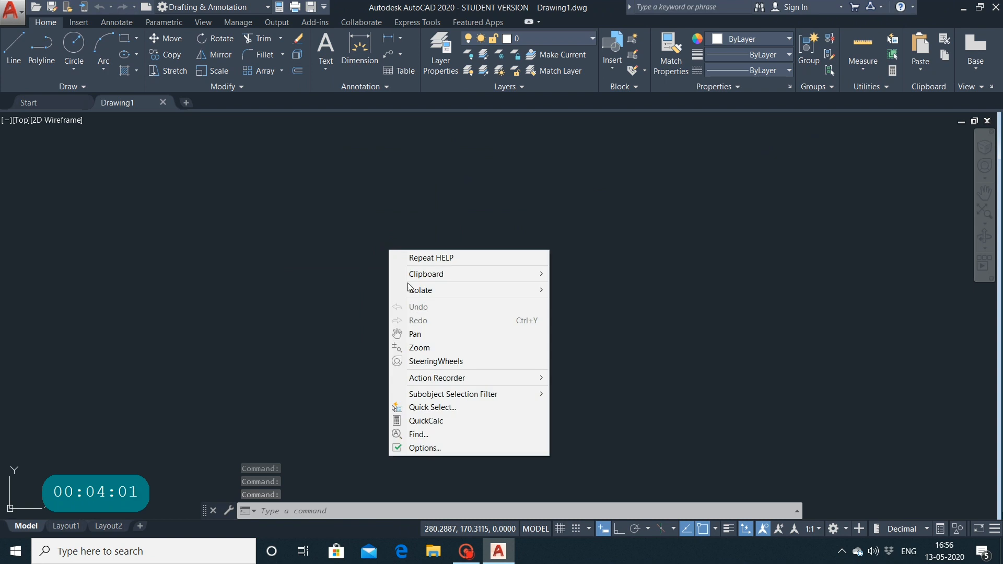
{"action": "left_click", "coordinate": [437, 448]}
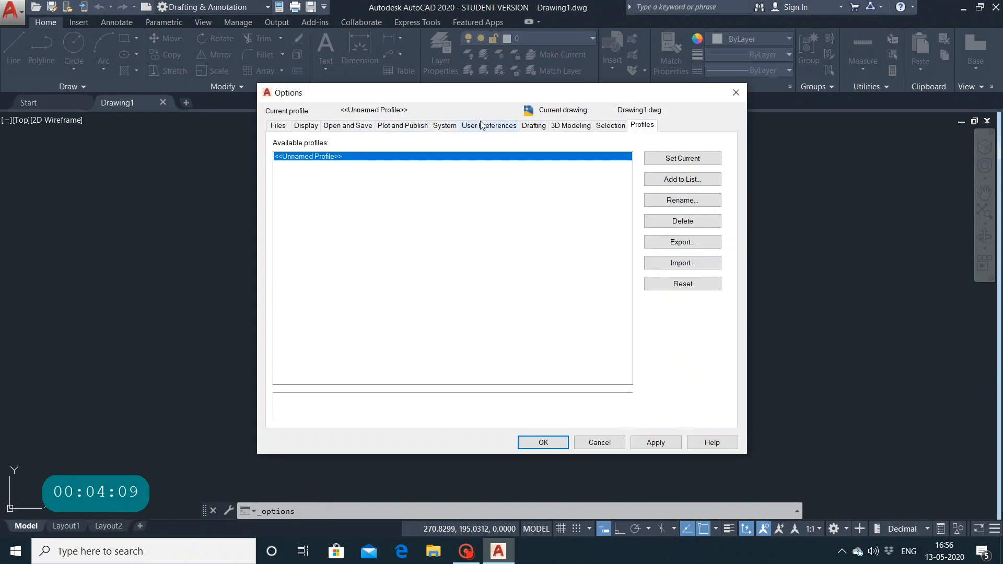
{"action": "left_click", "coordinate": [417, 124]}
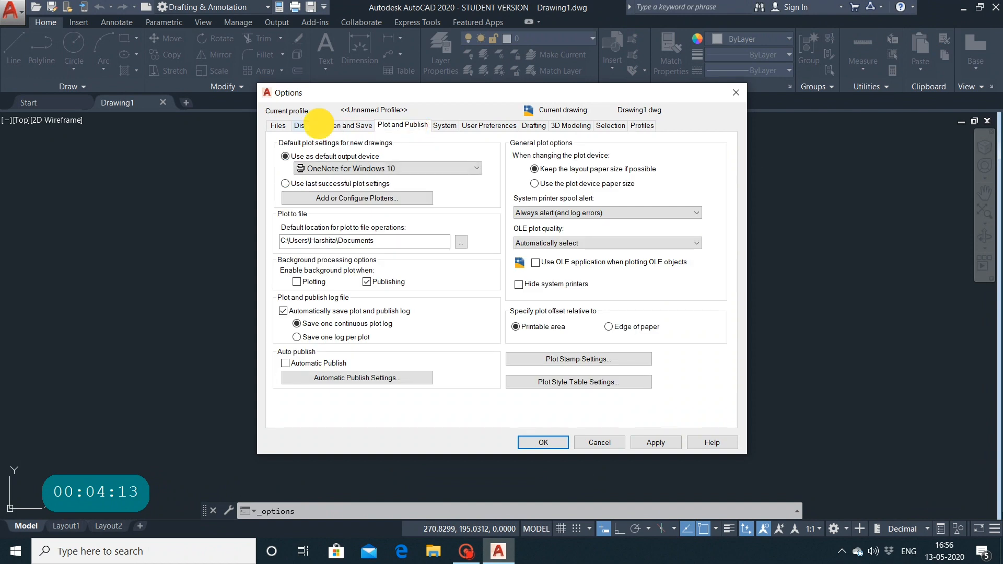
{"action": "left_click", "coordinate": [311, 126]}
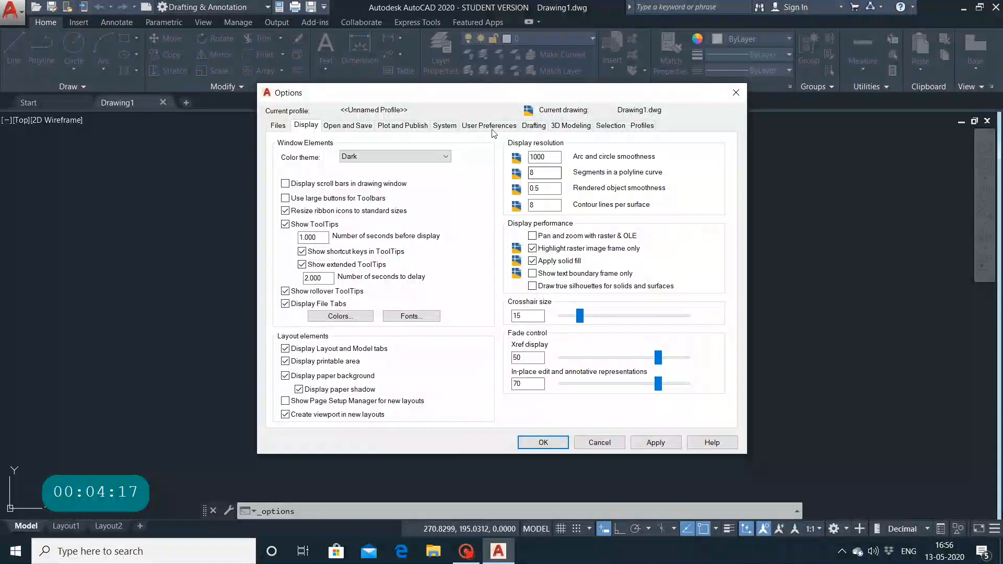
{"action": "left_click", "coordinate": [598, 126]}
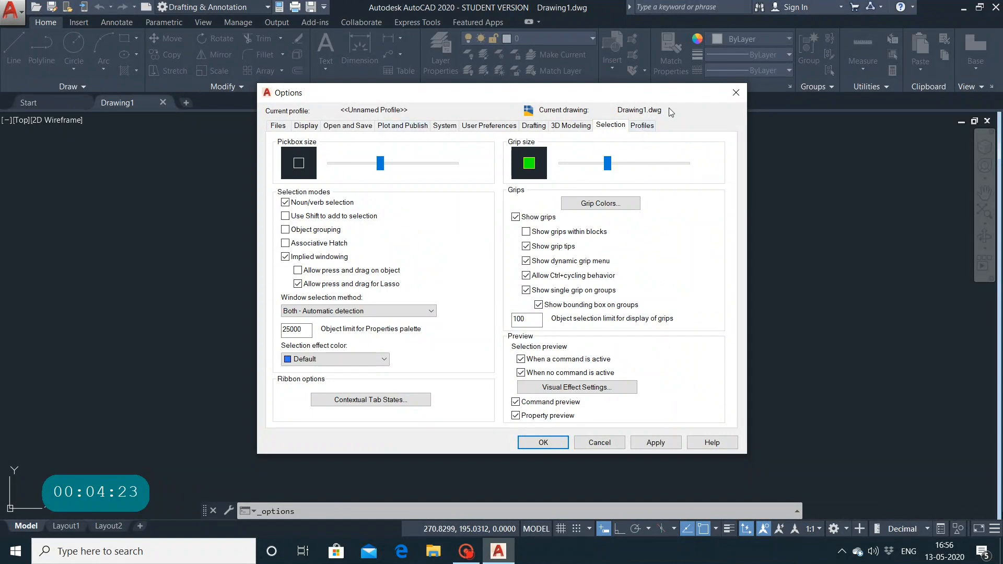
{"action": "left_click", "coordinate": [735, 93]}
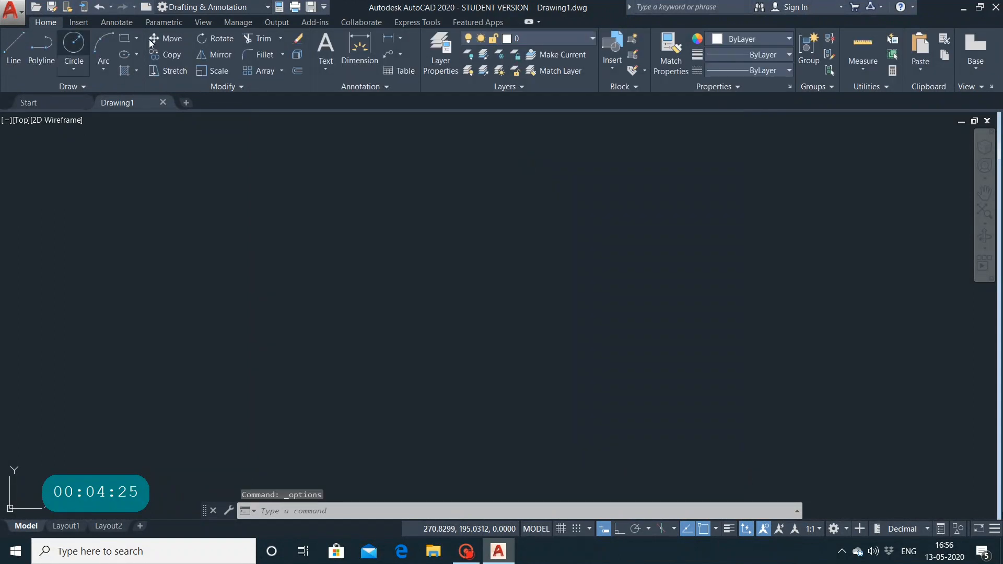
{"action": "left_click", "coordinate": [86, 85]}
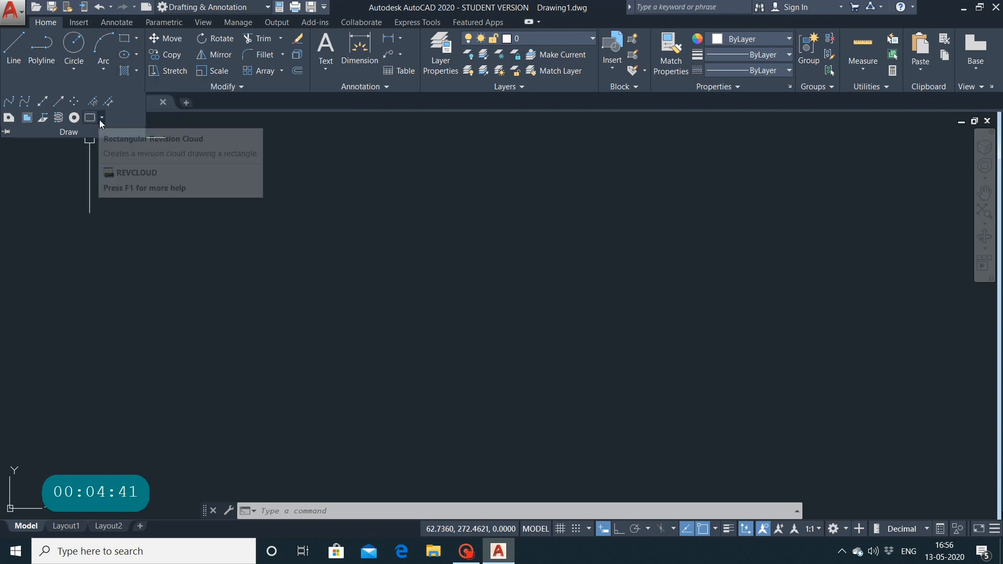
{"action": "left_click", "coordinate": [124, 163]}
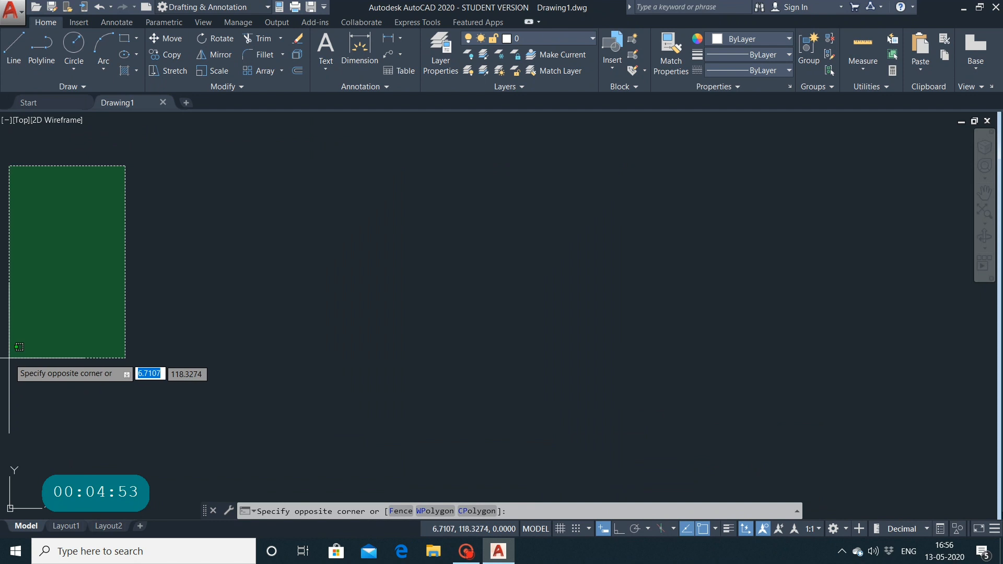
{"action": "key", "text": "Escape"}
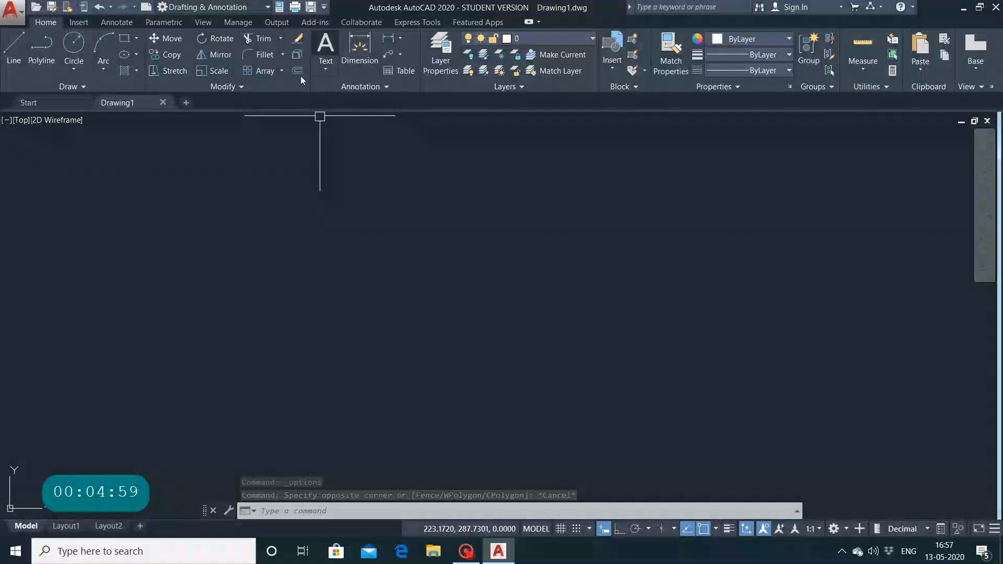
{"action": "left_click", "coordinate": [268, 89]}
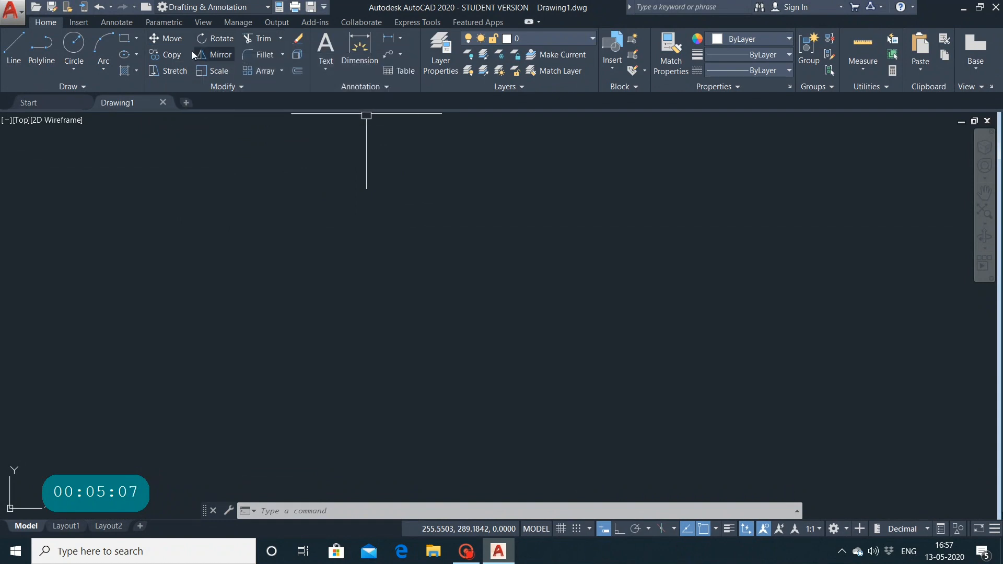
{"action": "left_click", "coordinate": [280, 55]}
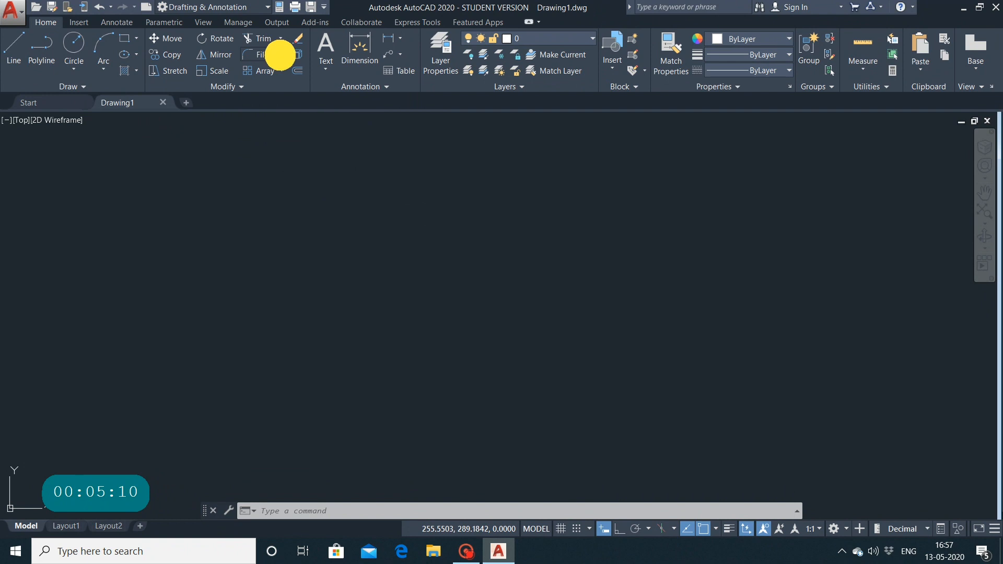
{"action": "left_click", "coordinate": [282, 71]}
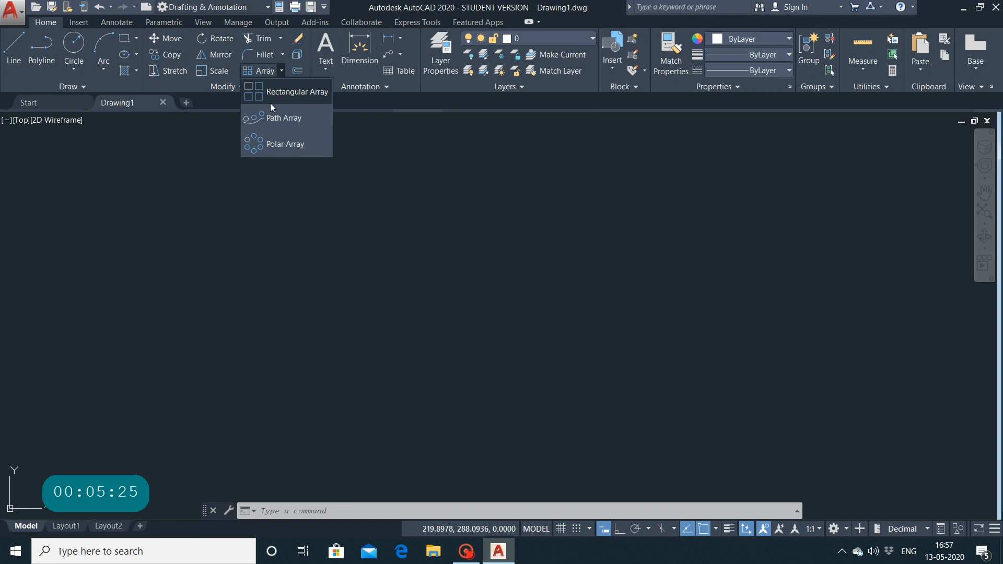
{"action": "left_click", "coordinate": [298, 70]}
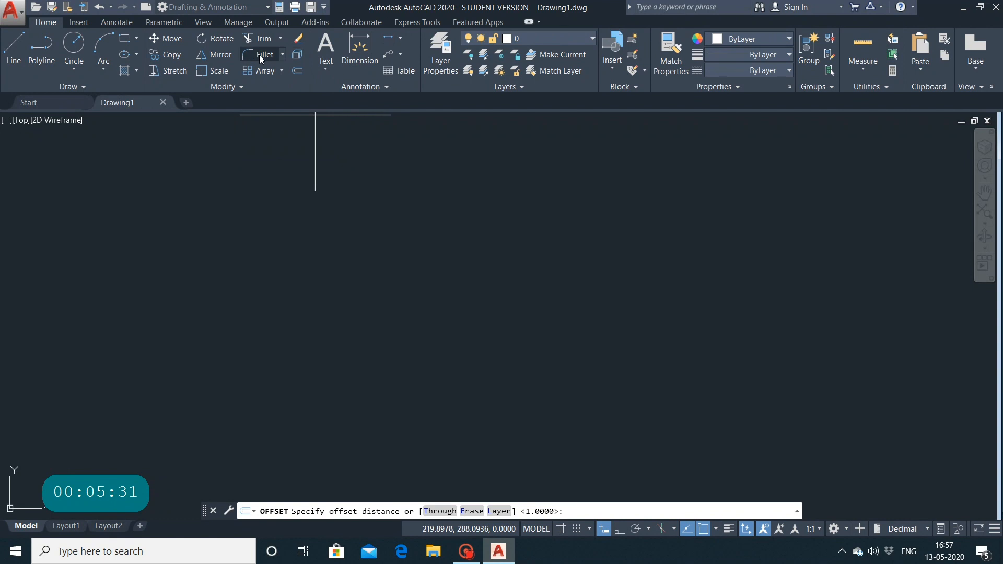
{"action": "left_click", "coordinate": [282, 55]}
{"action": "left_click", "coordinate": [280, 39]}
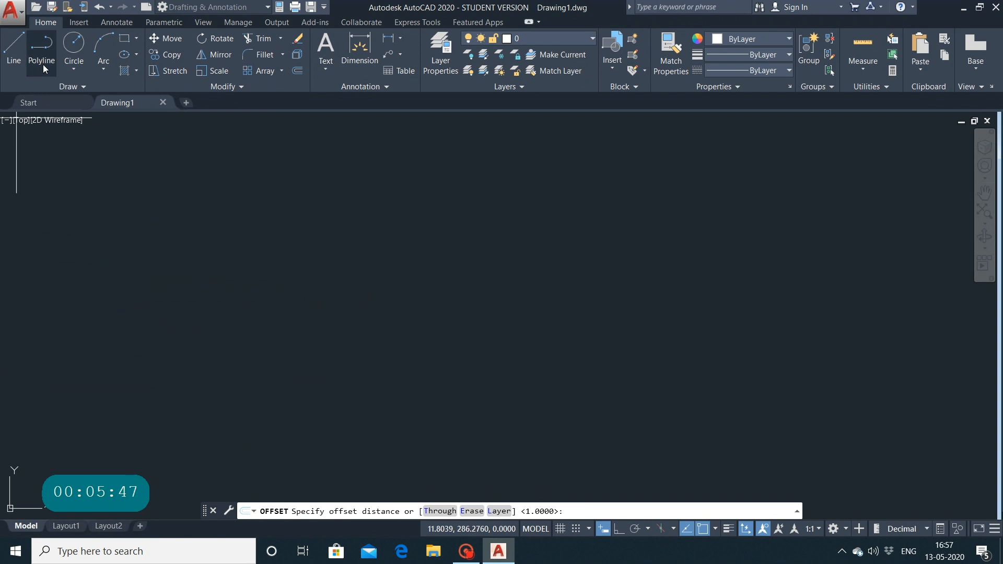
Draw a wide horizontal rectangle by two opposite corners in the upper middle of the drawing area.
{"action": "left_click", "coordinate": [128, 39]}
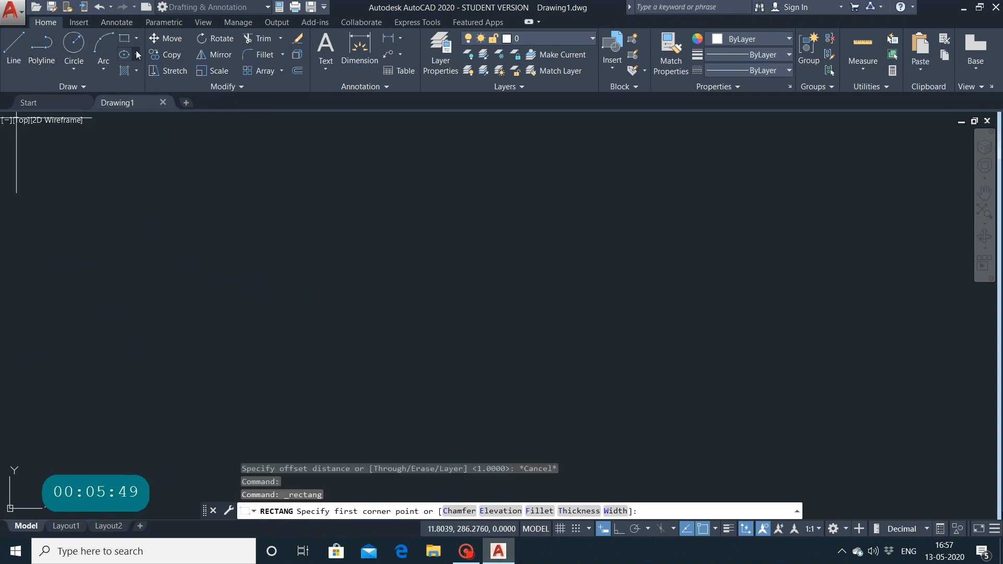
{"action": "left_click", "coordinate": [205, 220]}
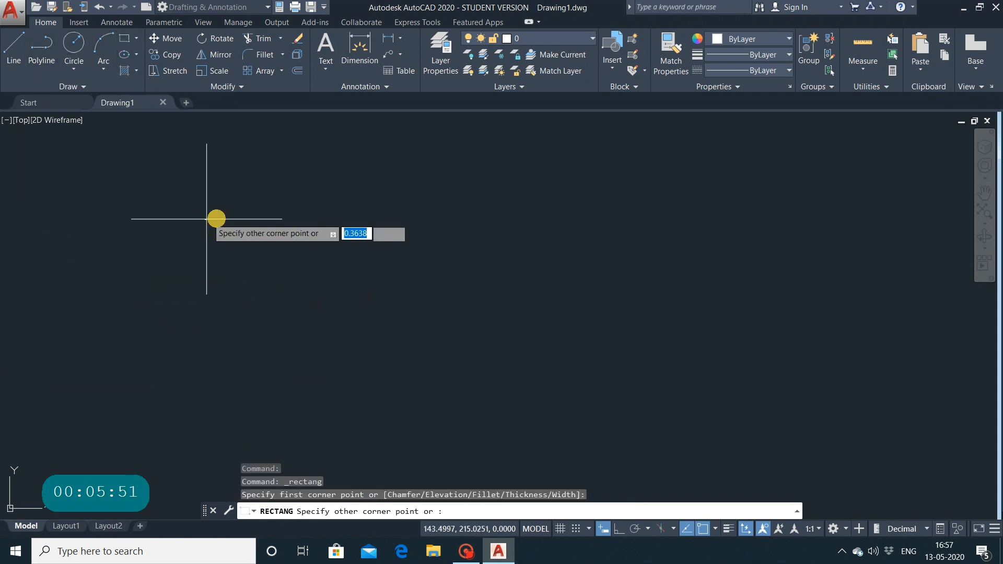
{"action": "left_click", "coordinate": [501, 304]}
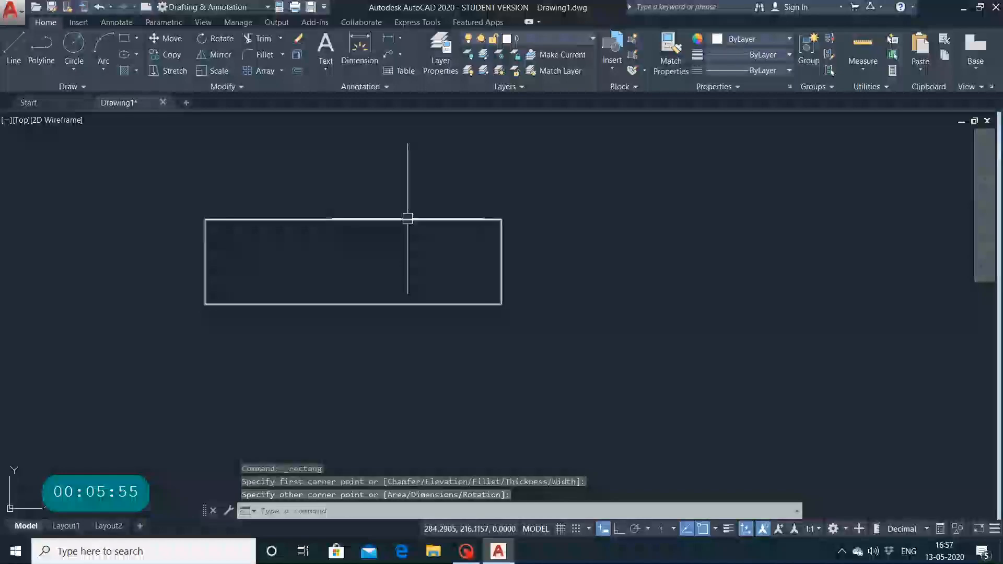
{"action": "key", "text": "Escape"}
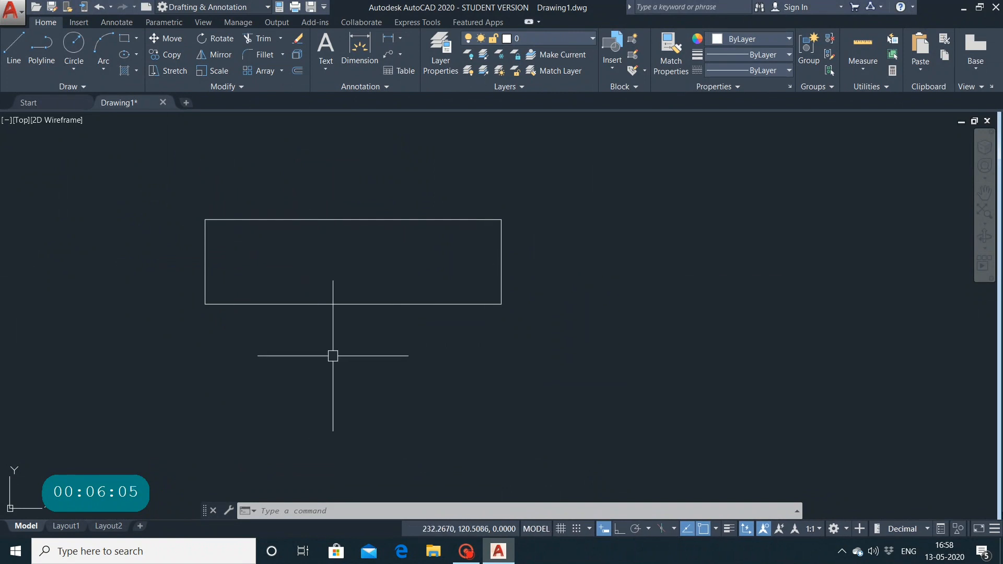
Move the rectangle by its geometric center about 267 units horizontally to the right, with Ortho mode turned on.
{"action": "mouse_move", "coordinate": [203, 307]}
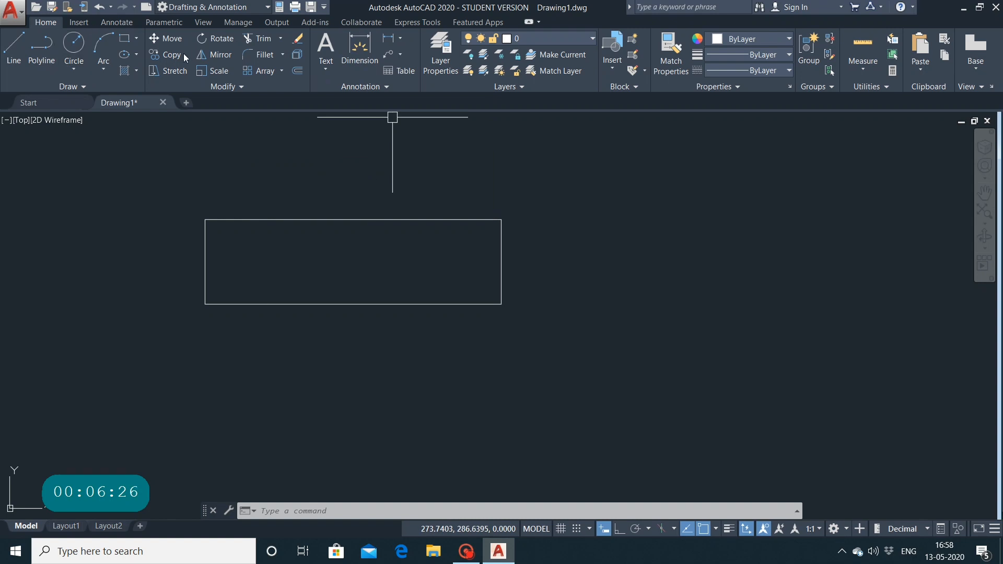
{"action": "left_click", "coordinate": [164, 37]}
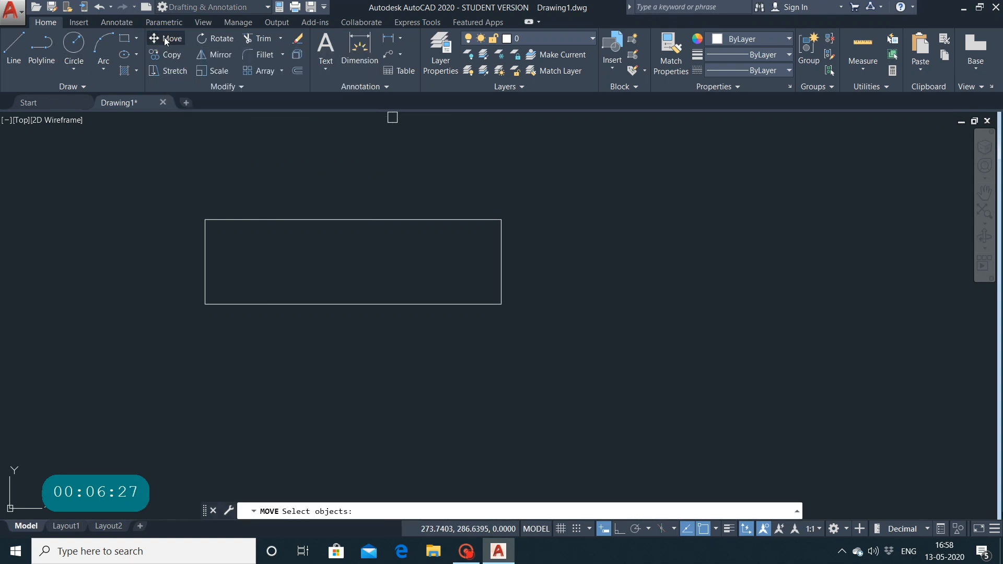
{"action": "left_click", "coordinate": [326, 302]}
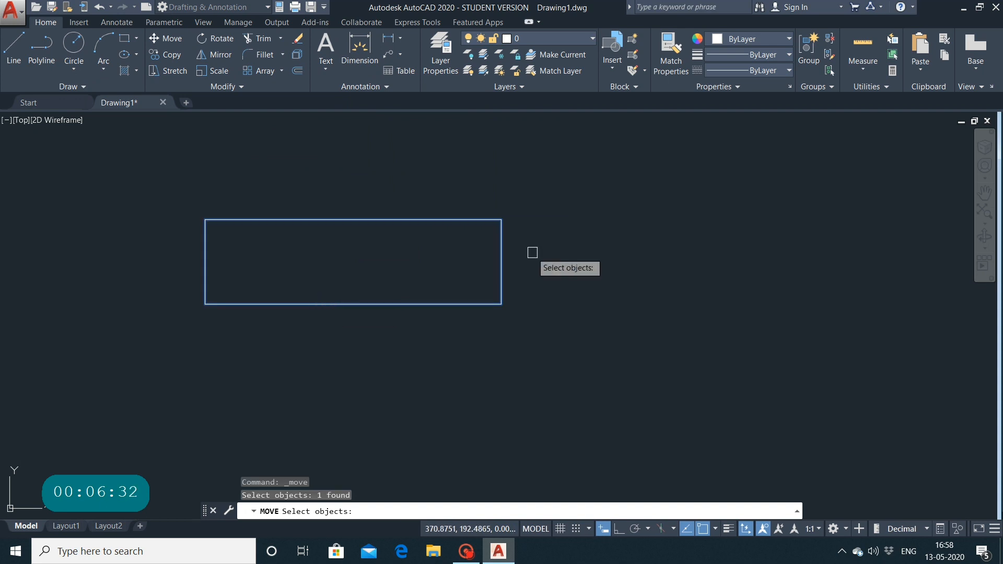
{"action": "key", "text": "Return"}
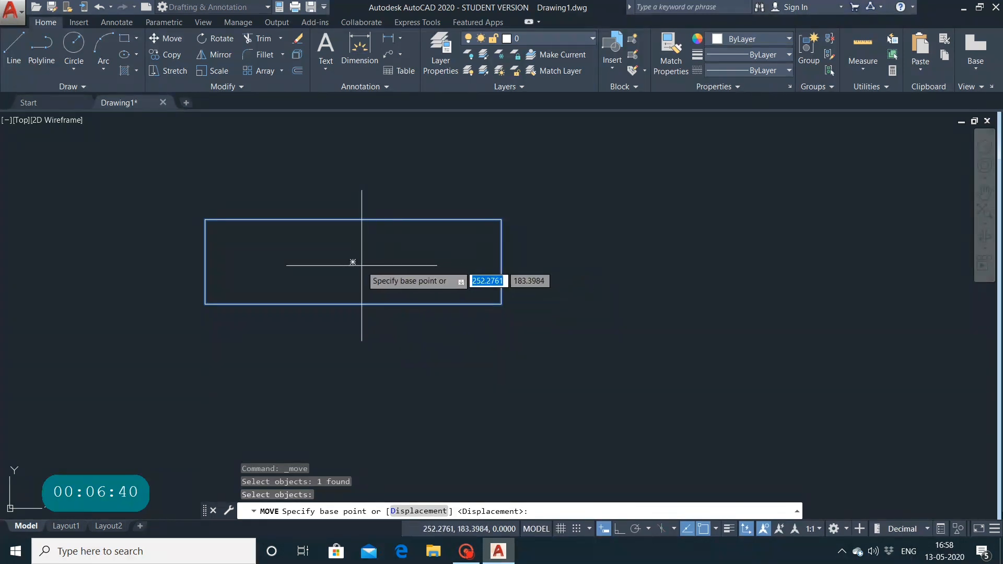
{"action": "left_click", "coordinate": [352, 262]}
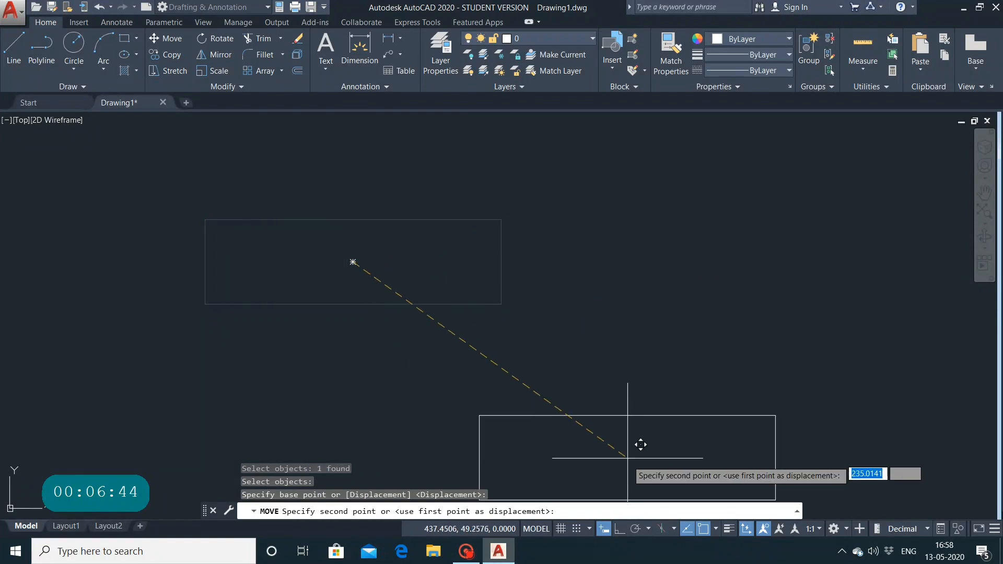
{"action": "left_click", "coordinate": [621, 527]}
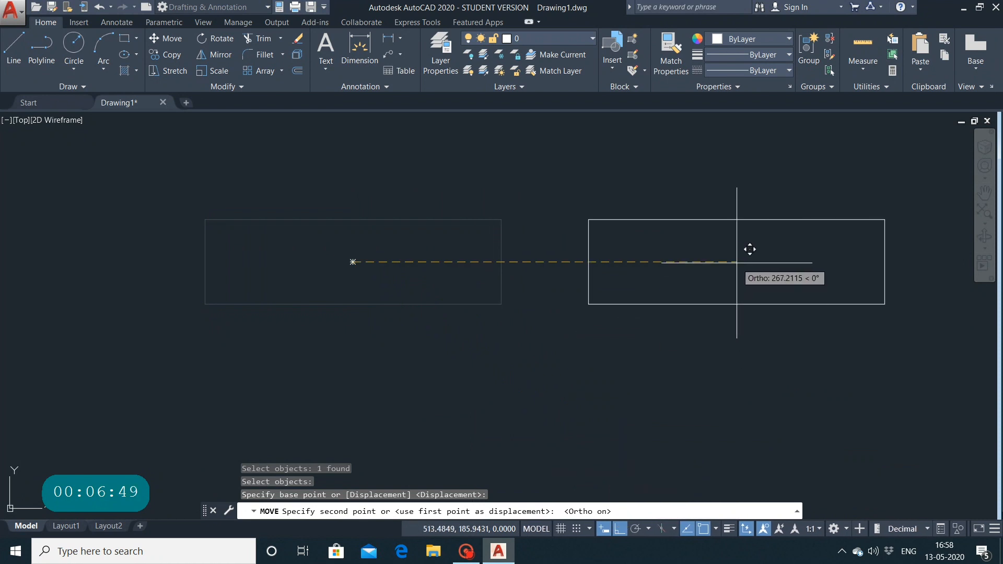
{"action": "left_click", "coordinate": [736, 263]}
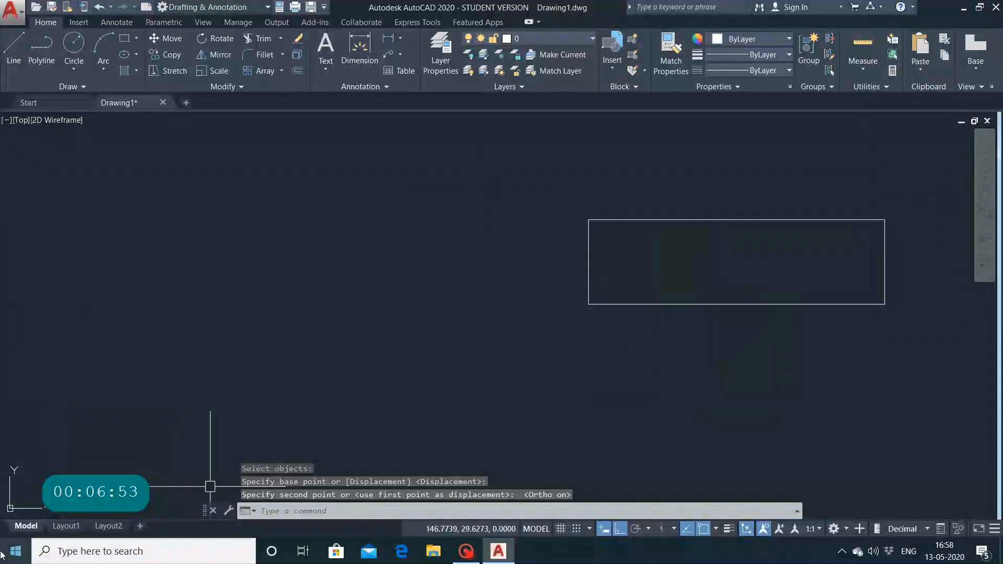
Move the rectangle back about 248 units horizontally to the left, using its lower-left corner as the base point.
{"action": "left_click", "coordinate": [153, 37]}
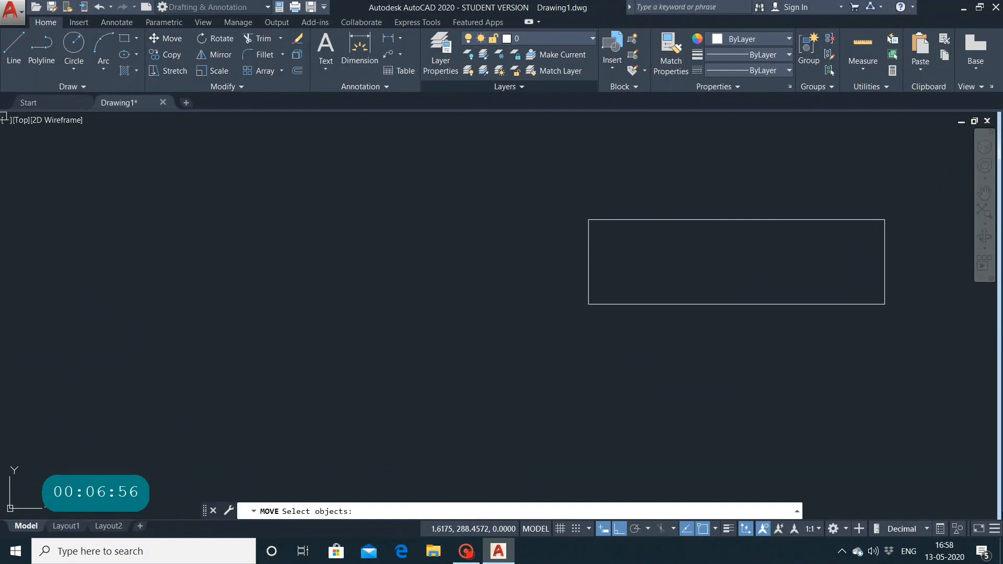
{"action": "left_click", "coordinate": [595, 224]}
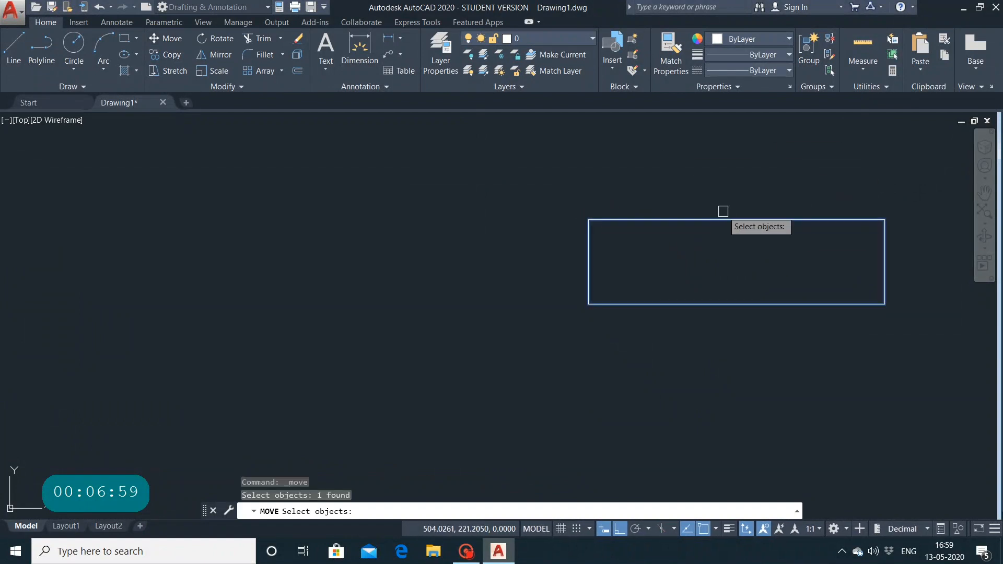
{"action": "key", "text": "Return"}
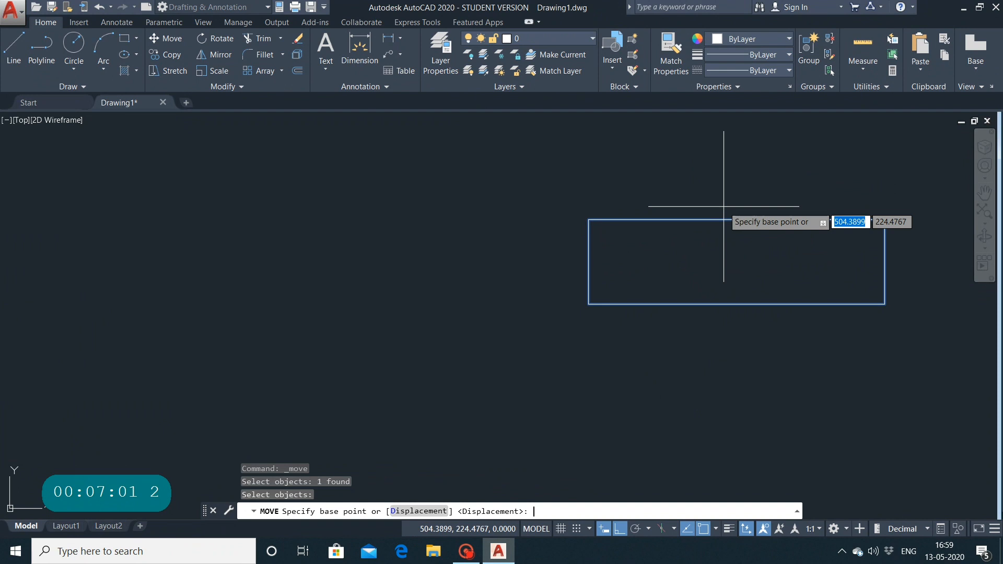
{"action": "left_click", "coordinate": [588, 304]}
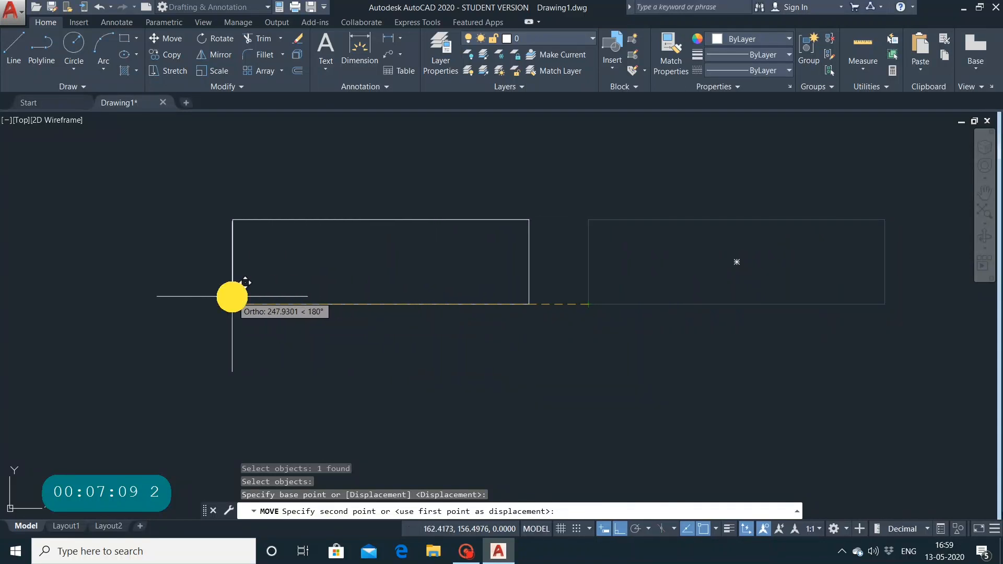
{"action": "left_click", "coordinate": [232, 296]}
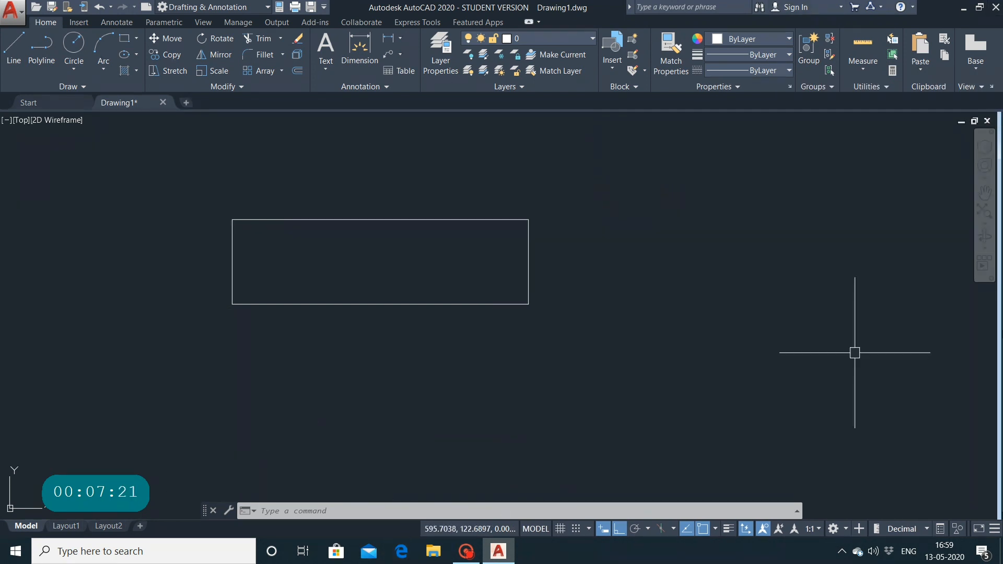
Turn Ortho mode off and try to move the rectangle freely, using its lower-left corner as the base point.
{"action": "left_click", "coordinate": [619, 531]}
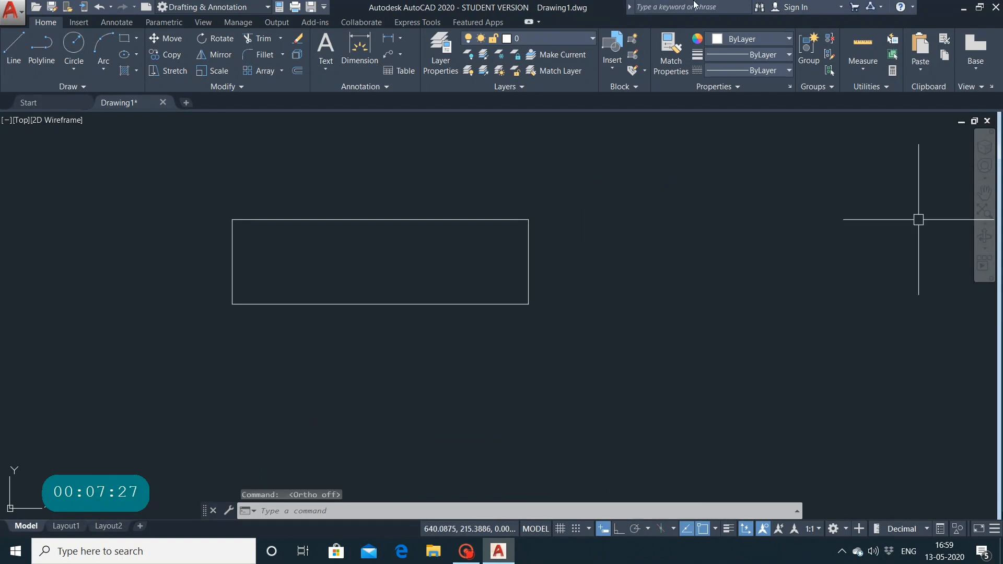
{"action": "left_click", "coordinate": [178, 39]}
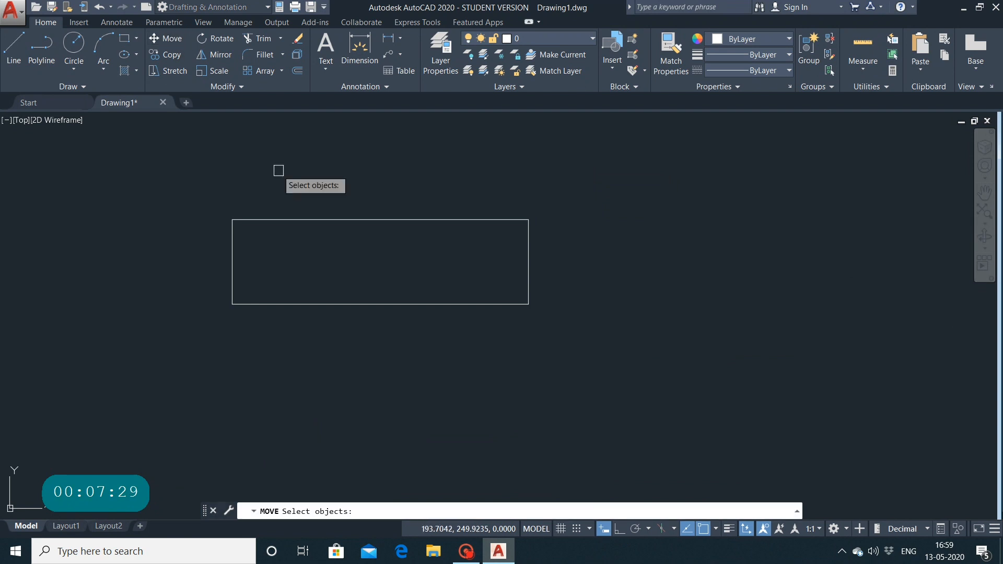
{"action": "left_click", "coordinate": [356, 219]}
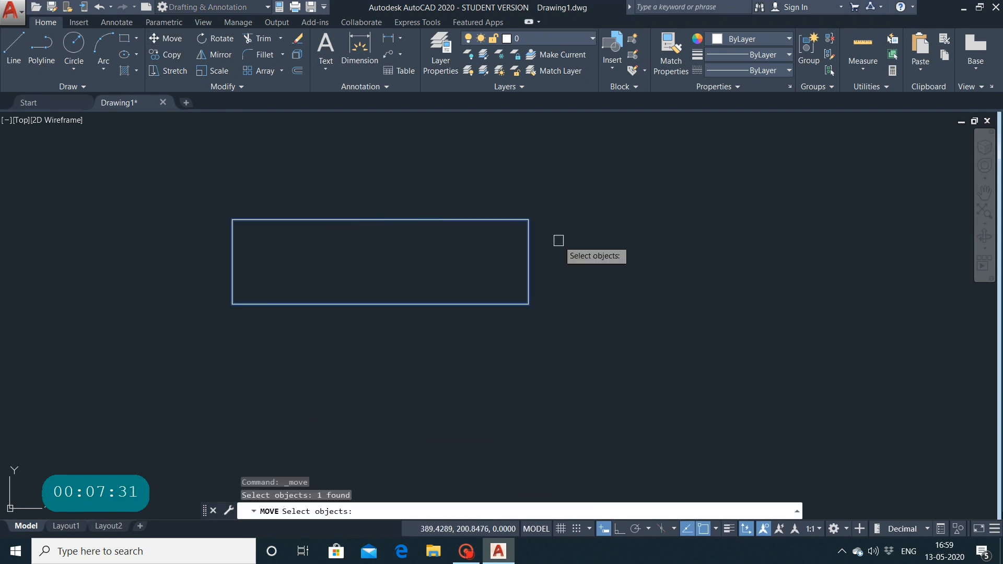
{"action": "key", "text": "Return"}
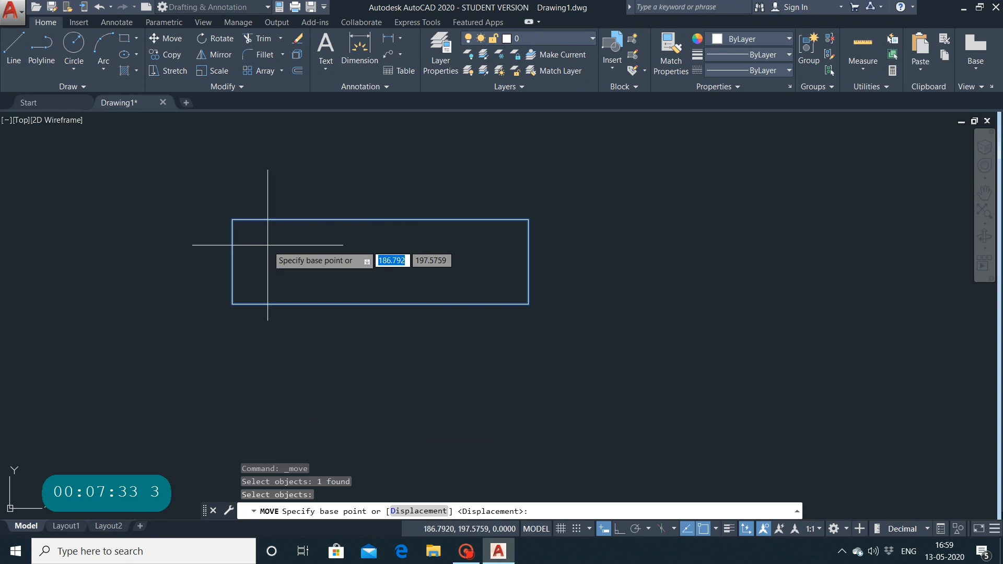
{"action": "left_click", "coordinate": [234, 304]}
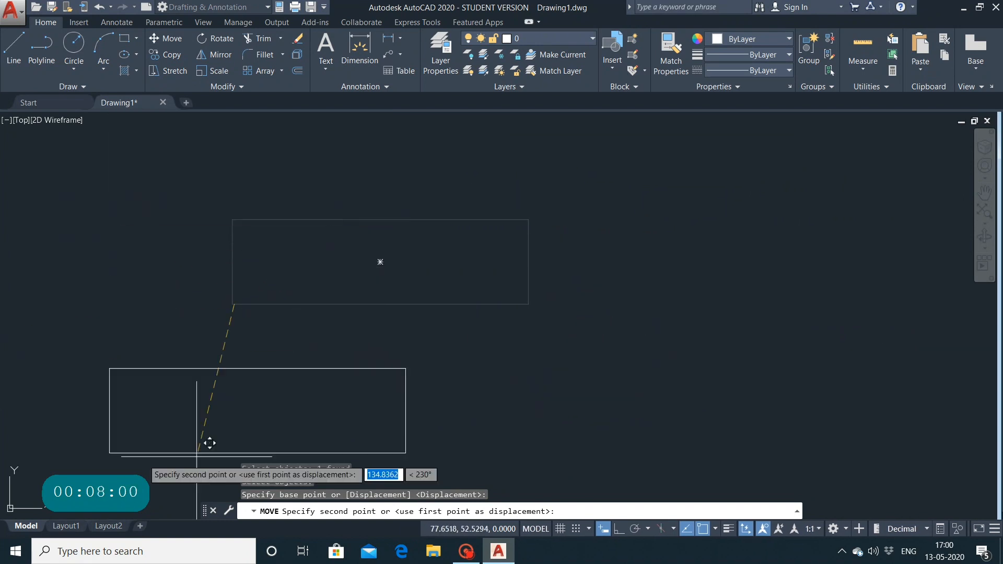
{"action": "key", "text": "Escape"}
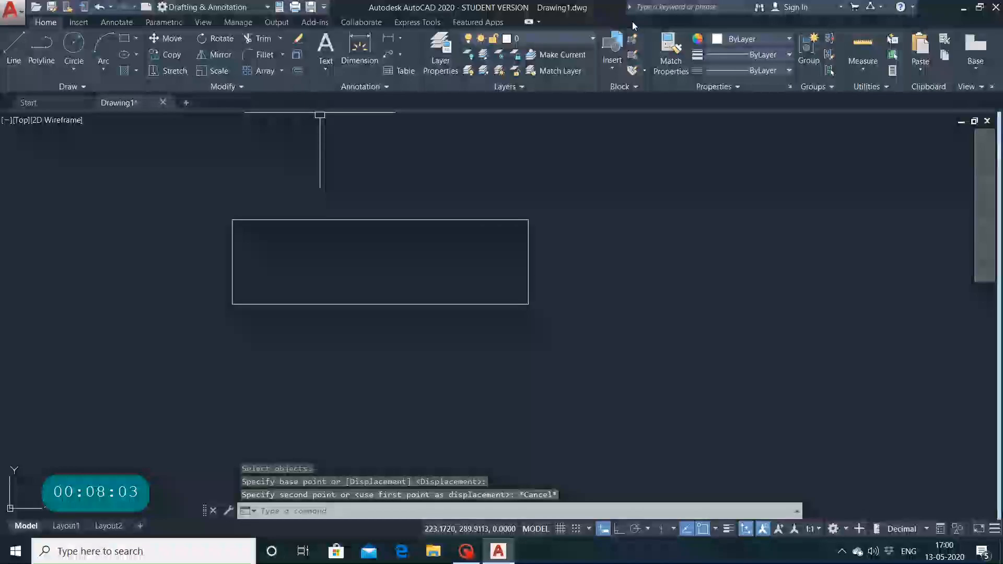
{"action": "key", "text": "Escape"}
Try to move the rectangle with the Move command's Displacement option, measured from the drawing origin.
{"action": "type", "text": "move"}
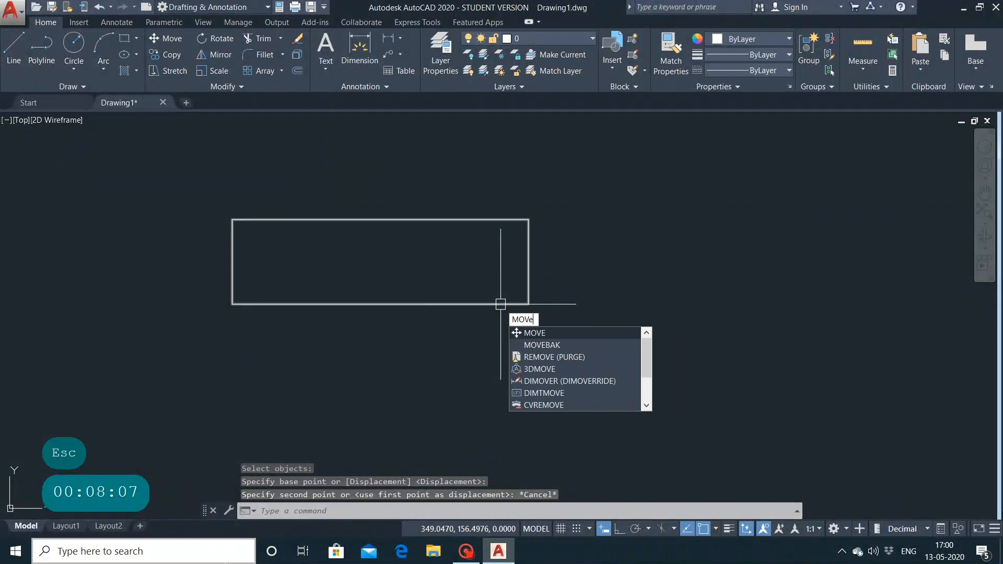
{"action": "key", "text": "Return"}
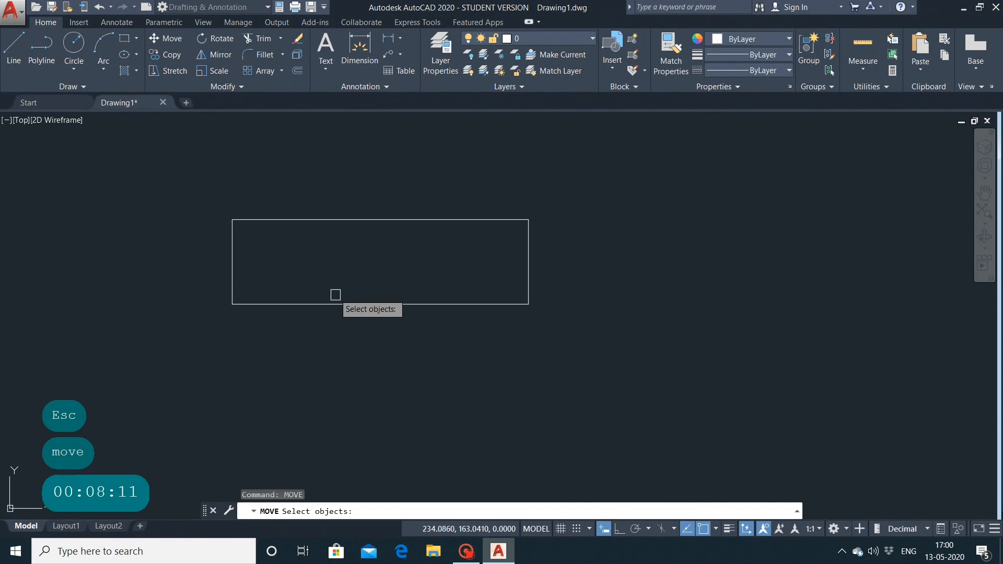
{"action": "left_click", "coordinate": [350, 302]}
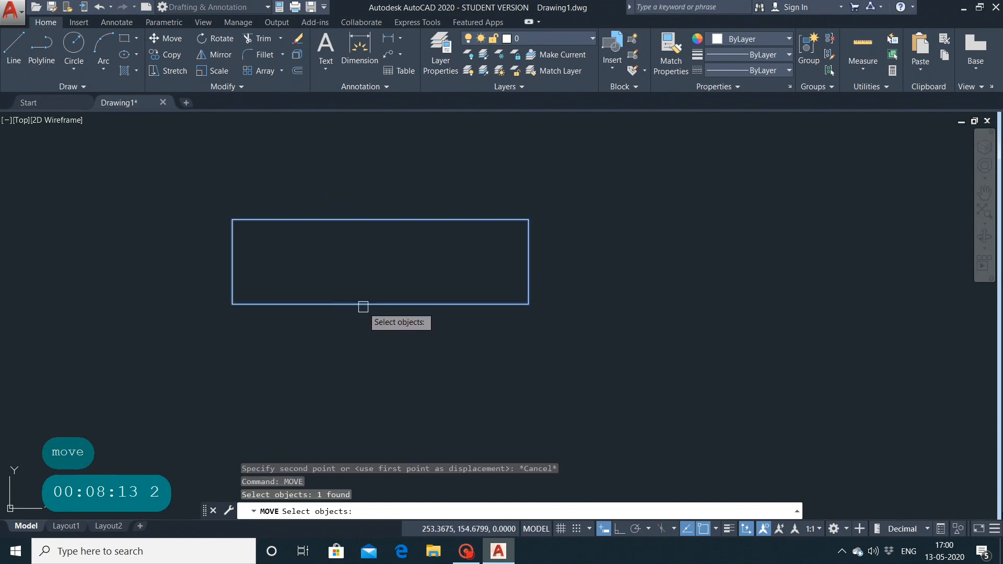
{"action": "right_click", "coordinate": [363, 305]}
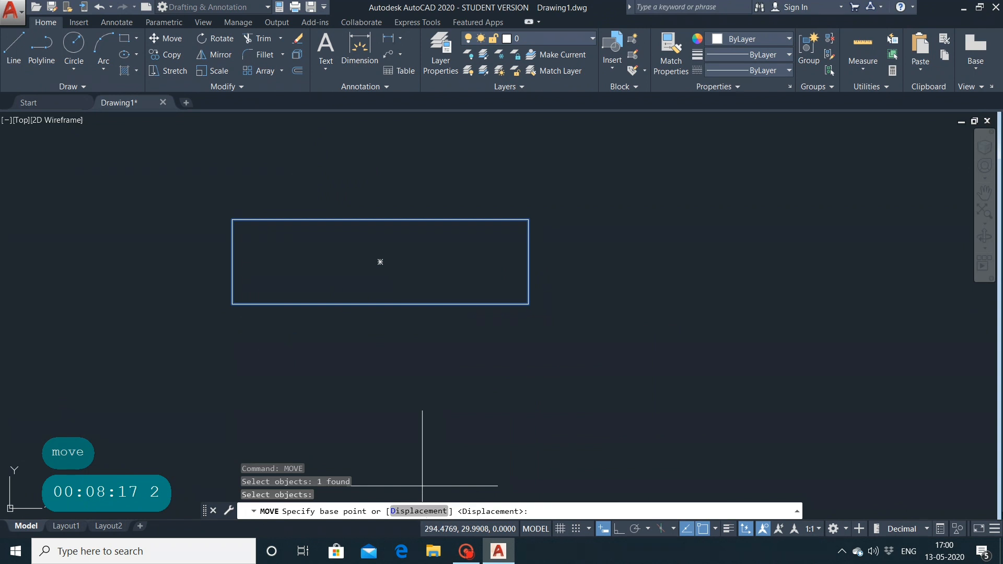
{"action": "left_click", "coordinate": [418, 511]}
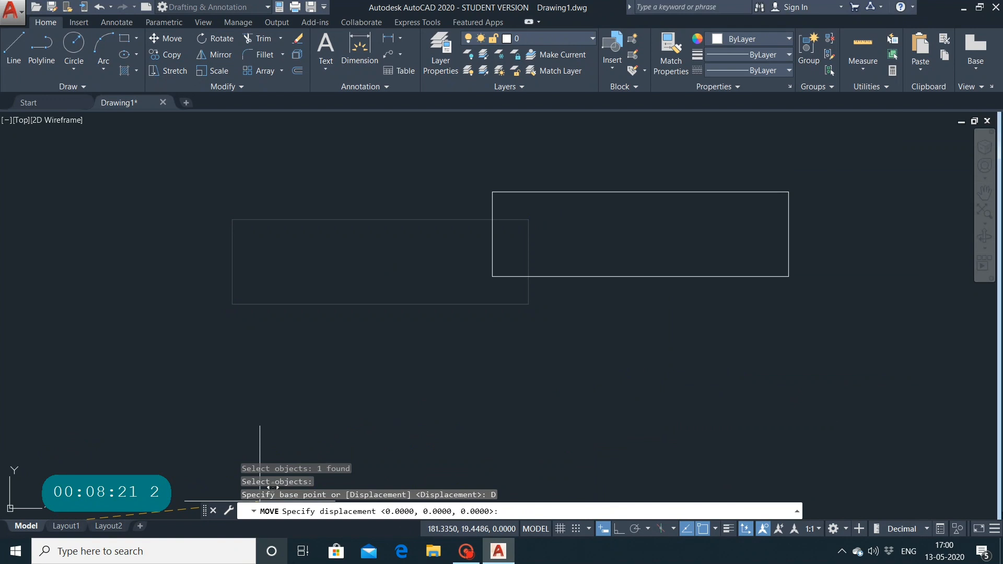
{"action": "middle_click_drag", "start_coordinate": [233, 423], "coordinate": [397, 360]}
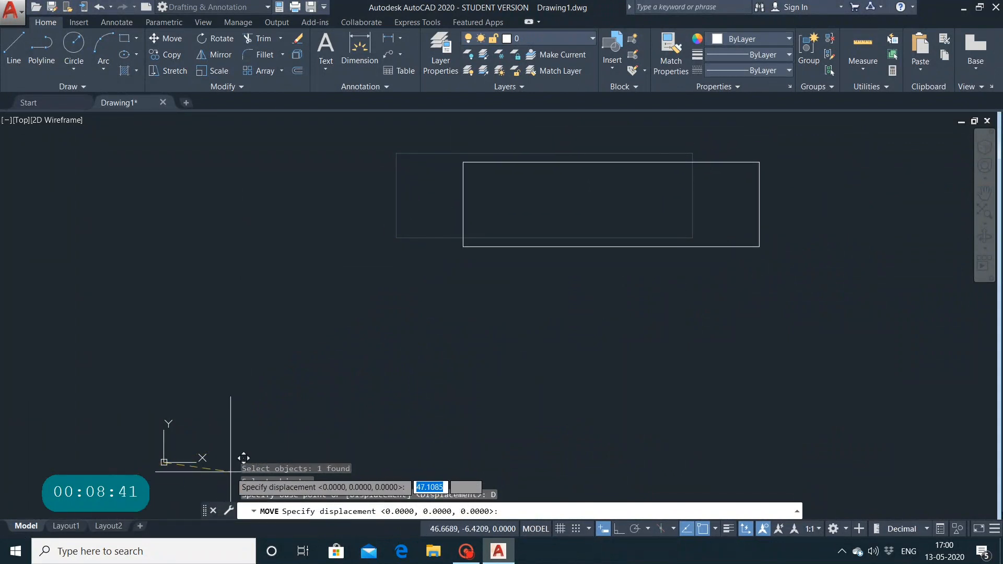
{"action": "key", "text": "Escape"}
Repeat the Move command on the rectangle and try its default displacement method instead of a base point.
{"action": "key", "text": "Return"}
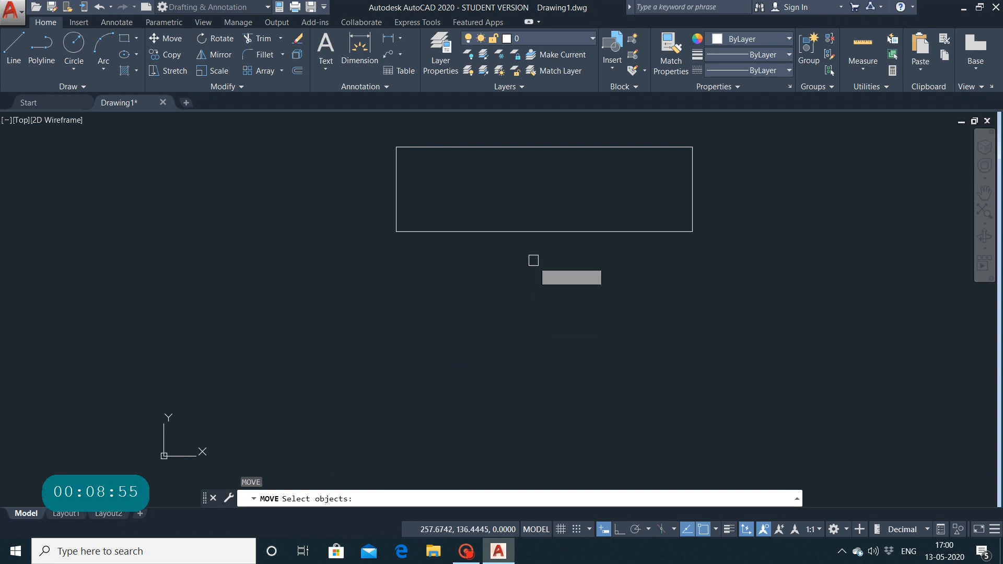
{"action": "left_click", "coordinate": [532, 231]}
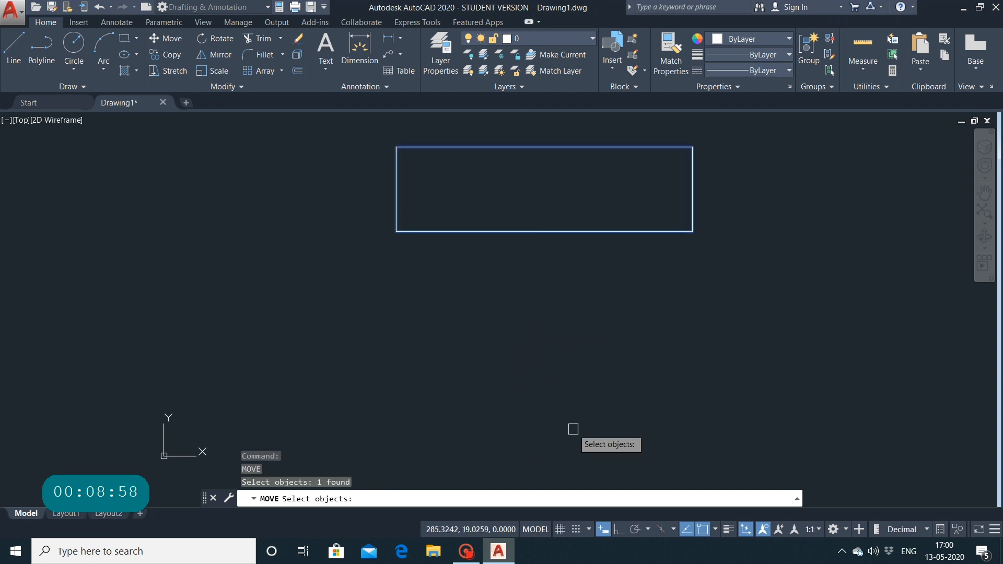
{"action": "key", "text": "Return"}
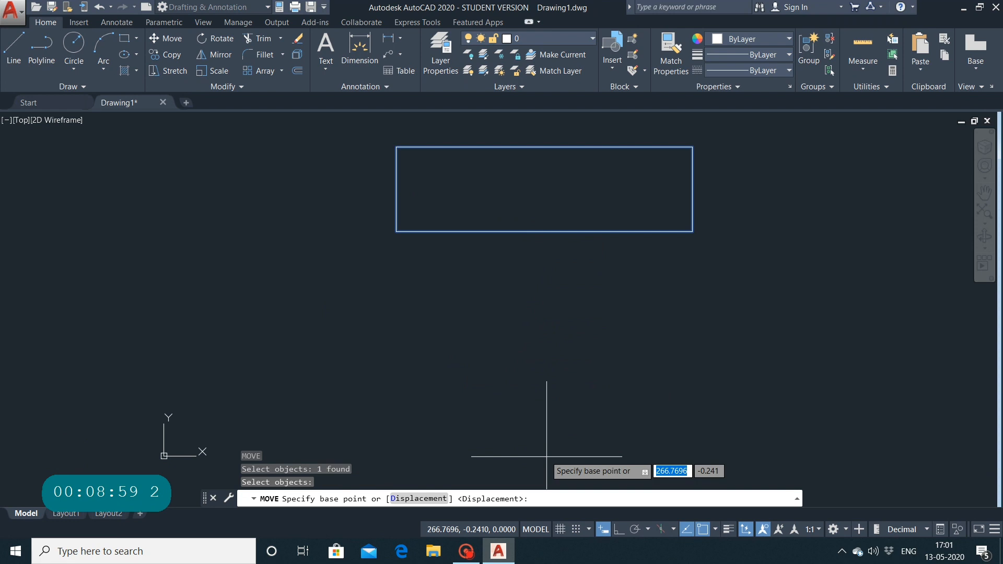
{"action": "left_click", "coordinate": [547, 456]}
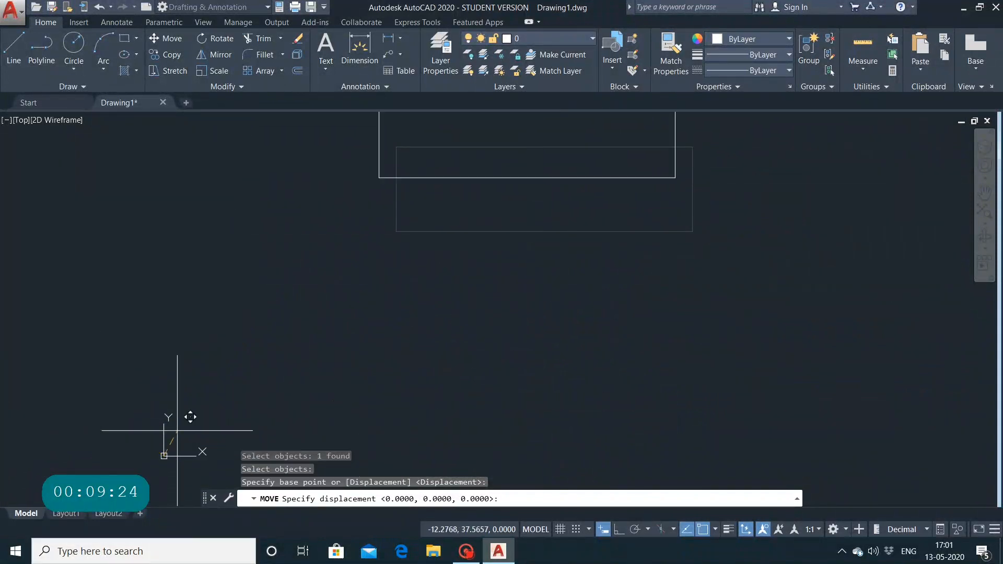
{"action": "key", "text": "Escape"}
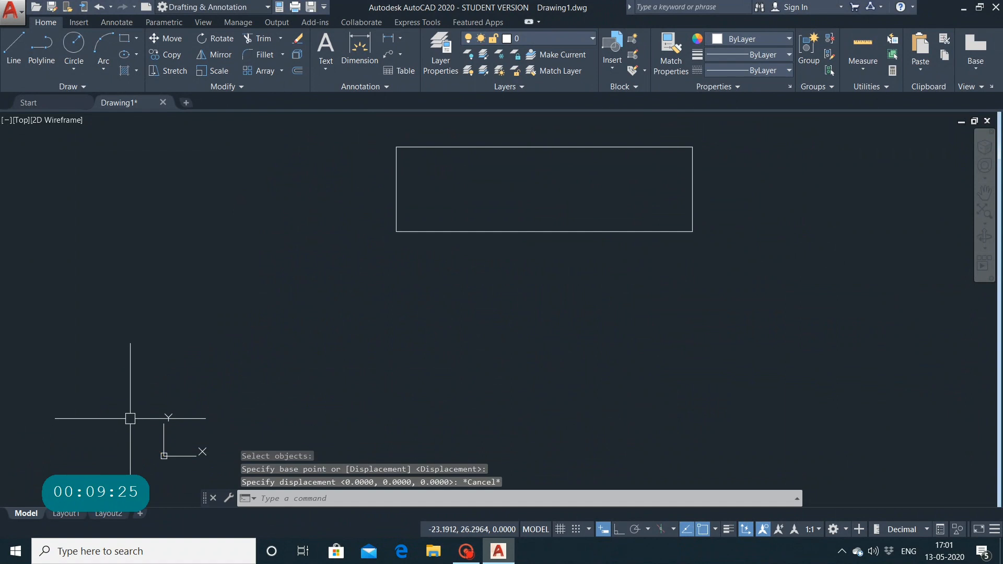
Undo the rectangle's moves and its creation until the drawing is empty.
{"action": "left_click", "coordinate": [99, 9]}
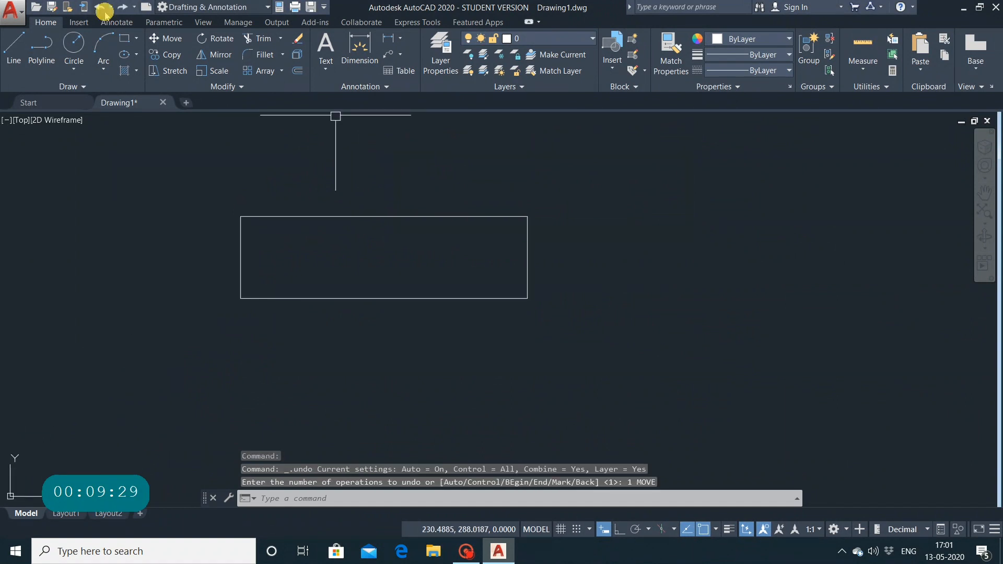
{"action": "left_click", "coordinate": [101, 9]}
{"action": "left_click", "coordinate": [101, 9]}
{"action": "left_click", "coordinate": [102, 9]}
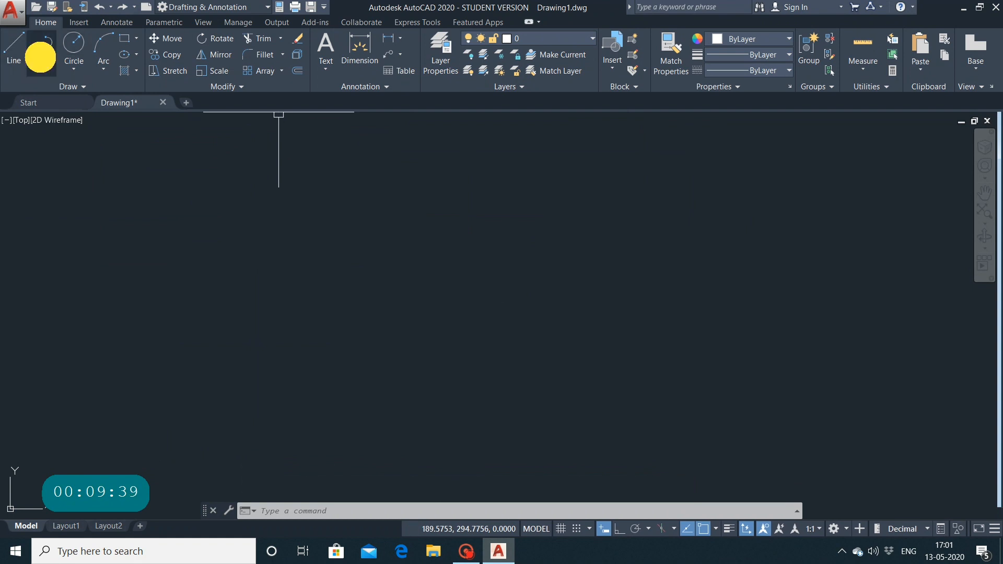
{"action": "left_click", "coordinate": [43, 59]}
{"action": "left_click", "coordinate": [135, 38]}
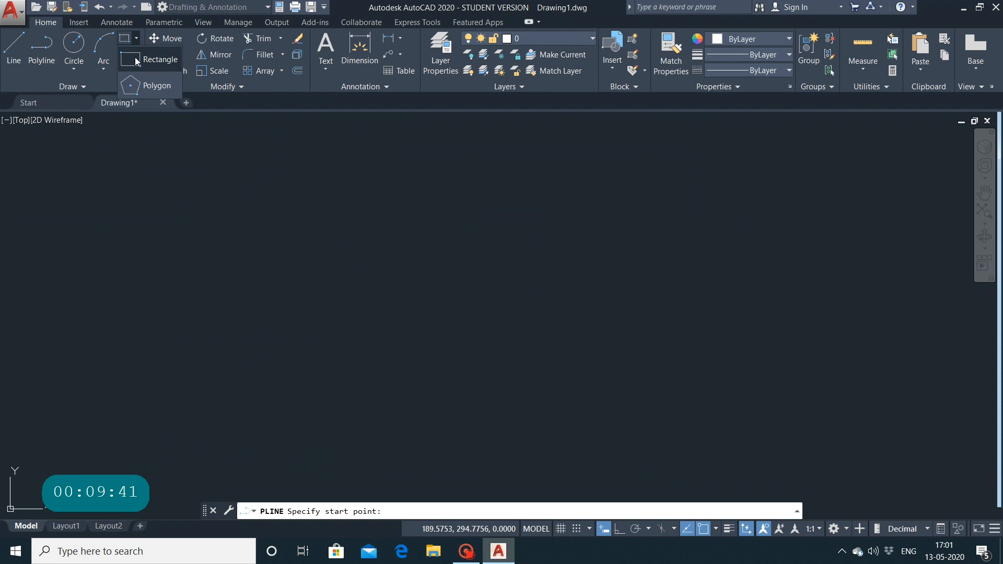
{"action": "left_click", "coordinate": [144, 75]}
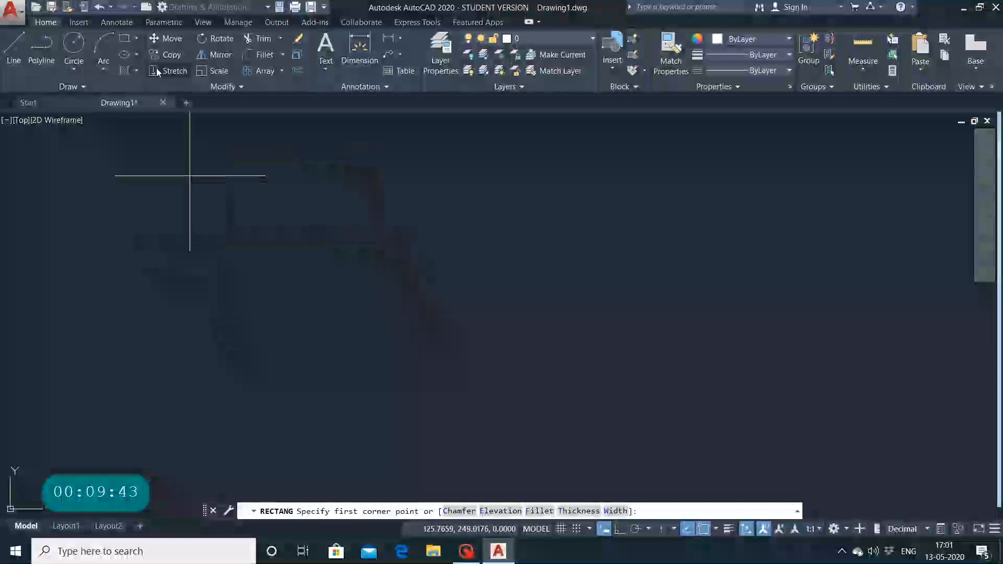
Draw a five-sided polygon inscribed in a circle, centered slightly left of the middle of the drawing area.
{"action": "left_click", "coordinate": [135, 37]}
{"action": "left_click", "coordinate": [151, 86]}
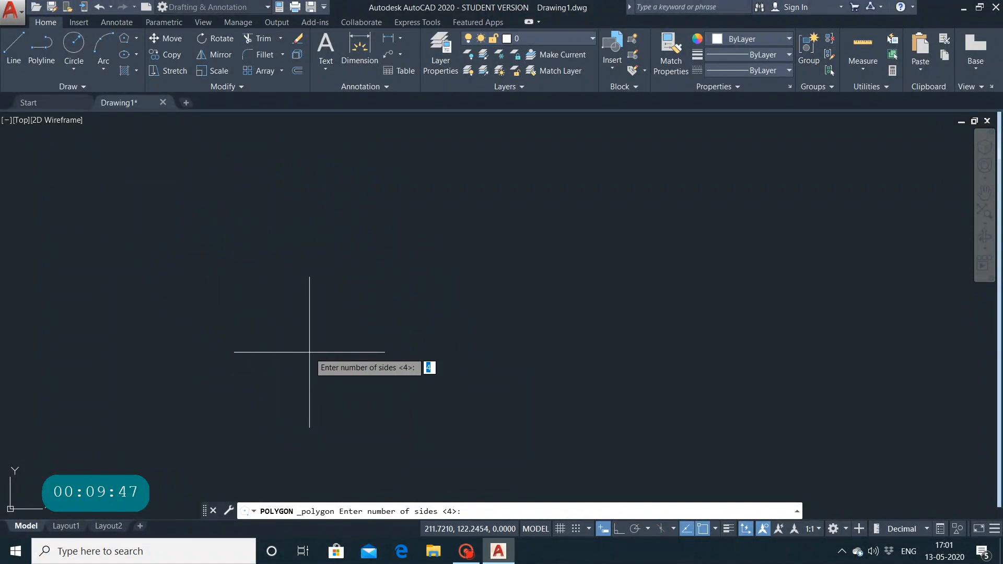
{"action": "key", "text": "Return"}
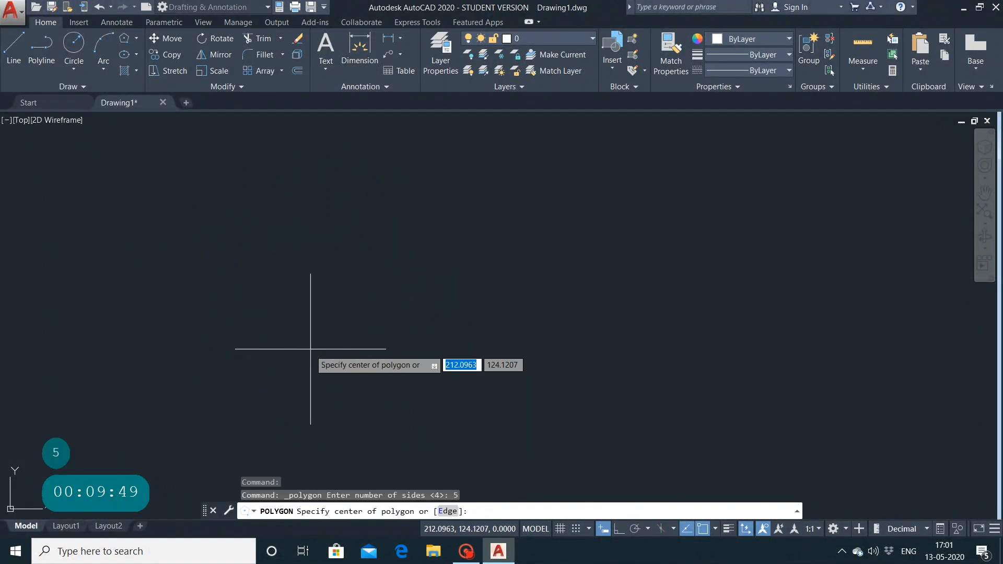
{"action": "left_click", "coordinate": [372, 299]}
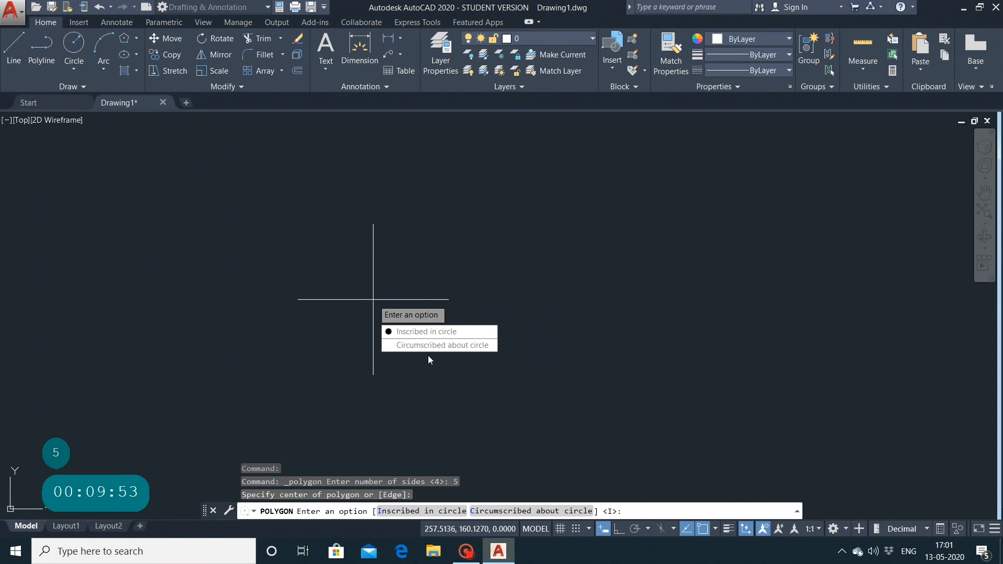
{"action": "left_click", "coordinate": [439, 334]}
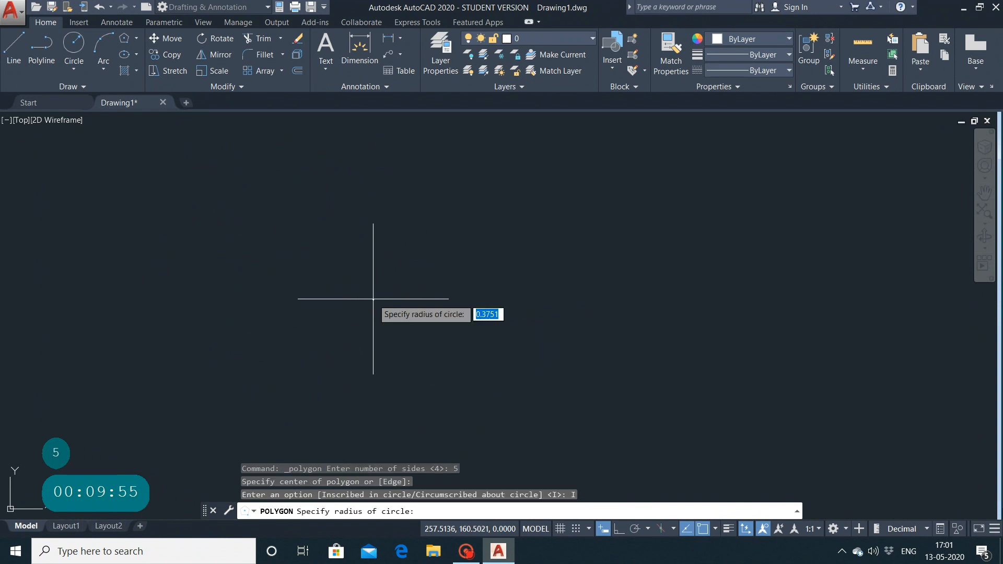
{"action": "left_click", "coordinate": [473, 357]}
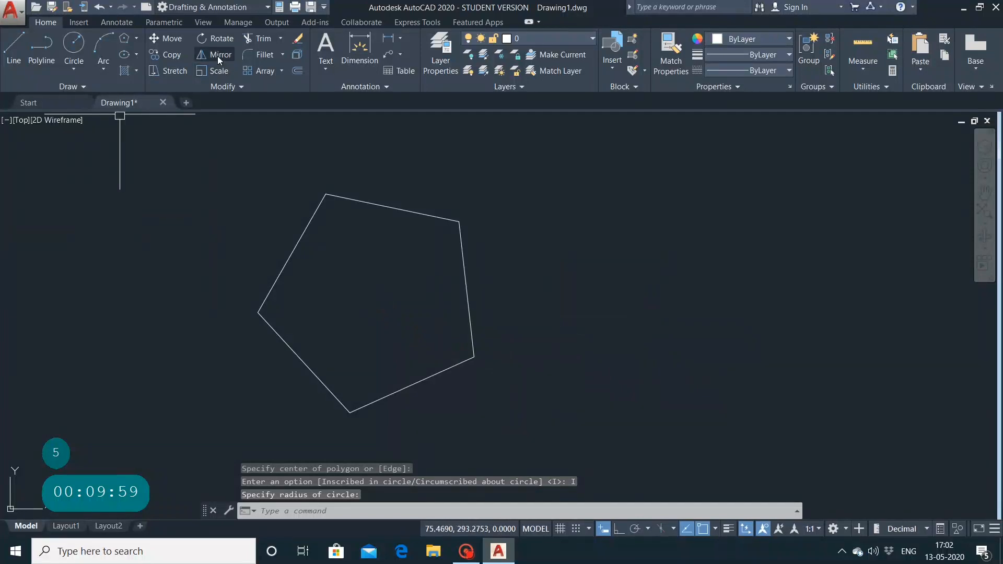
Rotate the pentagon counterclockwise about its lowest vertex, picking its original geometric center to set the rotation angle.
{"action": "left_click", "coordinate": [217, 38]}
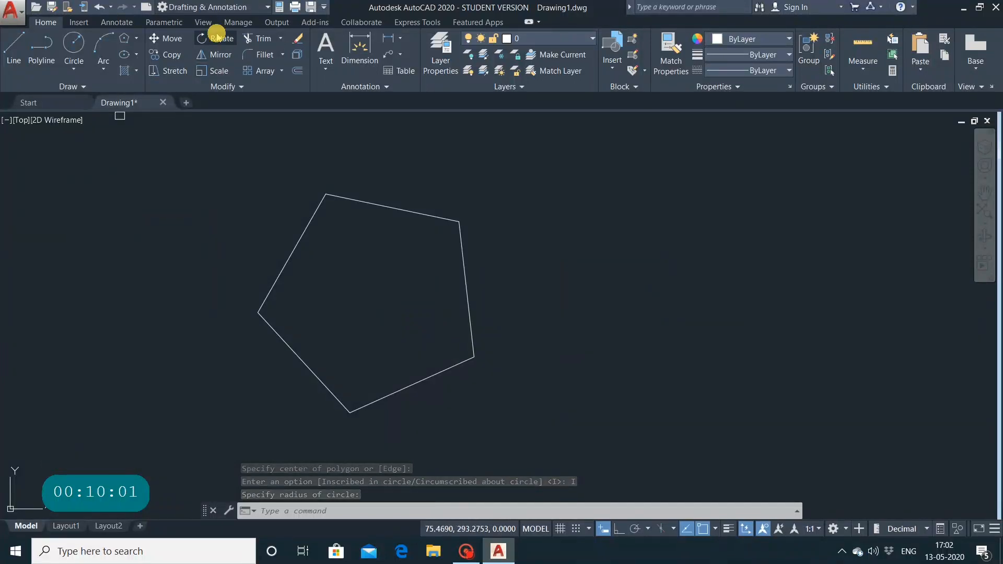
{"action": "left_click", "coordinate": [328, 196]}
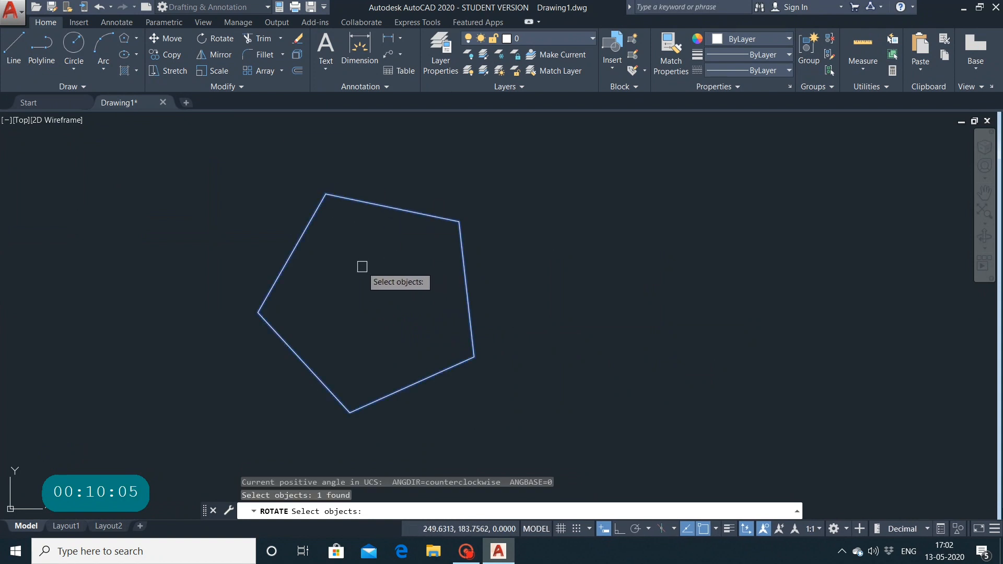
{"action": "key", "text": "Return"}
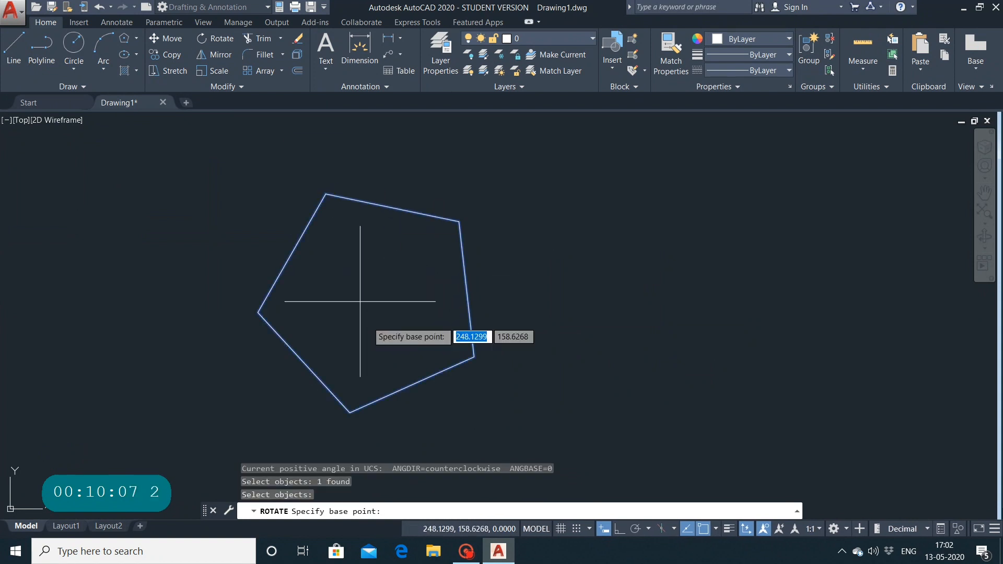
{"action": "left_click", "coordinate": [349, 413]}
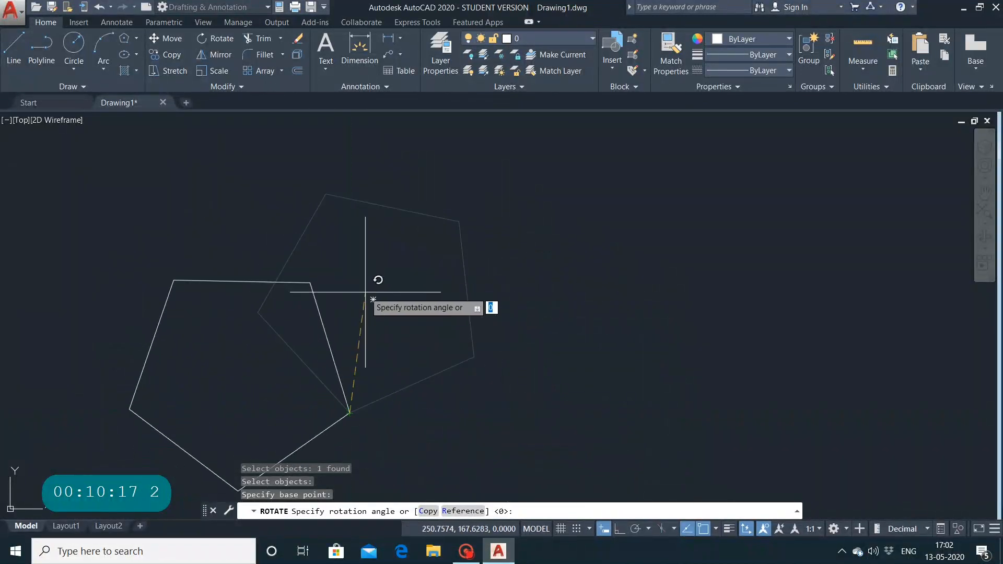
{"action": "left_click", "coordinate": [373, 299]}
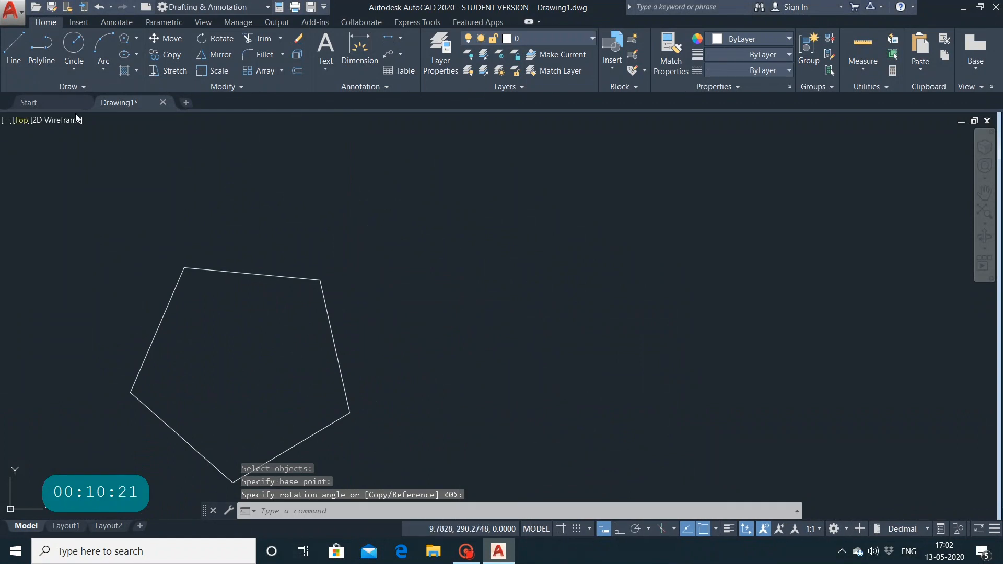
Rotate the pentagon by 45 degrees about its geometric center.
{"action": "left_click", "coordinate": [209, 42]}
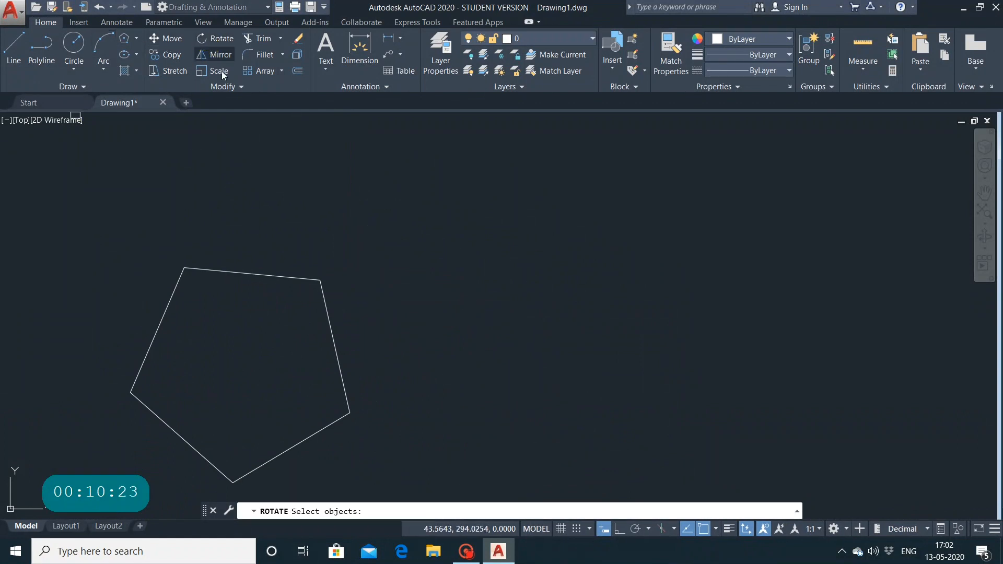
{"action": "left_click", "coordinate": [214, 275]}
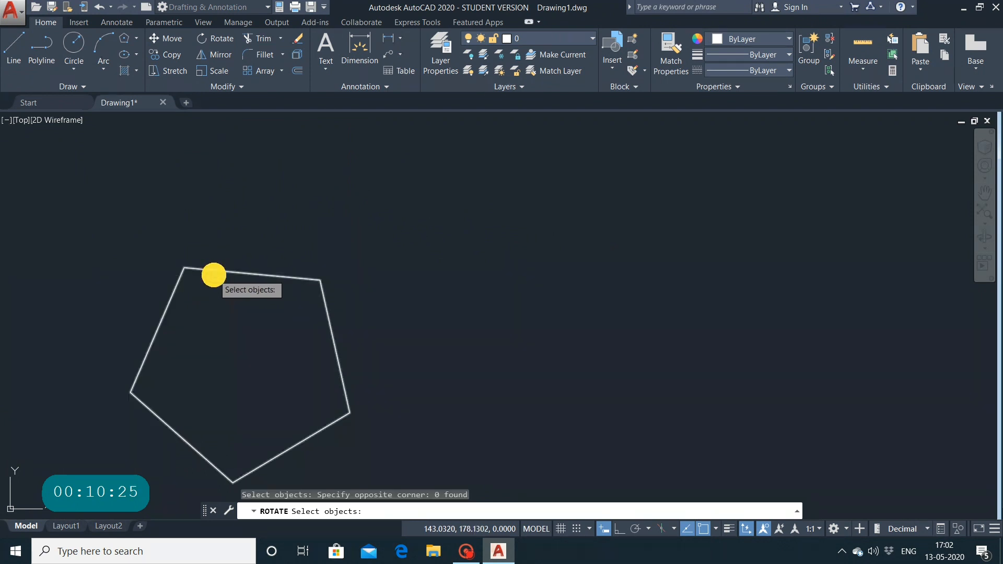
{"action": "left_click", "coordinate": [214, 276]}
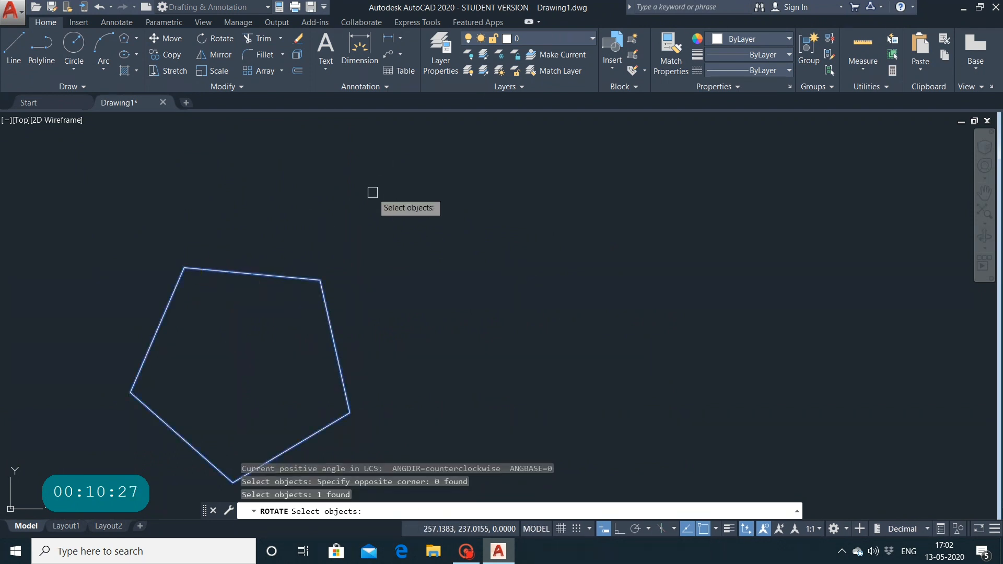
{"action": "key", "text": "Return"}
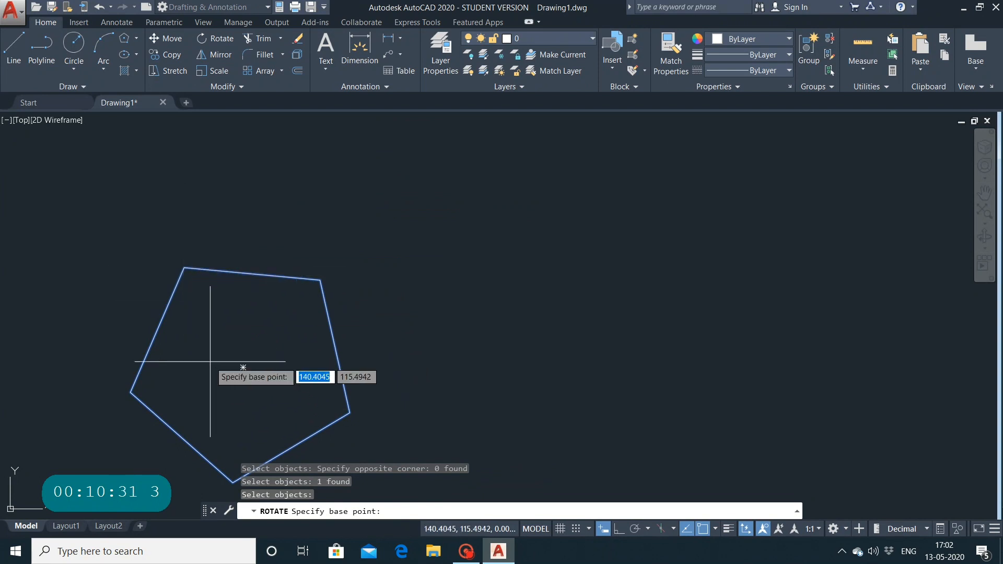
{"action": "left_click", "coordinate": [243, 367]}
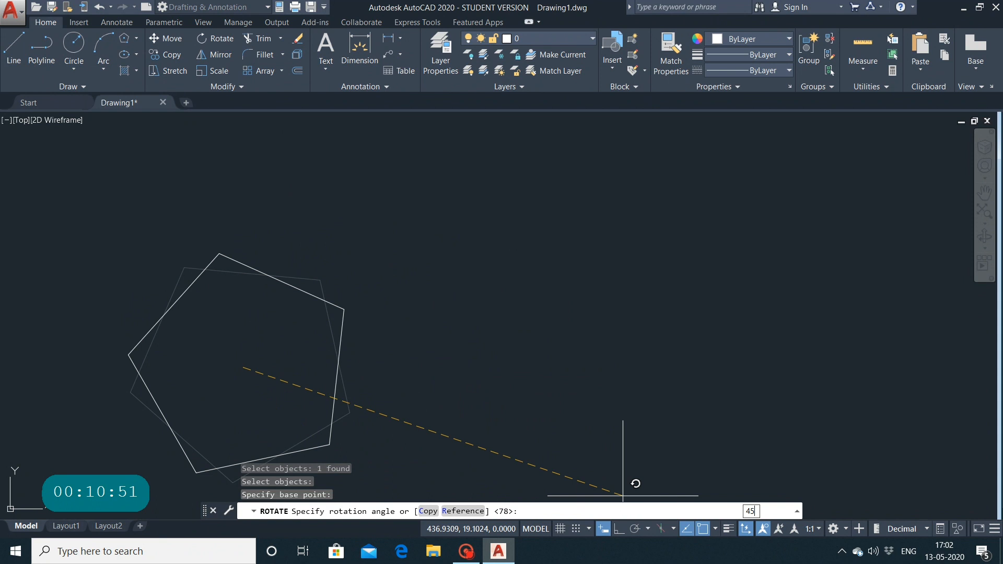
{"action": "key", "text": "Return"}
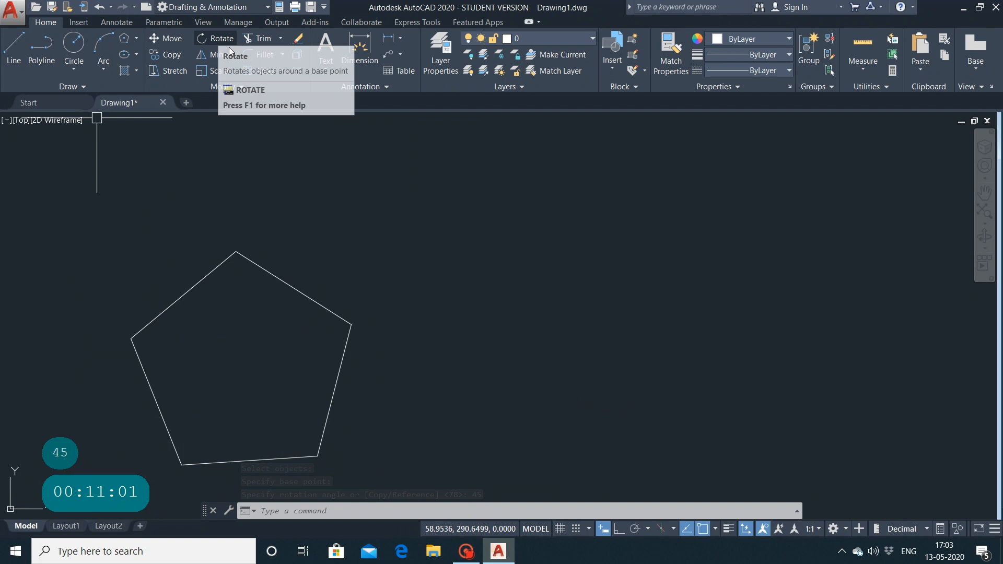
Draw a wide rectangle above and to the right of the pentagon by picking two opposite corners.
{"action": "left_click", "coordinate": [137, 40]}
{"action": "left_click", "coordinate": [133, 59]}
{"action": "left_click", "coordinate": [336, 182]}
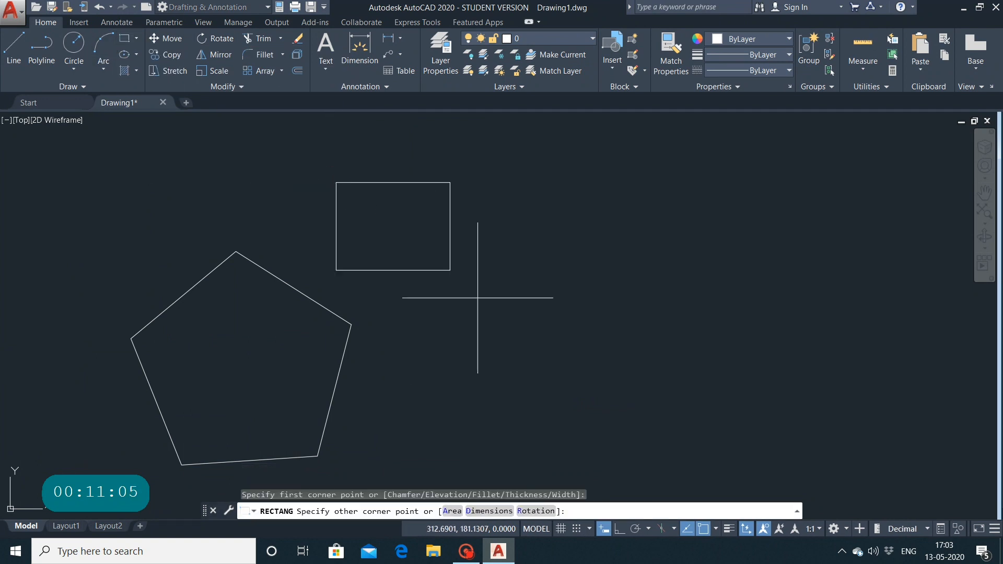
{"action": "left_click", "coordinate": [619, 283]}
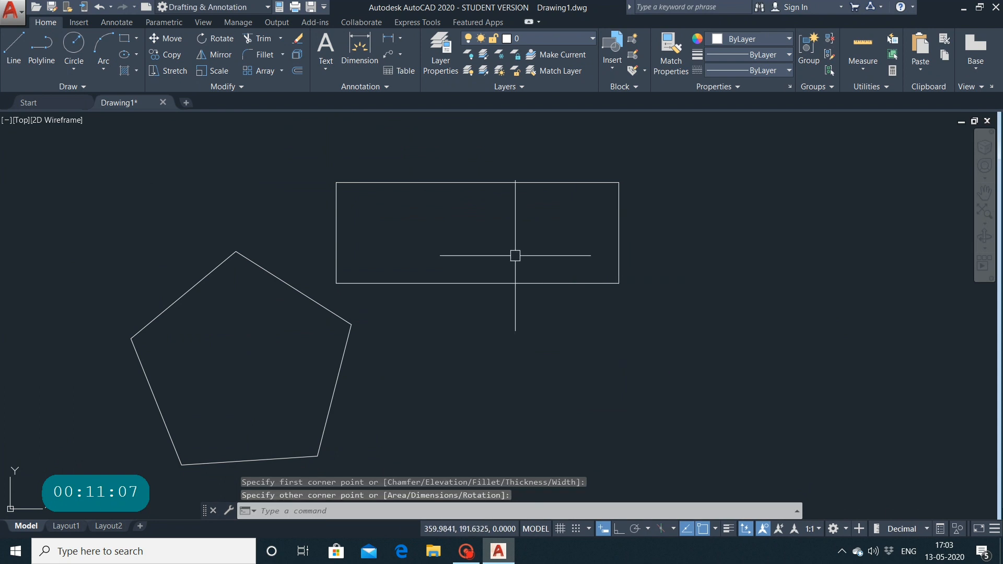
Rotate the rectangle about its lower-right corner, accepting the default rotation angle of 45 degrees.
{"action": "left_click", "coordinate": [212, 41]}
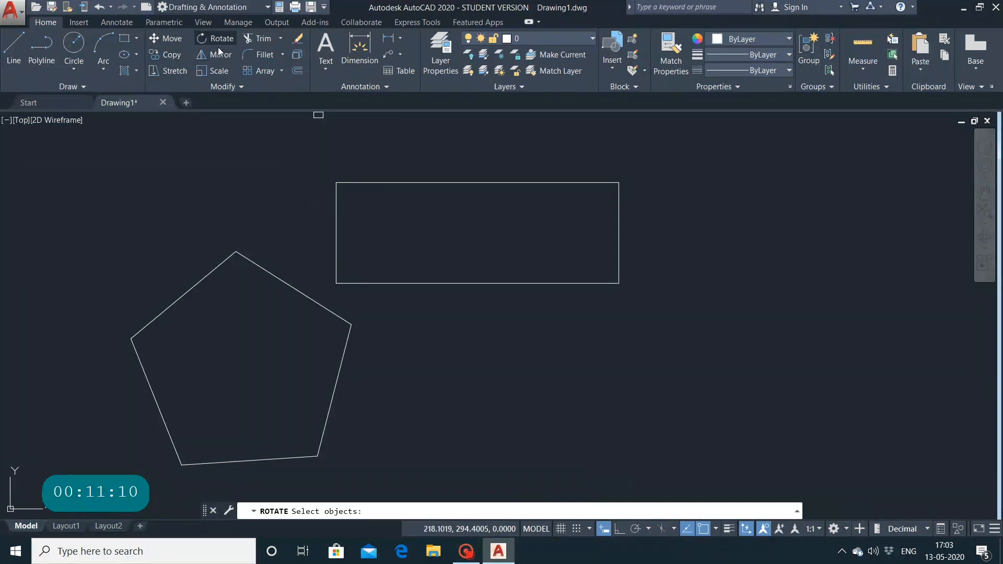
{"action": "left_click", "coordinate": [528, 185]}
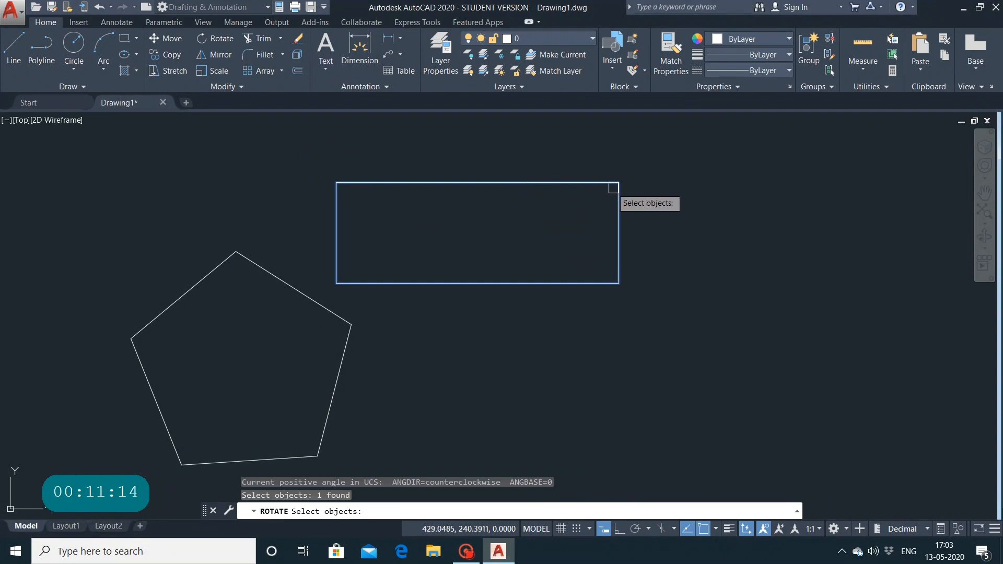
{"action": "key", "text": "Return"}
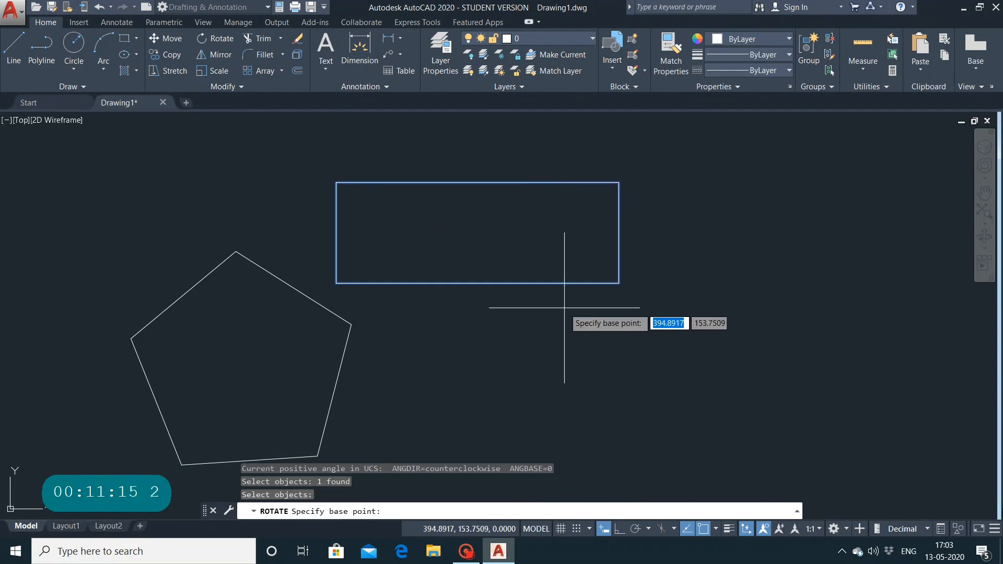
{"action": "left_click", "coordinate": [619, 283]}
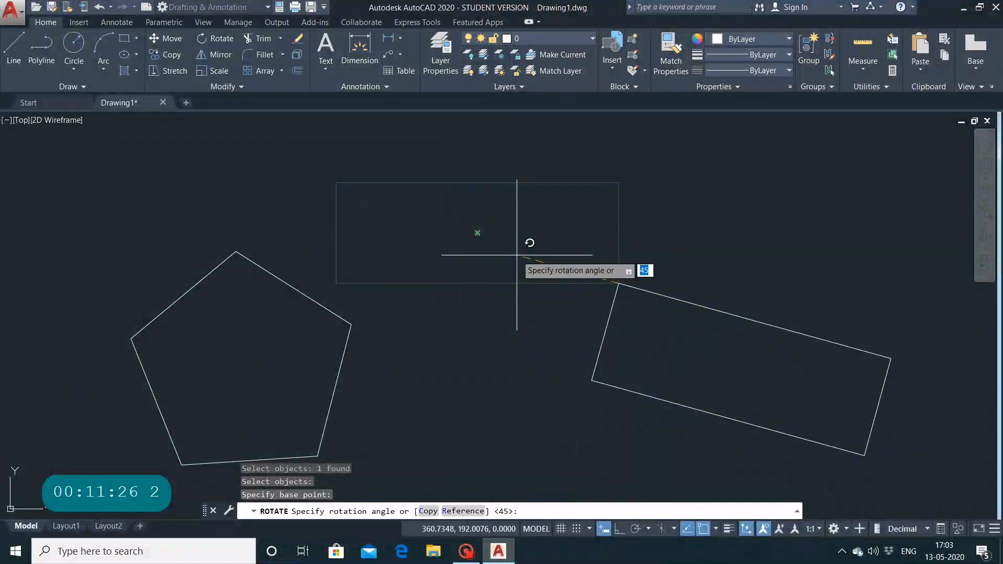
{"action": "key", "text": "Return"}
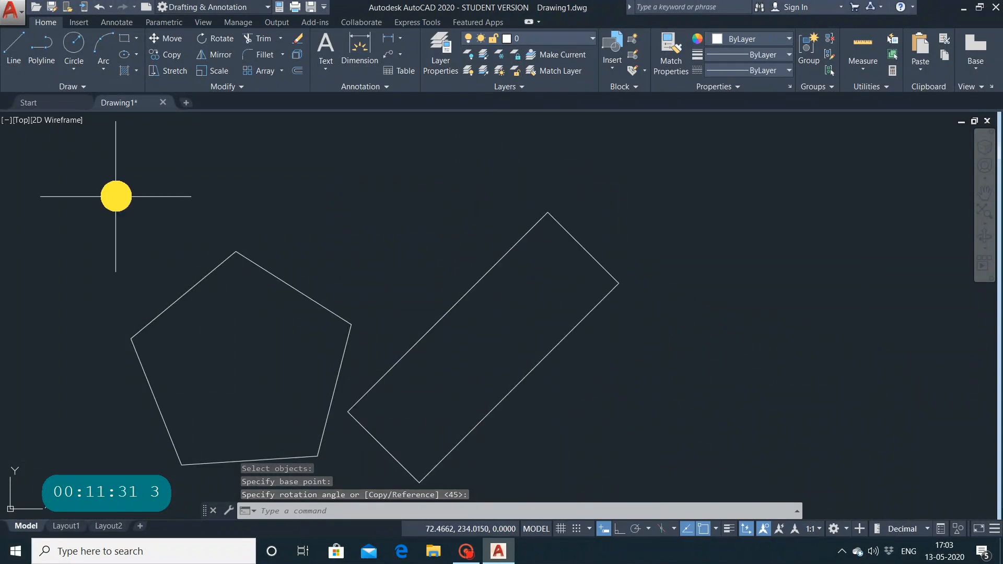
Select the pentagon with a selection window and erase it.
{"action": "left_click", "coordinate": [116, 197]}
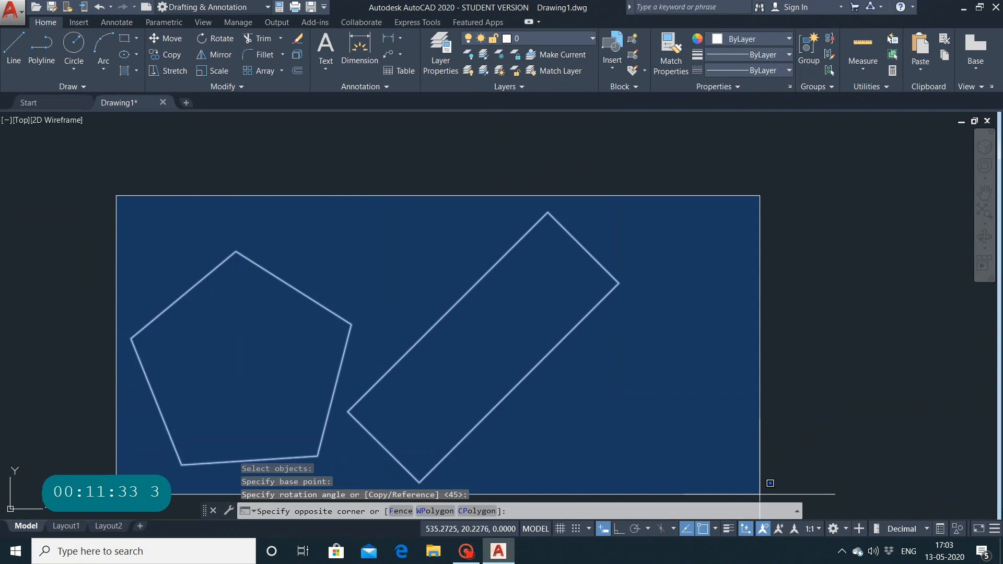
{"action": "left_click", "coordinate": [715, 475]}
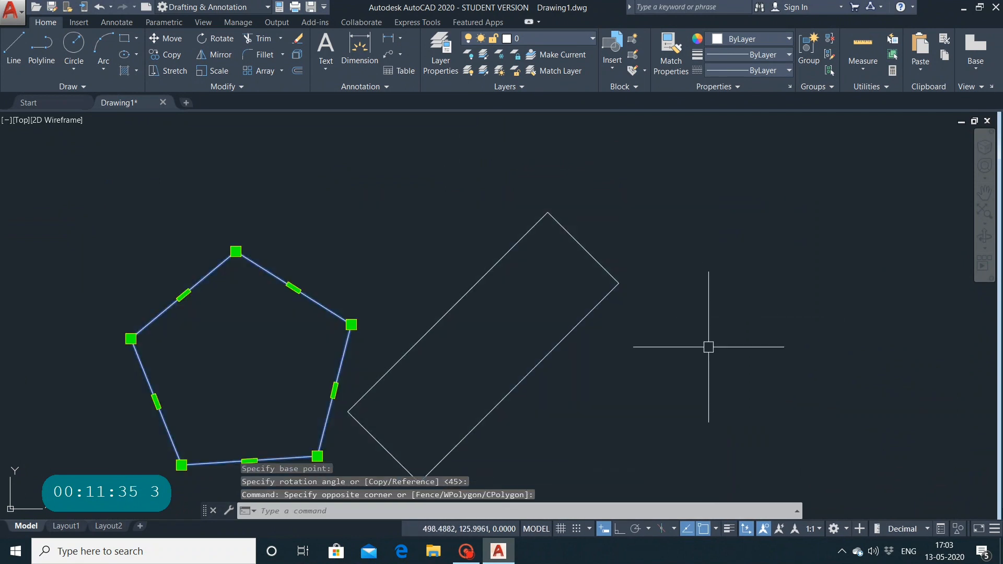
{"action": "key", "text": "Delete"}
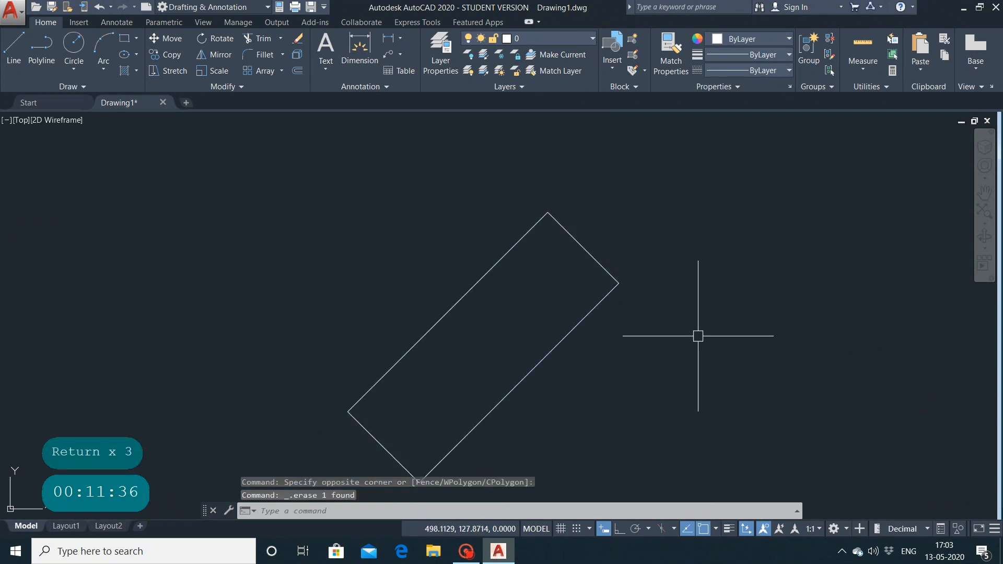
{"action": "left_click", "coordinate": [415, 184]}
{"action": "left_click", "coordinate": [606, 477]}
{"action": "left_click", "coordinate": [355, 253]}
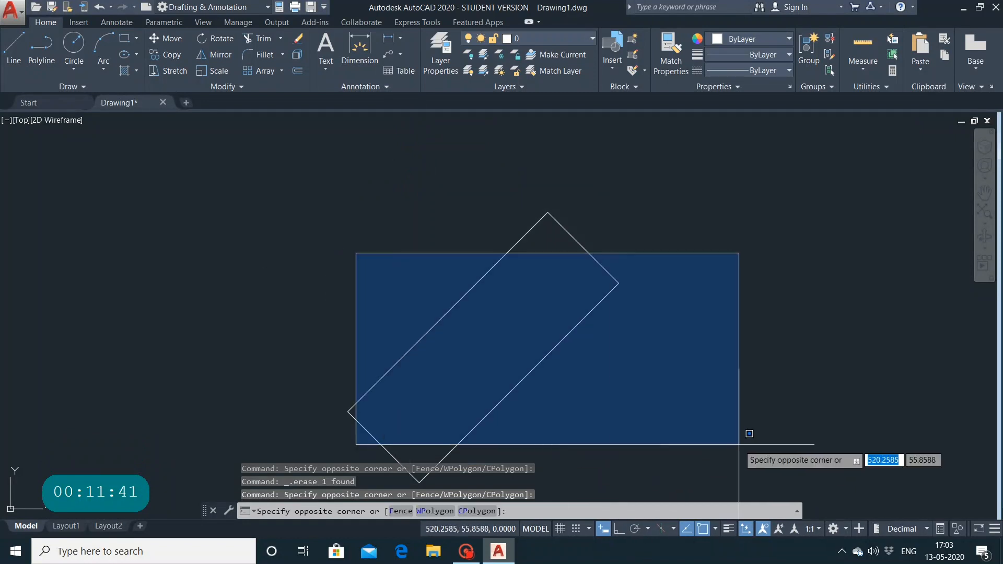
{"action": "left_click", "coordinate": [730, 459]}
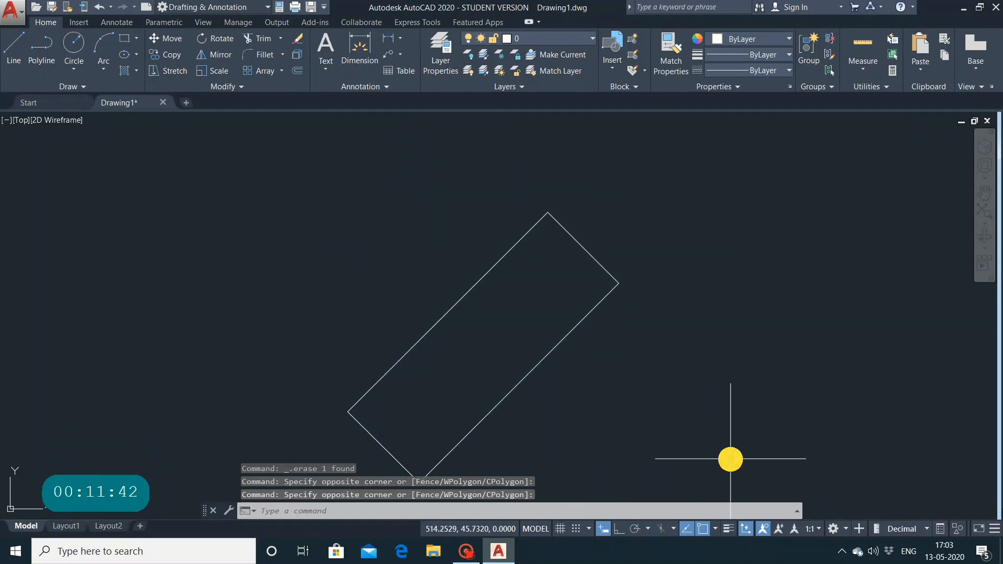
Select the rotated rectangle with a crossing window and erase it.
{"action": "left_click", "coordinate": [638, 201]}
{"action": "left_click", "coordinate": [329, 444]}
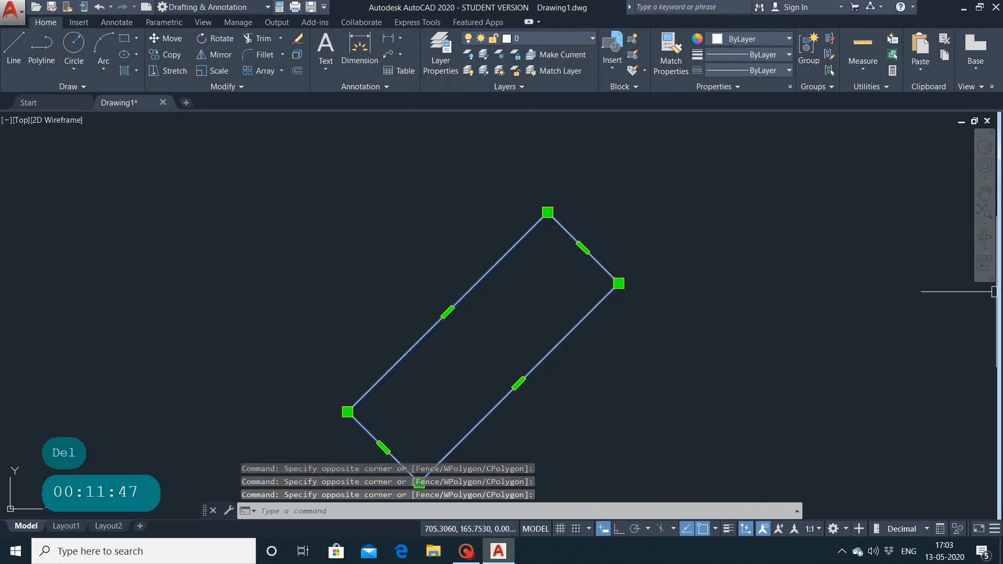
{"action": "key", "text": "BackSpace"}
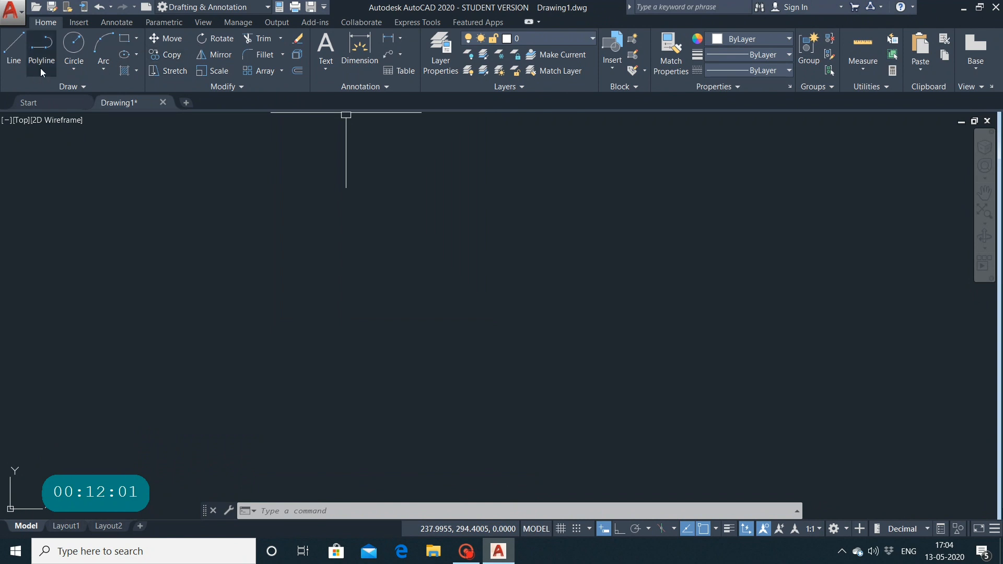
With Ortho on, draw connected lines for a profile's long vertical left side, bottom flange and small step toward its inner side.
{"action": "left_click", "coordinate": [14, 52]}
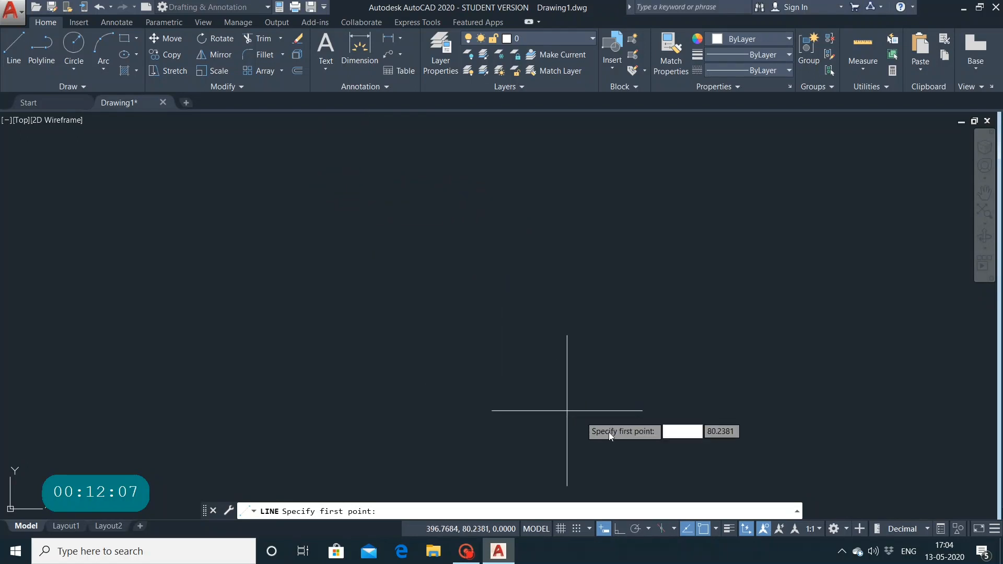
{"action": "left_click", "coordinate": [618, 529]}
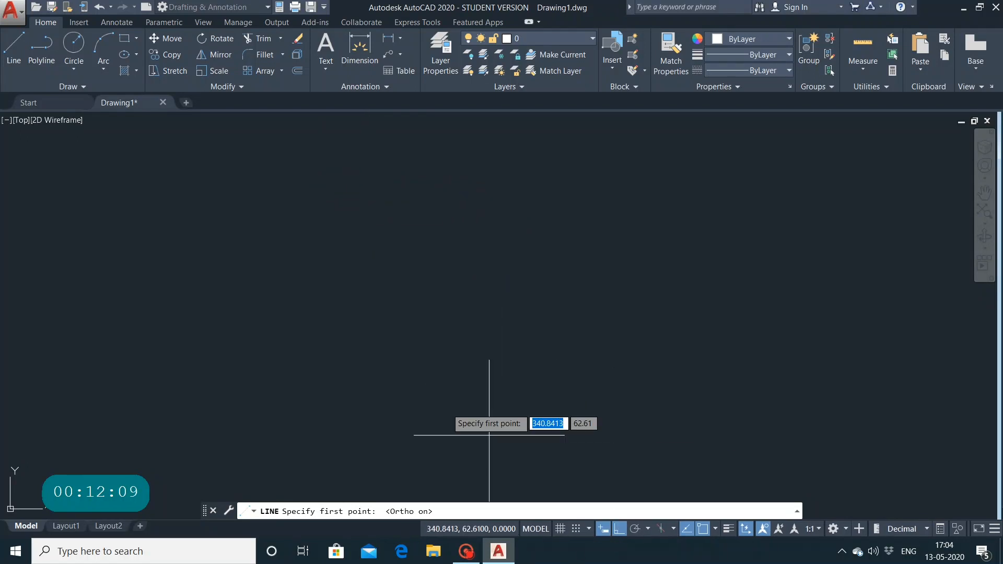
{"action": "left_click", "coordinate": [359, 164]}
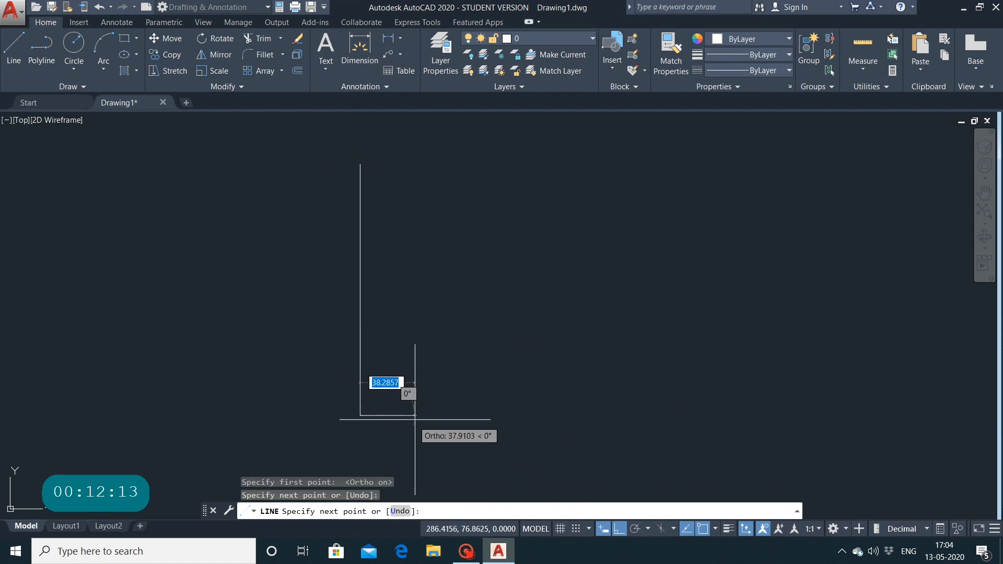
{"action": "left_click", "coordinate": [435, 415]}
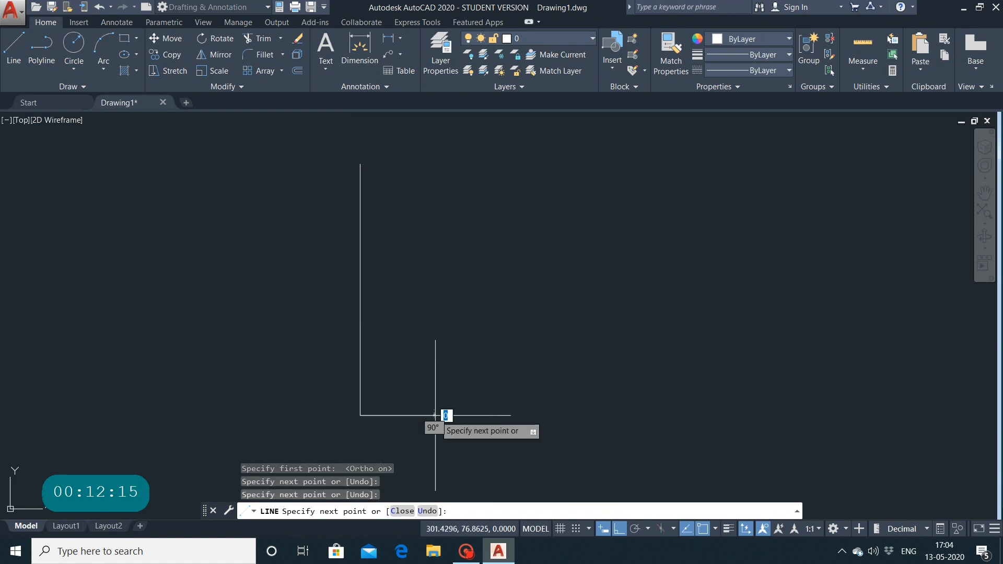
{"action": "left_click", "coordinate": [434, 386]}
{"action": "left_click", "coordinate": [389, 391]}
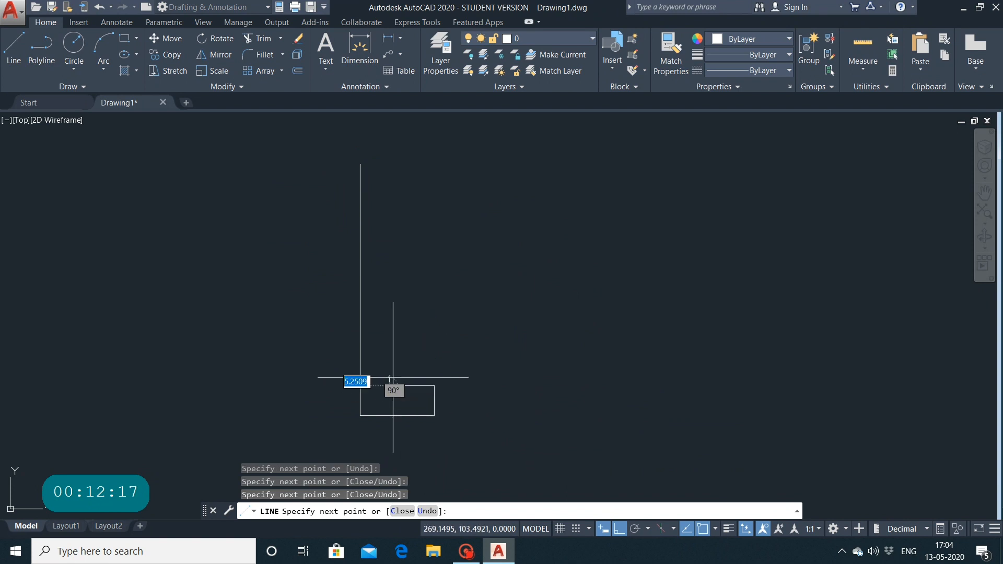
{"action": "left_click", "coordinate": [393, 365]}
{"action": "left_click", "coordinate": [374, 390]}
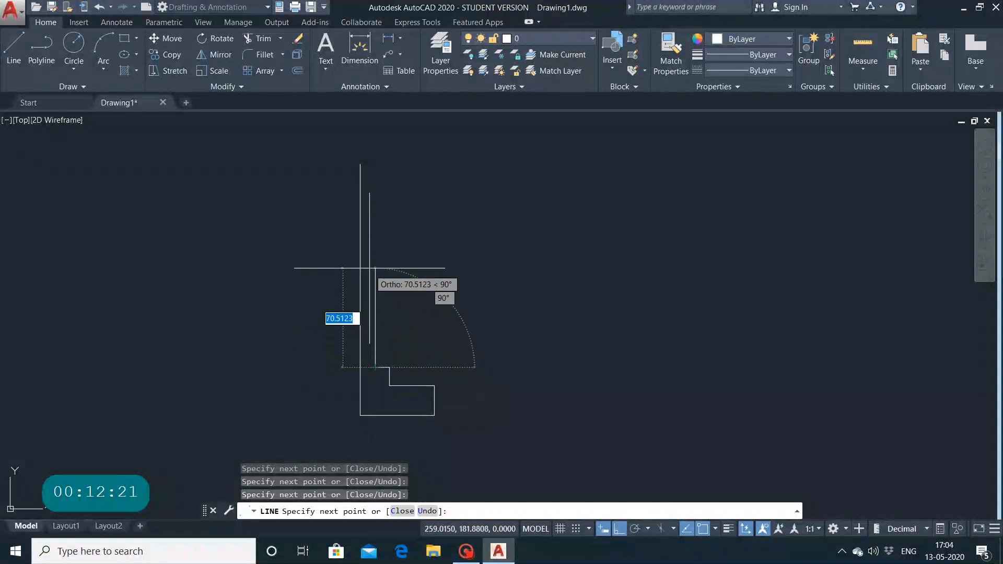
Continue the lines up the inner side and around an upper flange, closing the profile with a slanted top edge.
{"action": "left_click", "coordinate": [394, 189]}
{"action": "left_click", "coordinate": [433, 181]}
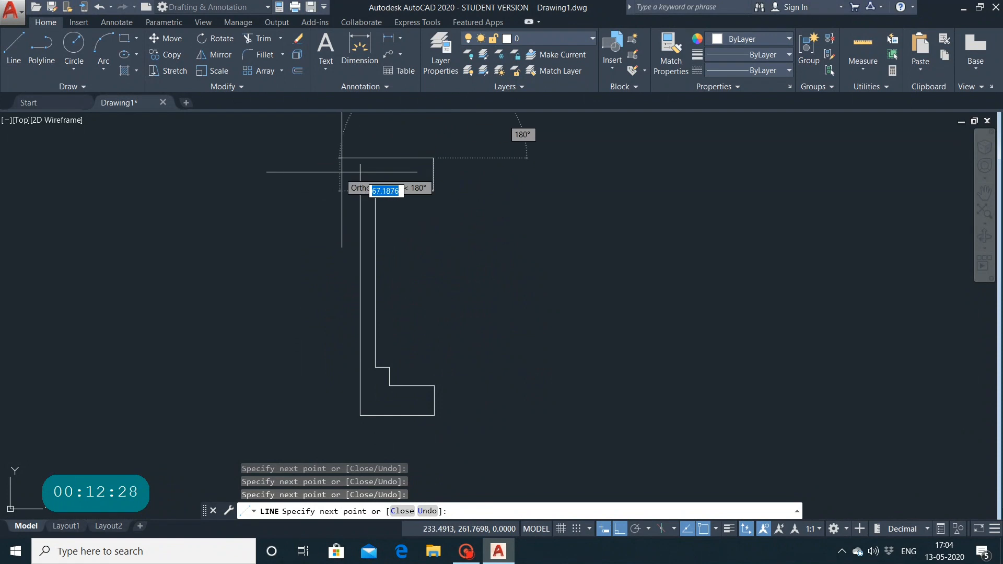
{"action": "left_click", "coordinate": [476, 162]}
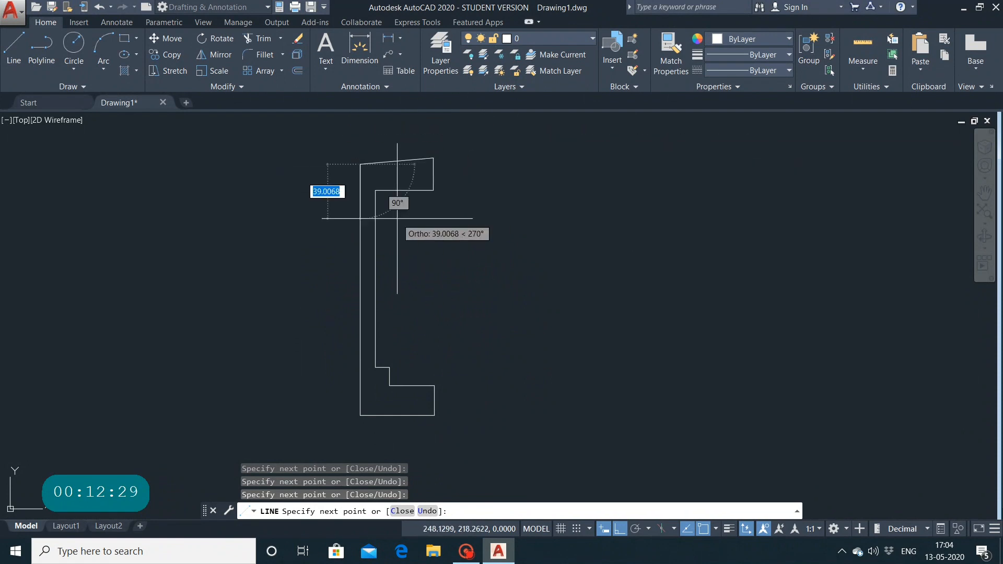
{"action": "key", "text": "Escape"}
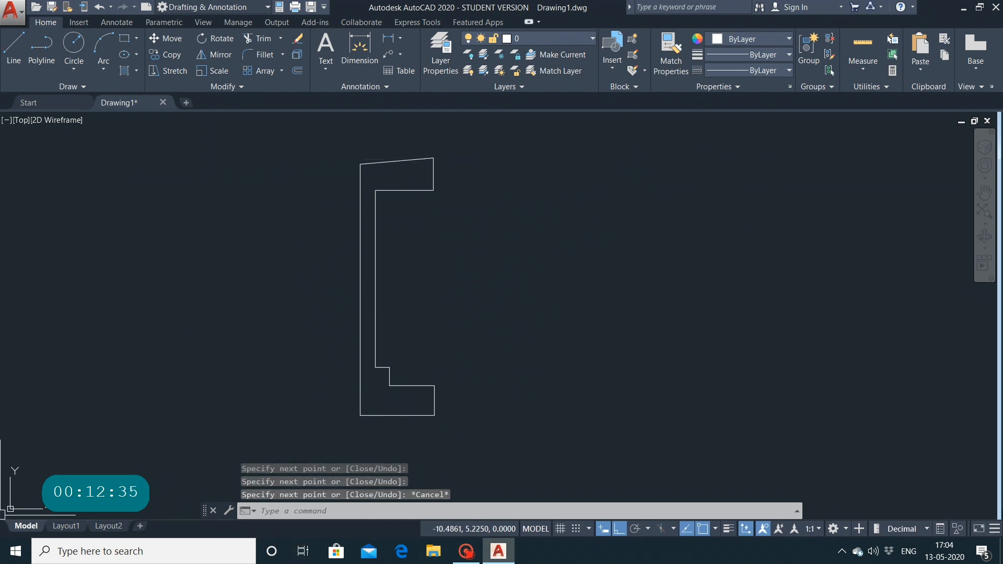
Copy all lines of the C-shaped profile 50 units to the right, using the profile's lower-left corner as base point.
{"action": "left_click", "coordinate": [177, 55]}
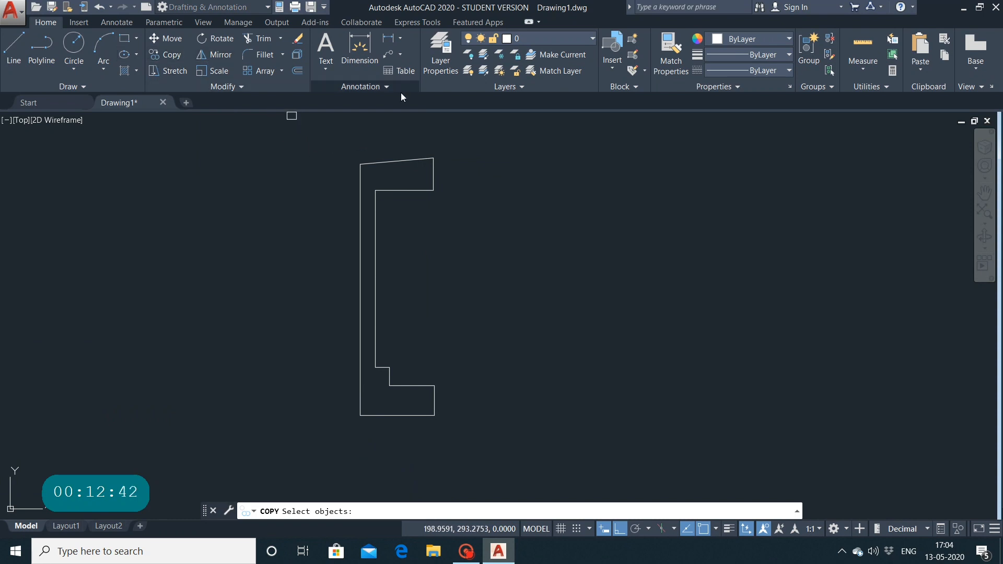
{"action": "left_click", "coordinate": [405, 160]}
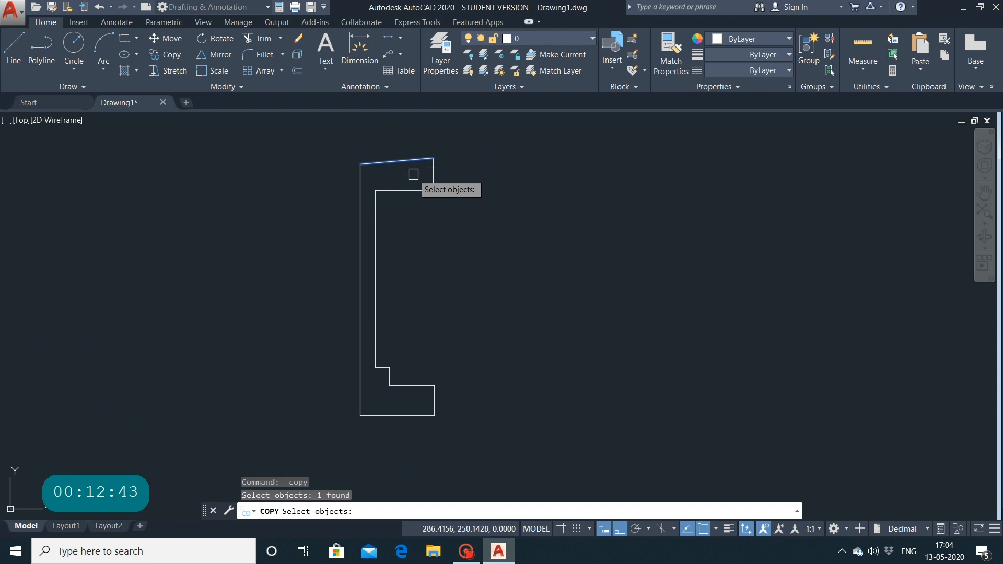
{"action": "left_click", "coordinate": [430, 174]}
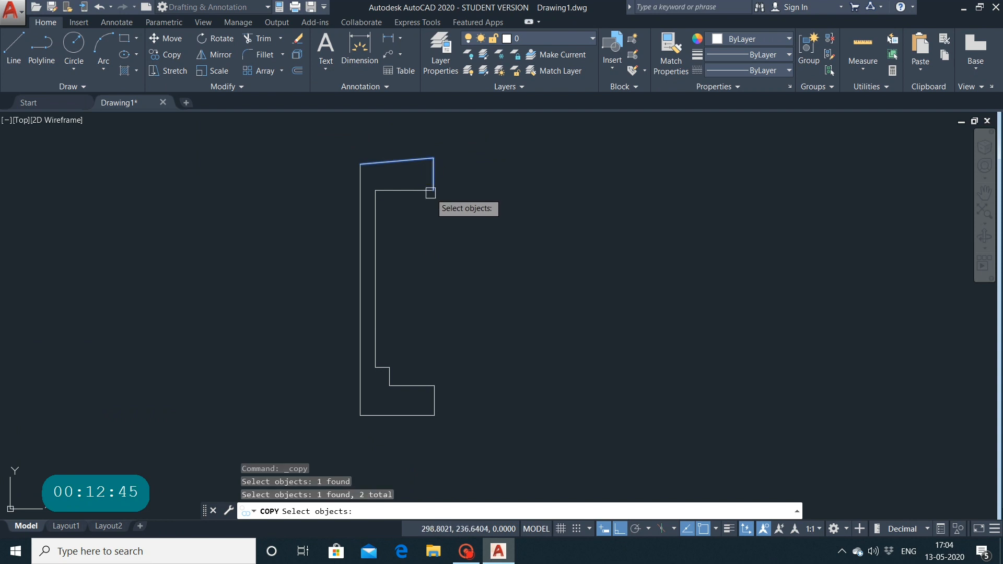
{"action": "left_click", "coordinate": [397, 187]}
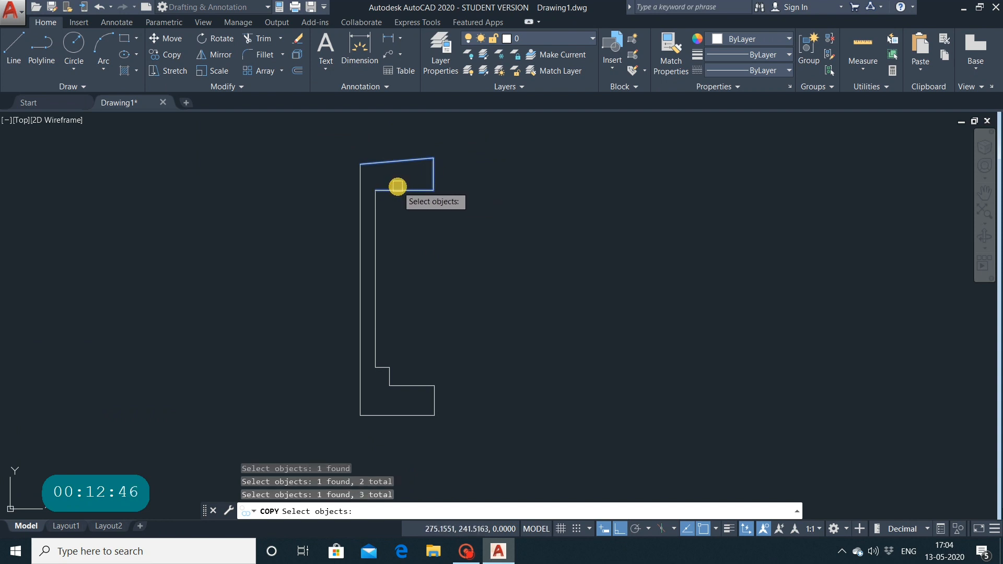
{"action": "left_click", "coordinate": [379, 204]}
{"action": "right_click", "coordinate": [376, 248], "text": "shift"}
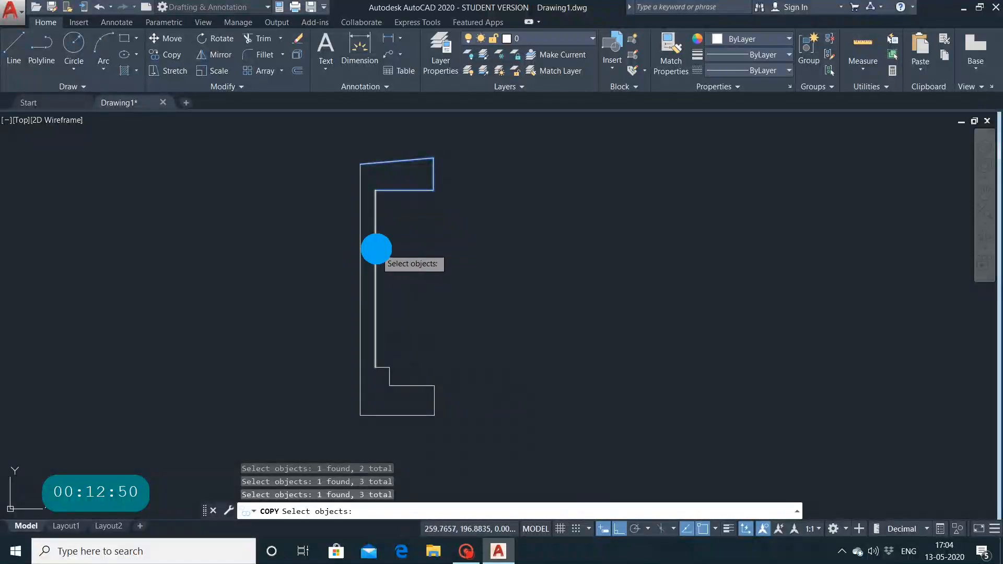
{"action": "left_click", "coordinate": [436, 217]}
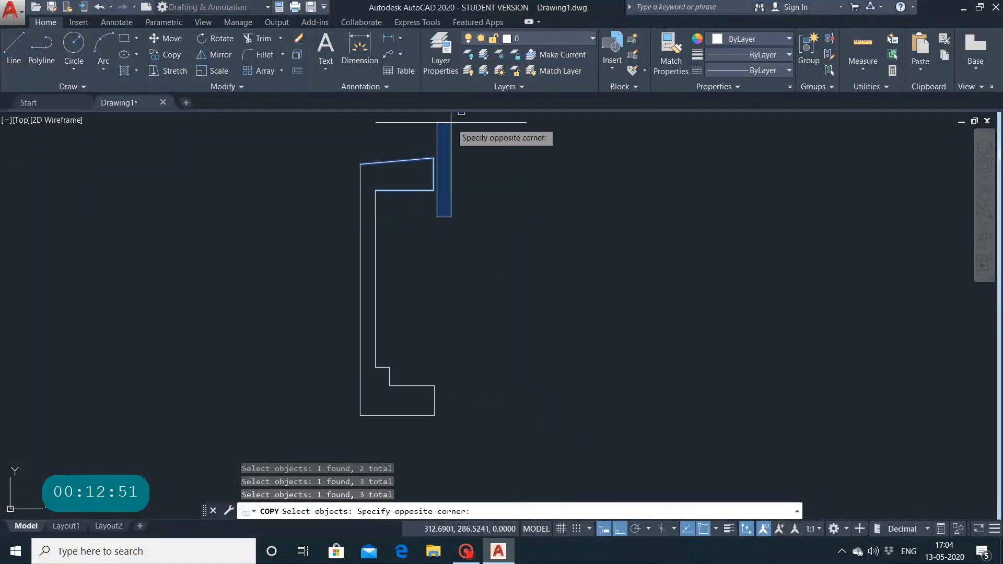
{"action": "left_click", "coordinate": [354, 157]}
{"action": "left_click", "coordinate": [473, 142]}
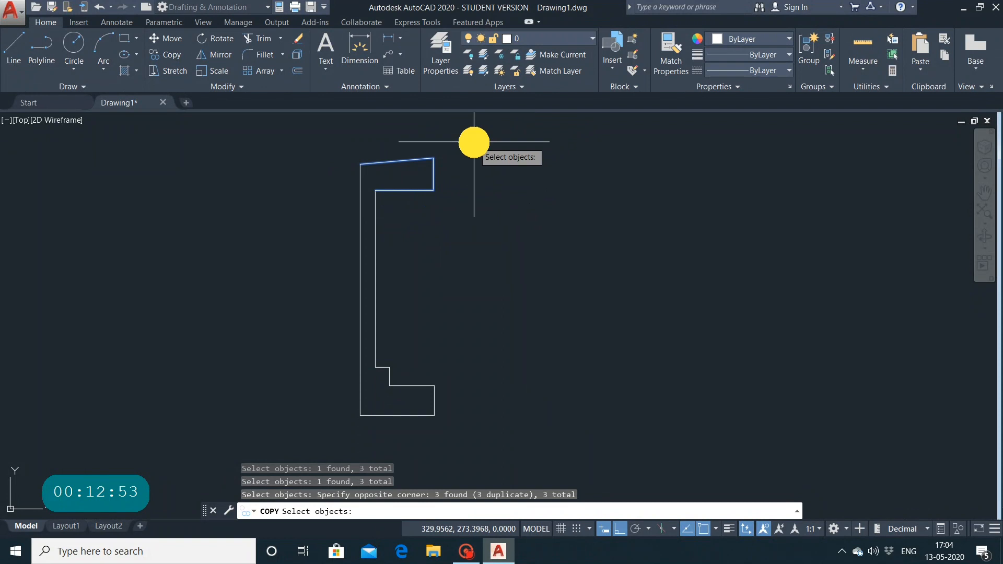
{"action": "left_click", "coordinate": [247, 449]}
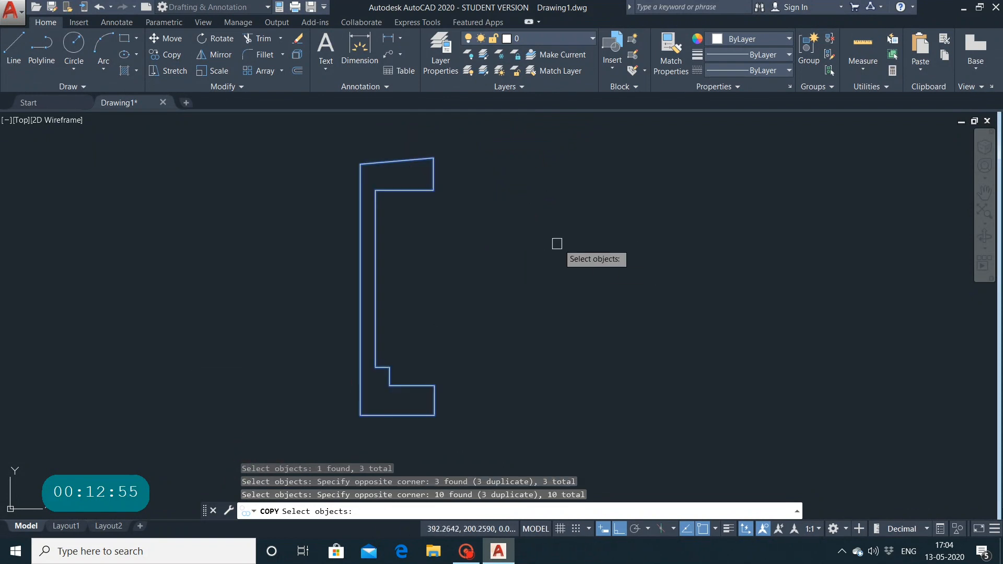
{"action": "key", "text": "Return"}
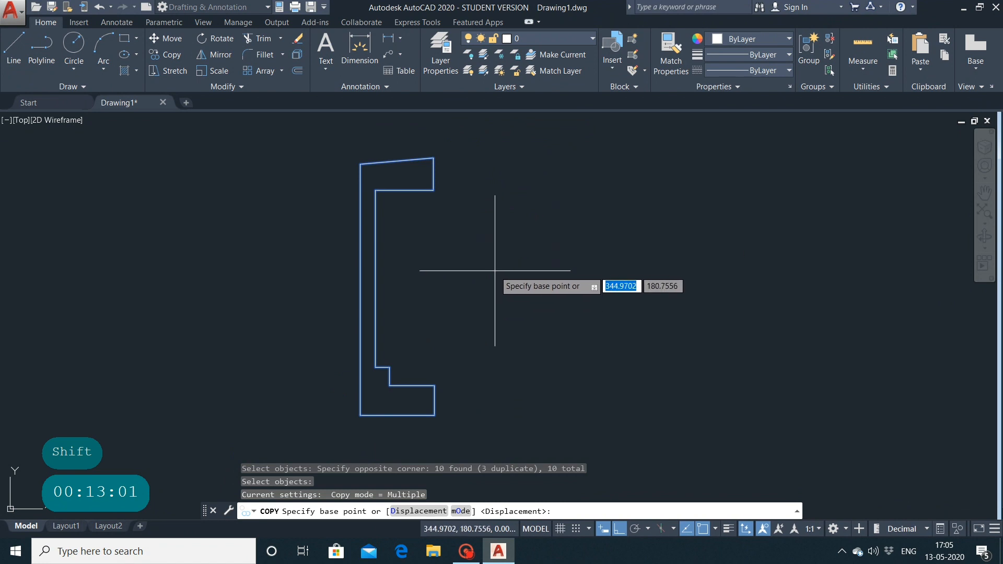
{"action": "left_click", "coordinate": [360, 415]}
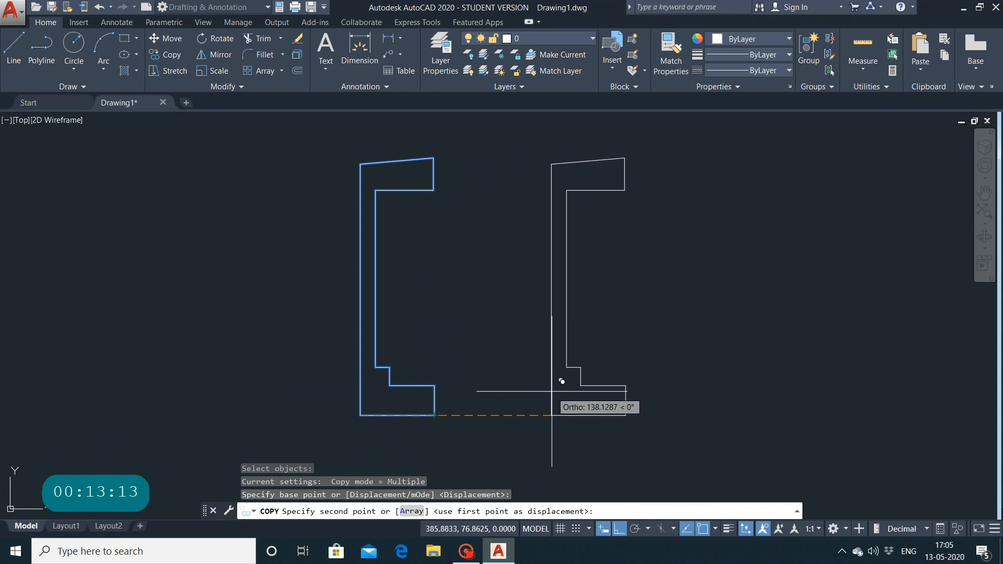
{"action": "type", "text": "5"}
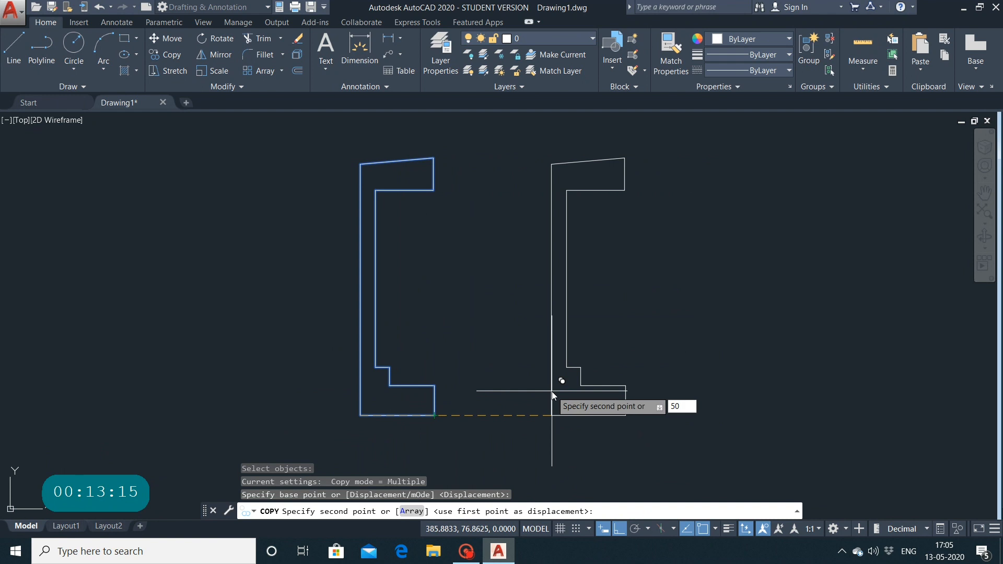
{"action": "type", "text": "0"}
{"action": "key", "text": "Return"}
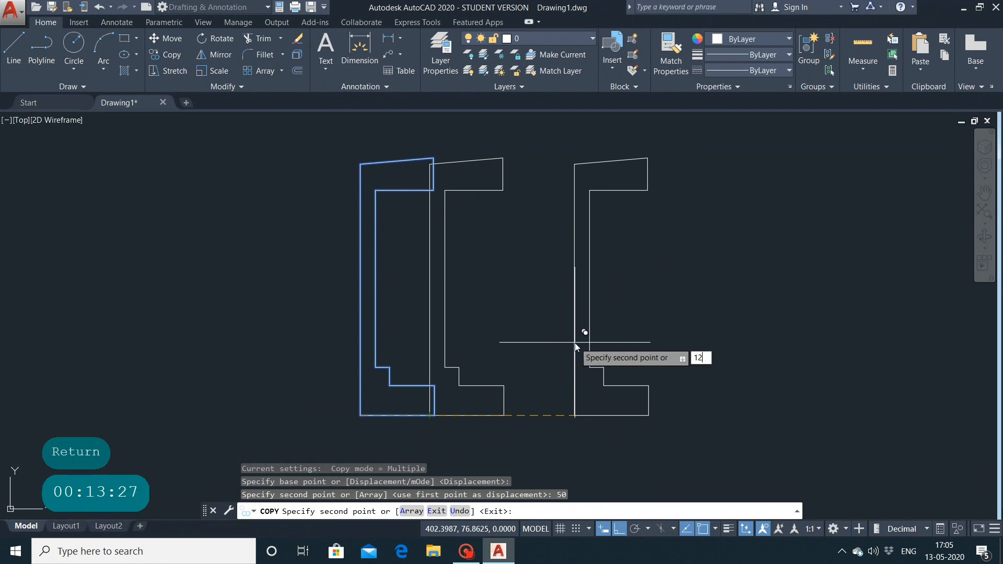
{"action": "key", "text": "BackSpace"}
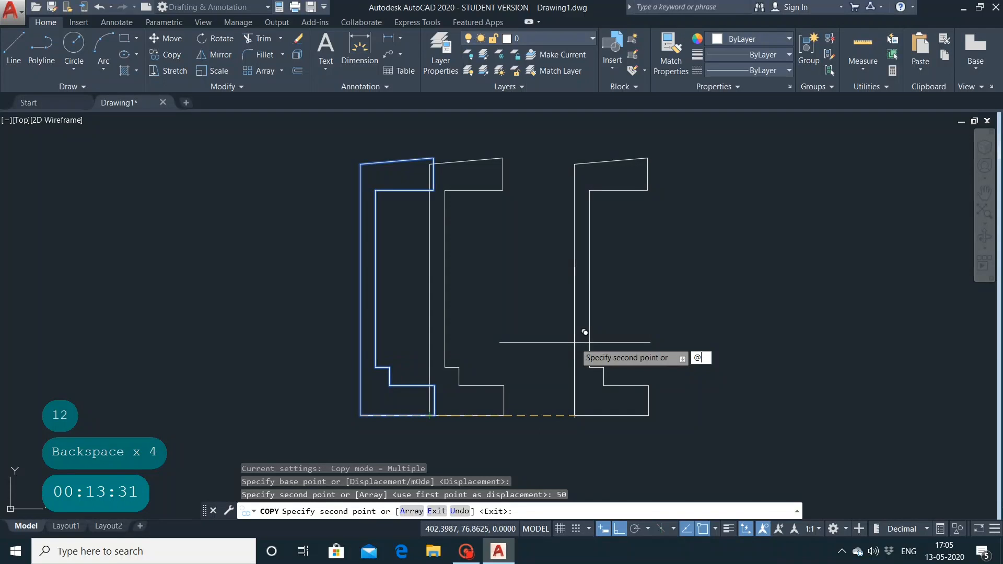
{"action": "type", "text": "@5"}
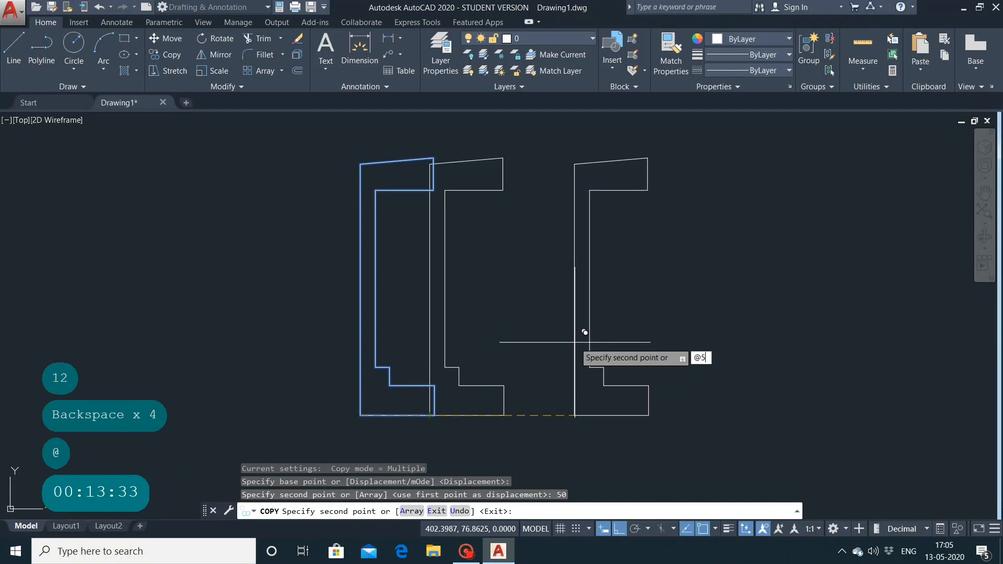
{"action": "key", "text": "Return"}
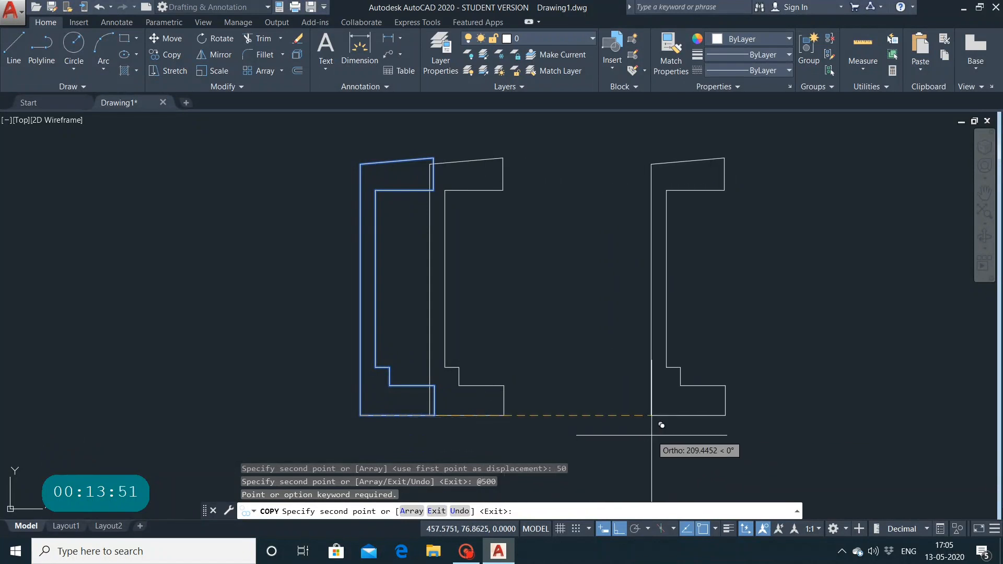
Place two further copies of the profile at 100 and 150 units to the right, and end the Copy command.
{"action": "type", "text": "100"}
{"action": "key", "text": "Return"}
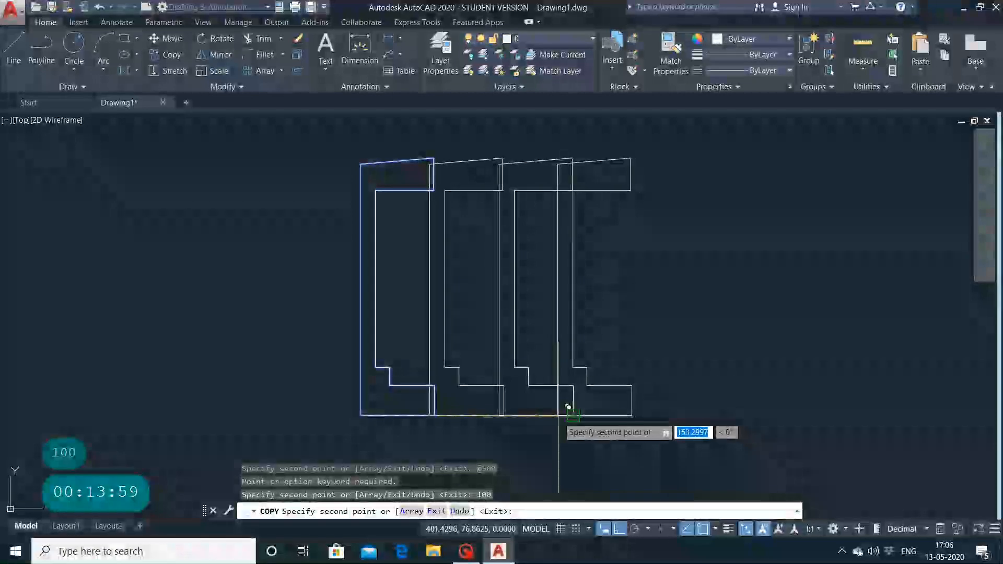
{"action": "type", "text": "15"}
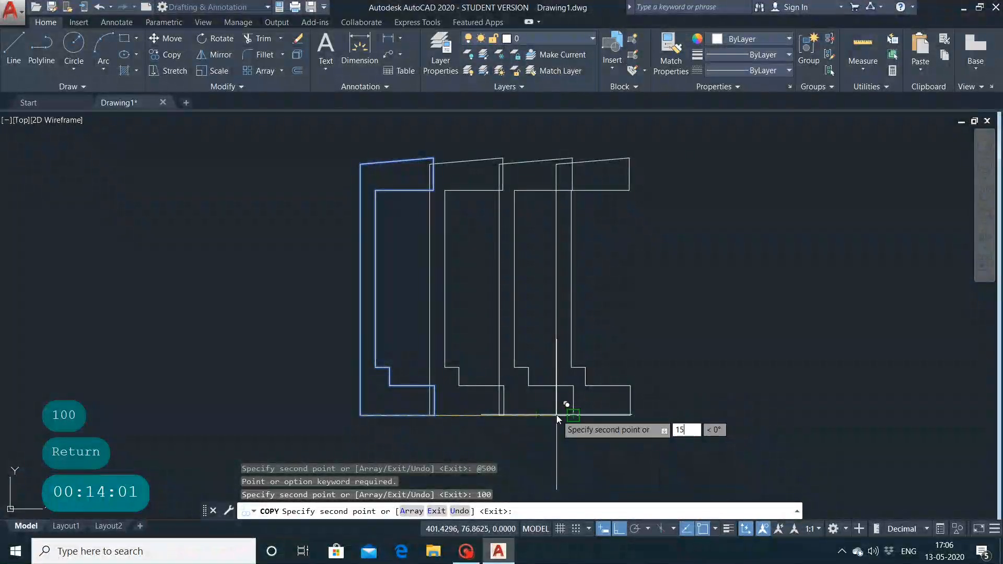
{"action": "type", "text": "0"}
{"action": "key", "text": "Return"}
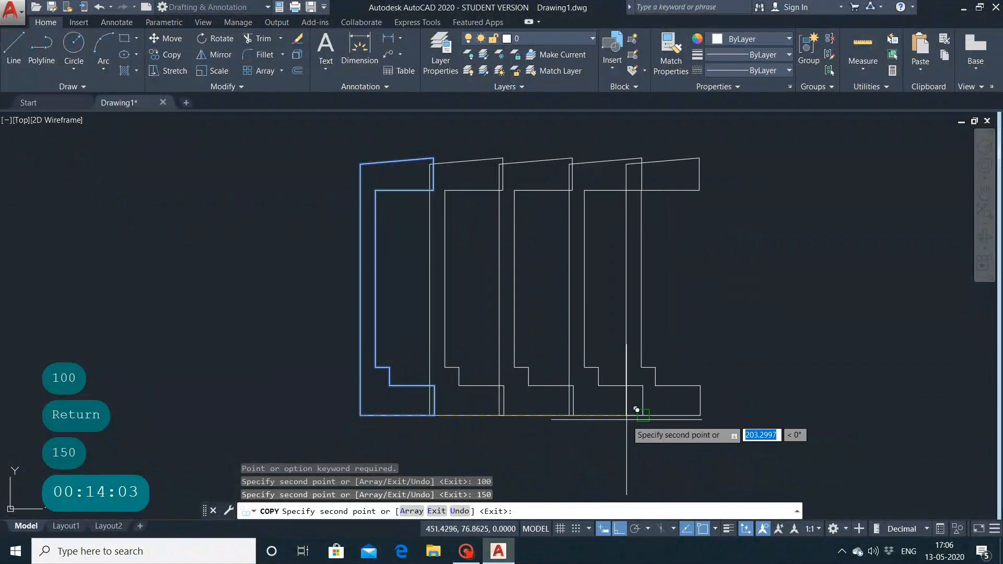
{"action": "type", "text": "200"}
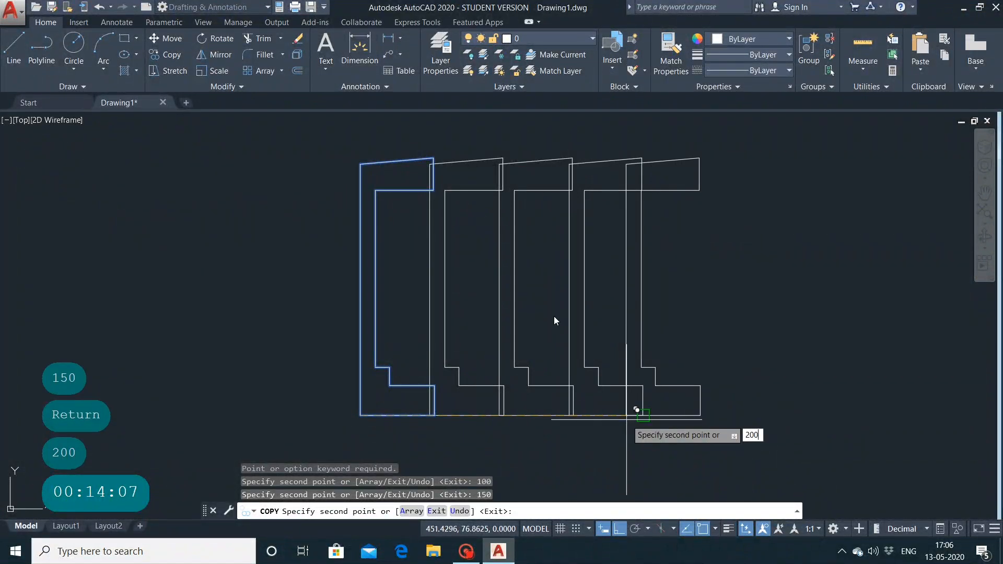
{"action": "key", "text": "Escape"}
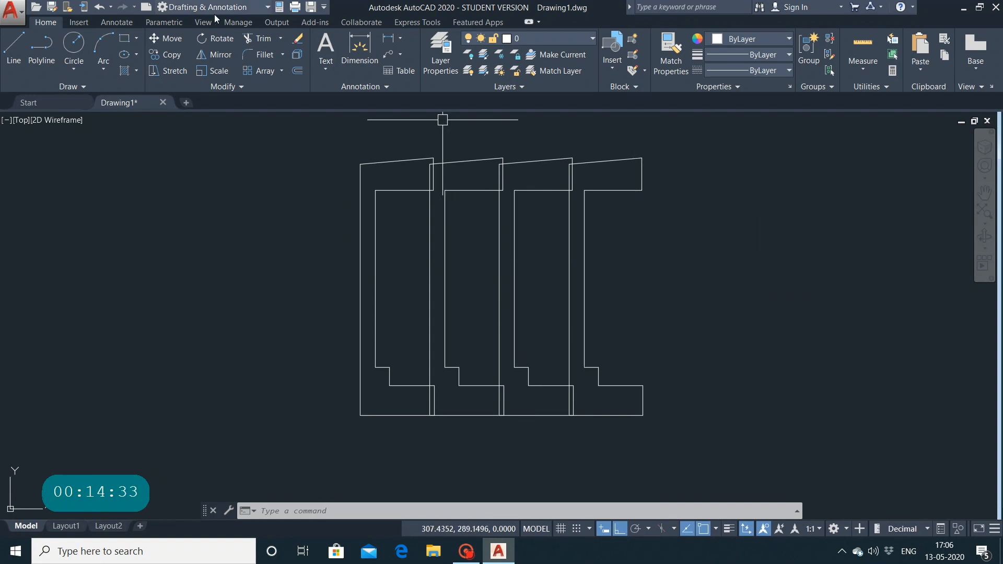
Mirror the four profiles about a near-vertical line down from the last profile's upper-right corner, keeping the source objects.
{"action": "left_click", "coordinate": [222, 56]}
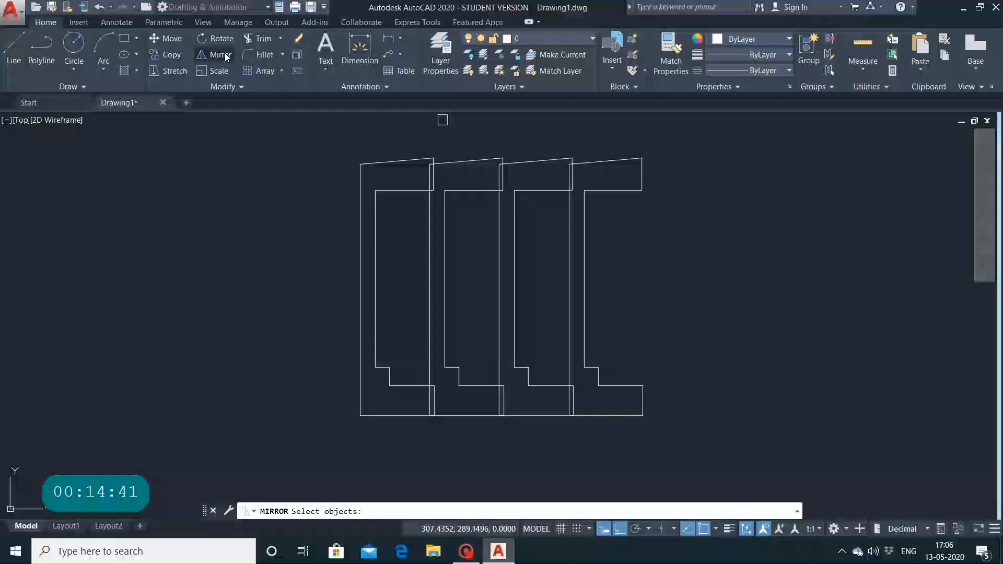
{"action": "left_click", "coordinate": [225, 53]}
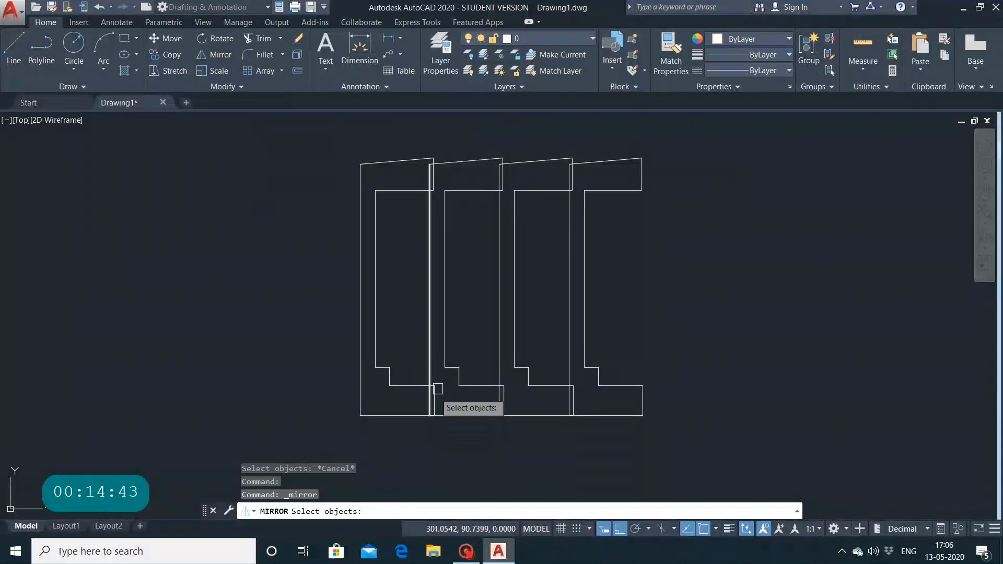
{"action": "left_click", "coordinate": [638, 131]}
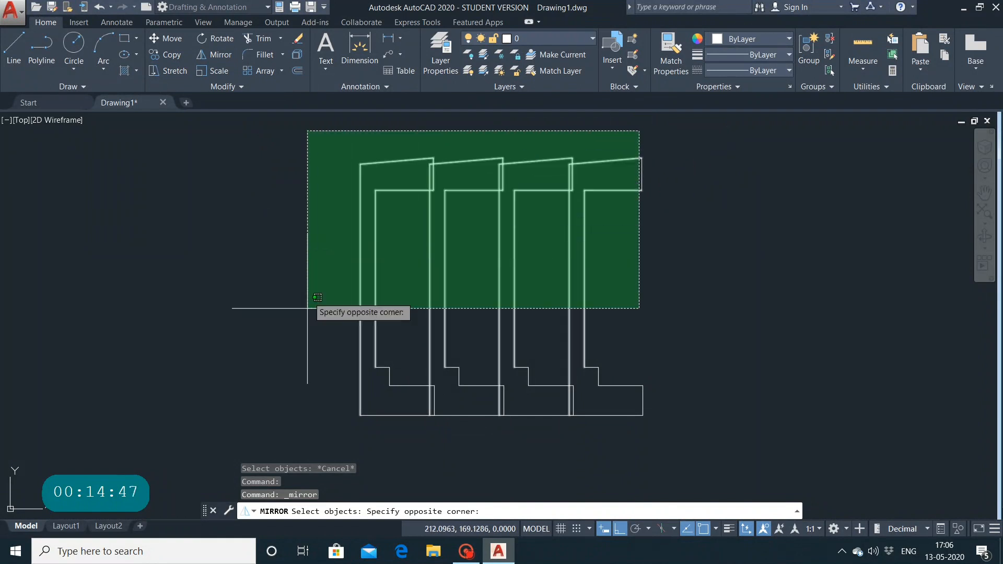
{"action": "left_click", "coordinate": [326, 475]}
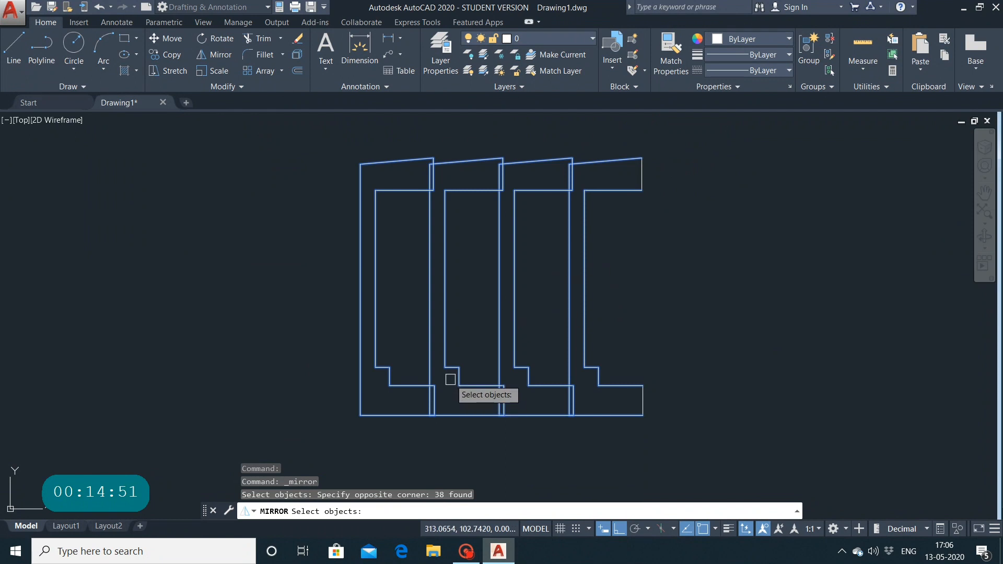
{"action": "key", "text": "Return"}
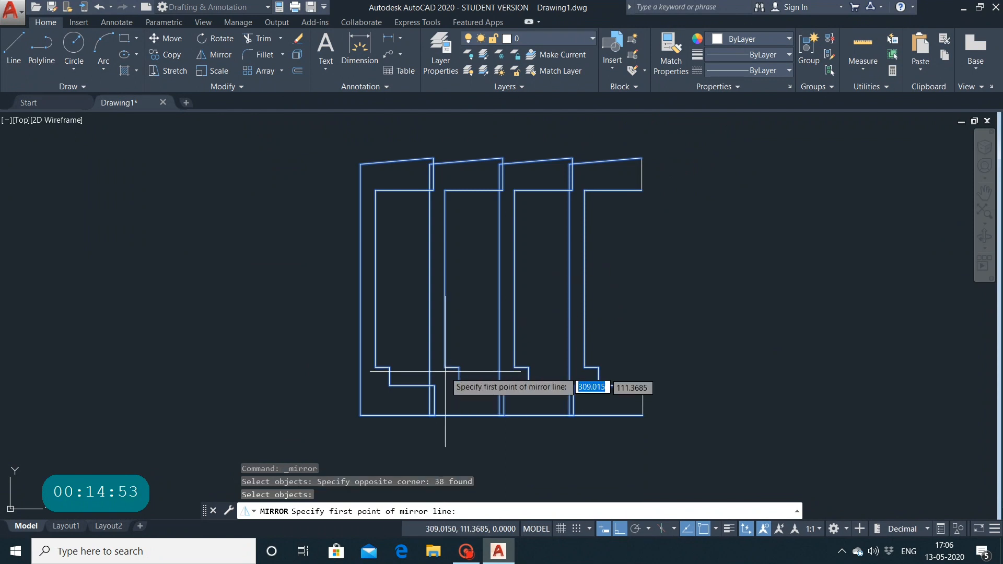
{"action": "left_click", "coordinate": [642, 158]}
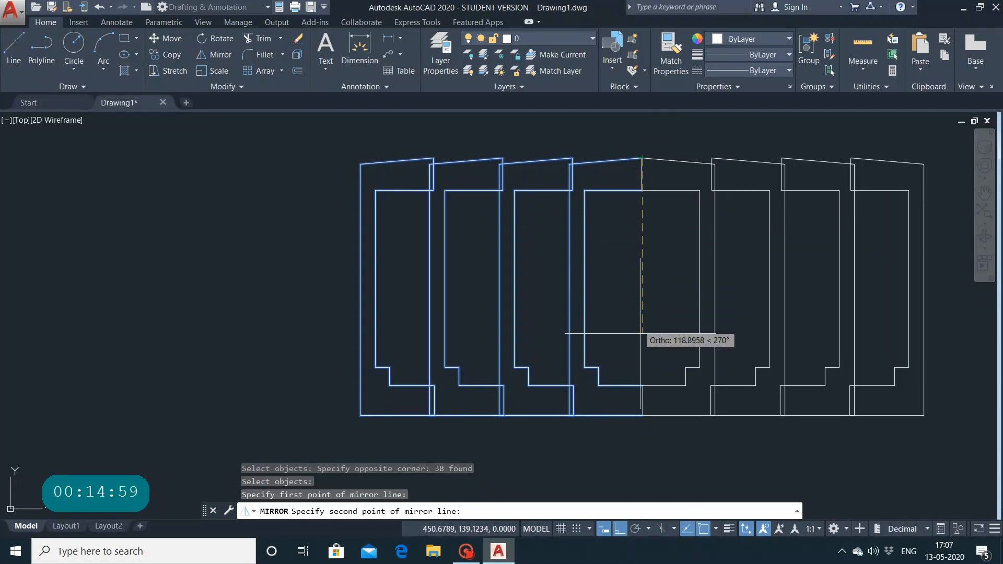
{"action": "left_click", "coordinate": [646, 412]}
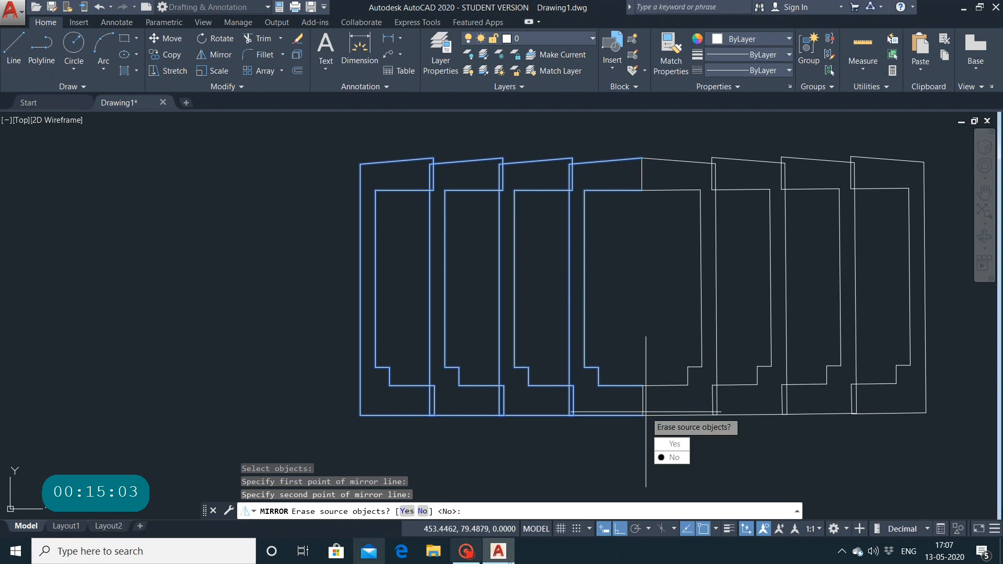
{"action": "left_click", "coordinate": [673, 457]}
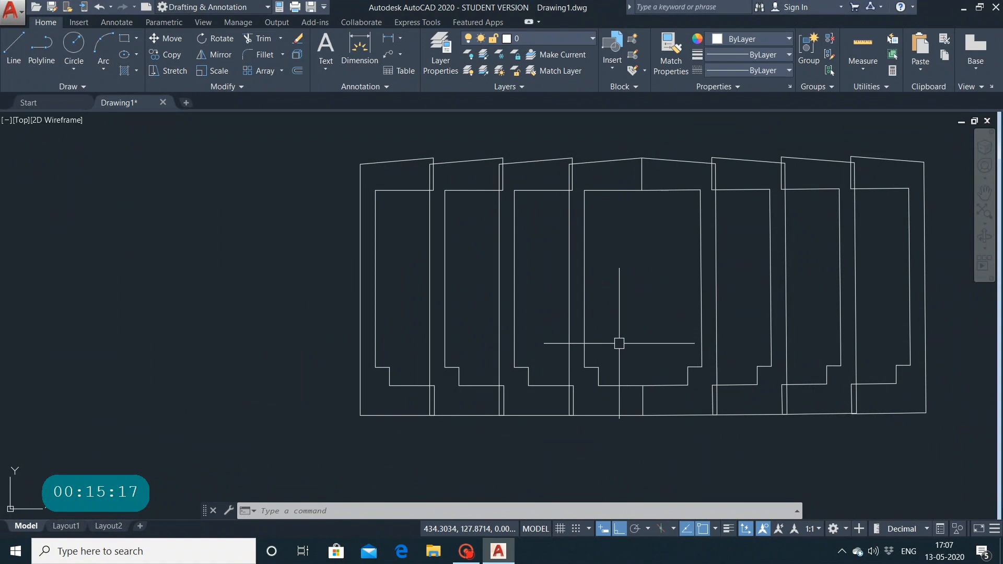
Mirror the left four profiles downward about a line along their bottom edge, starting at the lower-left corner, and erase the source objects.
{"action": "scroll", "coordinate": [614, 343], "scroll_direction": "down", "scroll_amount": 3}
{"action": "mouse_move", "coordinate": [609, 347]}
{"action": "middle_mouse_down"}
{"action": "mouse_move", "coordinate": [541, 244]}
{"action": "mouse_move", "coordinate": [461, 172]}
{"action": "mouse_move", "coordinate": [500, 236]}
{"action": "middle_mouse_up"}
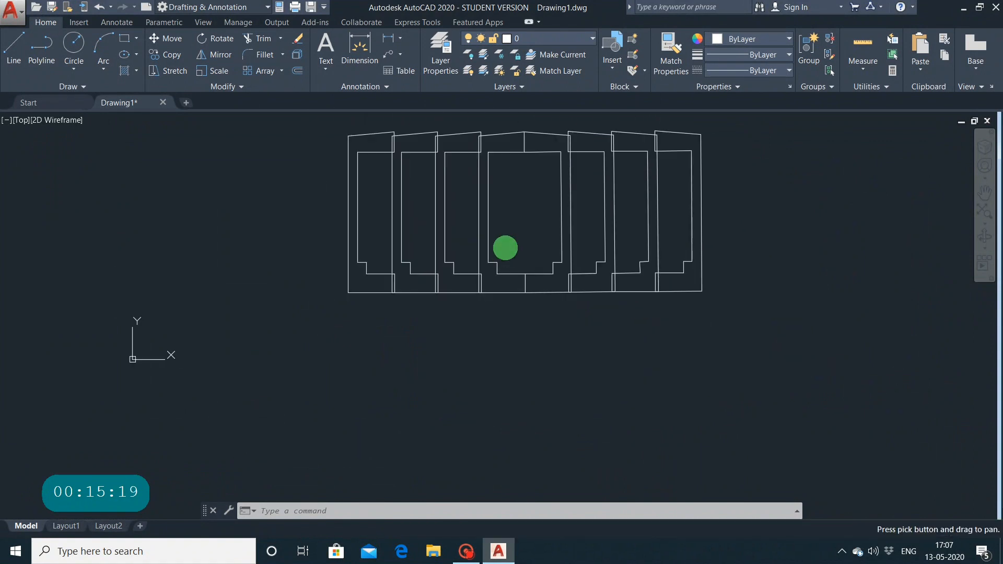
{"action": "type", "text": "mi"}
{"action": "key", "text": "Return"}
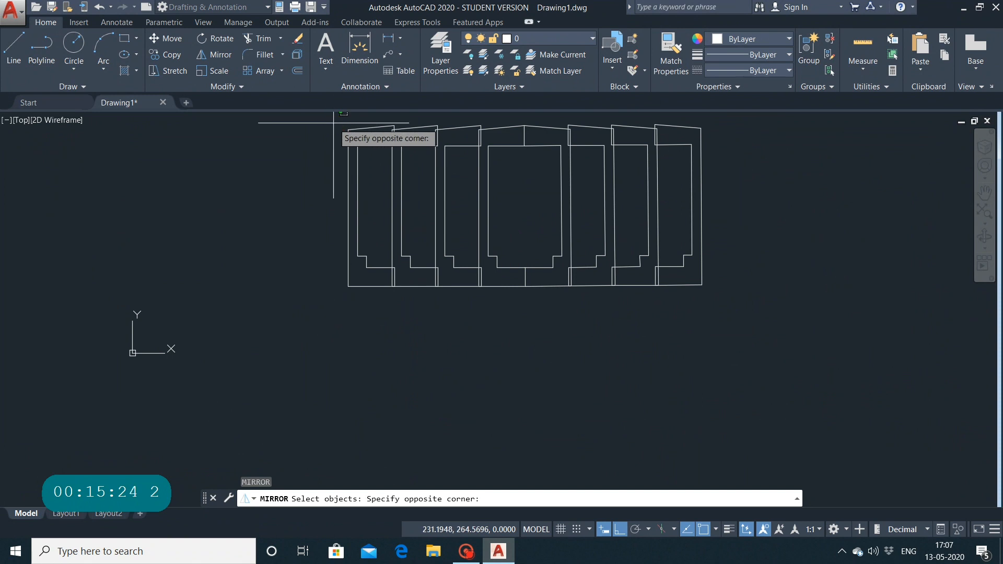
{"action": "left_click", "coordinate": [538, 281]}
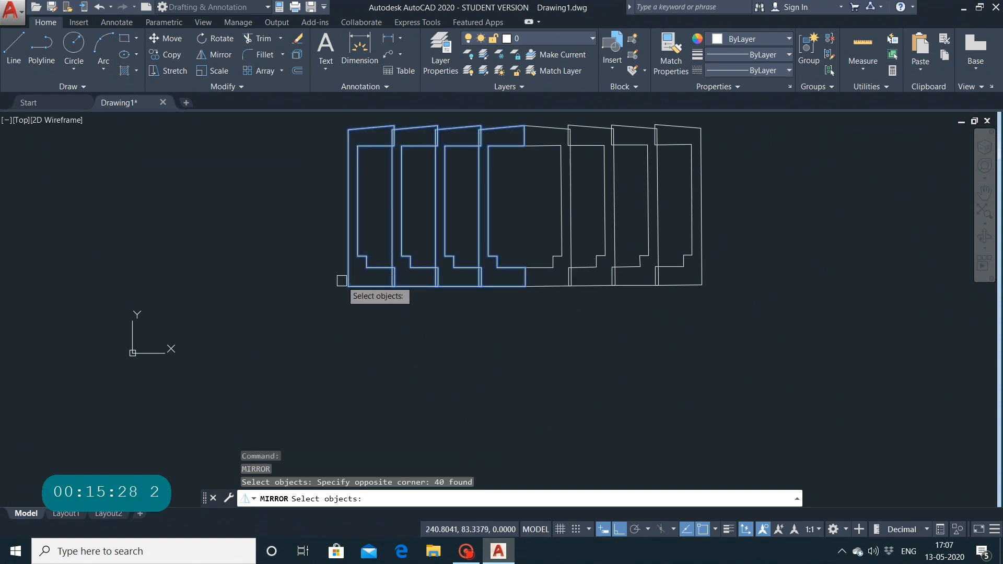
{"action": "key", "text": "Return"}
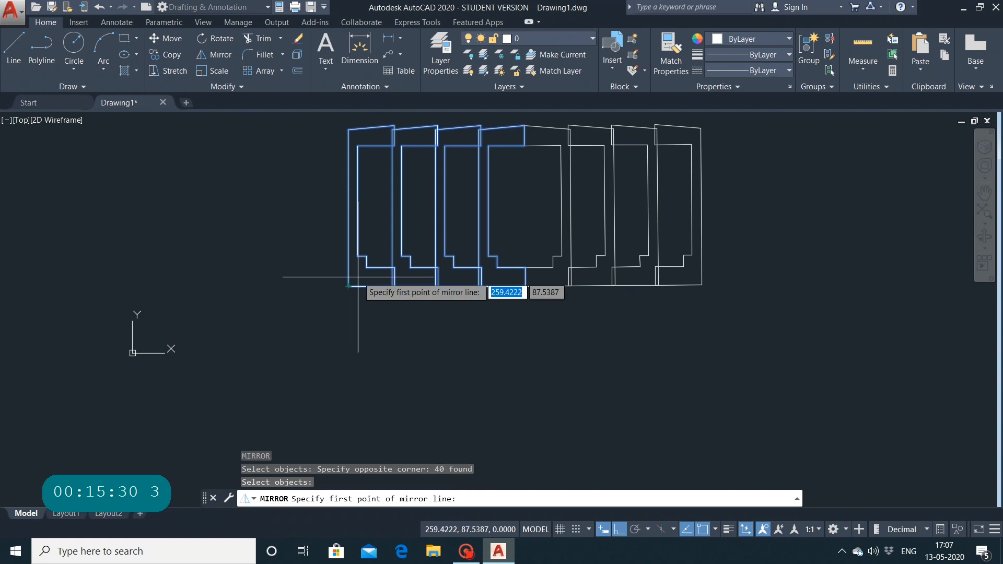
{"action": "left_click", "coordinate": [349, 286]}
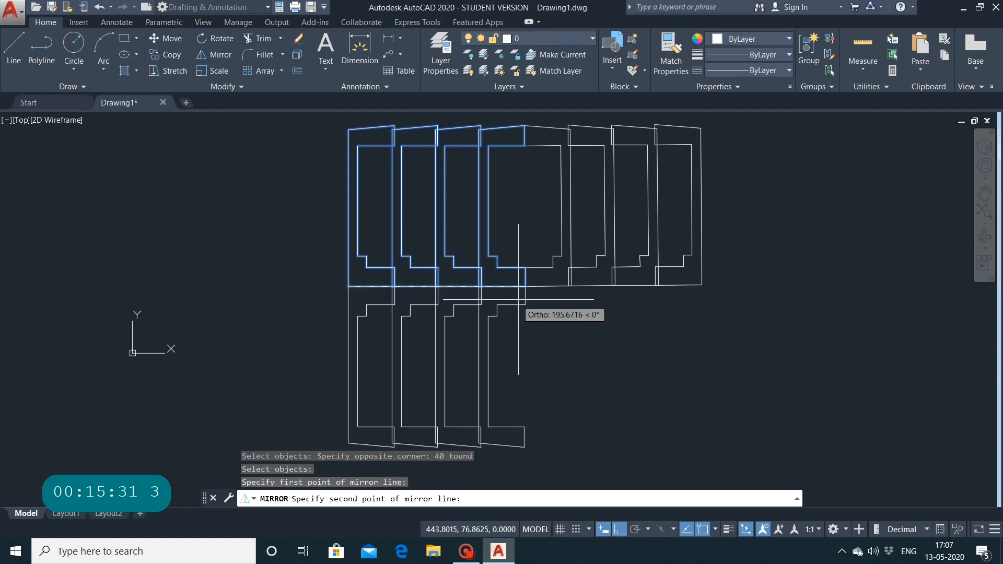
{"action": "left_click", "coordinate": [530, 283]}
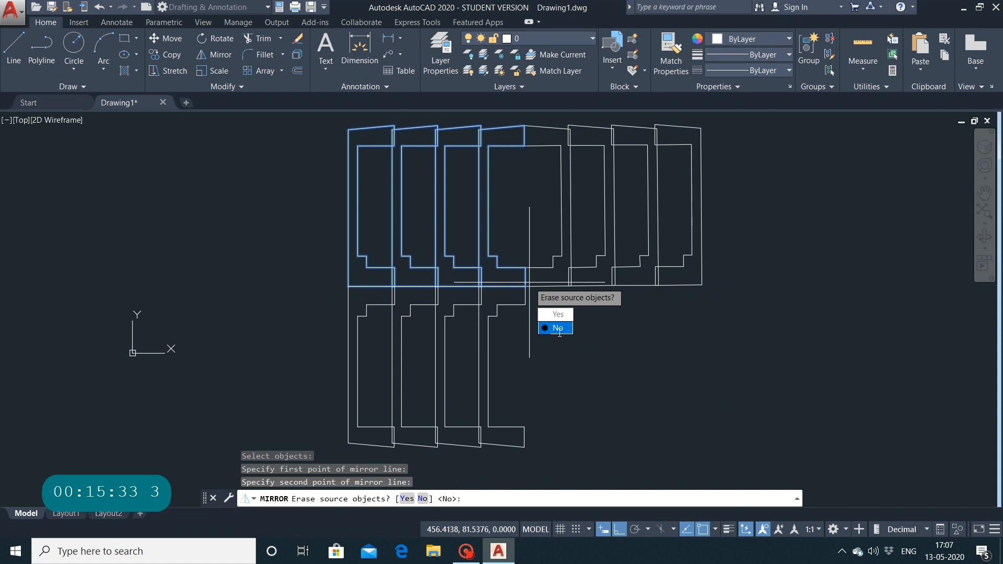
{"action": "left_click", "coordinate": [558, 314]}
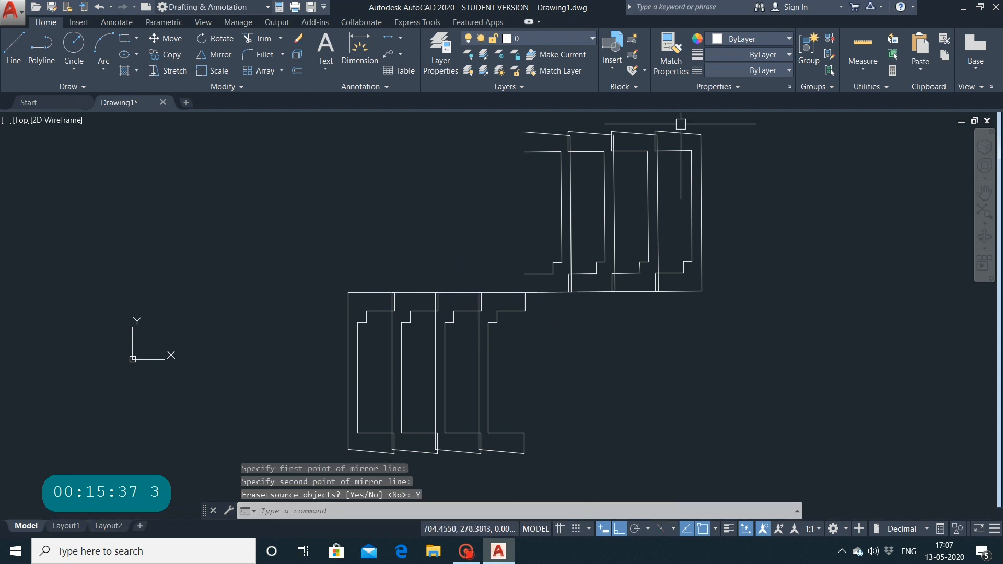
{"action": "left_click", "coordinate": [535, 290]}
{"action": "left_click", "coordinate": [491, 291]}
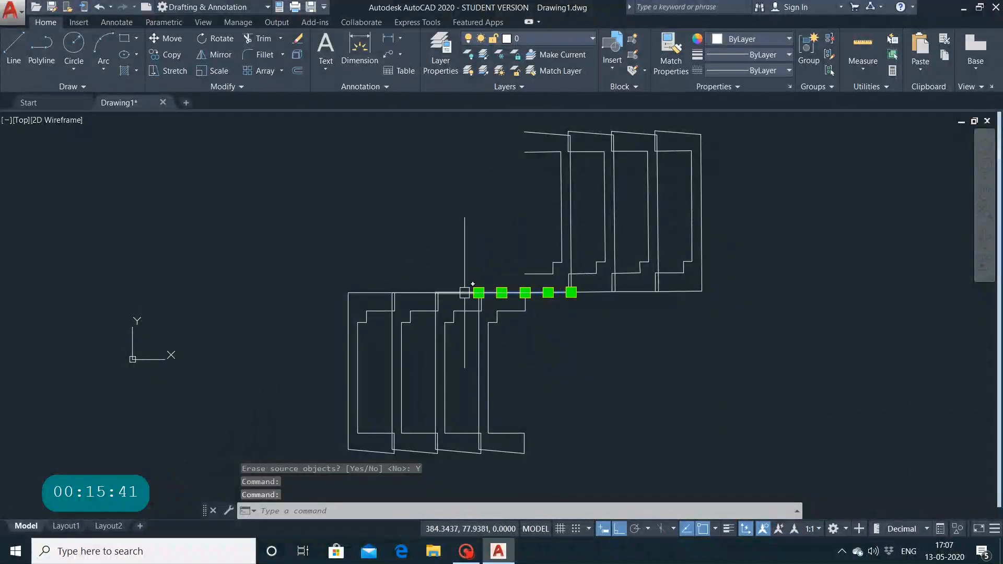
{"action": "left_click", "coordinate": [436, 292]}
{"action": "left_click", "coordinate": [409, 292]}
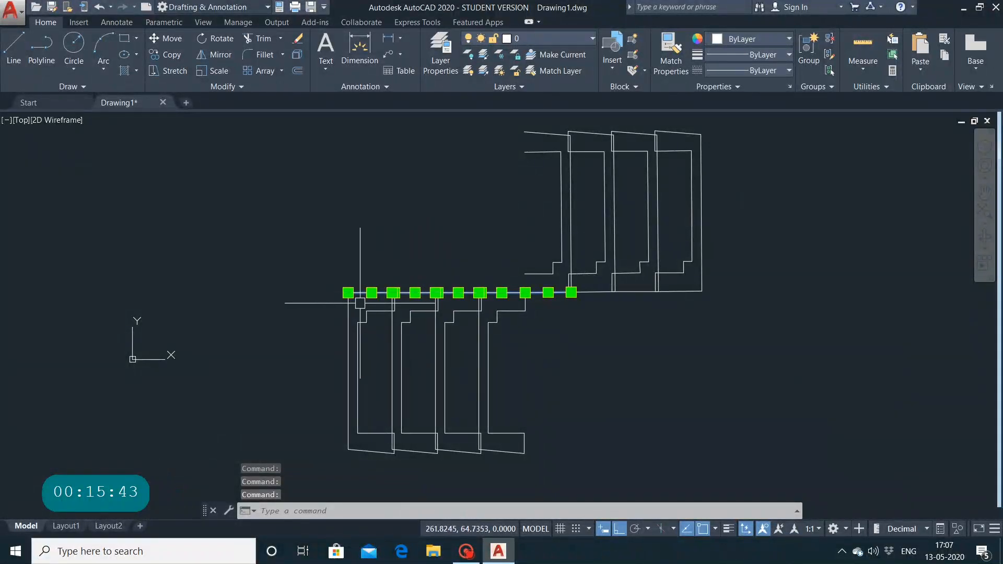
{"action": "left_click", "coordinate": [348, 329]}
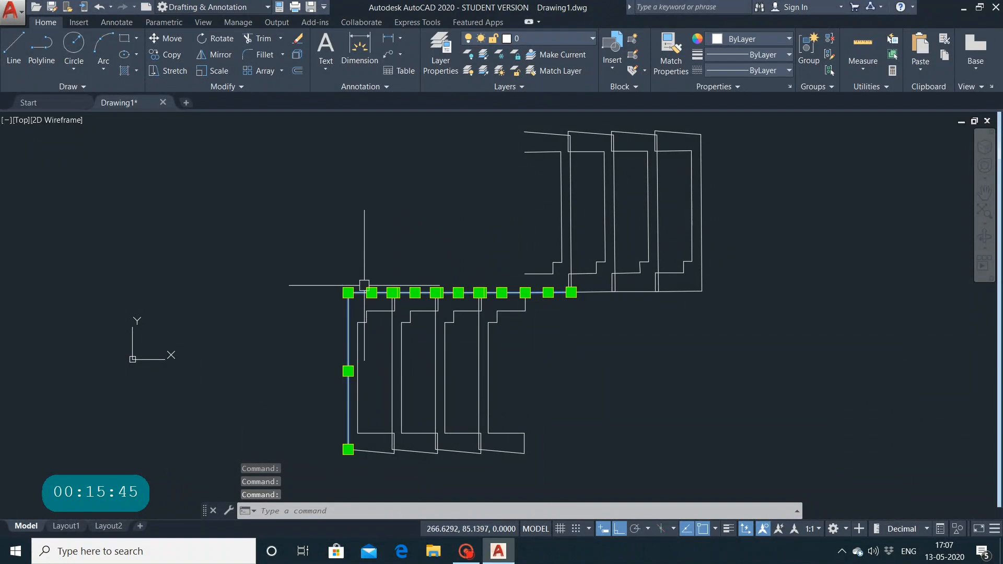
{"action": "key", "text": "Escape"}
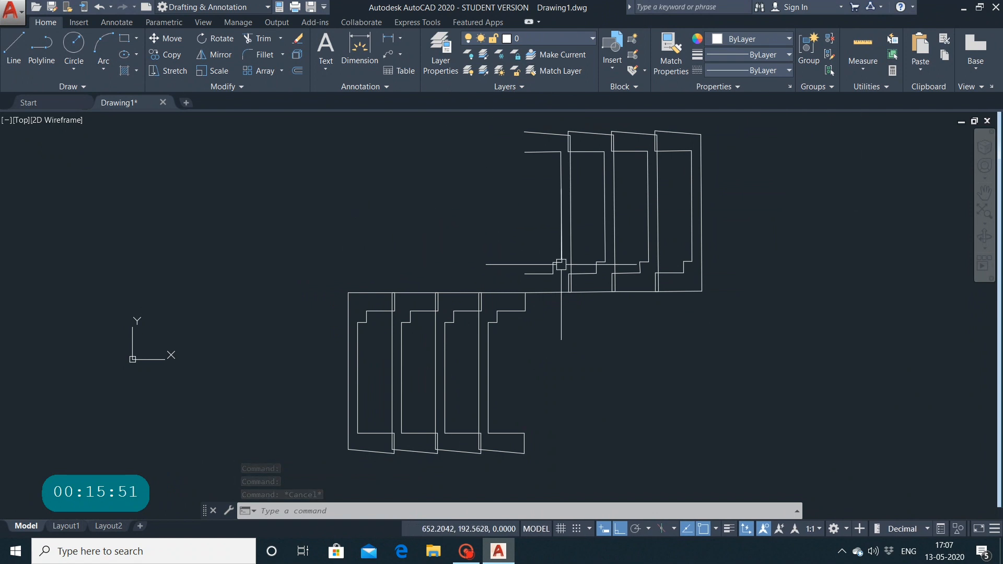
Erase all the profiles in both the upper and lower groups to clear the drawing area.
{"action": "left_click", "coordinate": [497, 126]}
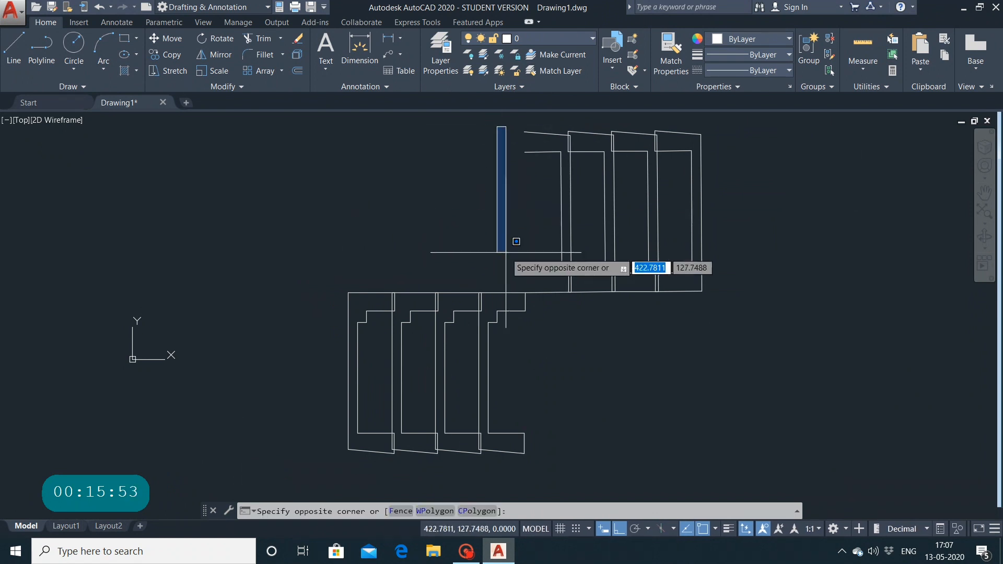
{"action": "left_click", "coordinate": [778, 479]}
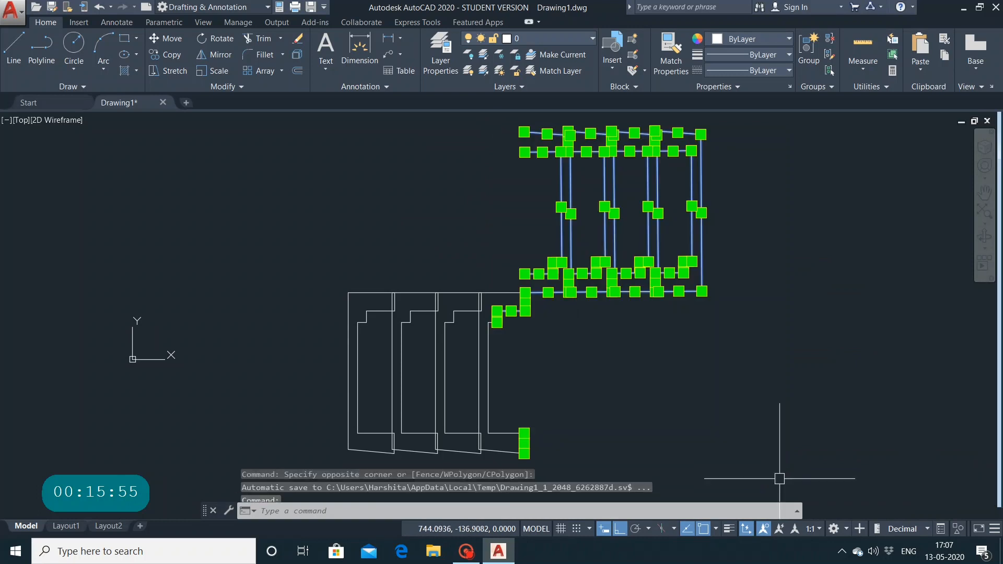
{"action": "key", "text": "Delete"}
{"action": "key", "text": "Escape"}
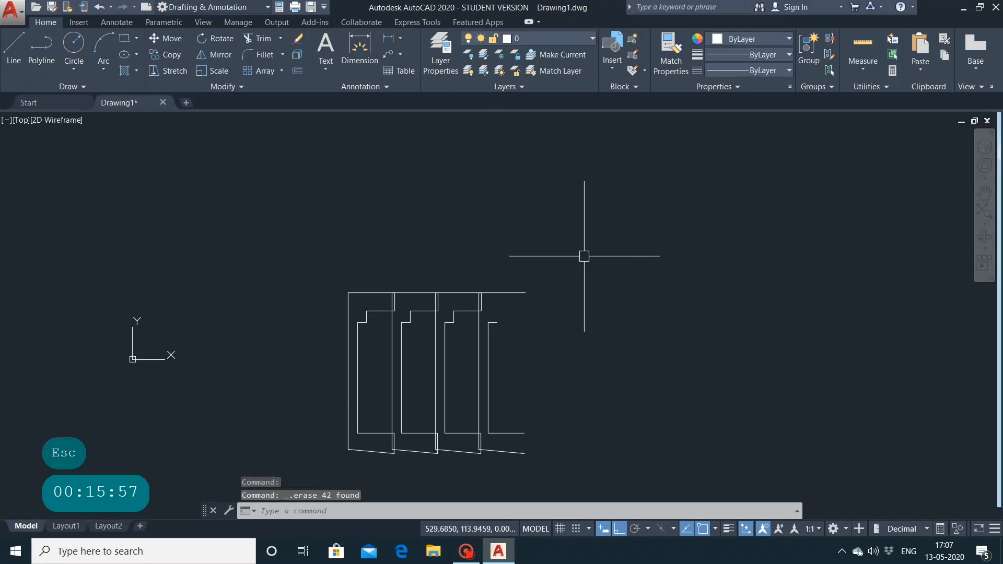
{"action": "left_click", "coordinate": [322, 239]}
{"action": "left_click", "coordinate": [618, 502]}
{"action": "key", "text": "Delete"}
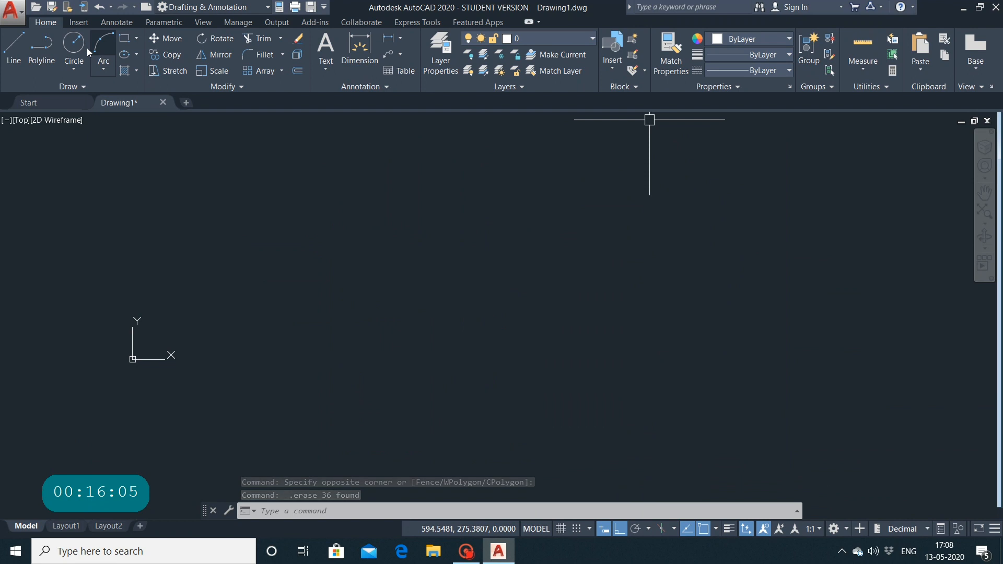
Draw a wide horizontal rectangle in the middle of the empty drawing area by its two opposite corners.
{"action": "left_click", "coordinate": [124, 39]}
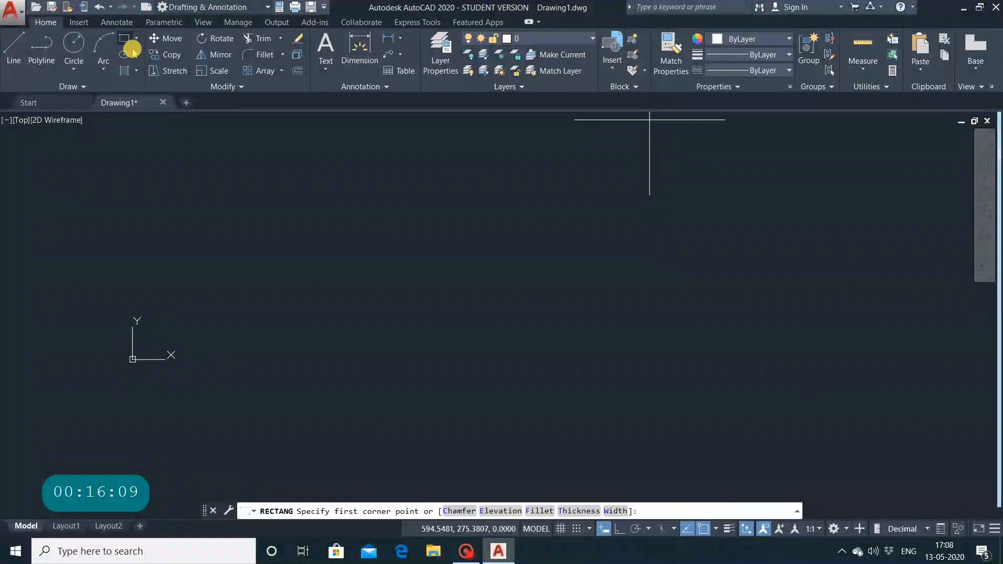
{"action": "left_click", "coordinate": [295, 248]}
{"action": "left_click", "coordinate": [551, 337]}
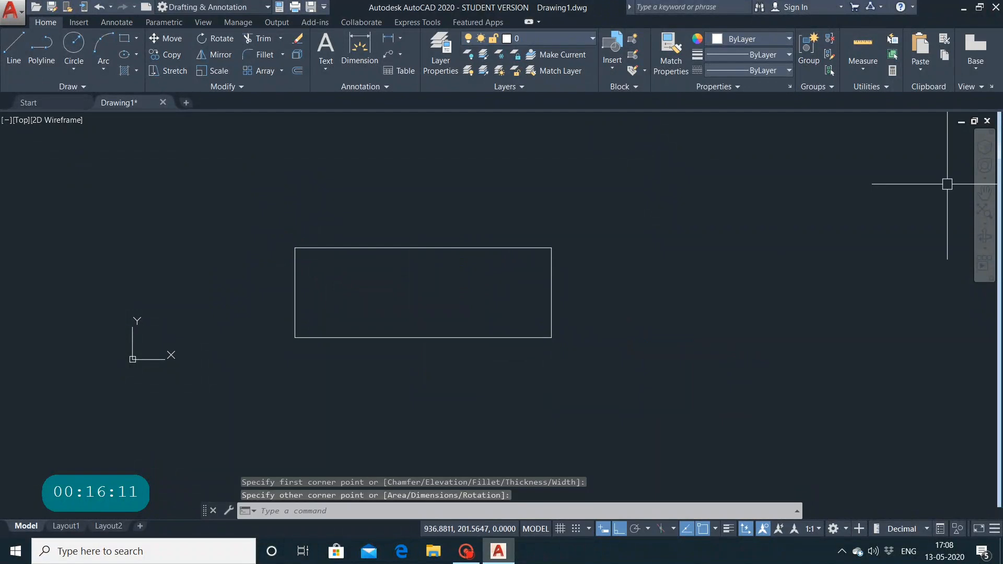
Stretch the whole rectangle horizontally to the right from its centre as base point, and explode it into separate lines.
{"action": "left_click", "coordinate": [179, 69]}
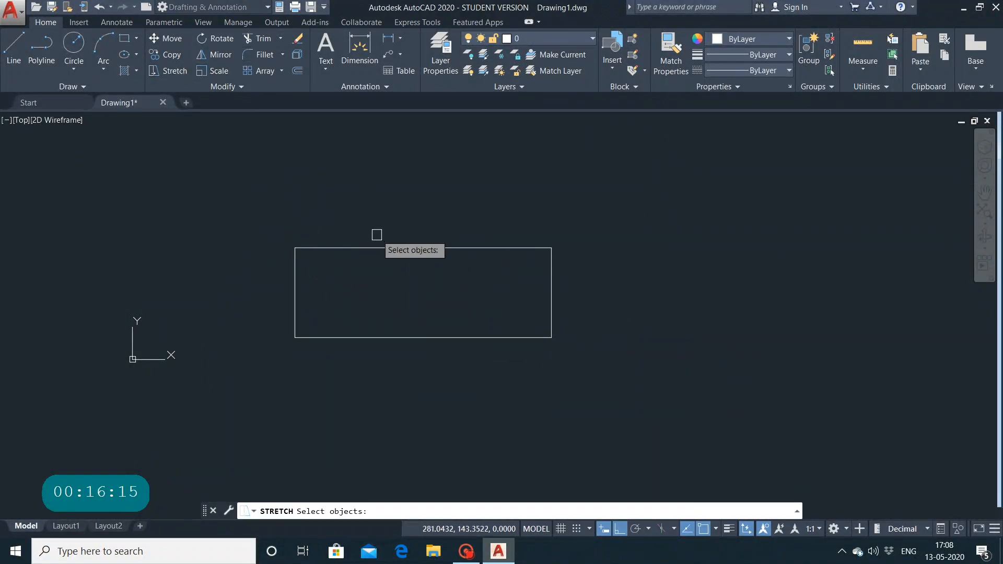
{"action": "left_click", "coordinate": [384, 248]}
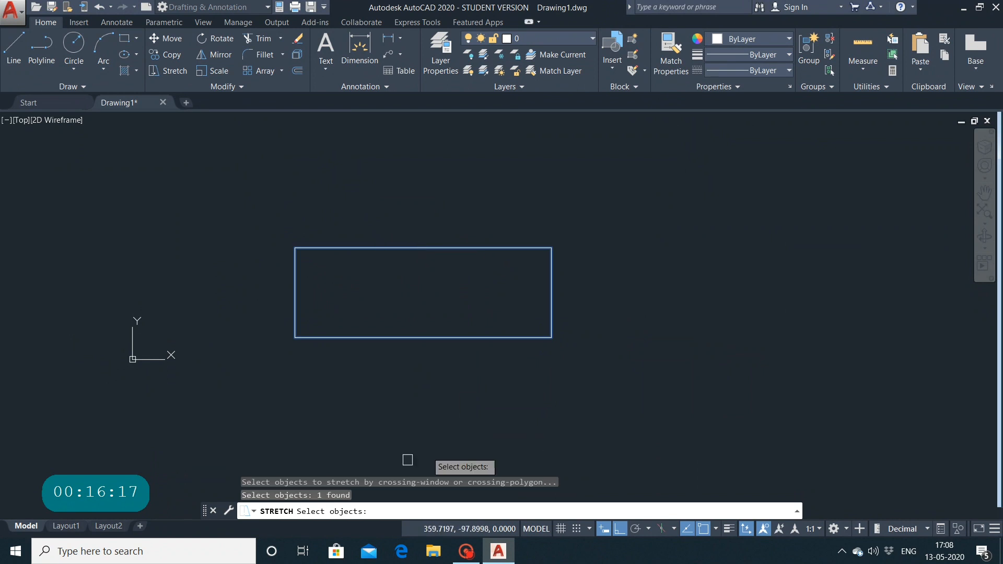
{"action": "key", "text": "Return"}
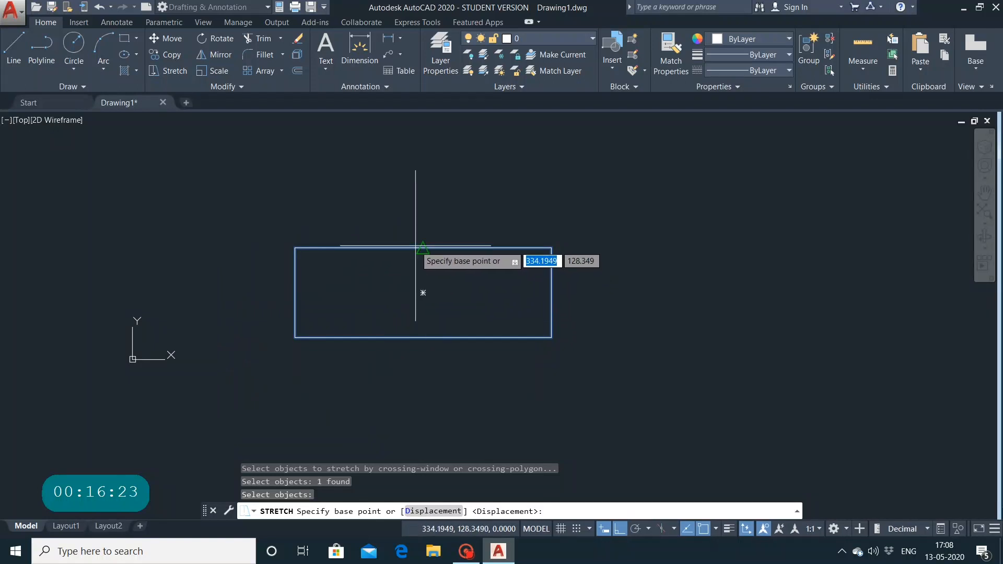
{"action": "left_click", "coordinate": [423, 293]}
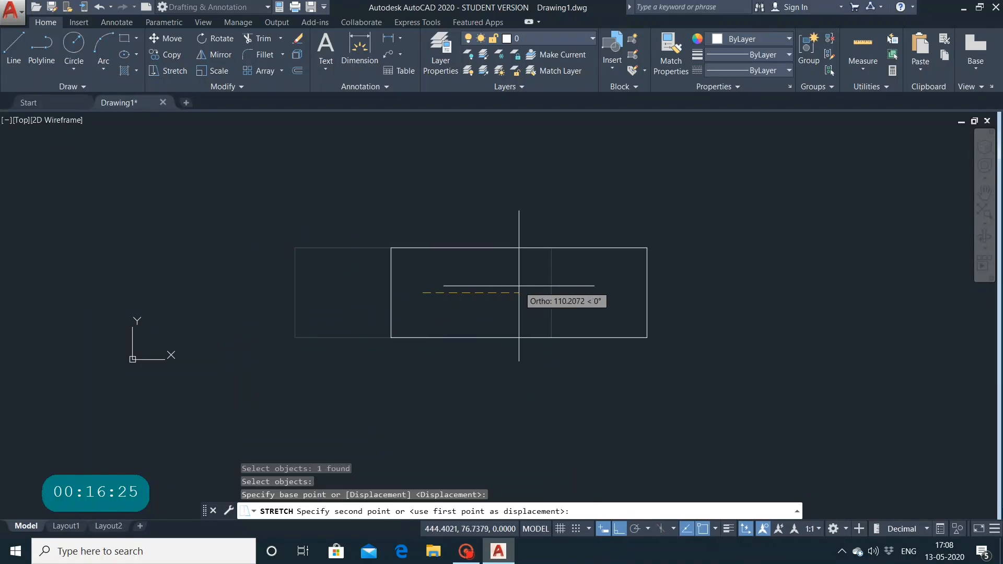
{"action": "left_click", "coordinate": [704, 293]}
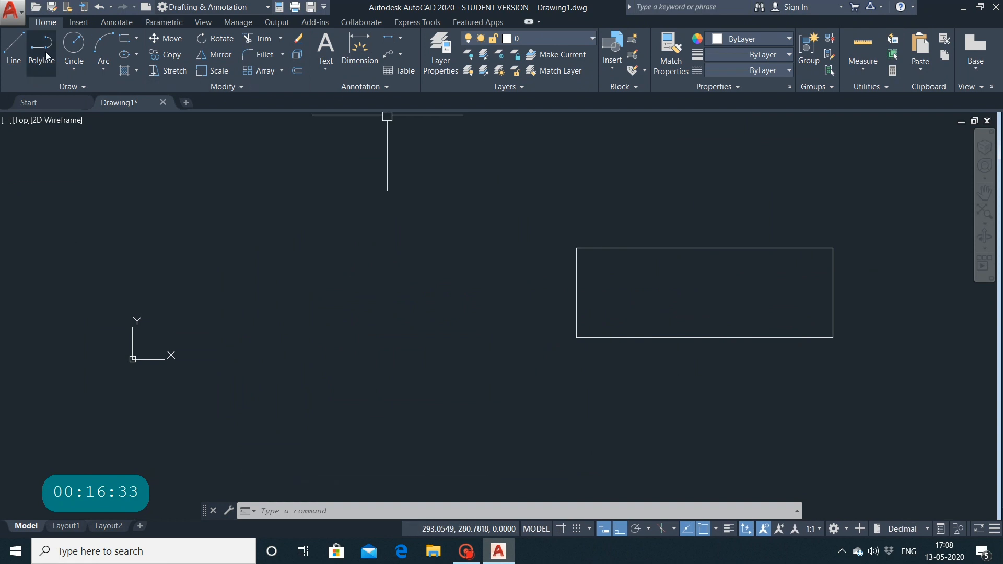
{"action": "left_click", "coordinate": [657, 248]}
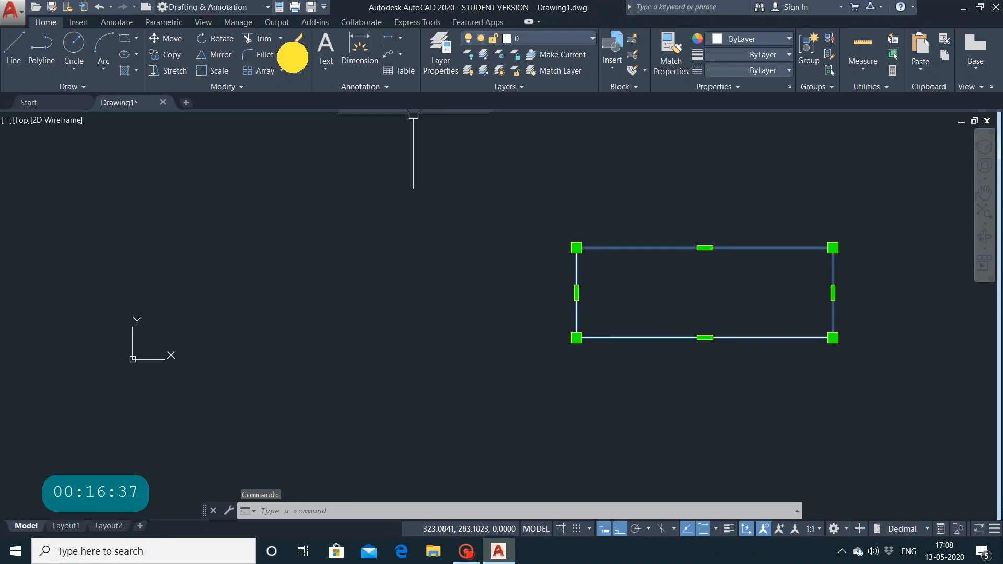
{"action": "left_click", "coordinate": [296, 58]}
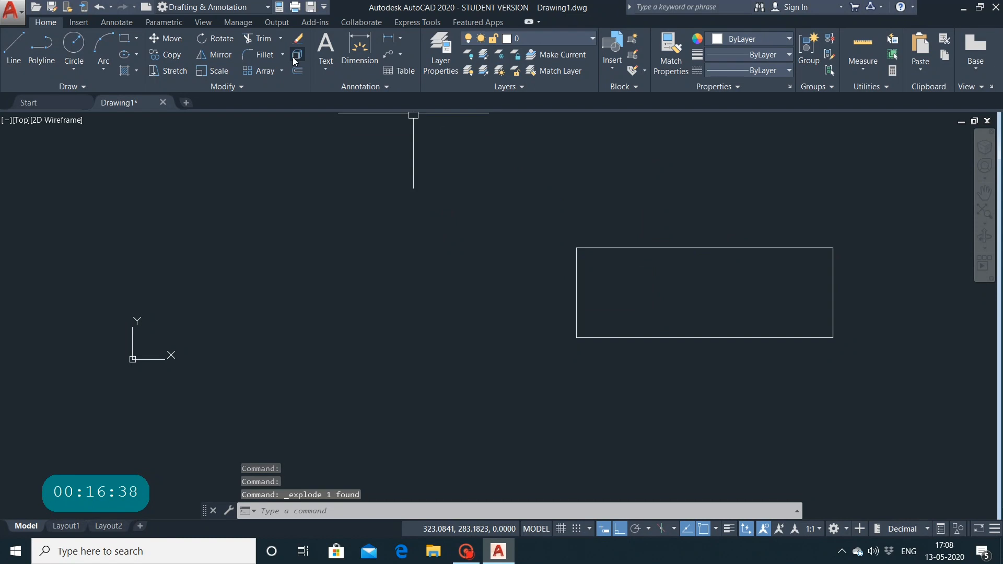
Stretch only the exploded rectangle's left line horizontally to the left from the rectangle's centre, and undo that stretch.
{"action": "left_click", "coordinate": [178, 76]}
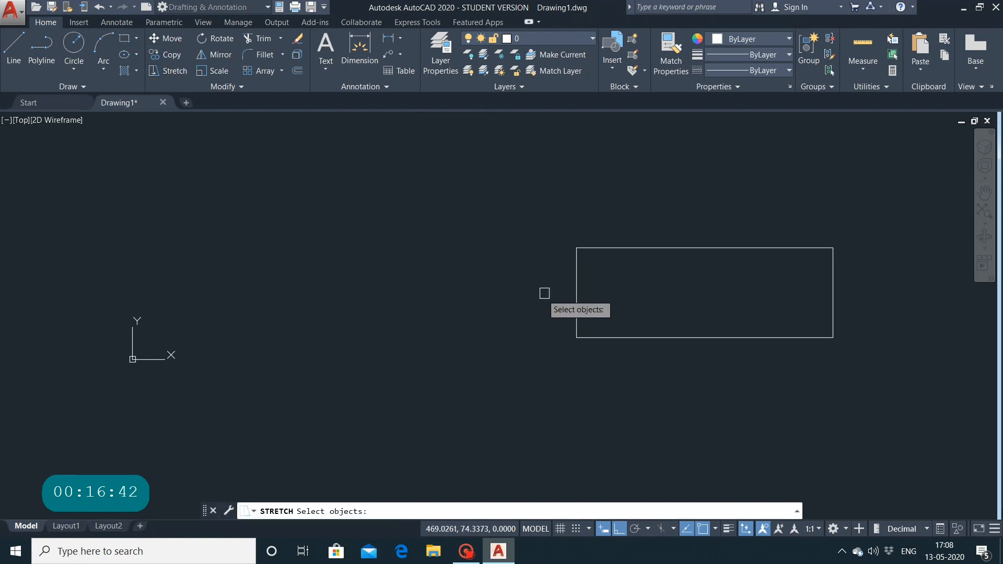
{"action": "left_click", "coordinate": [574, 281]}
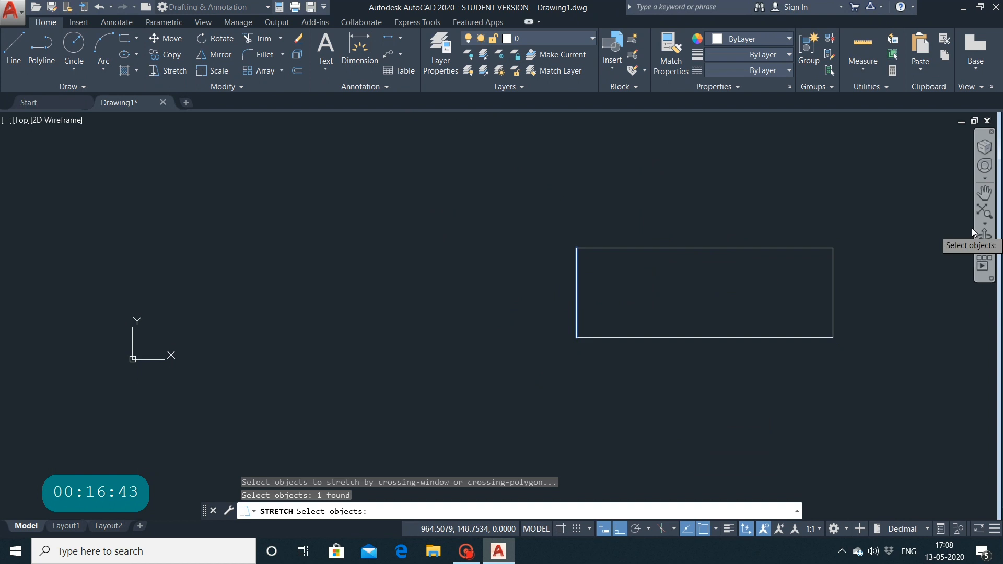
{"action": "key", "text": "Return"}
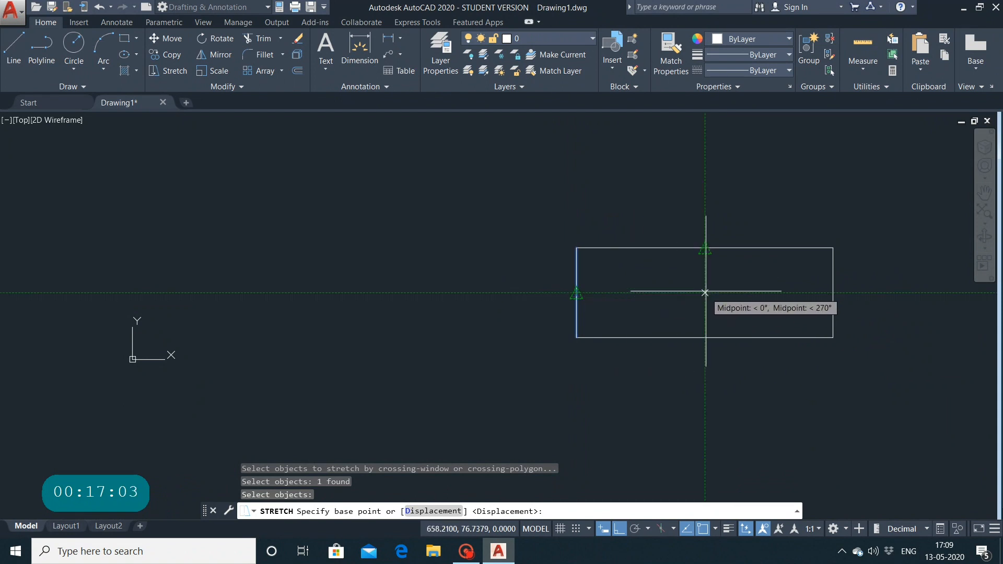
{"action": "left_click", "coordinate": [705, 292]}
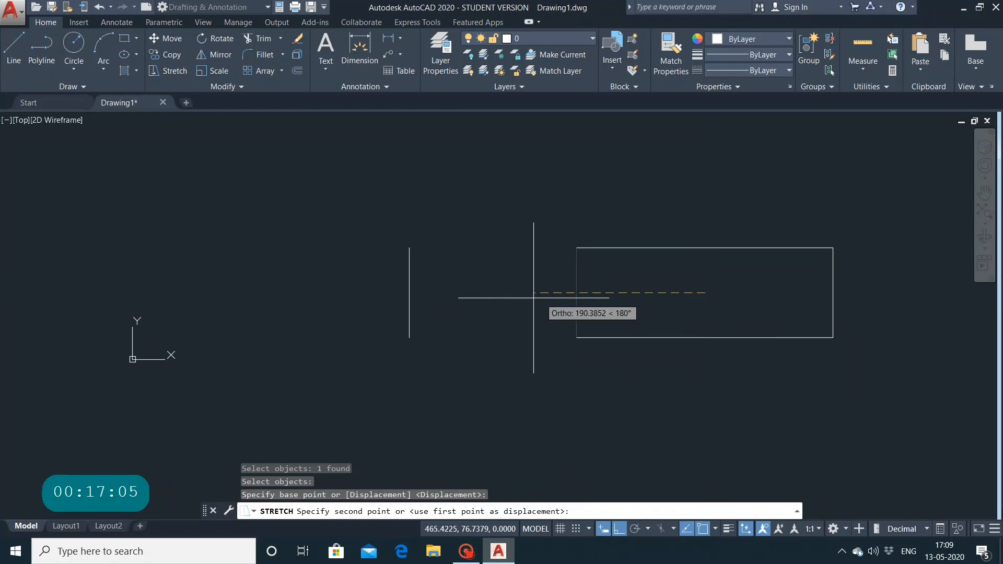
{"action": "left_click", "coordinate": [424, 296]}
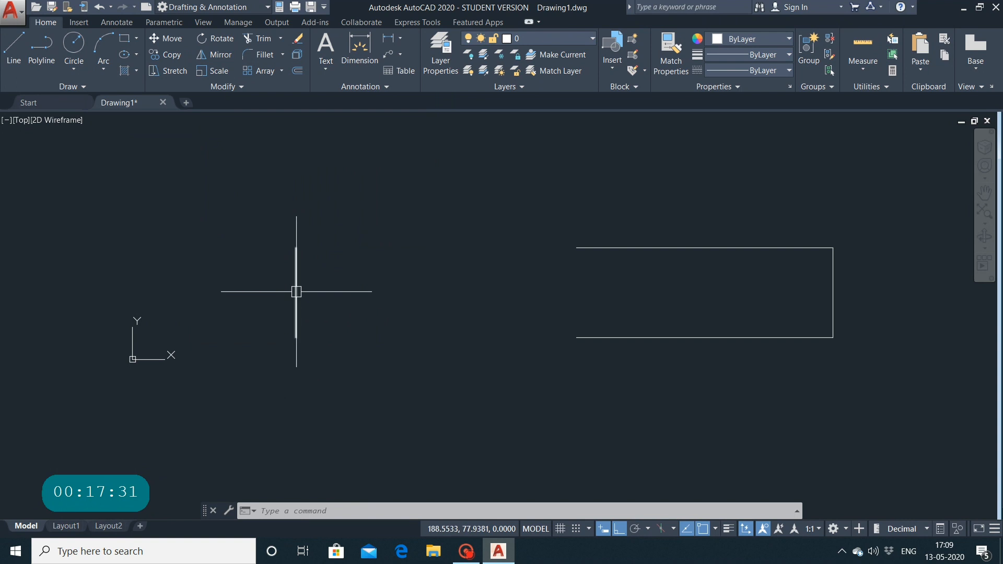
{"action": "key", "text": "ctrl+z"}
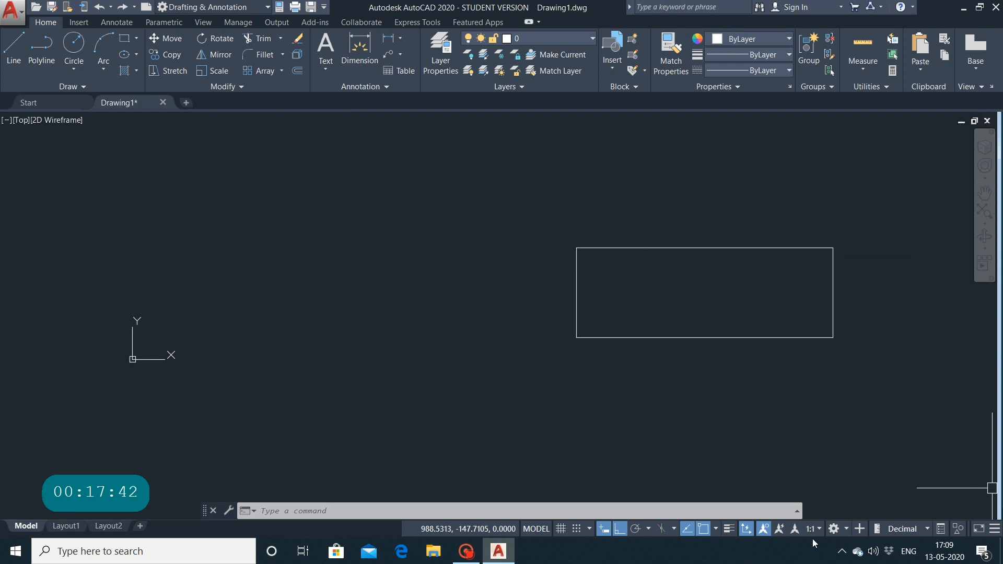
Scale the rectangle's four lines by a factor of 2 about its lower-left corner.
{"action": "left_click", "coordinate": [224, 72]}
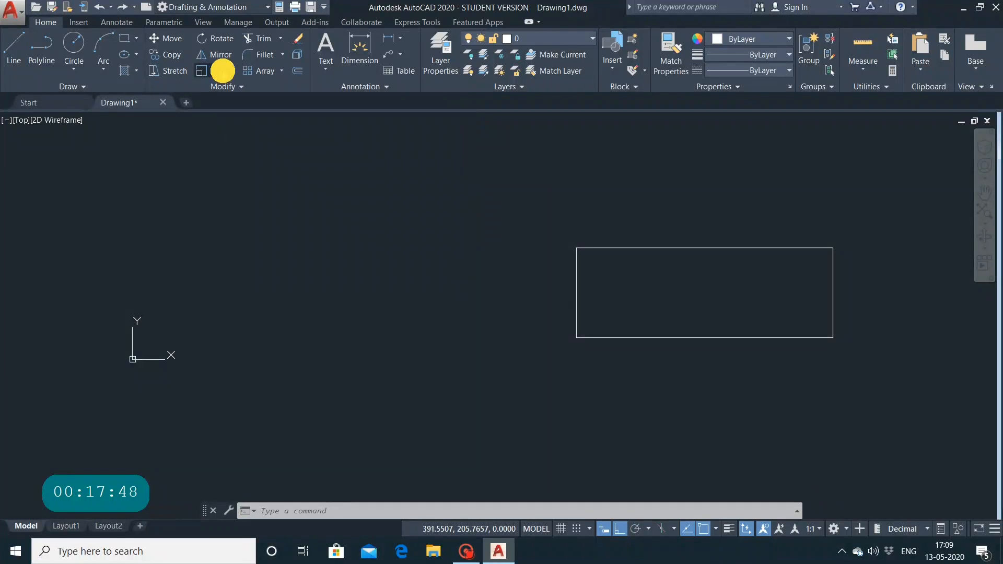
{"action": "left_click", "coordinate": [576, 335]}
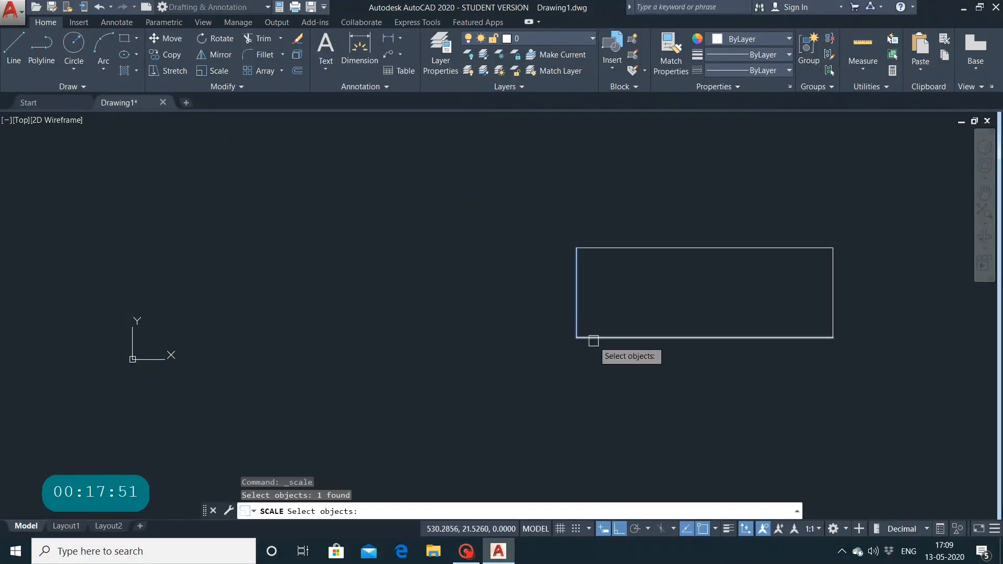
{"action": "left_click", "coordinate": [594, 340]}
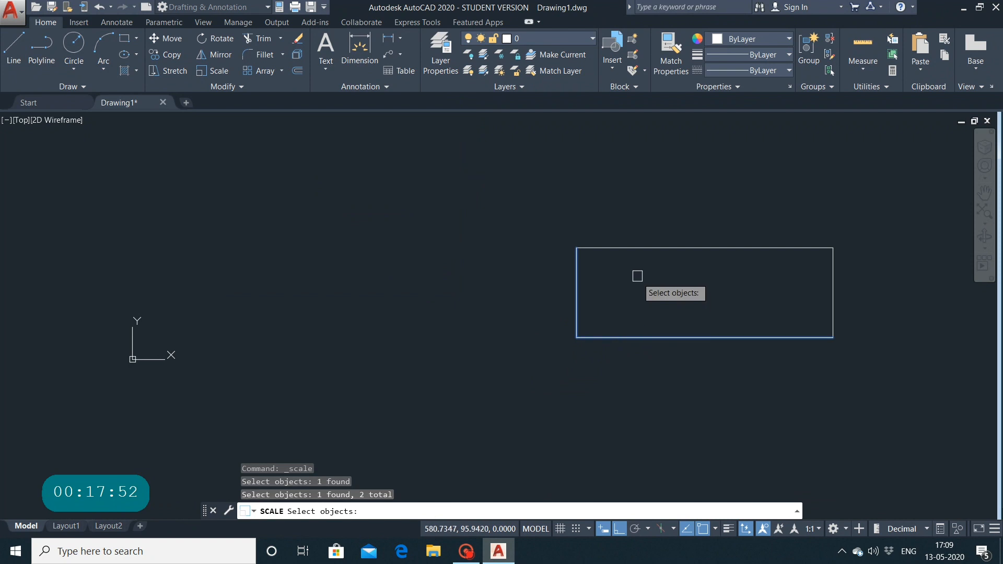
{"action": "left_click", "coordinate": [646, 247]}
{"action": "left_click", "coordinate": [834, 295]}
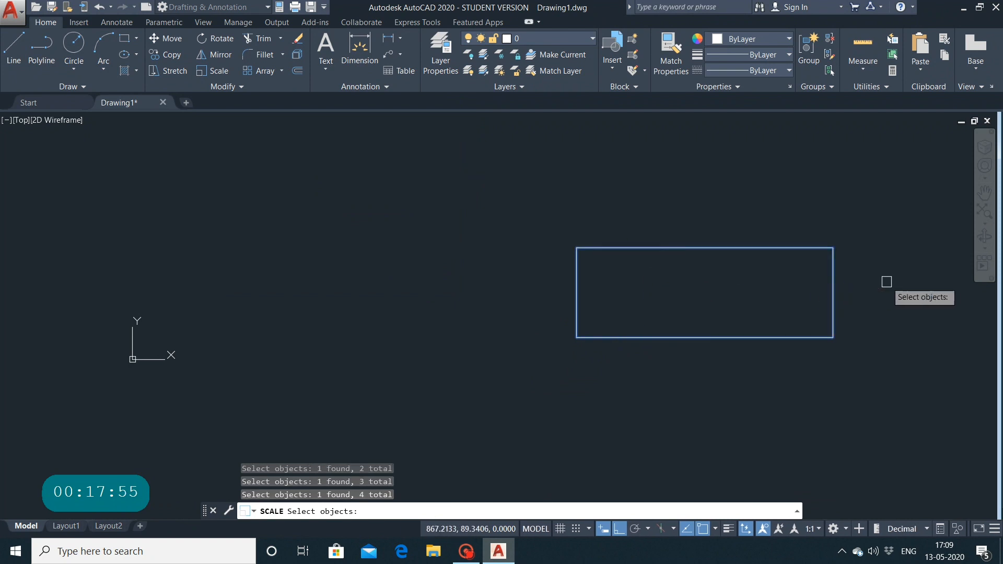
{"action": "key", "text": "Return"}
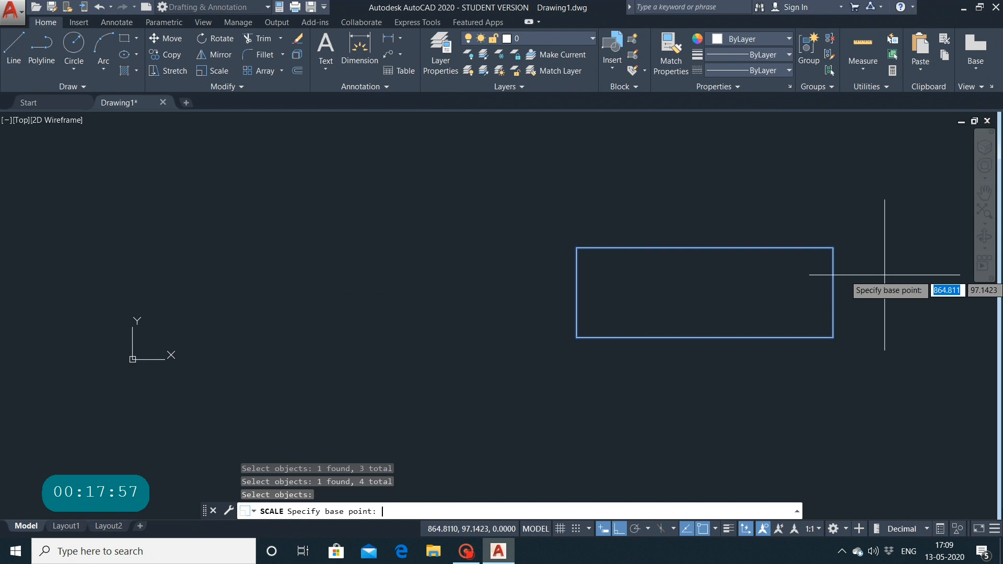
{"action": "left_click", "coordinate": [576, 337]}
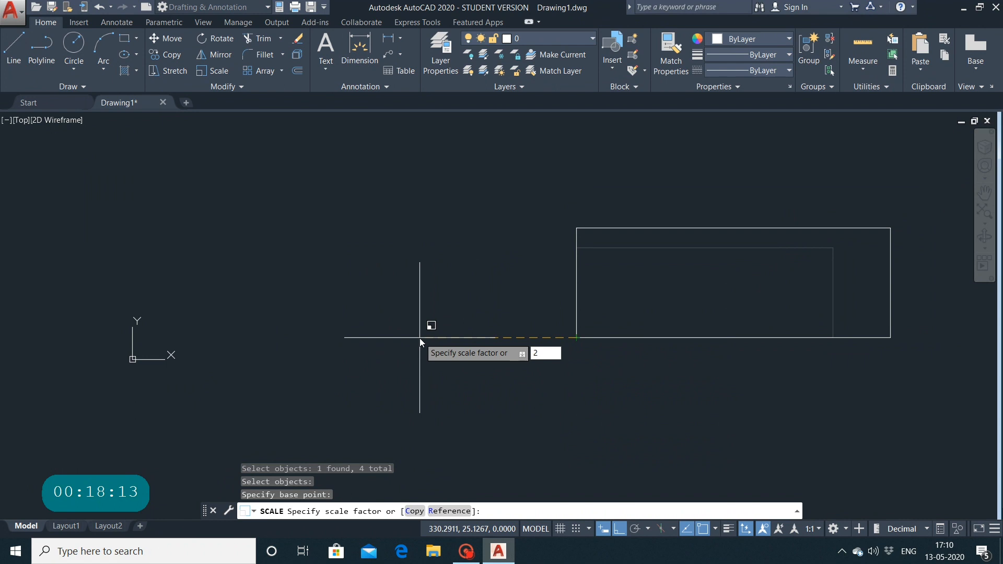
{"action": "key", "text": "Return"}
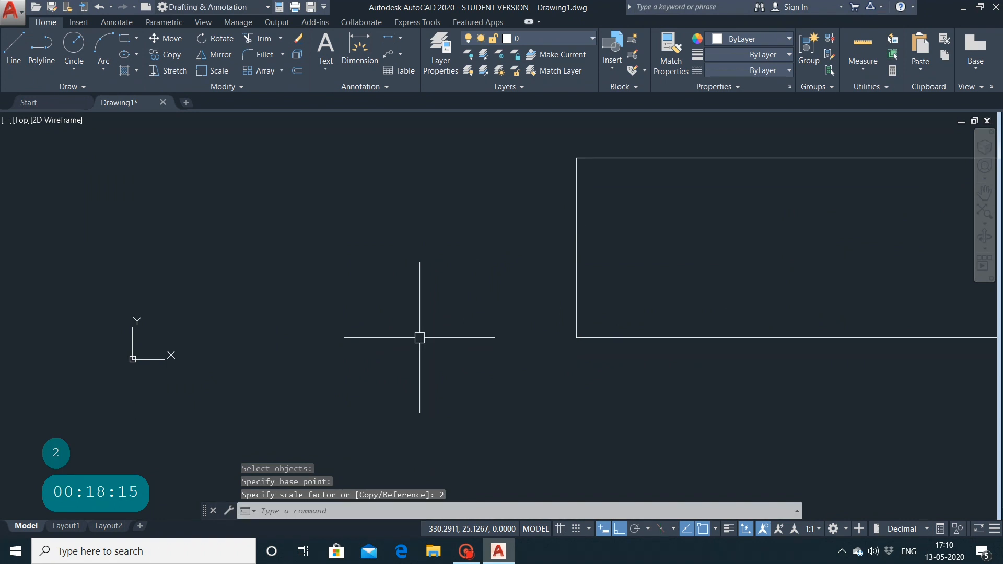
Erase the top and bottom lines of the scaled rectangle with a crossing selection.
{"action": "right_click", "coordinate": [717, 273]}
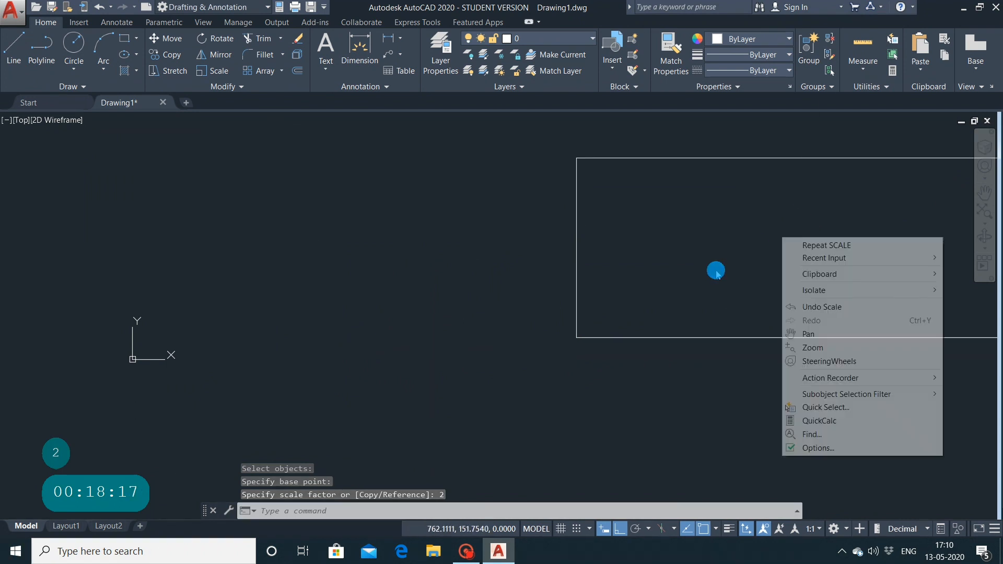
{"action": "left_click", "coordinate": [443, 239]}
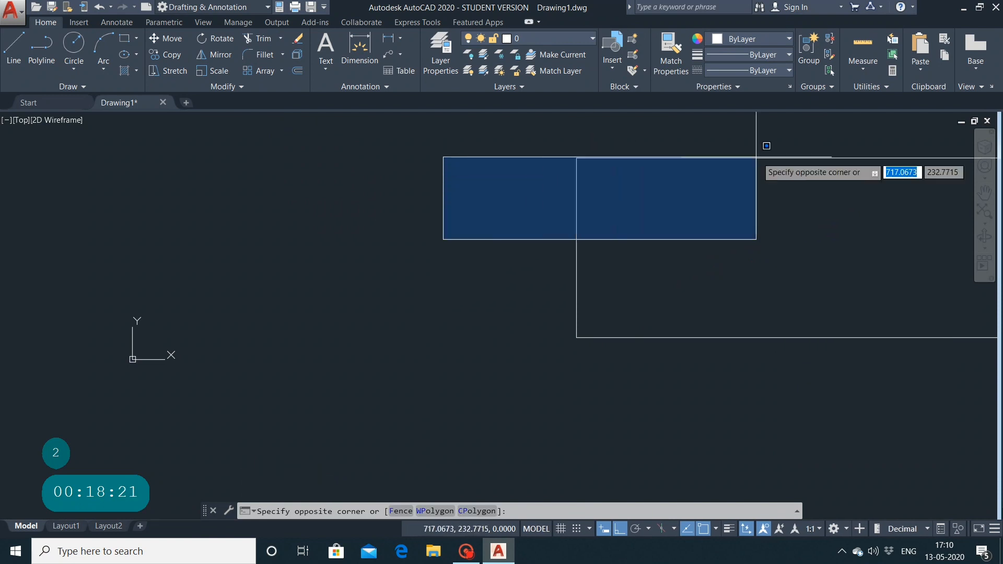
{"action": "left_click", "coordinate": [807, 149]}
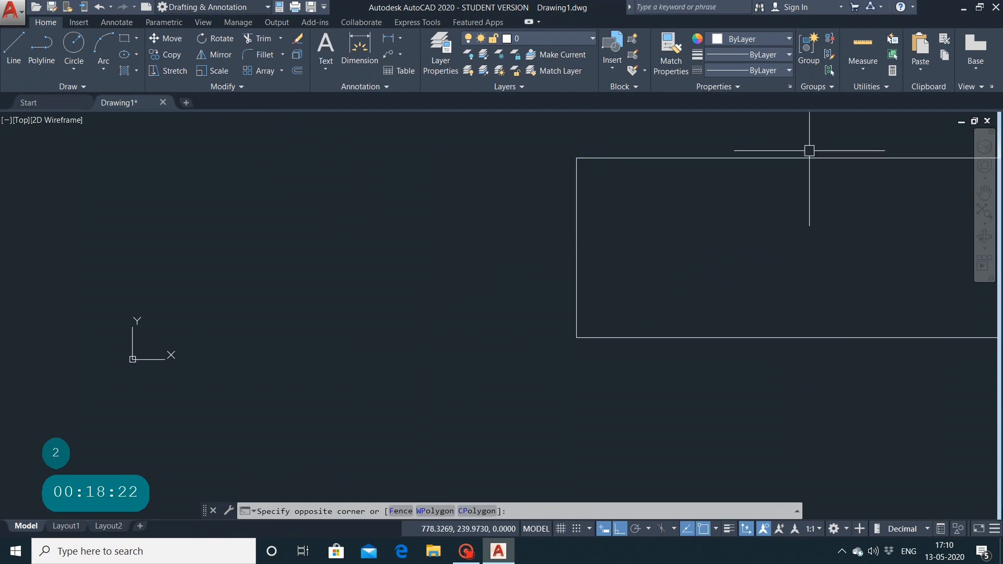
{"action": "left_click", "coordinate": [873, 134]}
{"action": "left_click", "coordinate": [701, 459]}
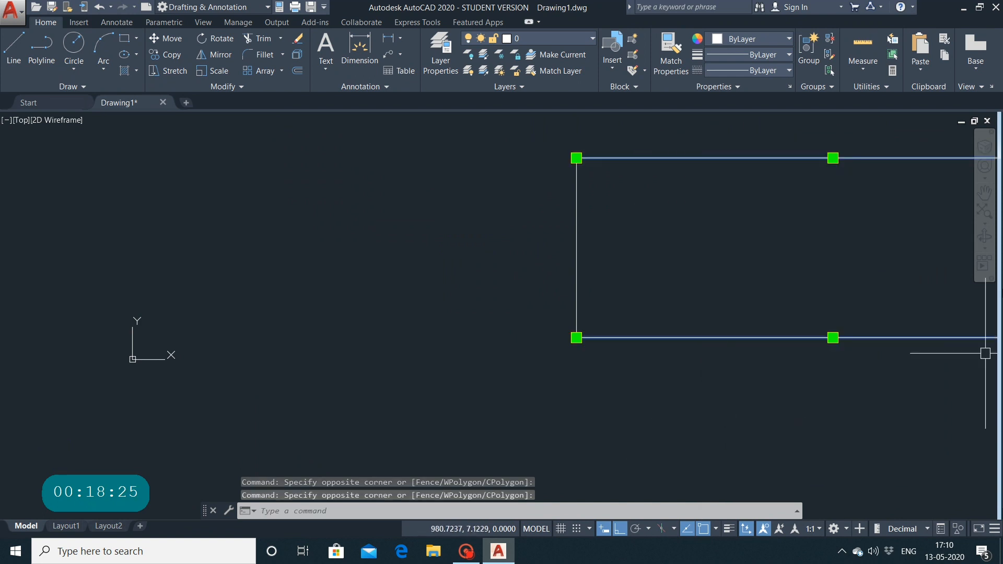
{"action": "key", "text": "Delete"}
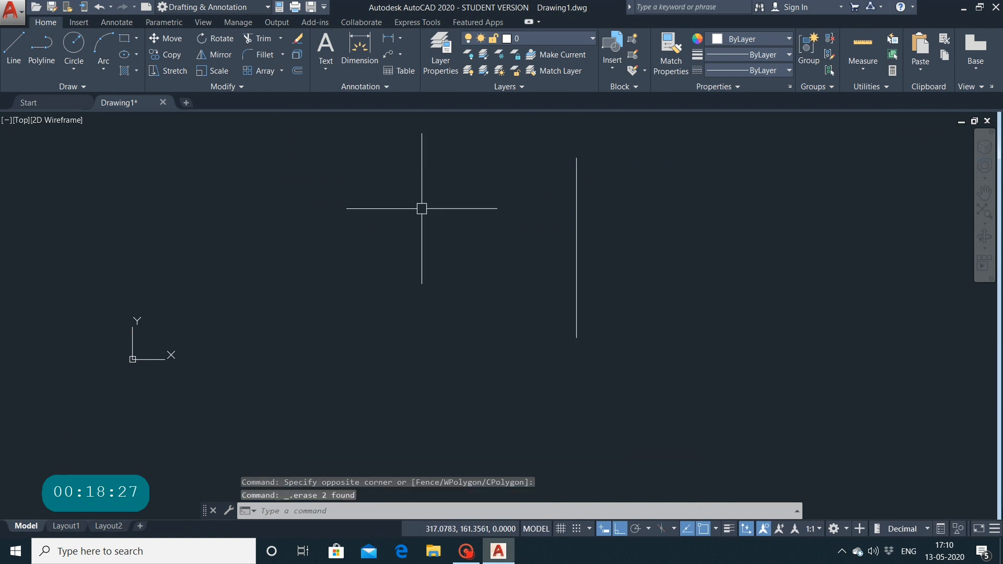
Erase the remaining left vertical line of the scaled rectangle with a crossing selection.
{"action": "left_click", "coordinate": [601, 160]}
{"action": "left_click", "coordinate": [528, 341]}
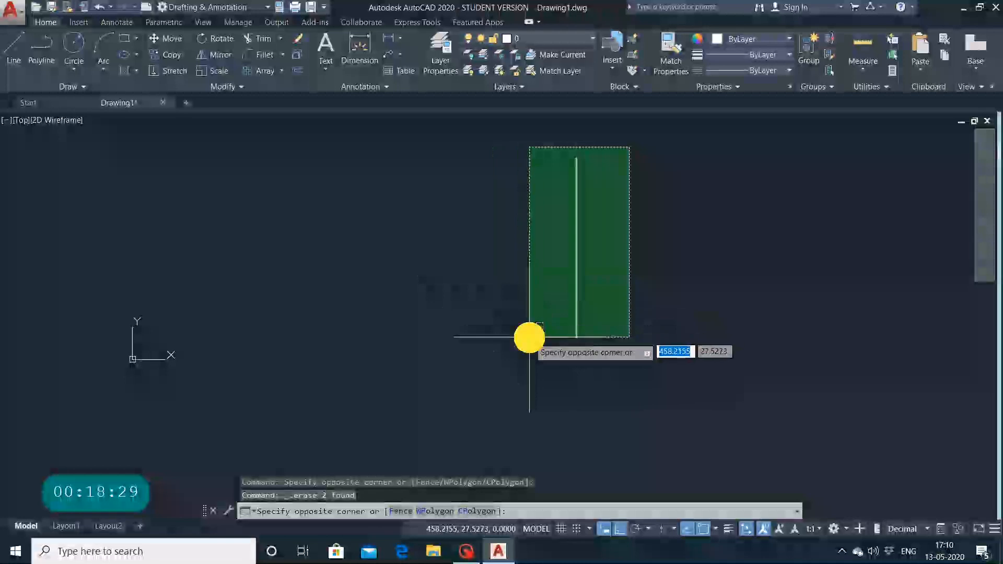
{"action": "key", "text": "Delete"}
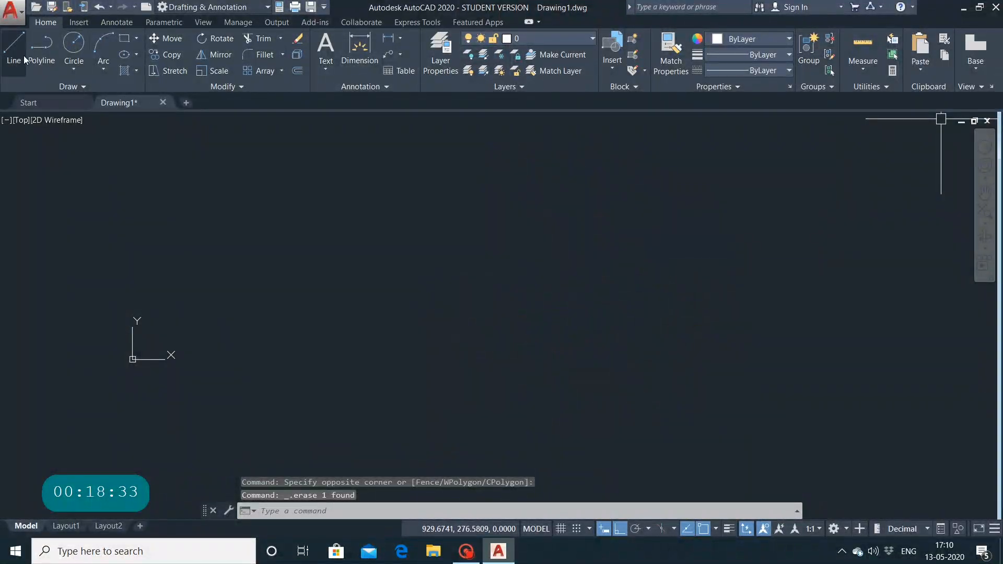
Draw a rectangle using the Dimensions option with length 100 and width 150, placed up and to the right of its first corner.
{"action": "left_click", "coordinate": [134, 38]}
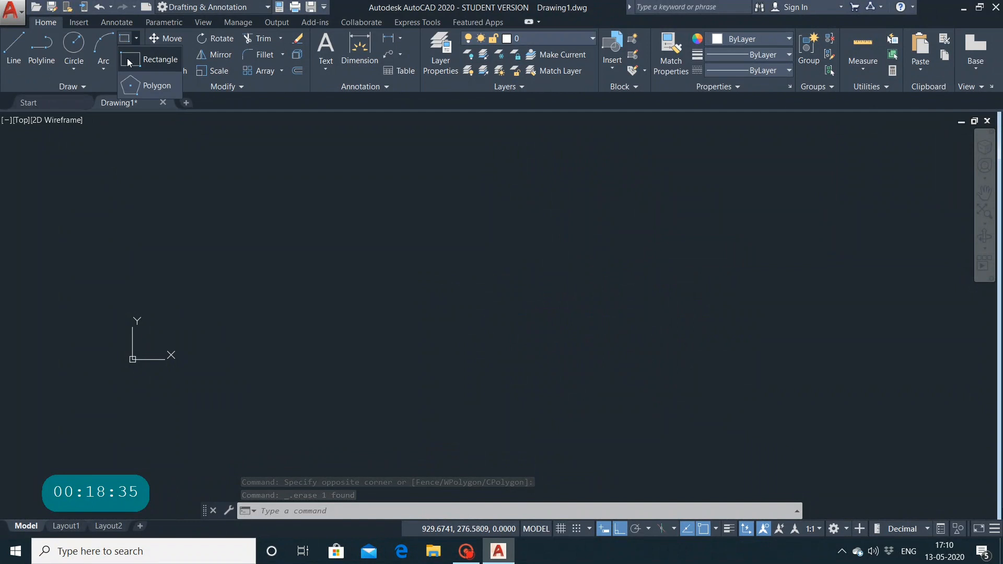
{"action": "left_click", "coordinate": [143, 57]}
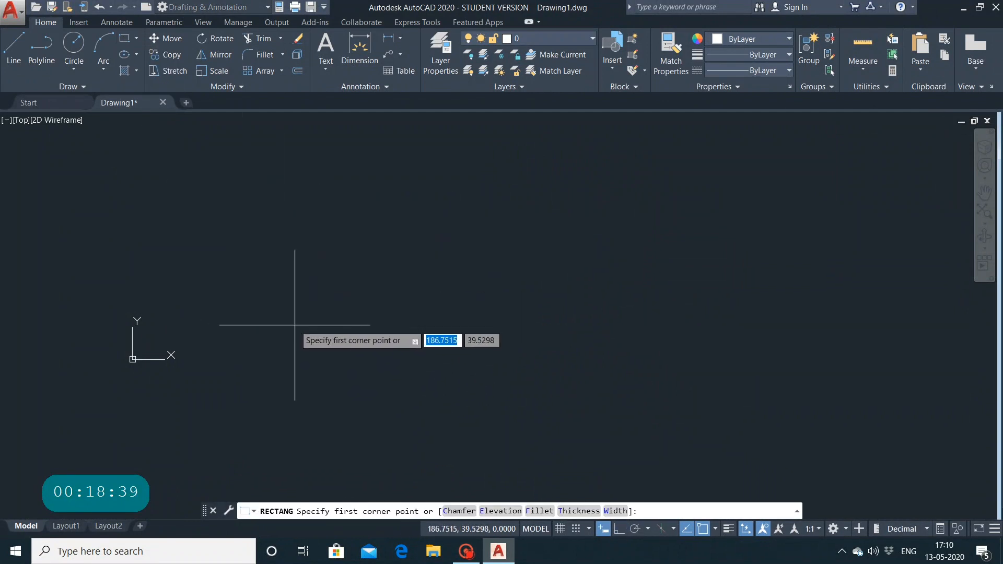
{"action": "left_click", "coordinate": [344, 375]}
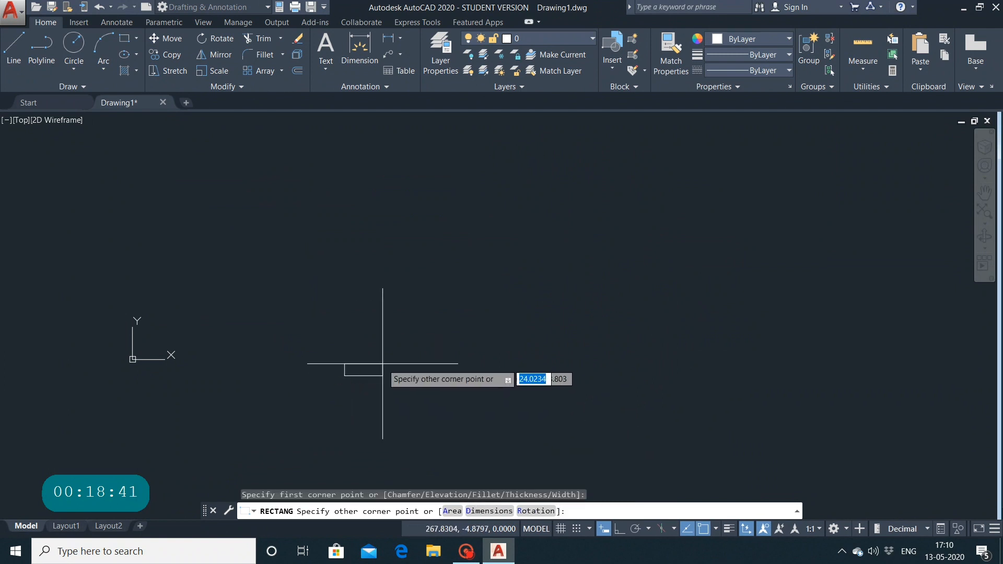
{"action": "left_click", "coordinate": [489, 511]}
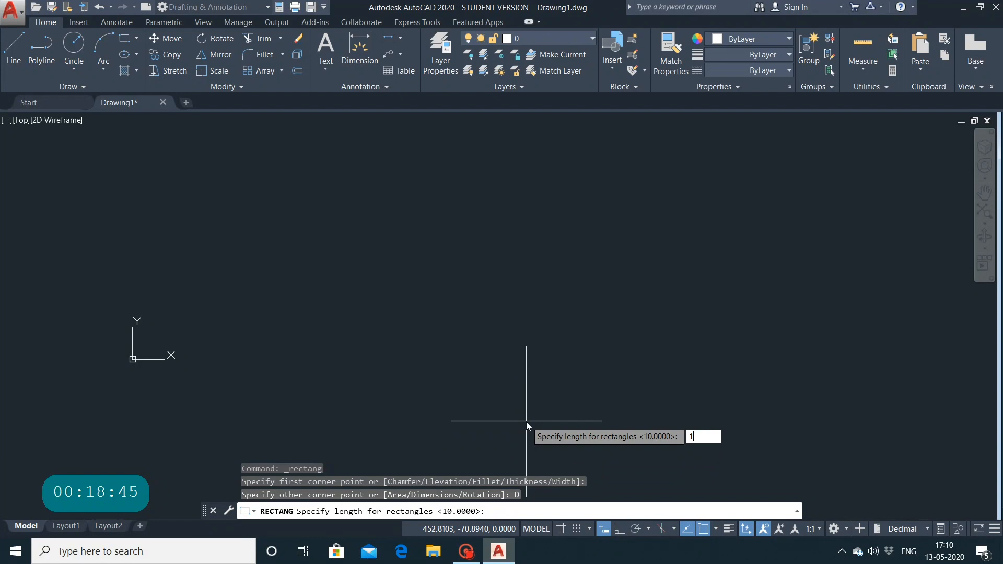
{"action": "type", "text": "100"}
{"action": "key", "text": "Return"}
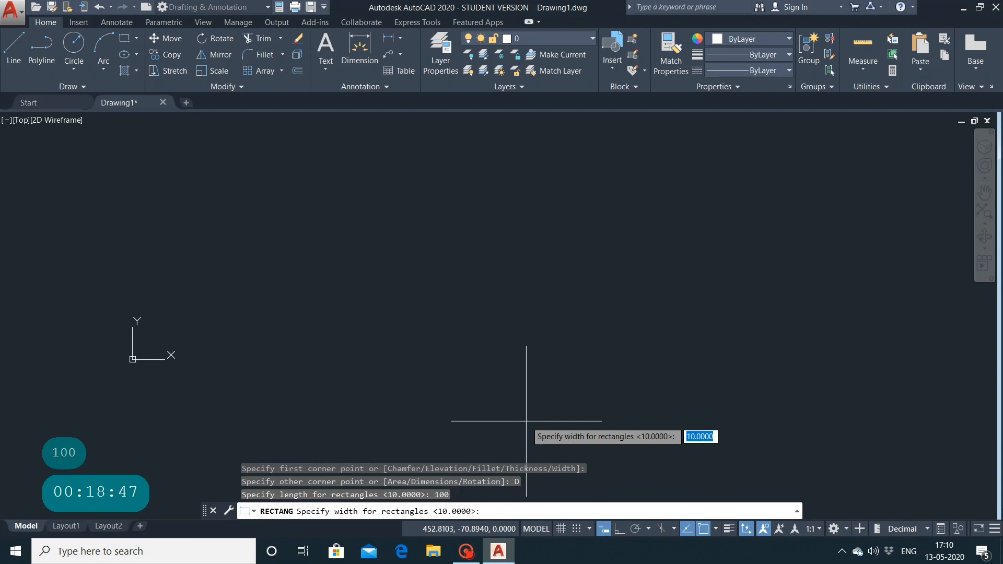
{"action": "type", "text": "1"}
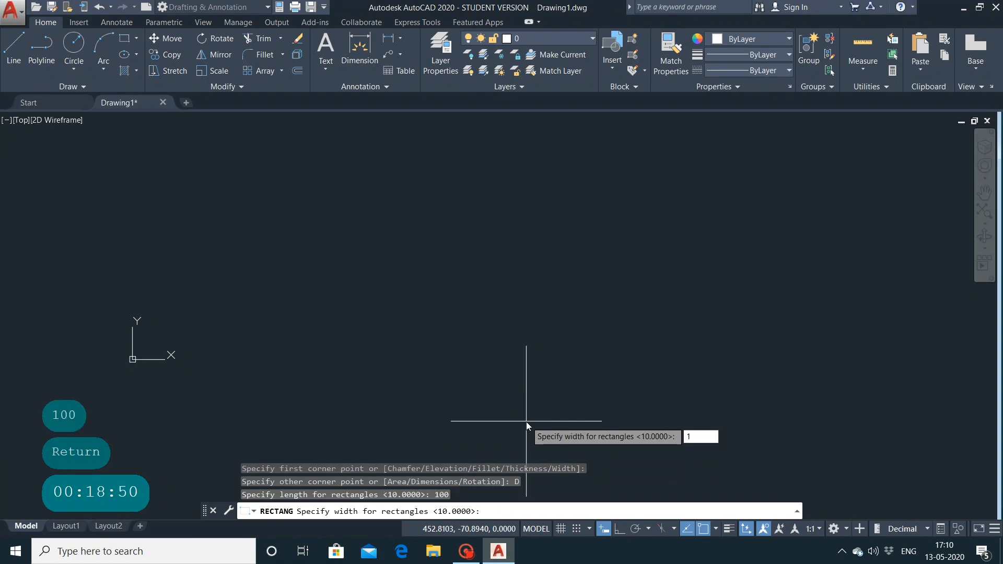
{"action": "type", "text": "5"}
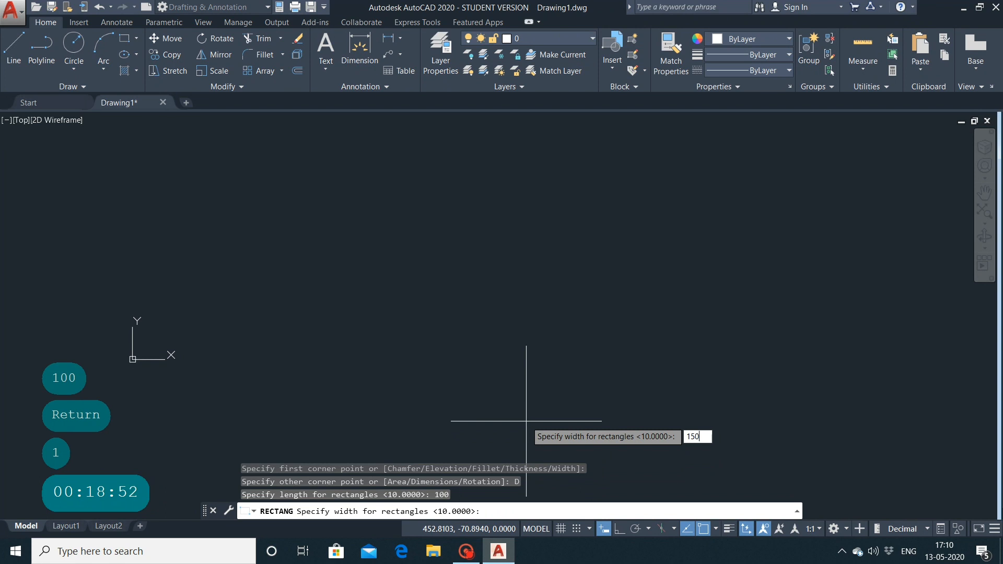
{"action": "type", "text": "0"}
{"action": "key", "text": "Return"}
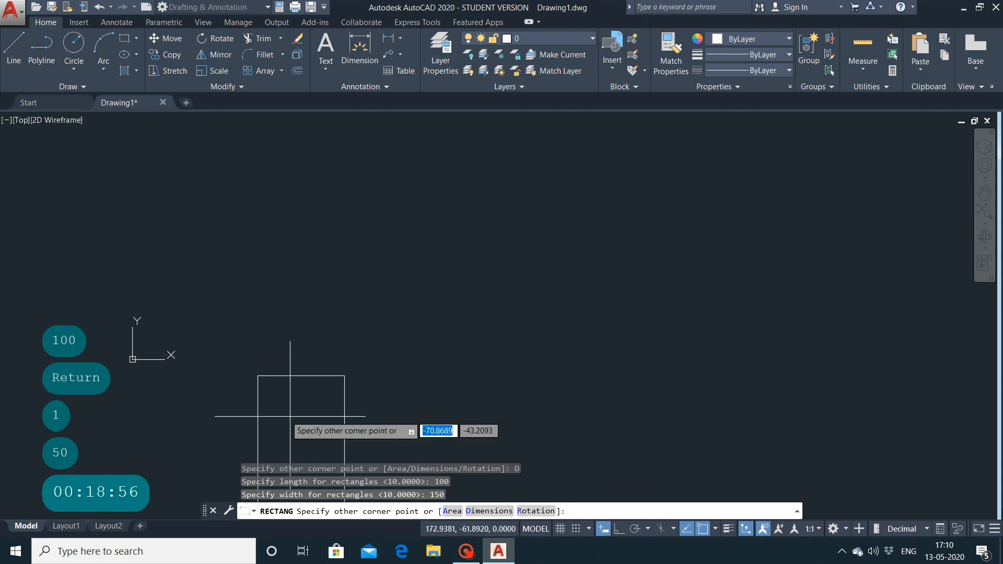
{"action": "left_click", "coordinate": [557, 264]}
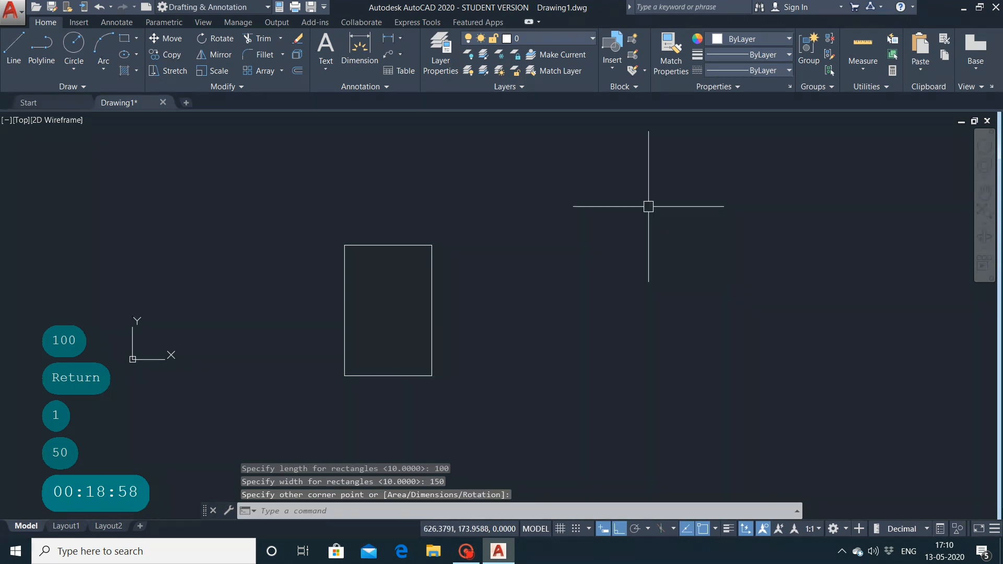
{"action": "middle_click_drag", "start_coordinate": [323, 257], "coordinate": [379, 199]}
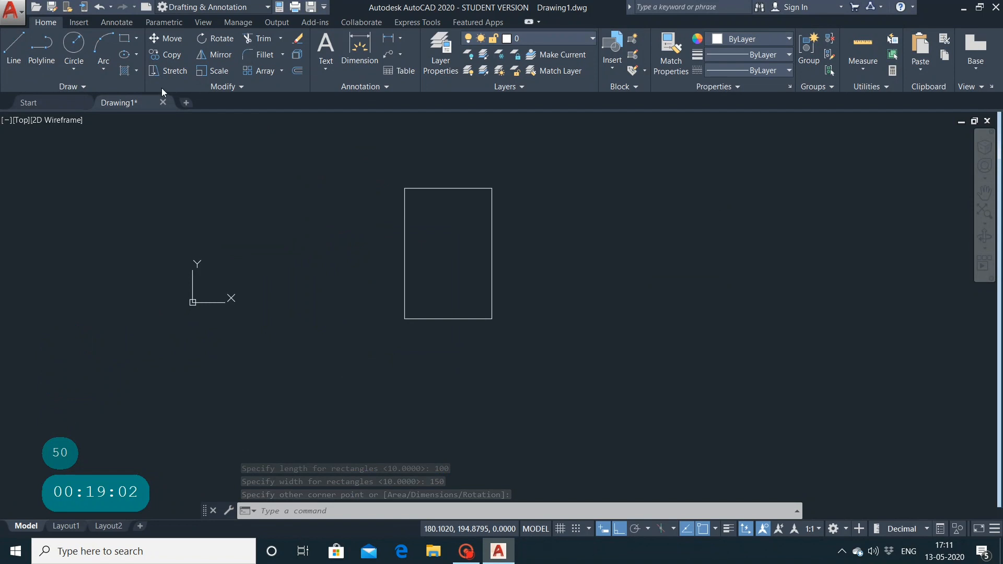
Scale the rectangle by a factor of 2 about its geometric centre.
{"action": "left_click", "coordinate": [202, 69]}
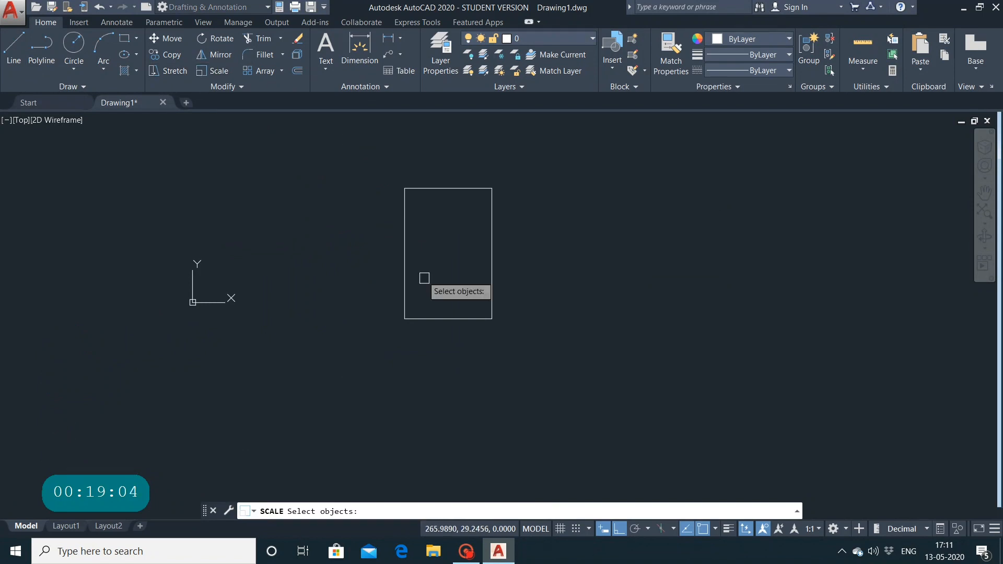
{"action": "left_click", "coordinate": [407, 313]}
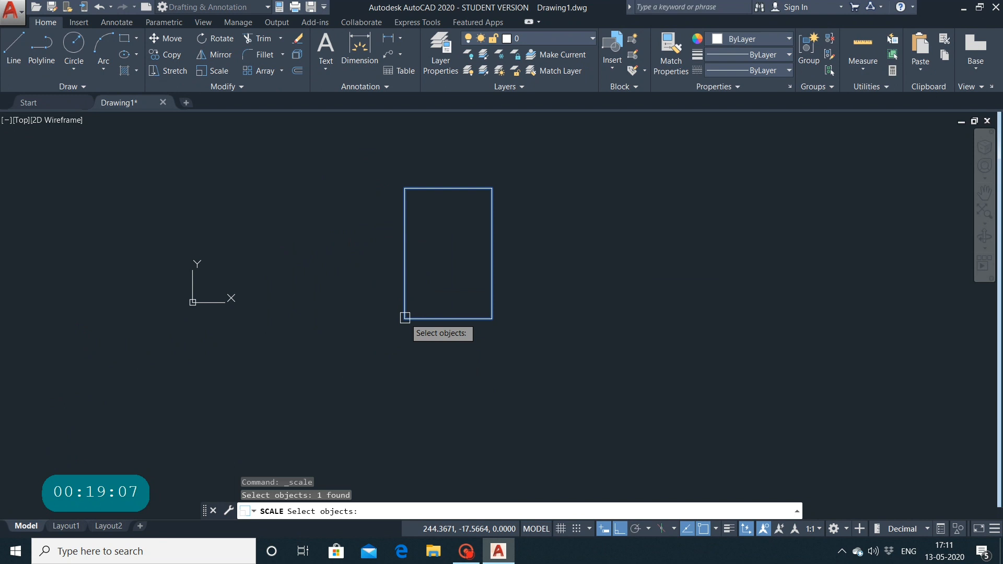
{"action": "key", "text": "Return"}
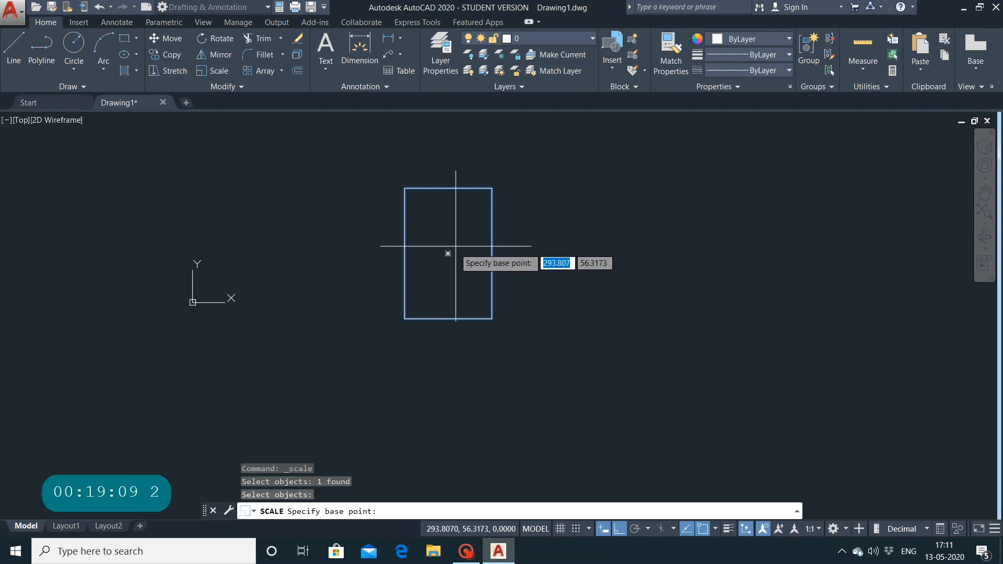
{"action": "left_click", "coordinate": [448, 254]}
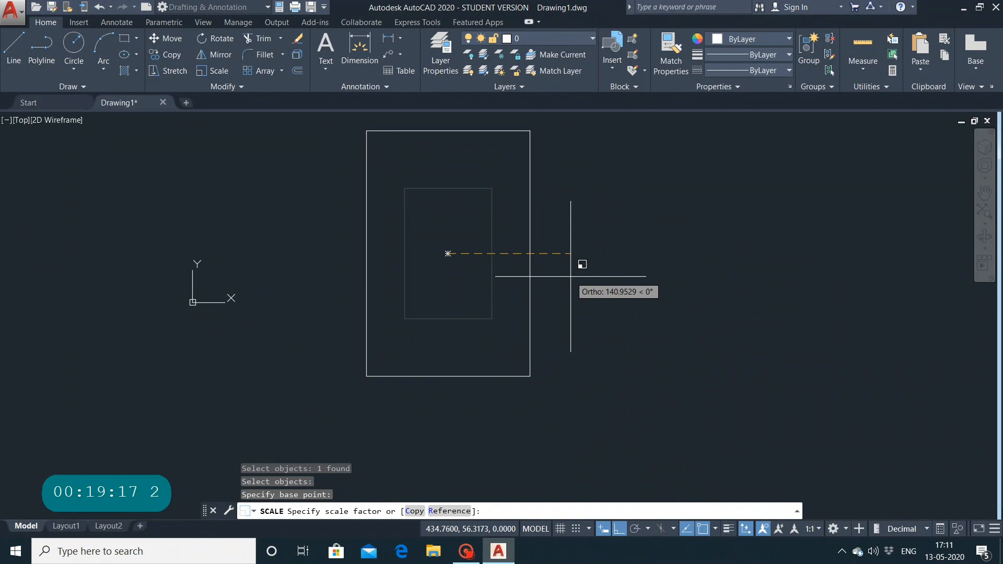
{"action": "type", "text": "2"}
{"action": "key", "text": "Return"}
{"action": "key", "text": "Return"}
{"action": "key", "text": "Return"}
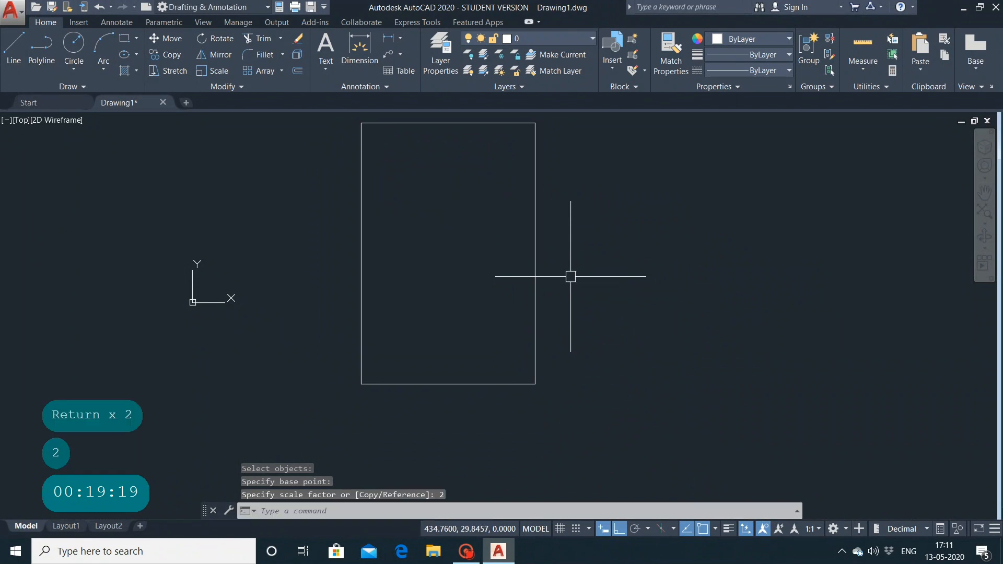
Measure the scaled rectangle's side lengths with the Quick measuring tool, and end the measurement.
{"action": "left_click", "coordinate": [862, 63]}
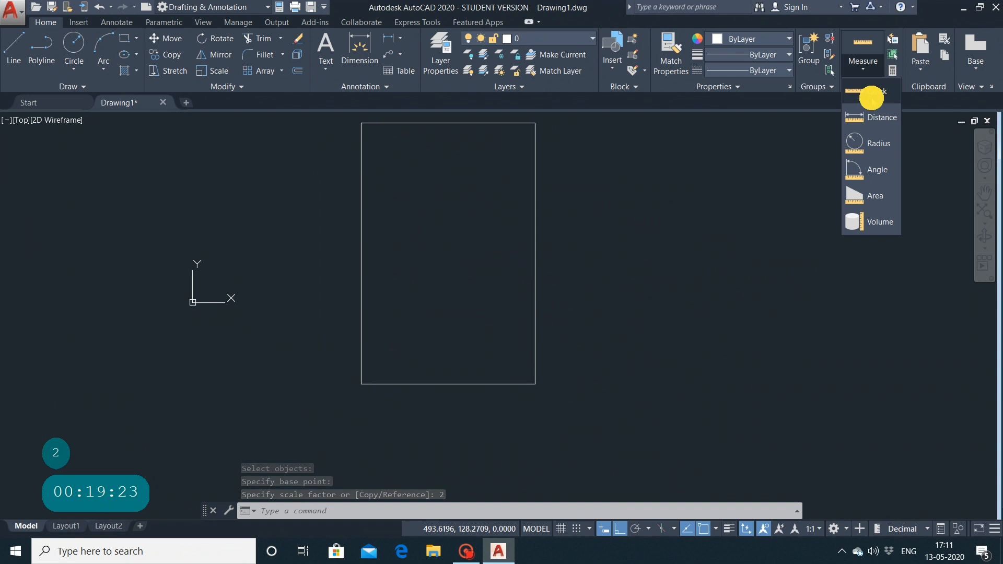
{"action": "left_click", "coordinate": [870, 95]}
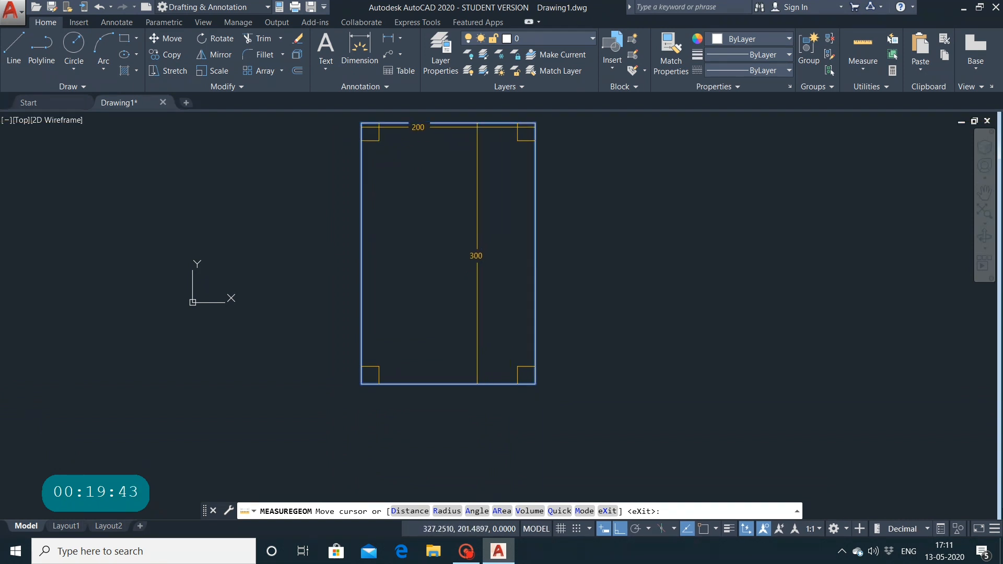
{"action": "key", "text": "Escape"}
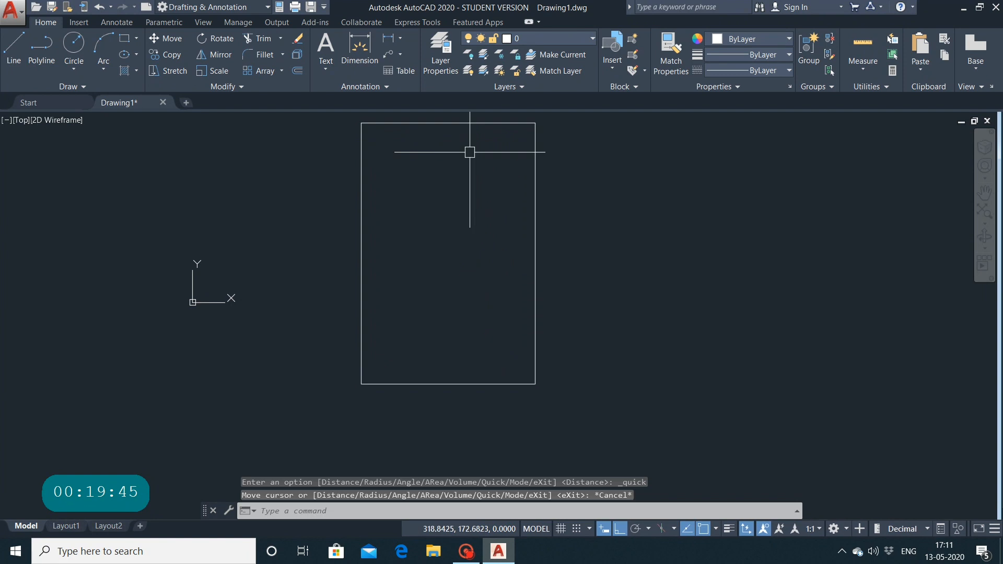
Scale a copy of the rectangle about its lower-left corner by reference, with reference length 100 and new length 200.
{"action": "left_click", "coordinate": [213, 69]}
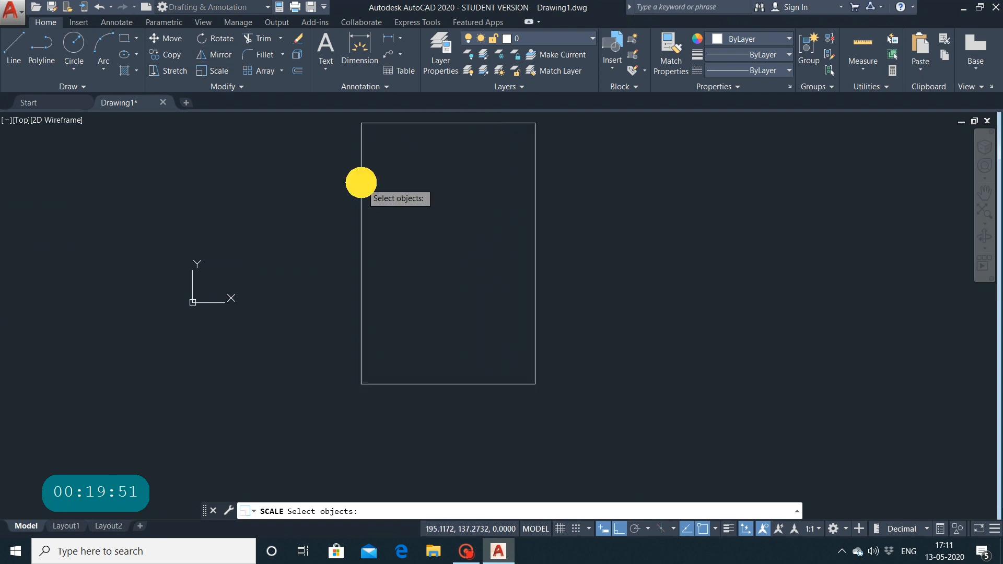
{"action": "left_click", "coordinate": [361, 183]}
{"action": "key", "text": "Escape"}
{"action": "right_click", "coordinate": [563, 167]}
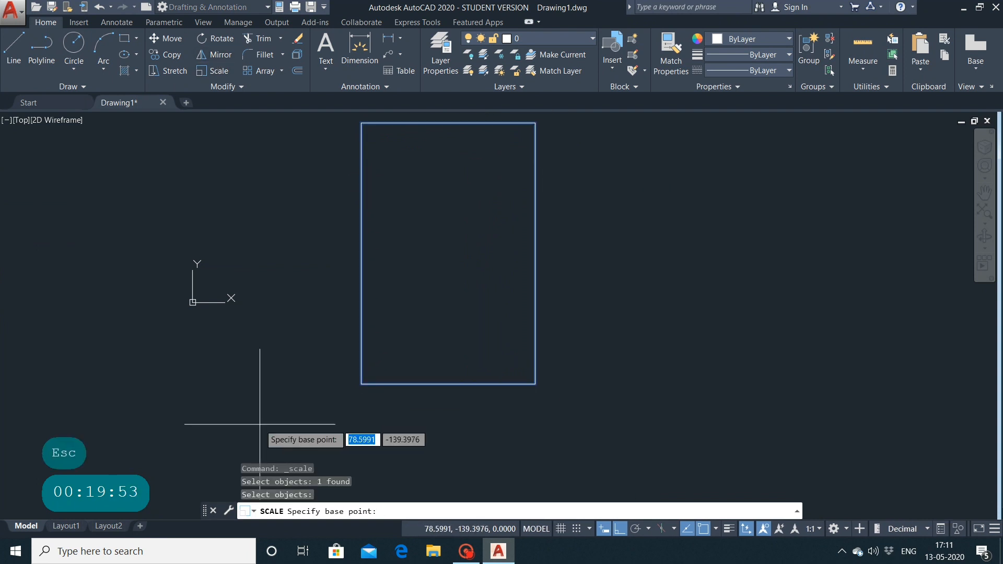
{"action": "left_click", "coordinate": [360, 384]}
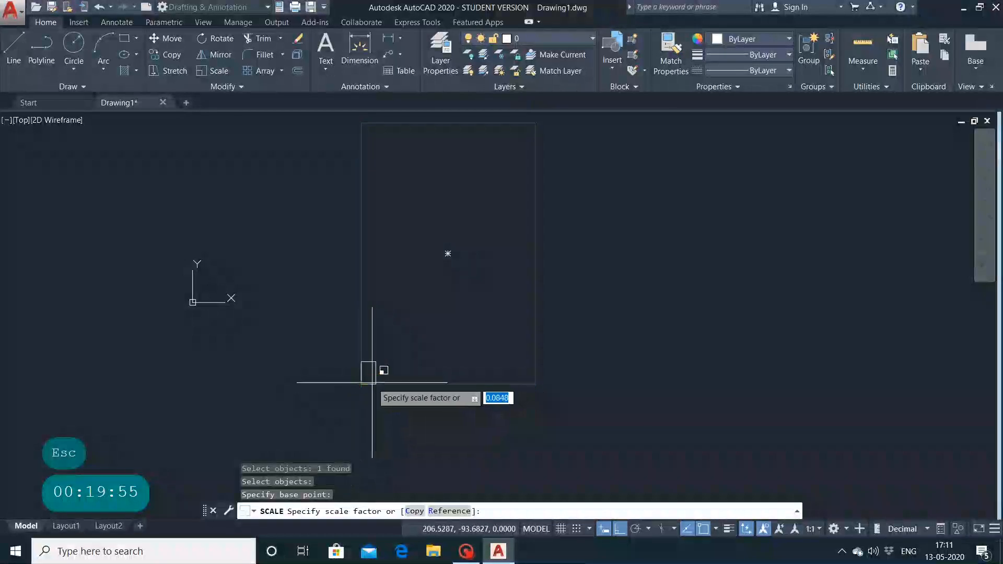
{"action": "left_click", "coordinate": [414, 511]}
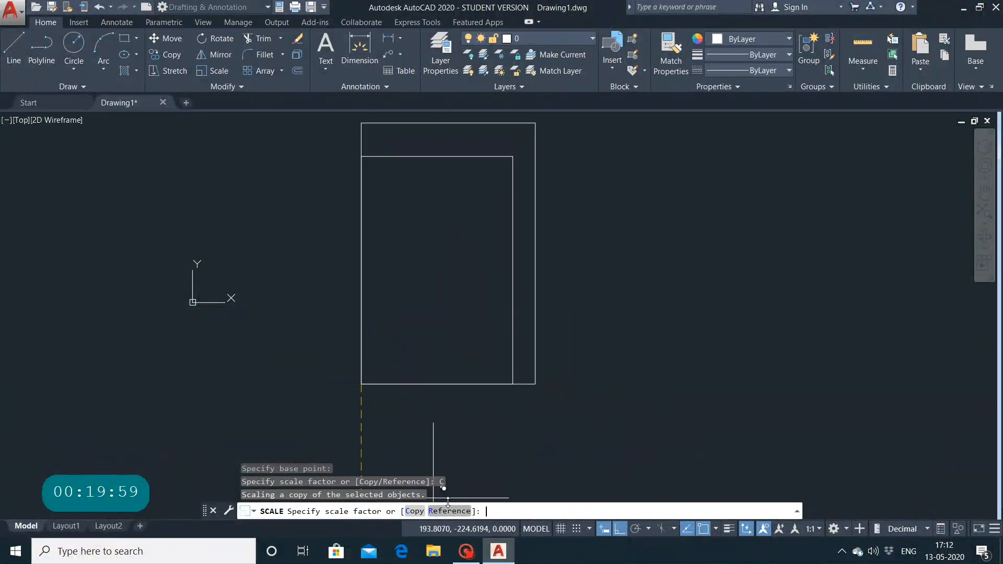
{"action": "left_click", "coordinate": [438, 510]}
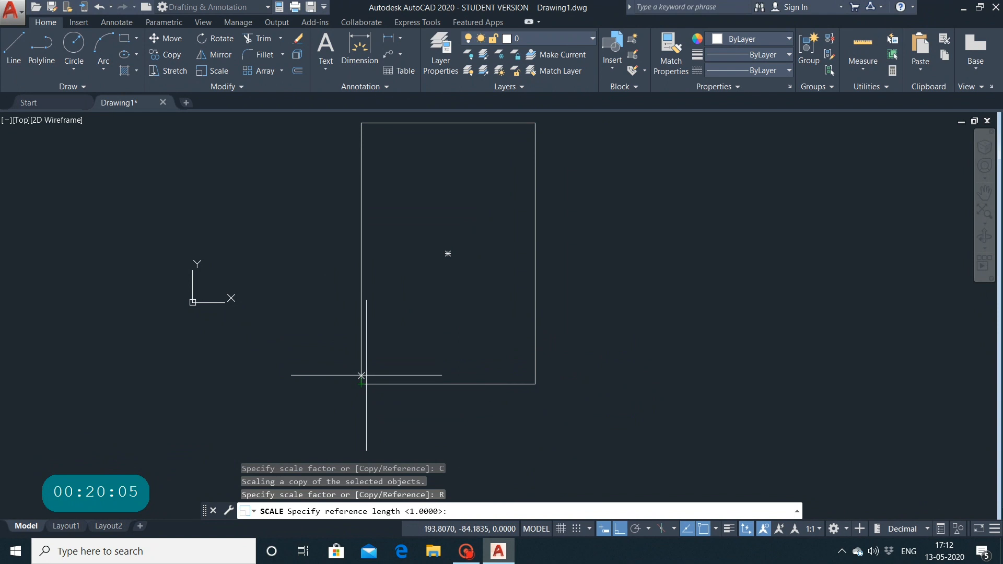
{"action": "type", "text": "100"}
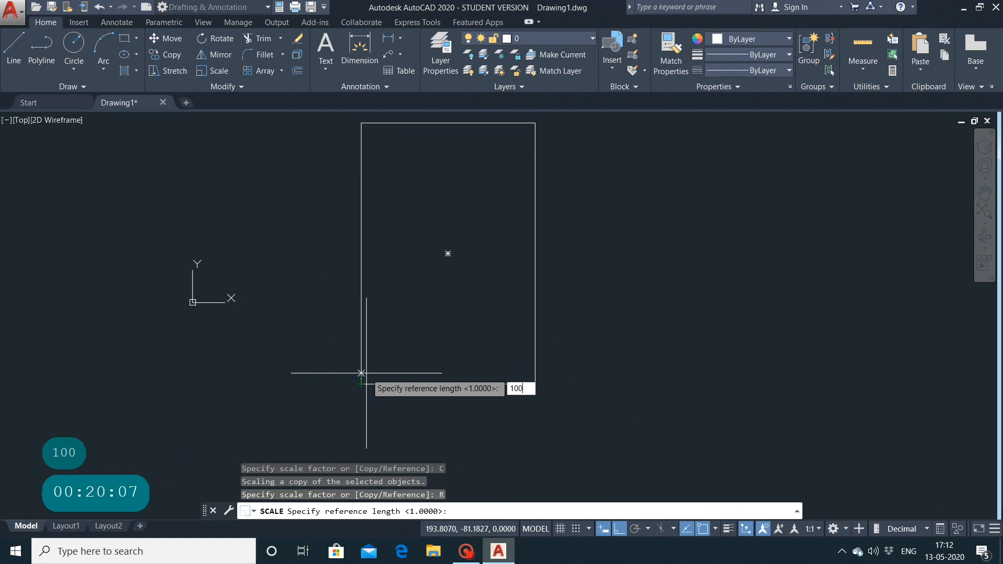
{"action": "key", "text": "Return"}
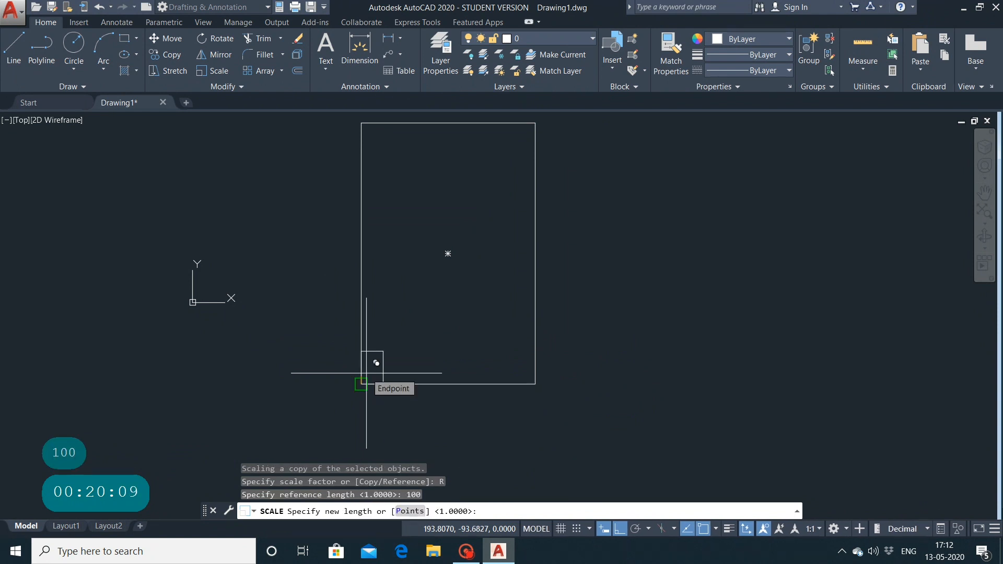
{"action": "type", "text": "200"}
{"action": "key", "text": "Return"}
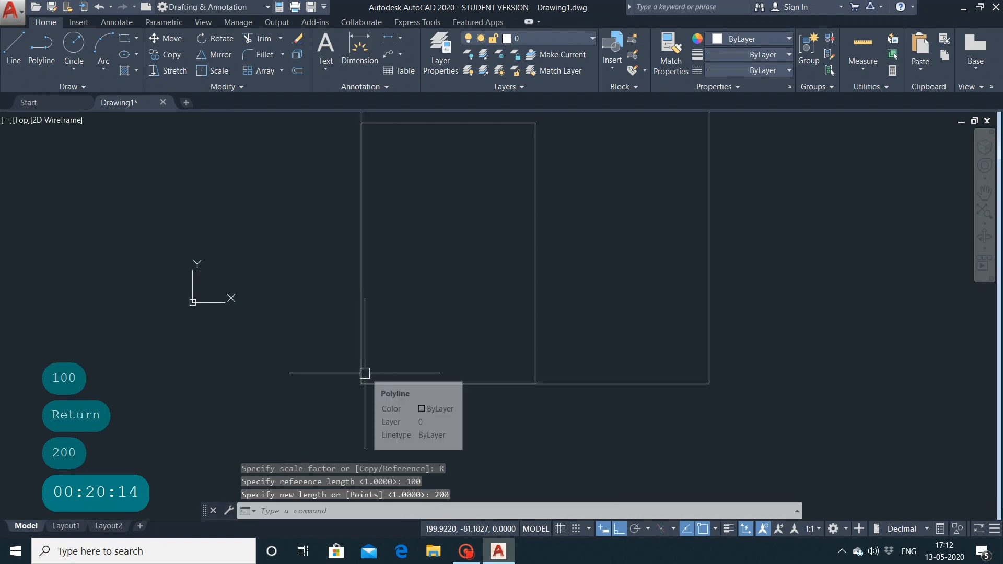
Examine the enlarged copy together with the original rectangle inside it.
{"action": "scroll", "coordinate": [693, 302], "scroll_direction": "up", "scroll_amount": 2}
{"action": "middle_click_drag", "start_coordinate": [693, 301], "coordinate": [817, 438]}
{"action": "scroll", "coordinate": [715, 259], "scroll_direction": "down", "scroll_amount": 8}
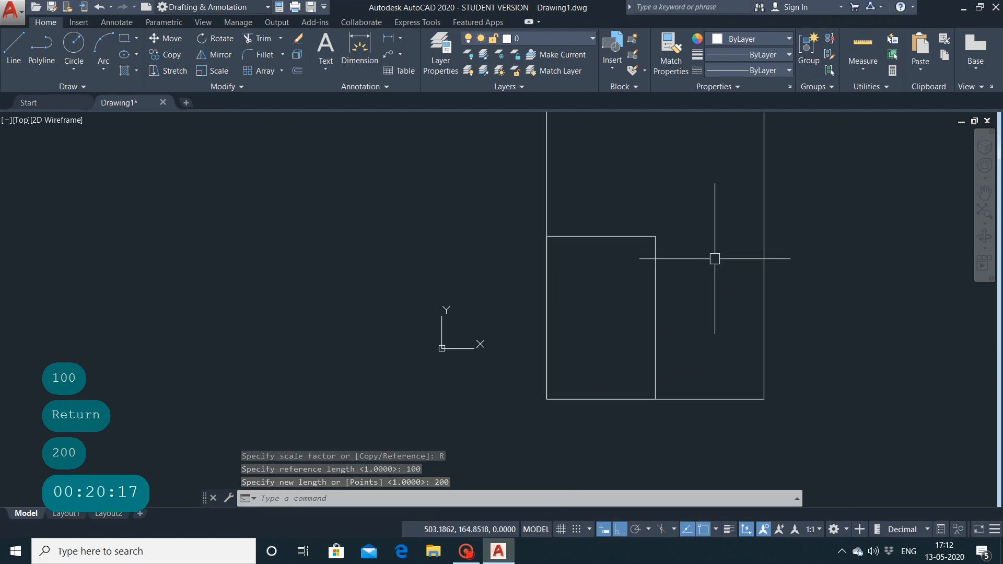
{"action": "middle_click_drag", "start_coordinate": [674, 260], "coordinate": [553, 257]}
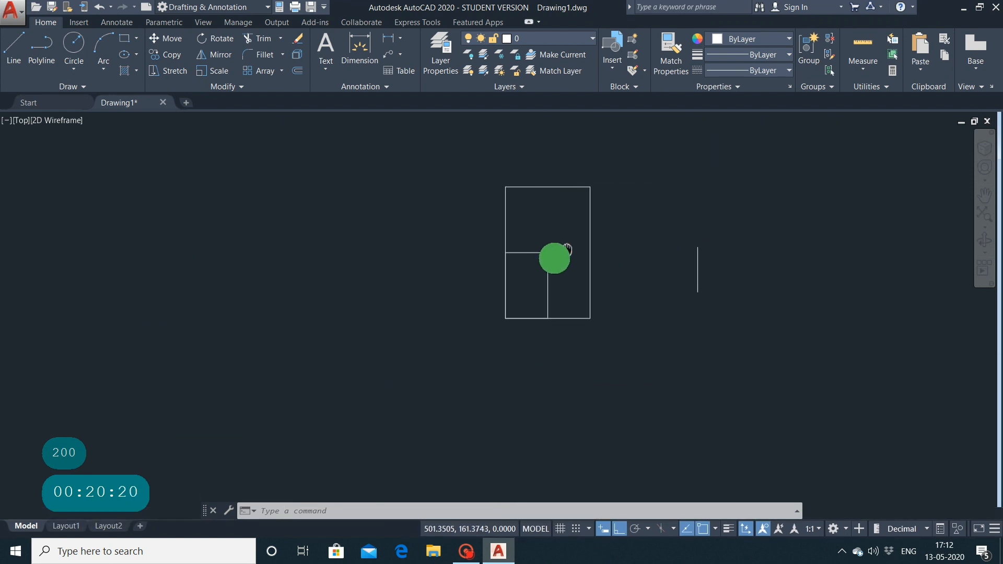
{"action": "scroll", "coordinate": [550, 257], "scroll_direction": "down", "scroll_amount": 2}
{"action": "scroll", "coordinate": [555, 236], "scroll_direction": "up", "scroll_amount": 8}
{"action": "scroll", "coordinate": [553, 234], "scroll_direction": "down", "scroll_amount": 7}
{"action": "scroll", "coordinate": [554, 232], "scroll_direction": "up", "scroll_amount": 7}
{"action": "scroll", "coordinate": [553, 233], "scroll_direction": "down", "scroll_amount": 6}
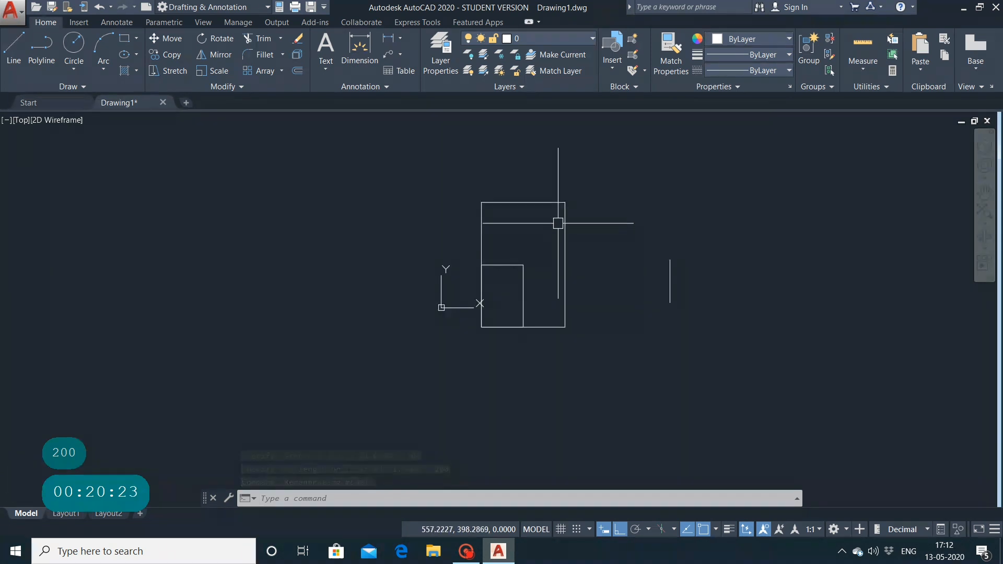
Undo the scaled copy and the earlier centre scaling of the rectangle.
{"action": "key", "text": "ctrl+z"}
{"action": "key", "text": "ctrl+z"}
{"action": "key", "text": "ctrl+z"}
{"action": "key", "text": "ctrl+z"}
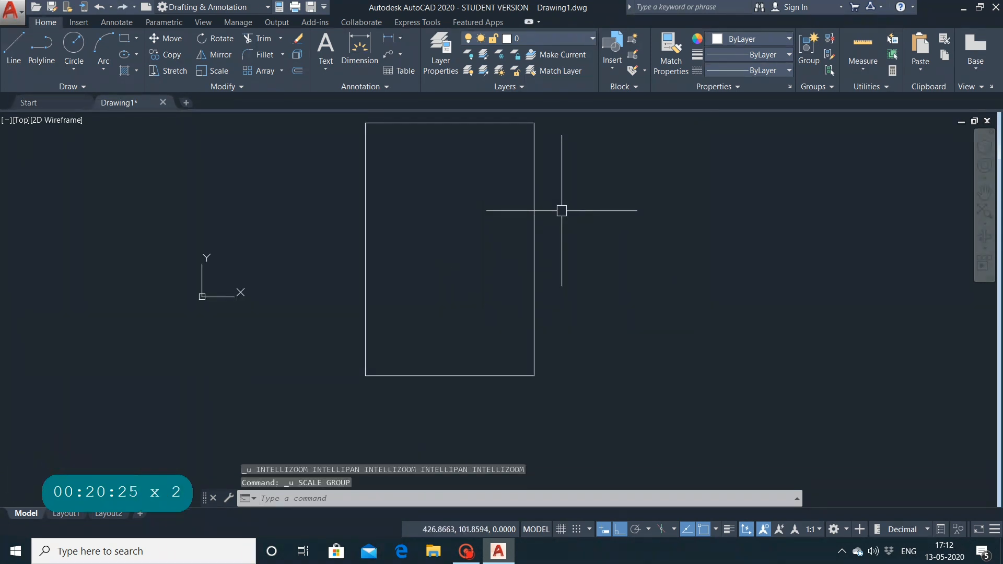
{"action": "key", "text": "ctrl+z"}
{"action": "key", "text": "ctrl+x"}
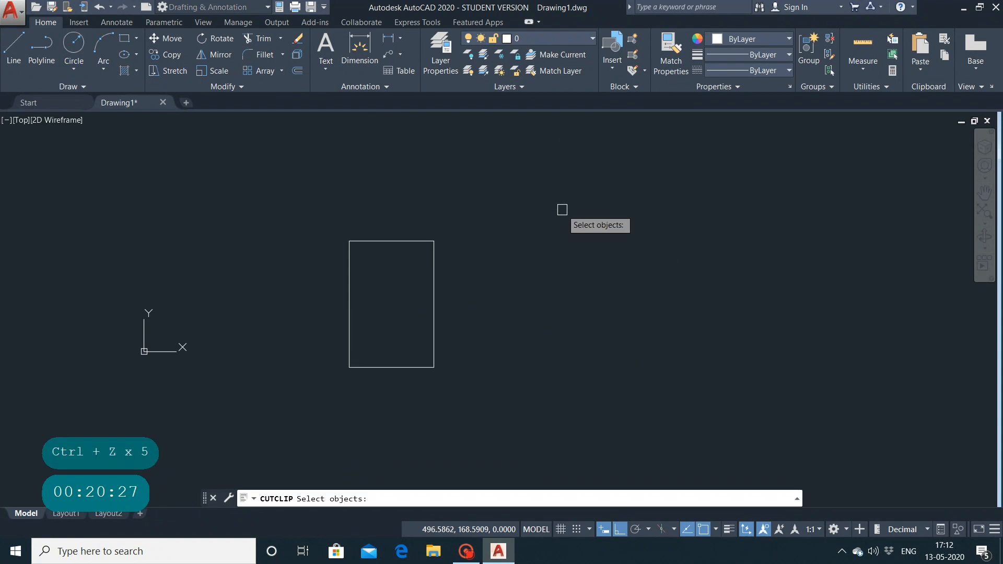
{"action": "left_click", "coordinate": [371, 184]}
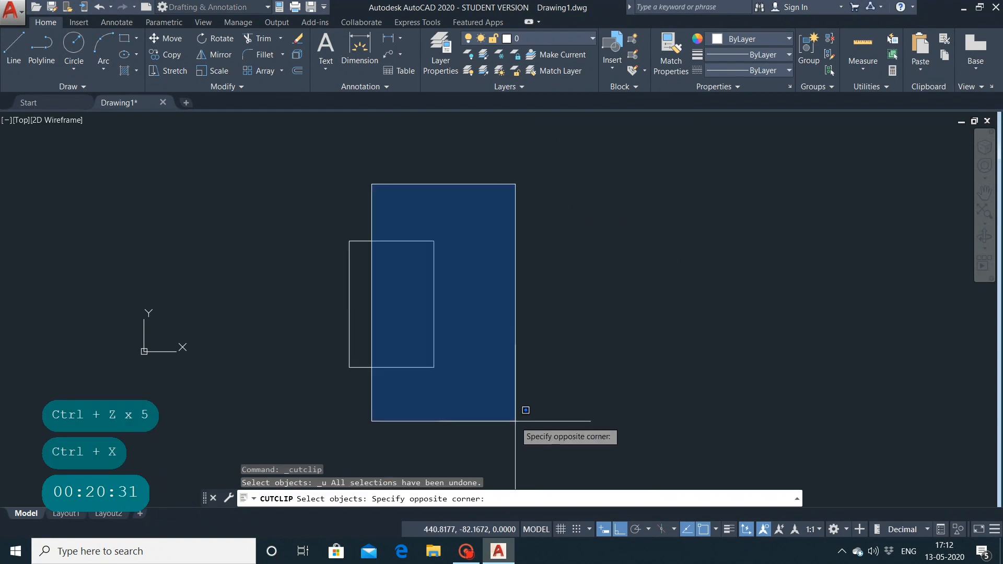
{"action": "key", "text": "ctrl+z"}
{"action": "left_click", "coordinate": [309, 188]}
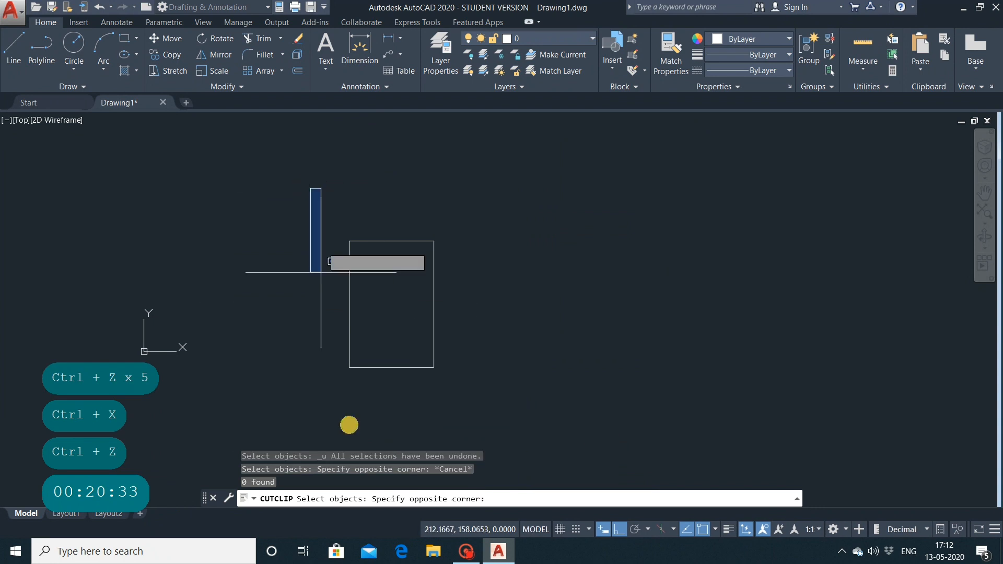
{"action": "left_click", "coordinate": [483, 475]}
{"action": "key", "text": "Escape"}
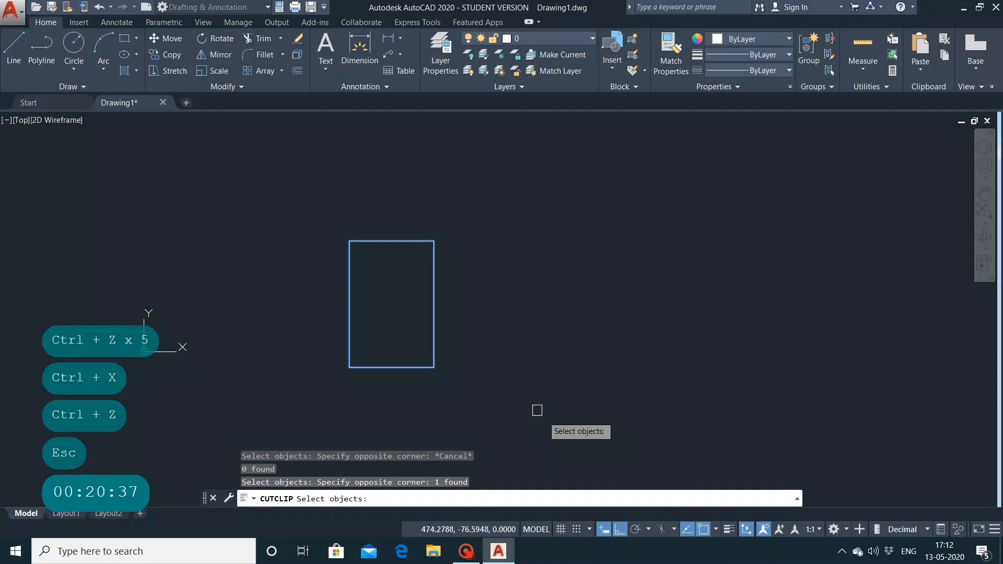
{"action": "key", "text": "Delete"}
{"action": "key", "text": "Delete"}
{"action": "key", "text": "Delete"}
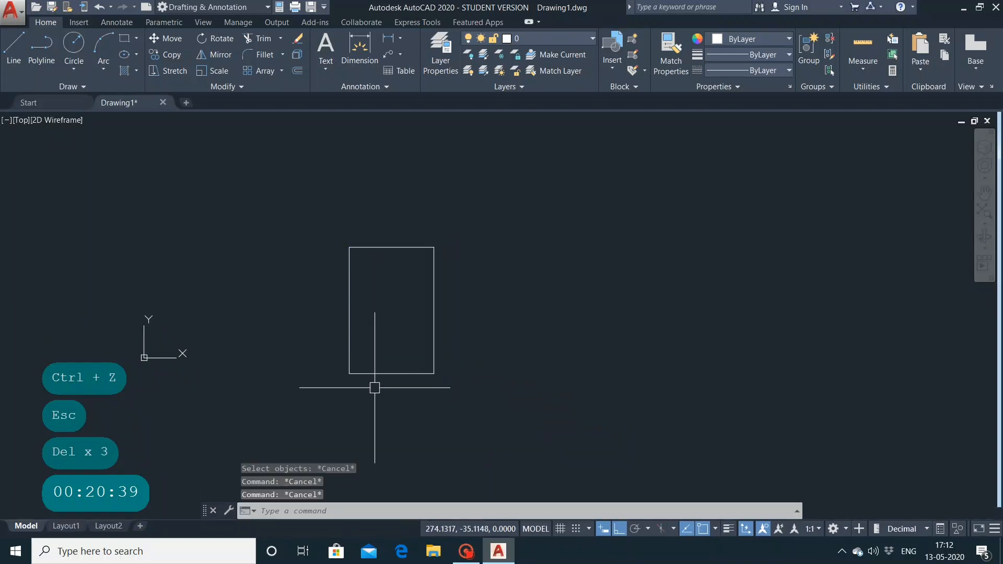
Select the remaining rectangle with a selection window and delete it.
{"action": "left_click", "coordinate": [334, 233]}
{"action": "left_click", "coordinate": [516, 392]}
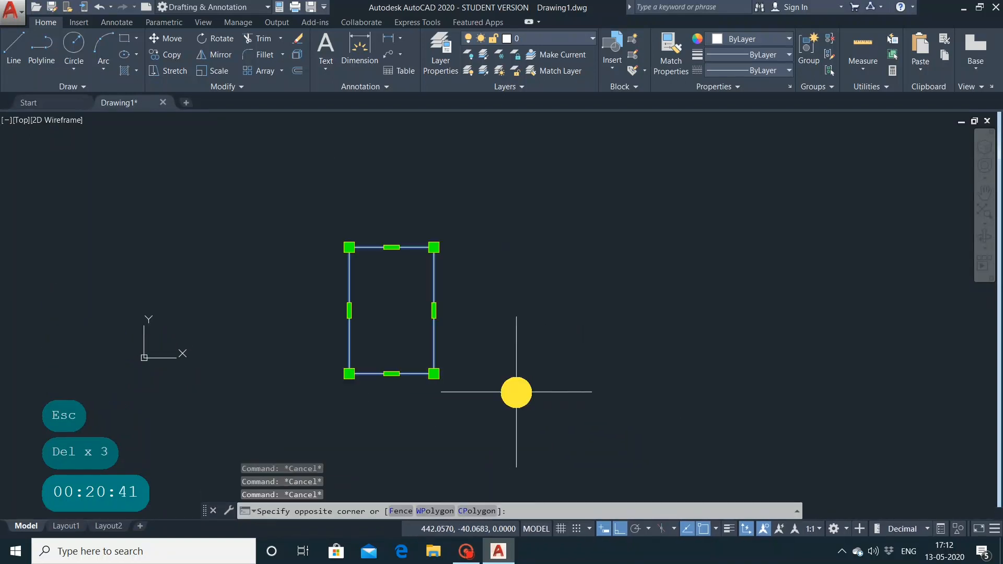
{"action": "key", "text": "Delete"}
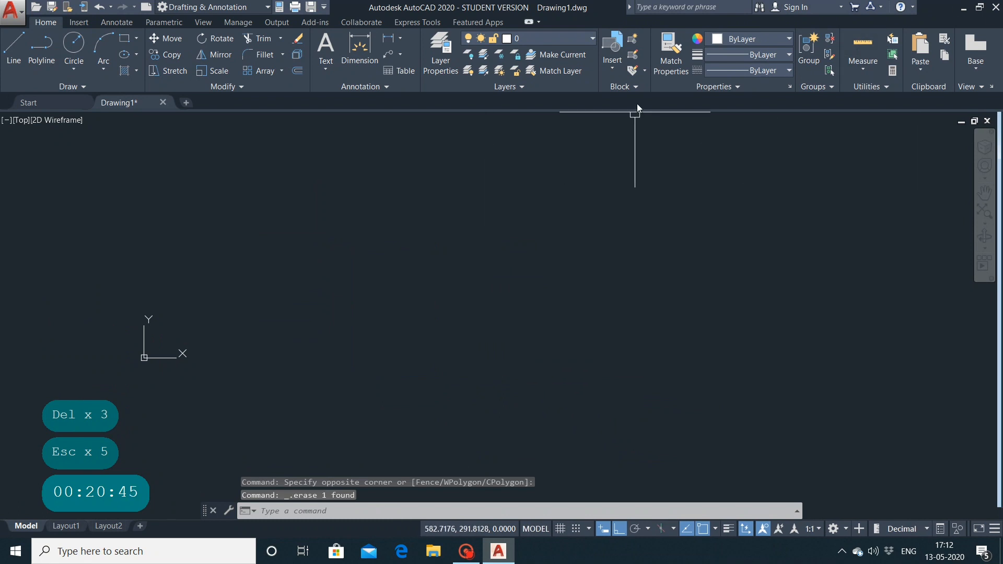
{"action": "left_click", "coordinate": [281, 72]}
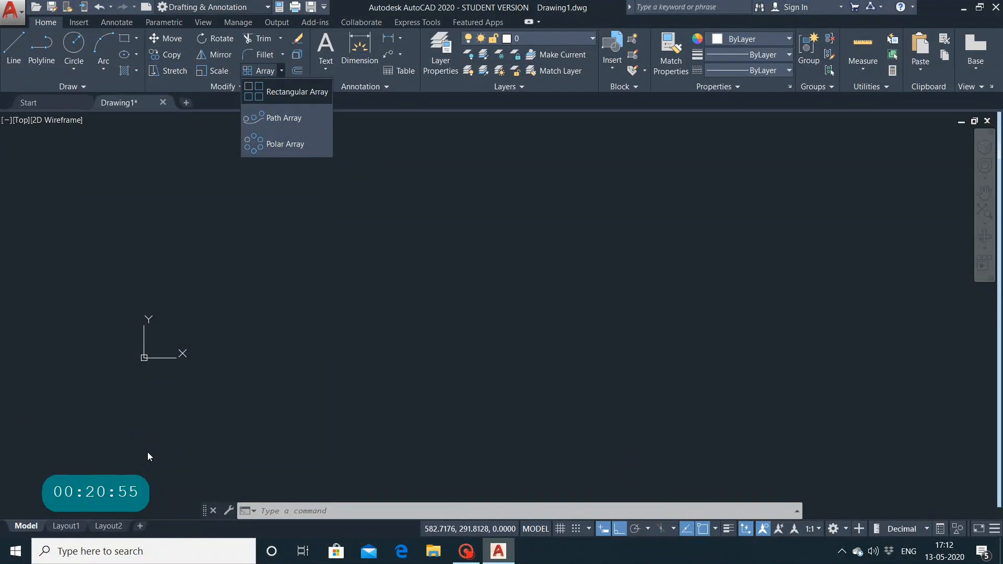
{"action": "left_click", "coordinate": [280, 231]}
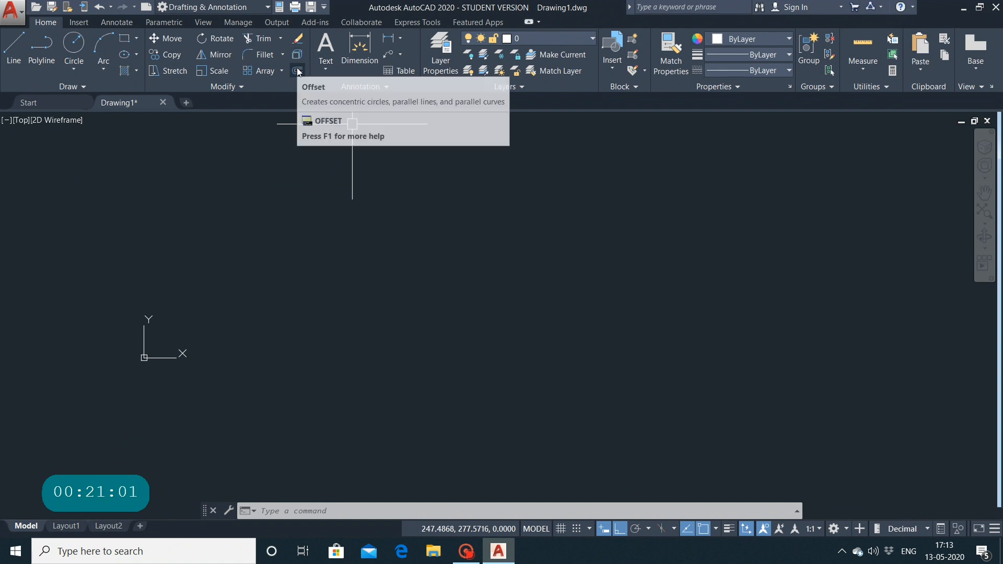
Draw a continuous chain of horizontal and vertical lines winding inward as nested rectangular turns, with some segments overlapping, and end the Line command.
{"action": "left_click", "coordinate": [15, 42]}
{"action": "left_click", "coordinate": [270, 218]}
{"action": "left_click", "coordinate": [604, 273]}
{"action": "left_click", "coordinate": [604, 341]}
{"action": "left_click", "coordinate": [392, 340]}
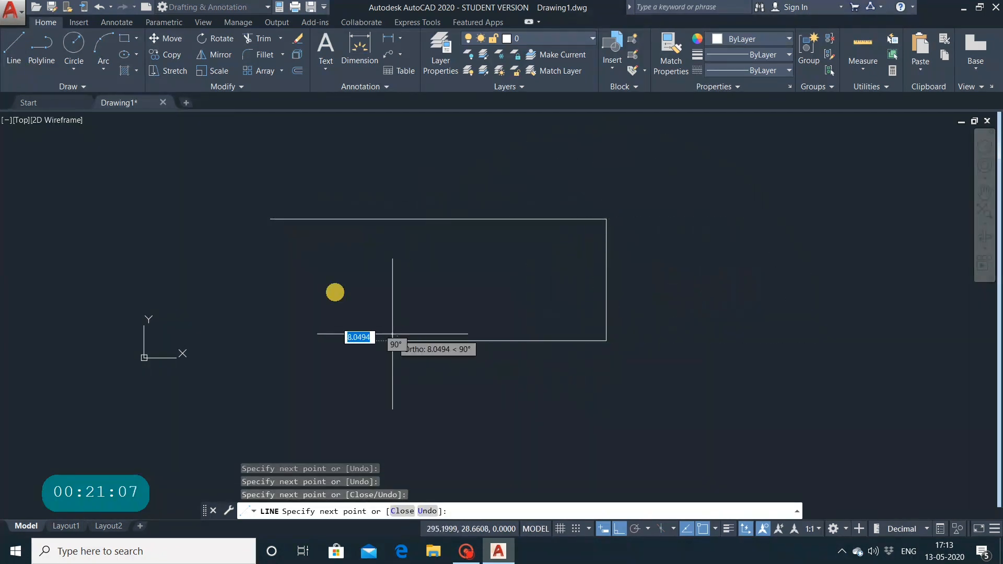
{"action": "left_click", "coordinate": [308, 340]}
{"action": "left_click", "coordinate": [308, 248]}
{"action": "left_click", "coordinate": [580, 320]}
{"action": "left_click", "coordinate": [580, 320]}
{"action": "left_click", "coordinate": [389, 320]}
{"action": "left_click", "coordinate": [470, 293]}
{"action": "left_click", "coordinate": [470, 302]}
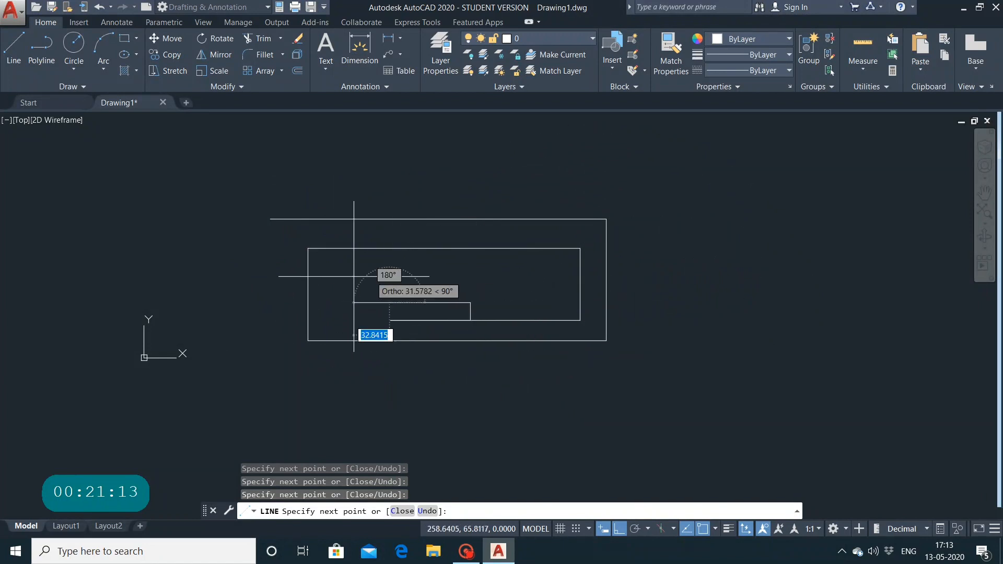
{"action": "left_click", "coordinate": [351, 293]}
{"action": "left_click", "coordinate": [329, 359]}
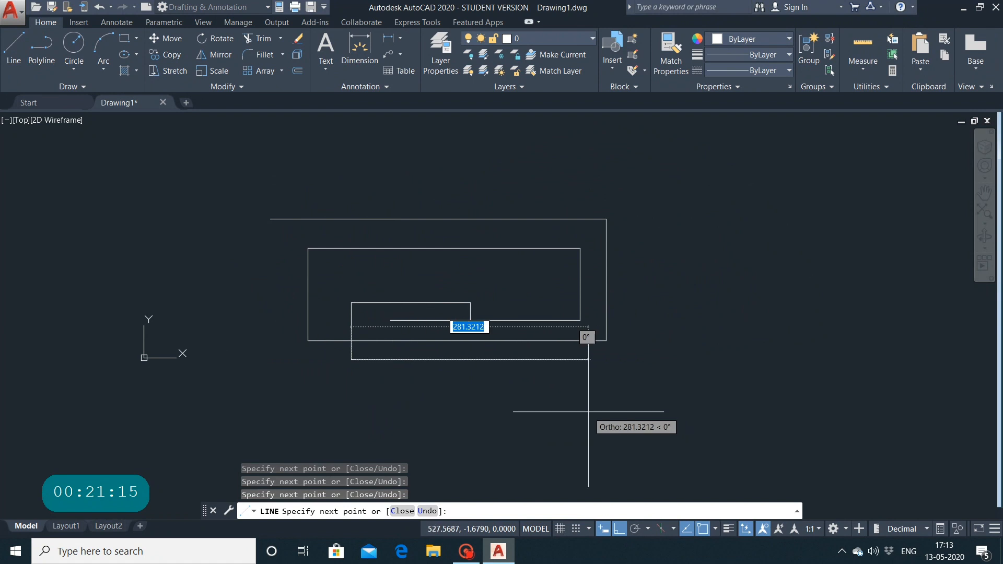
{"action": "key", "text": "Escape"}
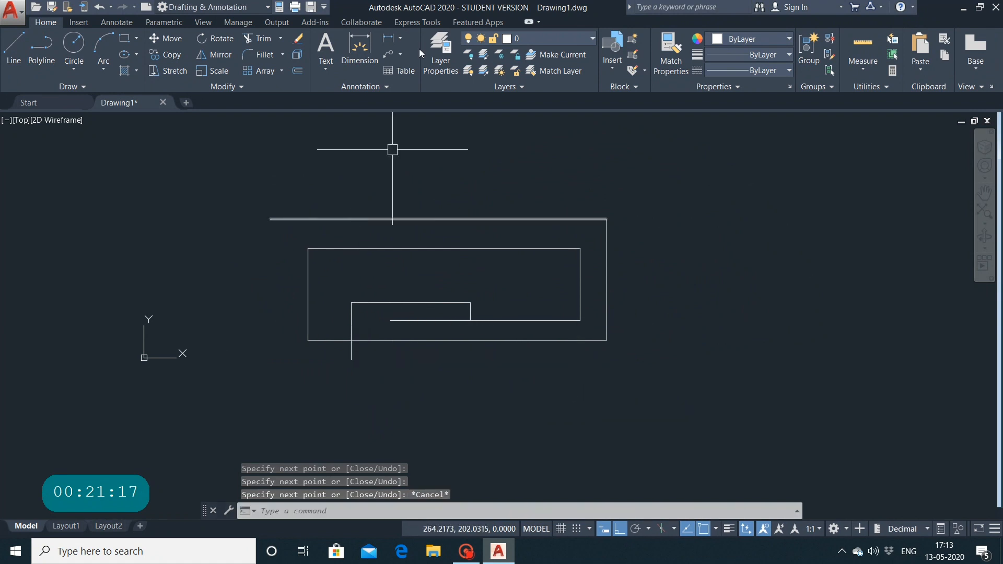
Erase the outer top, right and bottom lines, plus the inner left vertical, short upper-left horizontal and short right vertical segments.
{"action": "left_click", "coordinate": [298, 39]}
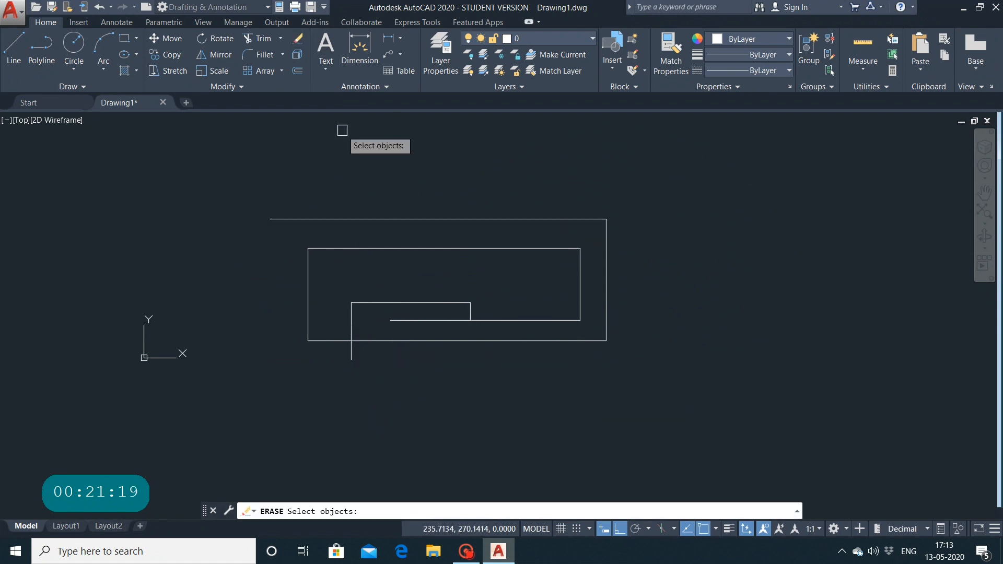
{"action": "left_click", "coordinate": [508, 219]}
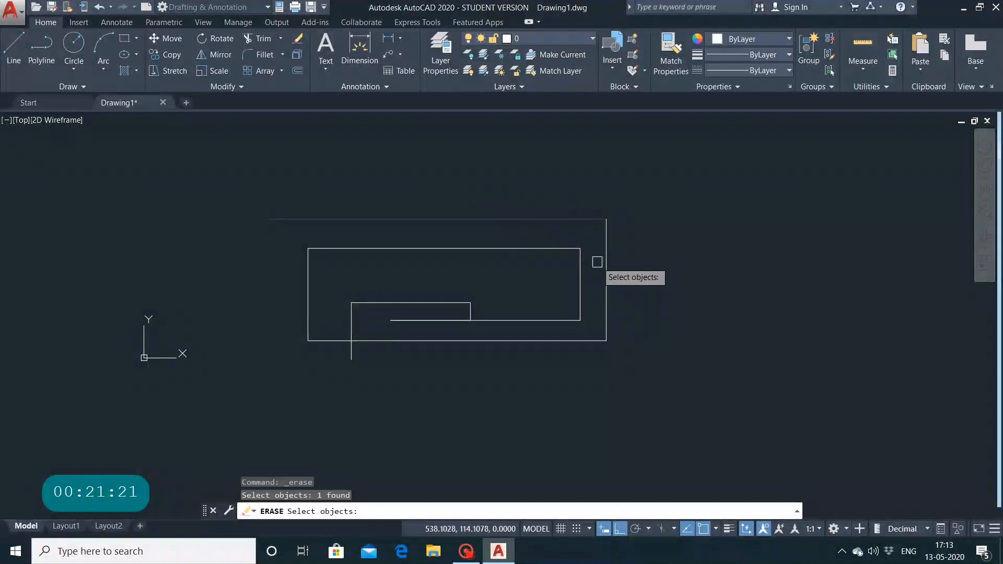
{"action": "left_click", "coordinate": [605, 267]}
{"action": "left_click", "coordinate": [496, 341]}
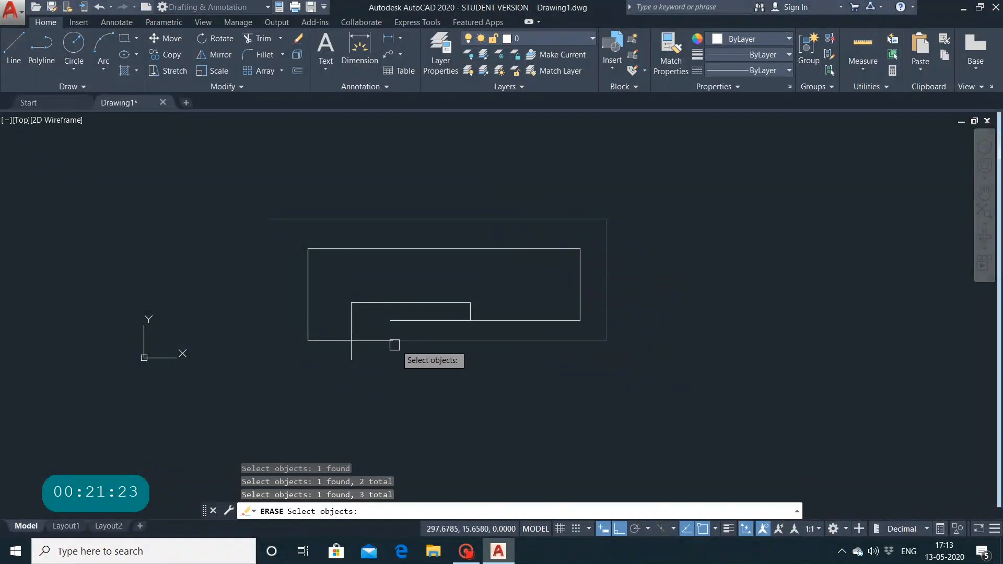
{"action": "left_click", "coordinate": [371, 348]}
{"action": "left_click", "coordinate": [366, 341]}
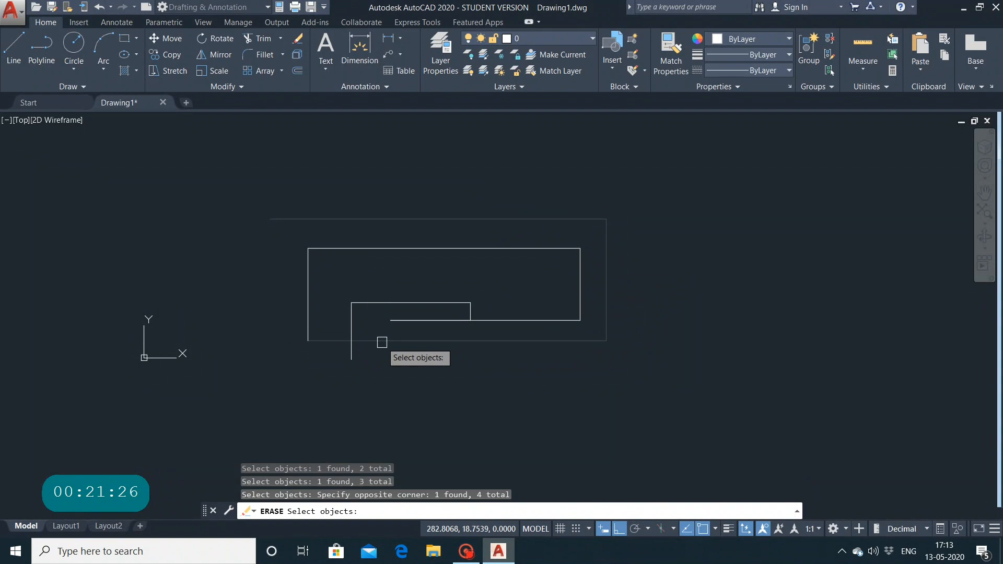
{"action": "left_click", "coordinate": [351, 341]}
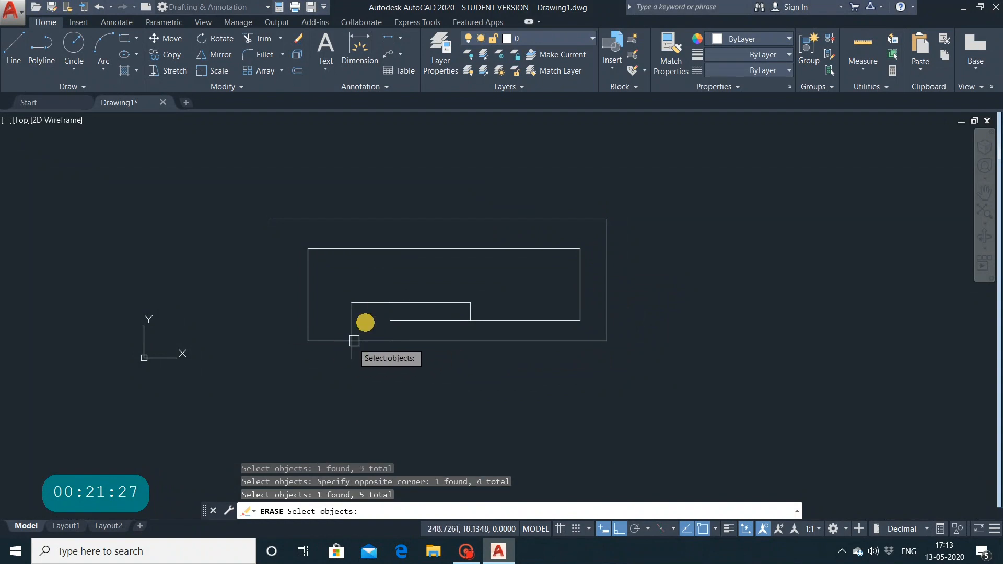
{"action": "left_click", "coordinate": [393, 303]}
{"action": "left_click", "coordinate": [472, 313]}
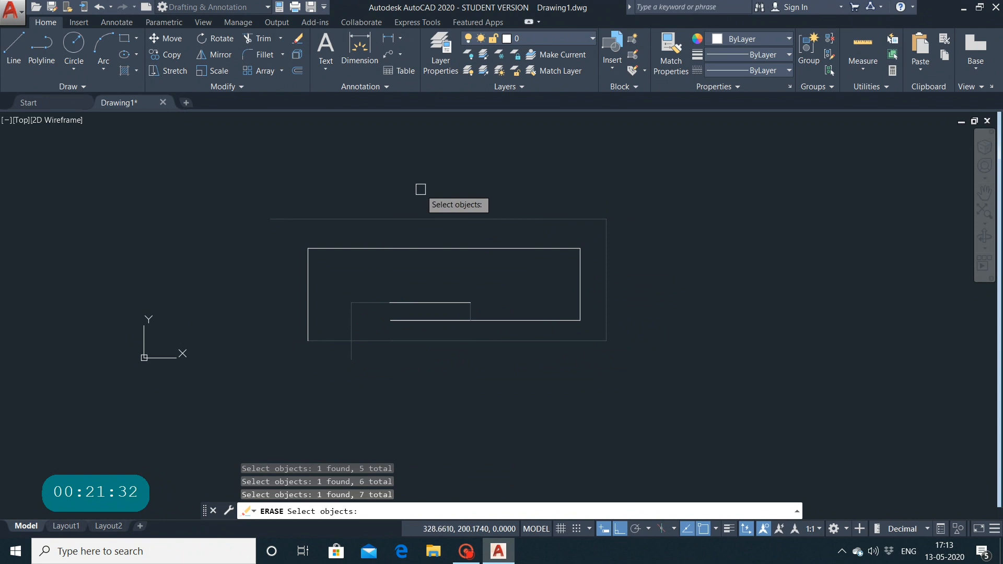
{"action": "key", "text": "Return"}
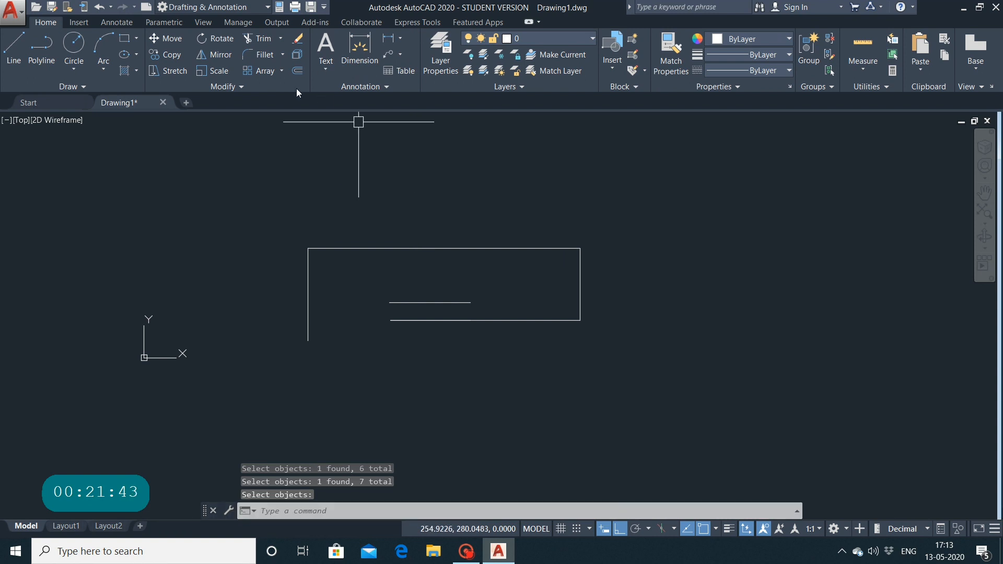
Draw a stepped open polyline of horizontal and vertical segments from above the remaining lines to their right, and end the command.
{"action": "left_click", "coordinate": [41, 58]}
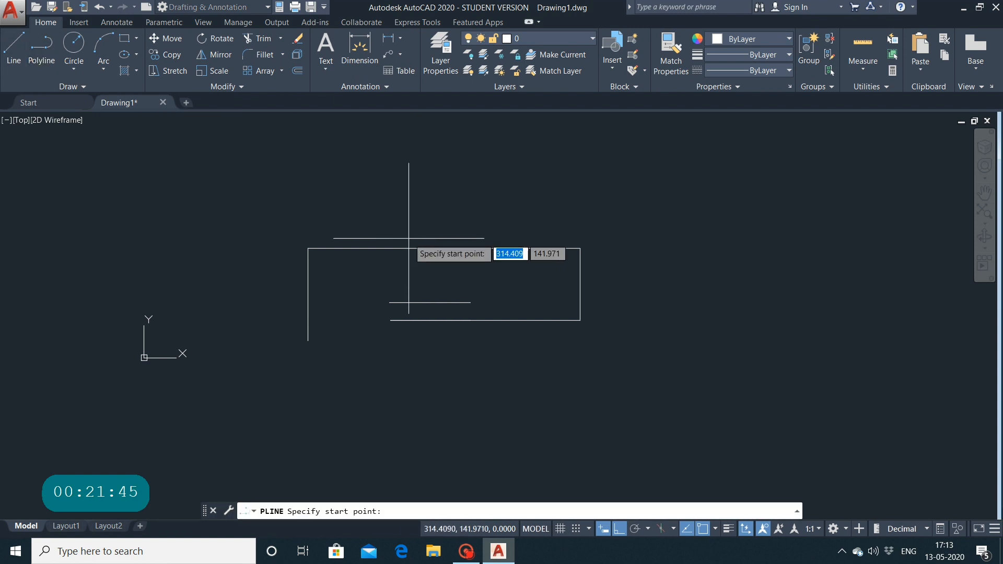
{"action": "left_click", "coordinate": [356, 200]}
{"action": "left_click", "coordinate": [681, 199]}
{"action": "left_click", "coordinate": [680, 242]}
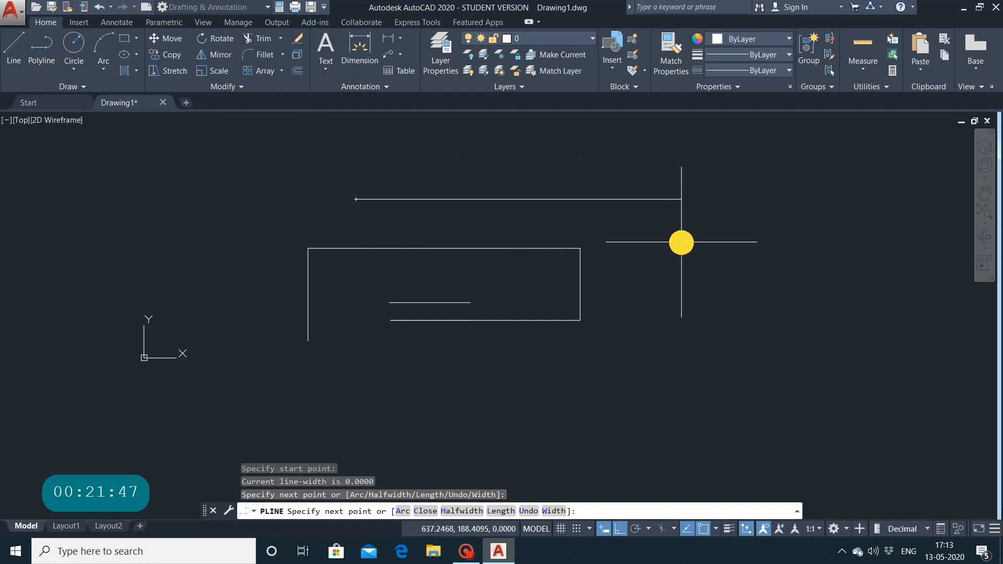
{"action": "left_click", "coordinate": [751, 410]}
{"action": "left_click", "coordinate": [801, 279]}
{"action": "left_click", "coordinate": [583, 351]}
{"action": "left_click", "coordinate": [660, 427]}
{"action": "left_click", "coordinate": [754, 394]}
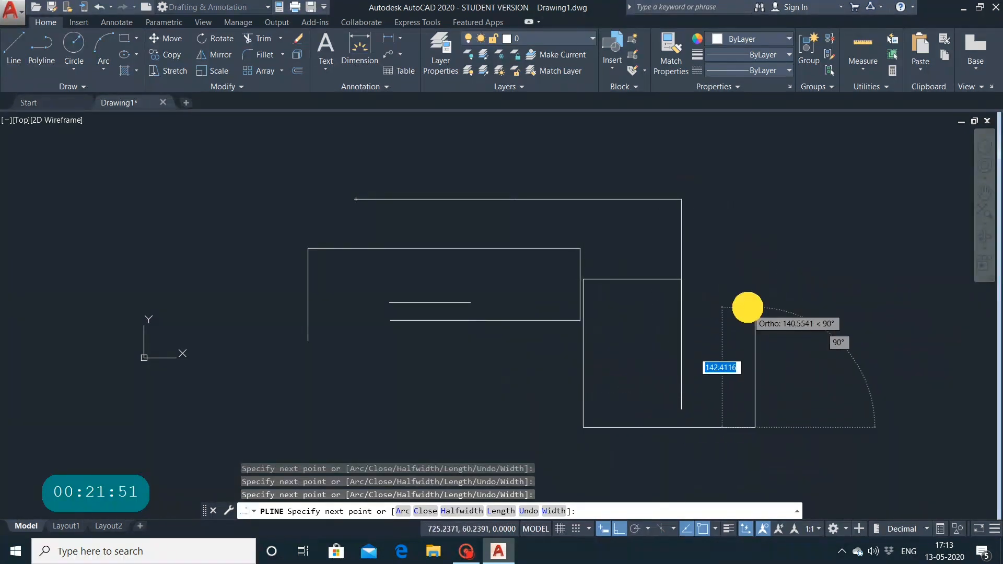
{"action": "left_click", "coordinate": [751, 307]}
{"action": "left_click", "coordinate": [804, 292]}
{"action": "left_click", "coordinate": [857, 396]}
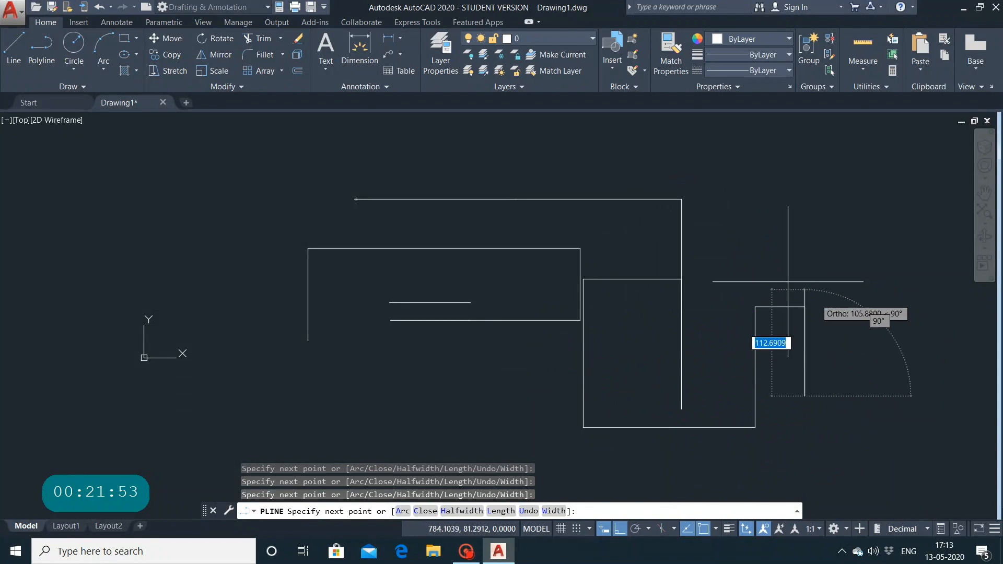
{"action": "left_click", "coordinate": [873, 151]}
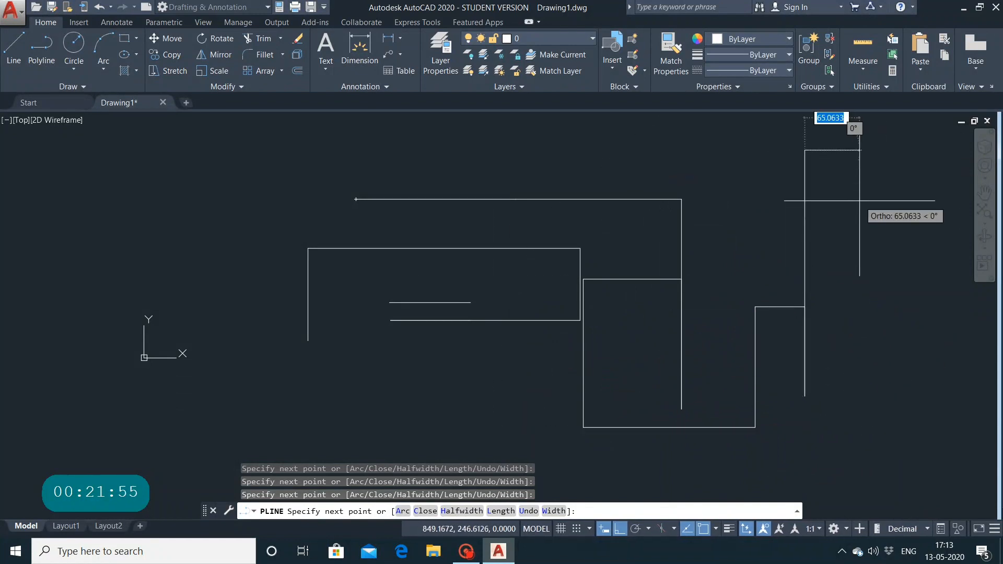
{"action": "key", "text": "Escape"}
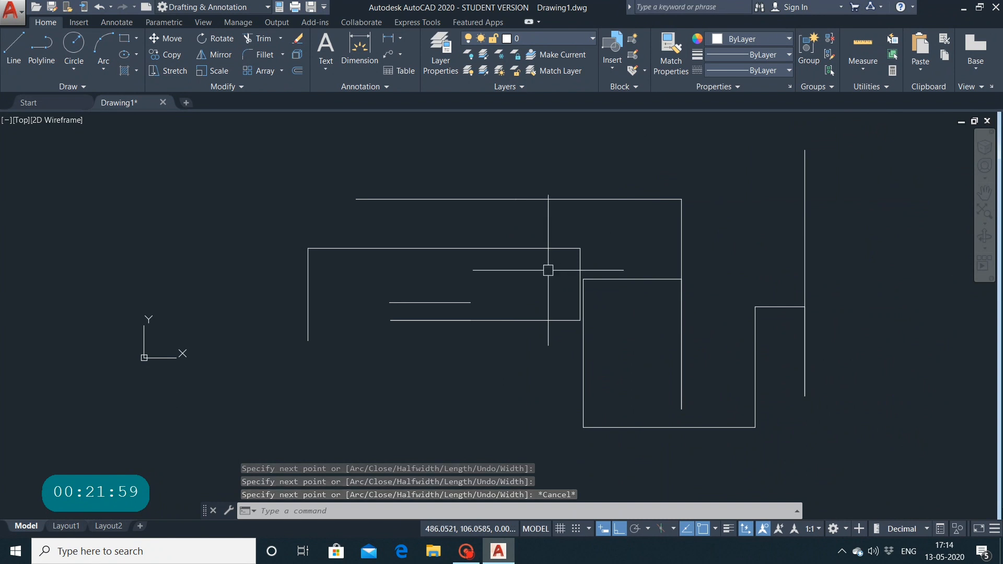
Select several separate lines and the stepped polyline to compare how each is picked, and undo the polyline.
{"action": "left_click", "coordinate": [527, 248]}
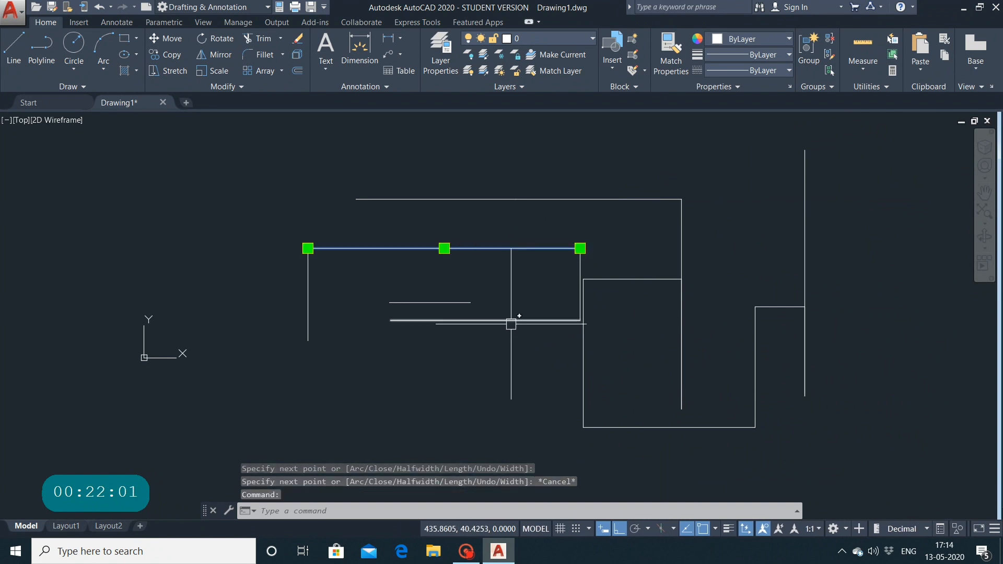
{"action": "left_click", "coordinate": [510, 321]}
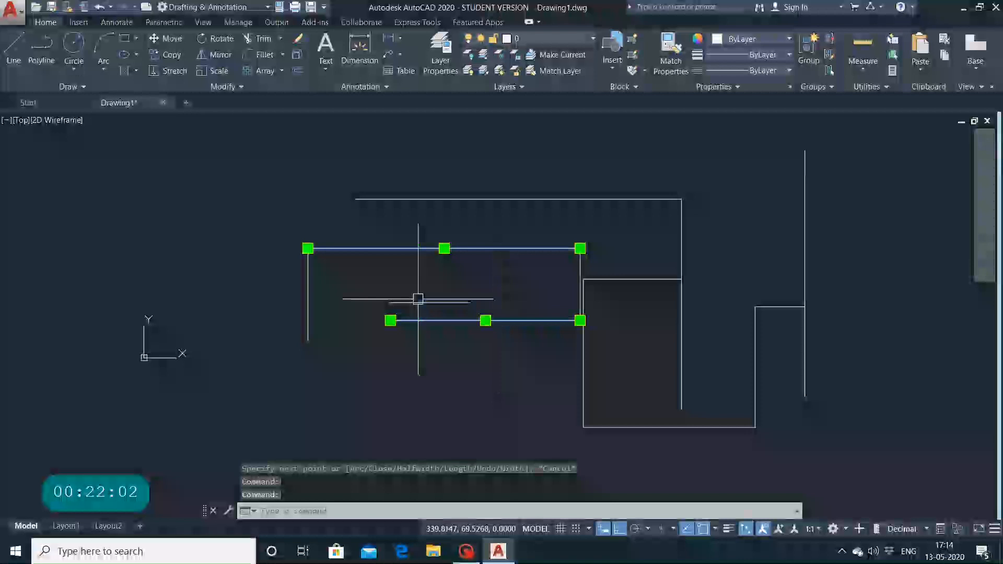
{"action": "left_click", "coordinate": [306, 295]}
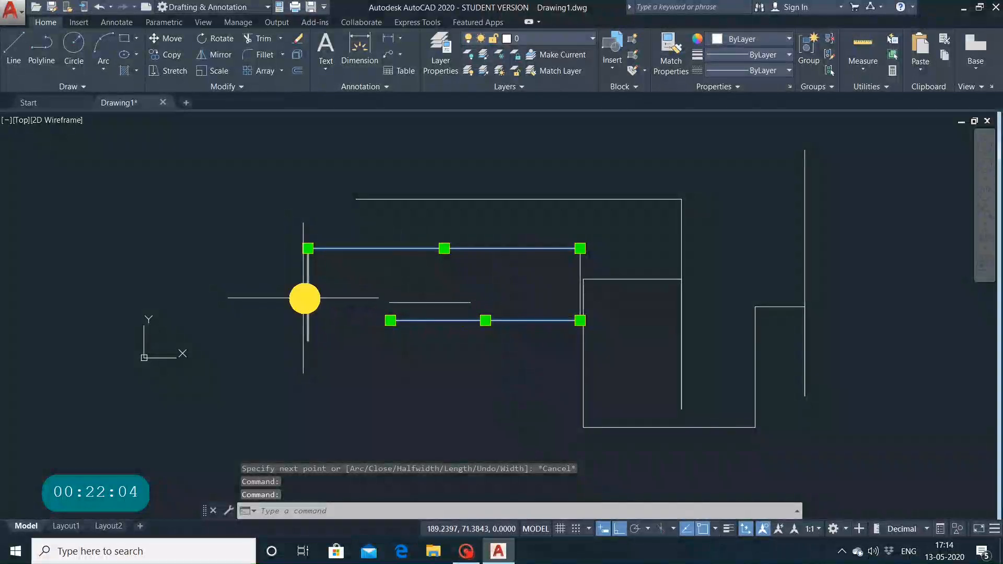
{"action": "left_click", "coordinate": [635, 199]}
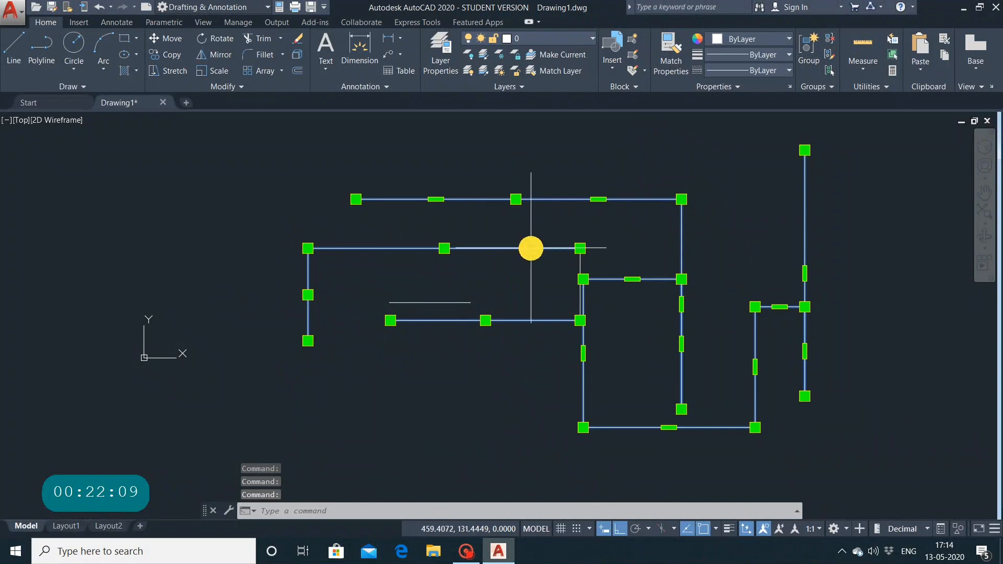
{"action": "left_click", "coordinate": [556, 249]}
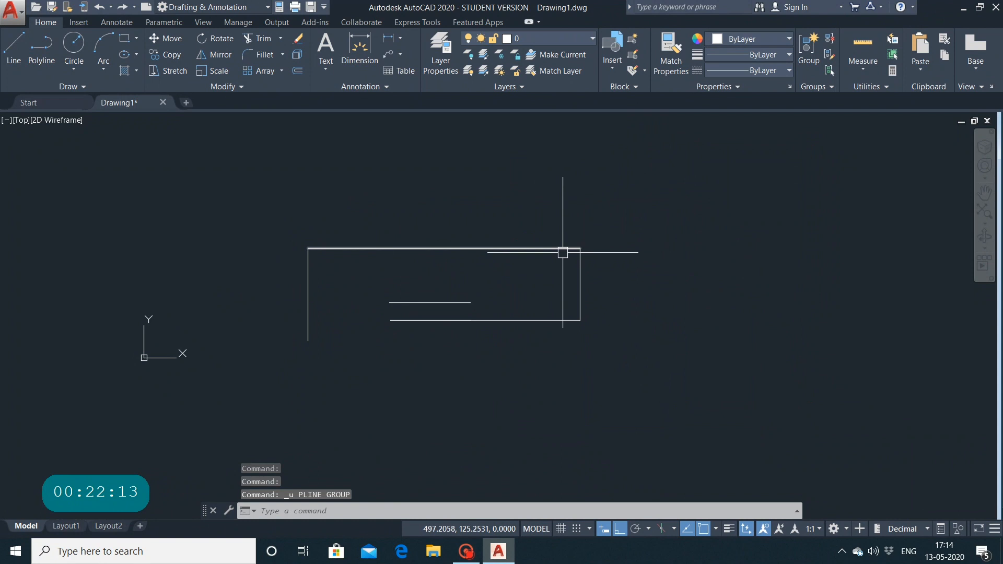
{"action": "key", "text": "ctrl+z"}
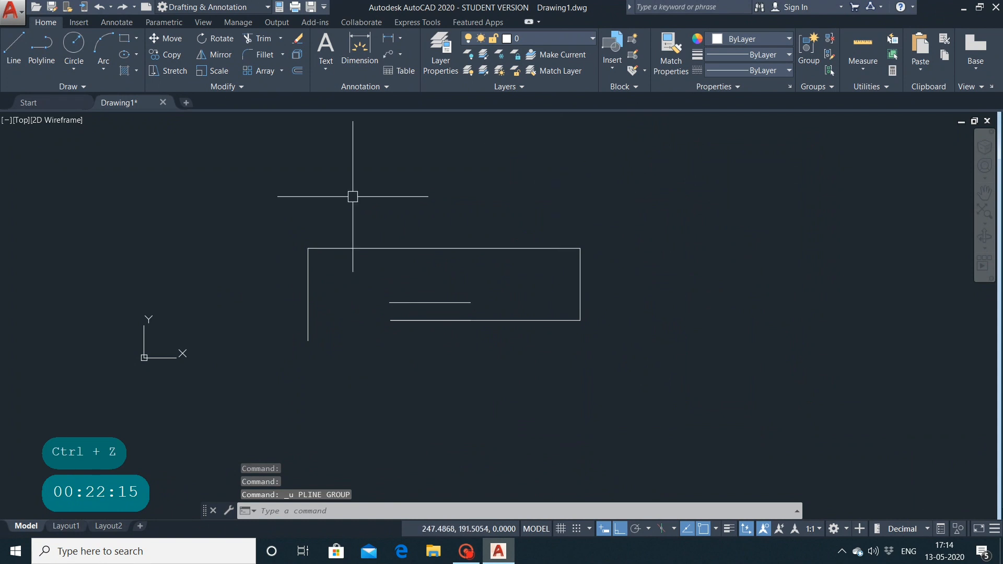
Draw an open polyline of horizontal and vertical segments around the existing lines, ending just above the inner shape, and end the command.
{"action": "left_click", "coordinate": [41, 44]}
{"action": "left_click", "coordinate": [374, 156]}
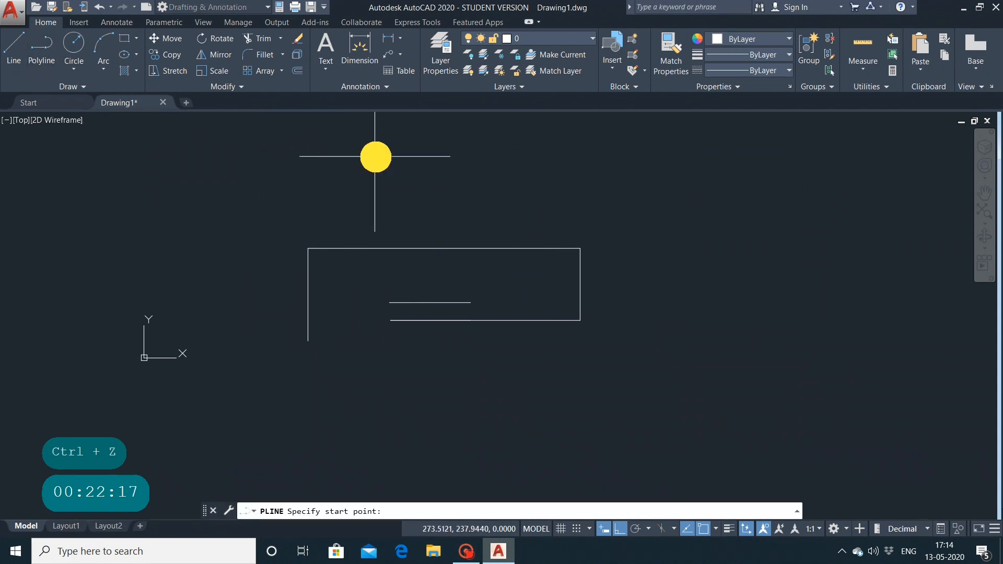
{"action": "left_click", "coordinate": [648, 156]}
{"action": "left_click", "coordinate": [648, 261]}
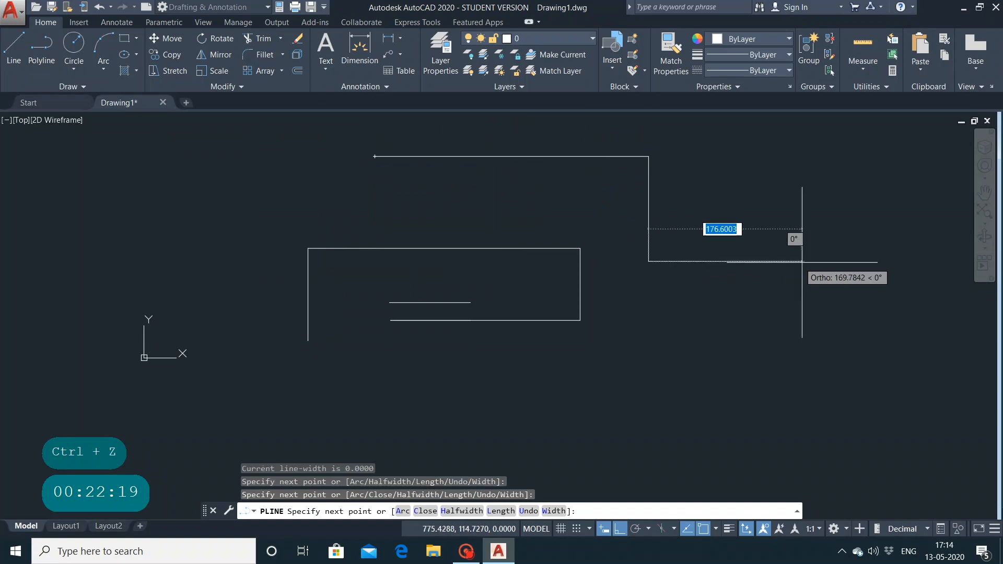
{"action": "left_click", "coordinate": [804, 260]}
{"action": "left_click", "coordinate": [838, 375]}
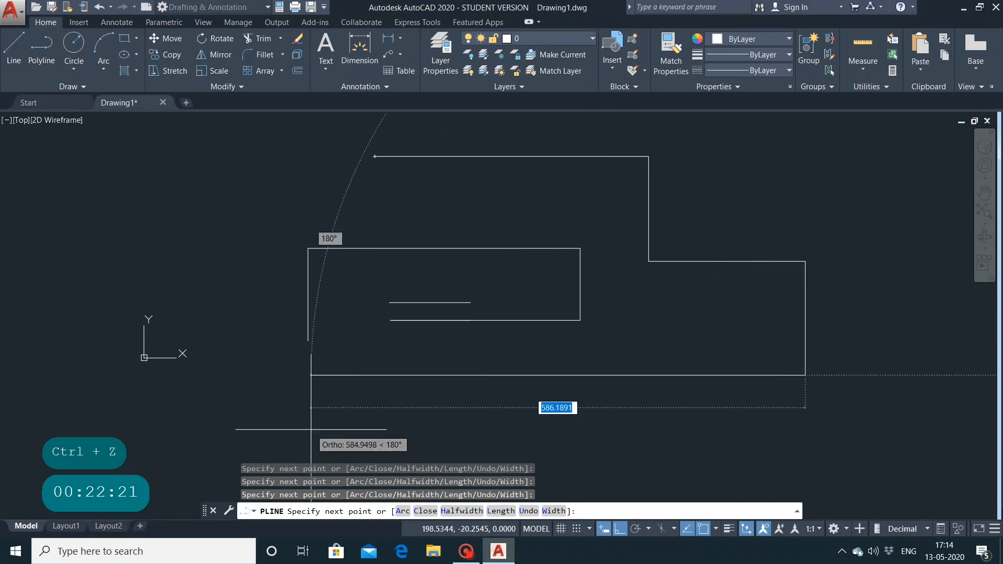
{"action": "left_click", "coordinate": [257, 375]}
{"action": "left_click", "coordinate": [257, 184]}
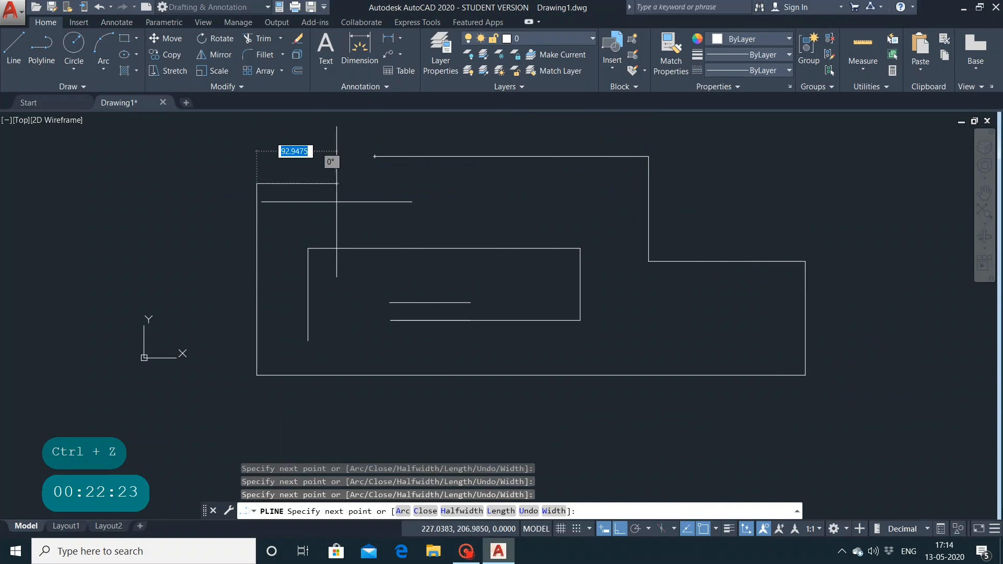
{"action": "left_click", "coordinate": [467, 202]}
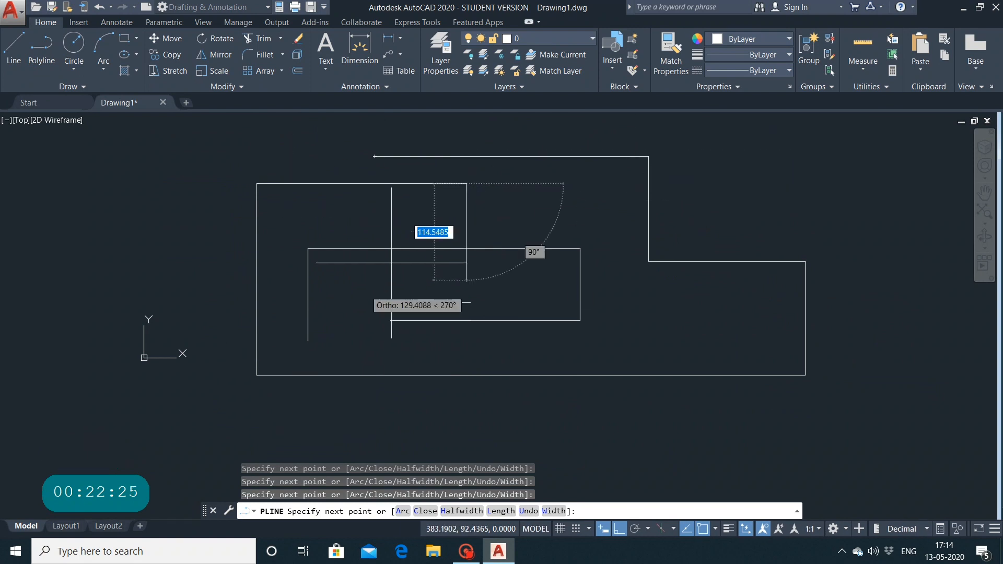
{"action": "left_click", "coordinate": [466, 217]}
{"action": "left_click", "coordinate": [580, 213]}
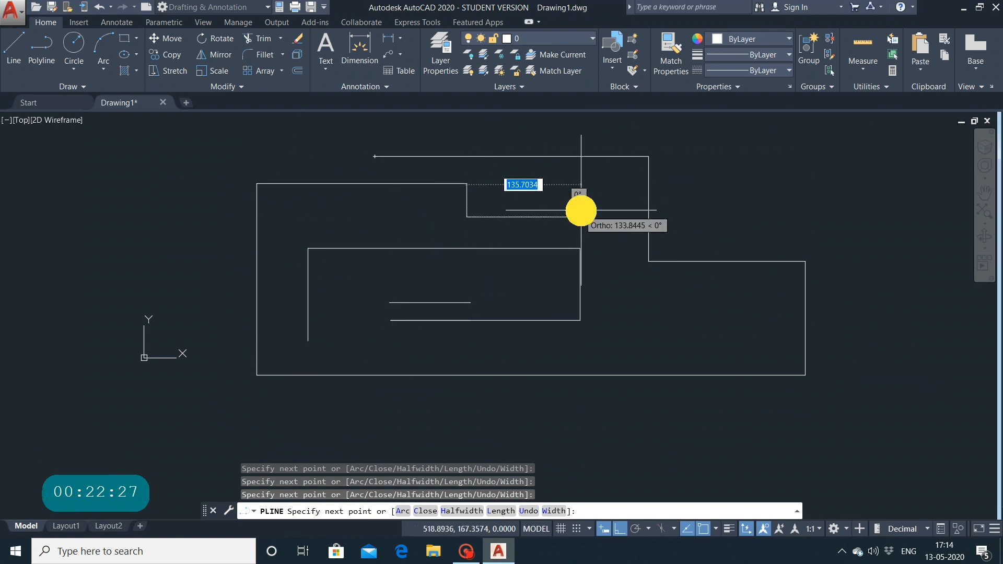
{"action": "key", "text": "Escape"}
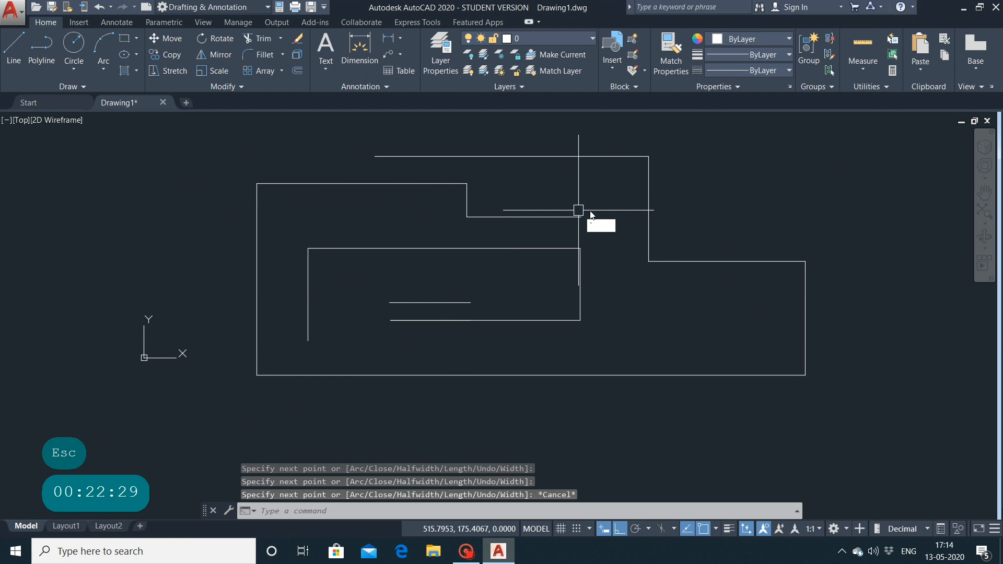
{"action": "type", "text": "`"}
{"action": "key", "text": "Escape"}
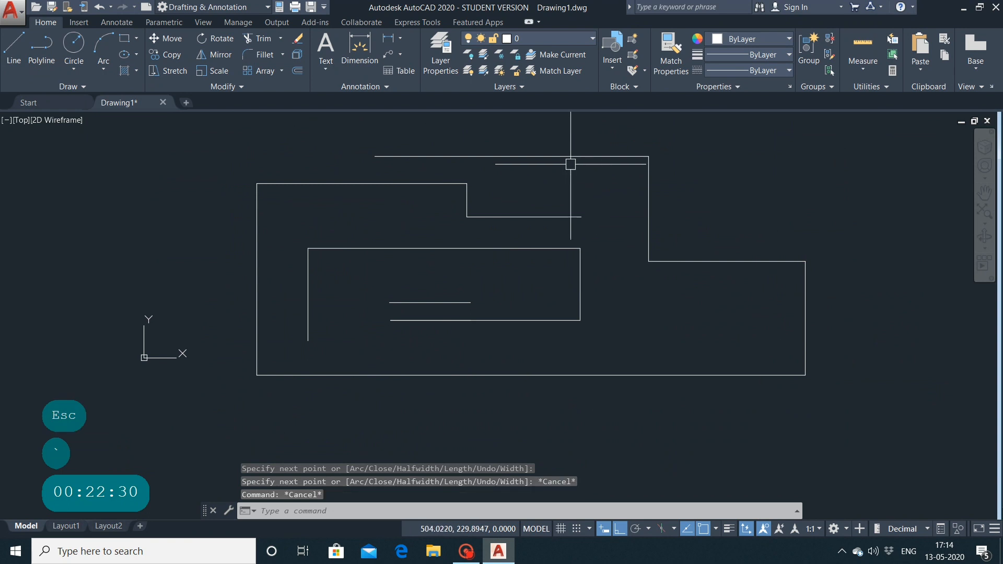
Select three of the inner lines and the surrounding polyline to compare how each is picked, and clear the selection.
{"action": "left_click", "coordinate": [407, 248]}
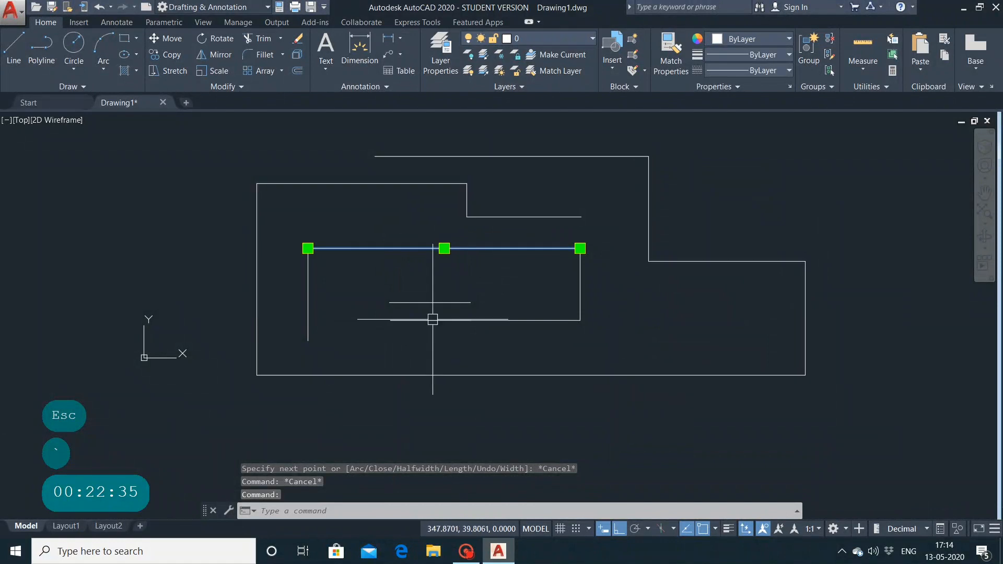
{"action": "left_click", "coordinate": [431, 302]}
{"action": "left_click", "coordinate": [472, 324]}
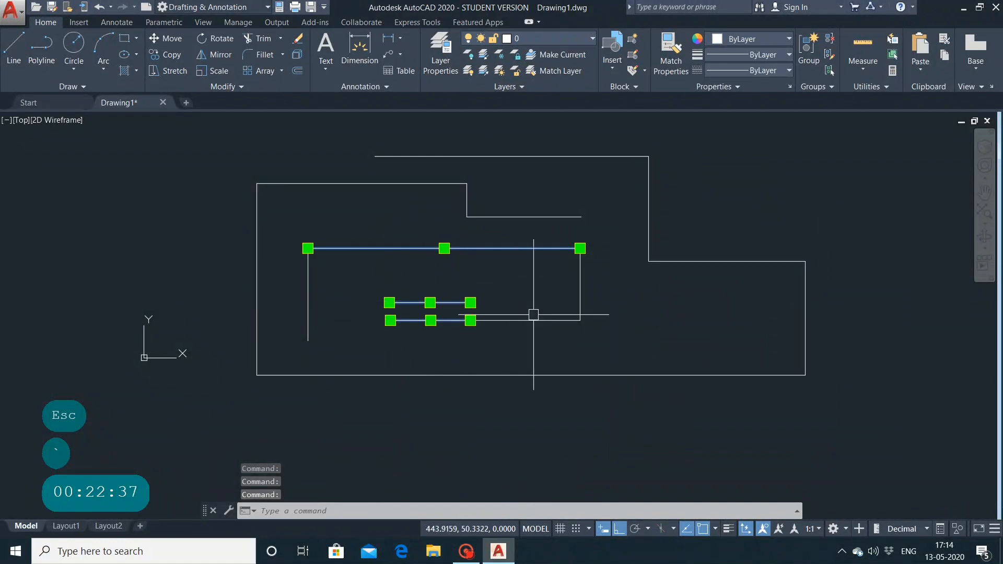
{"action": "left_click", "coordinate": [574, 299]}
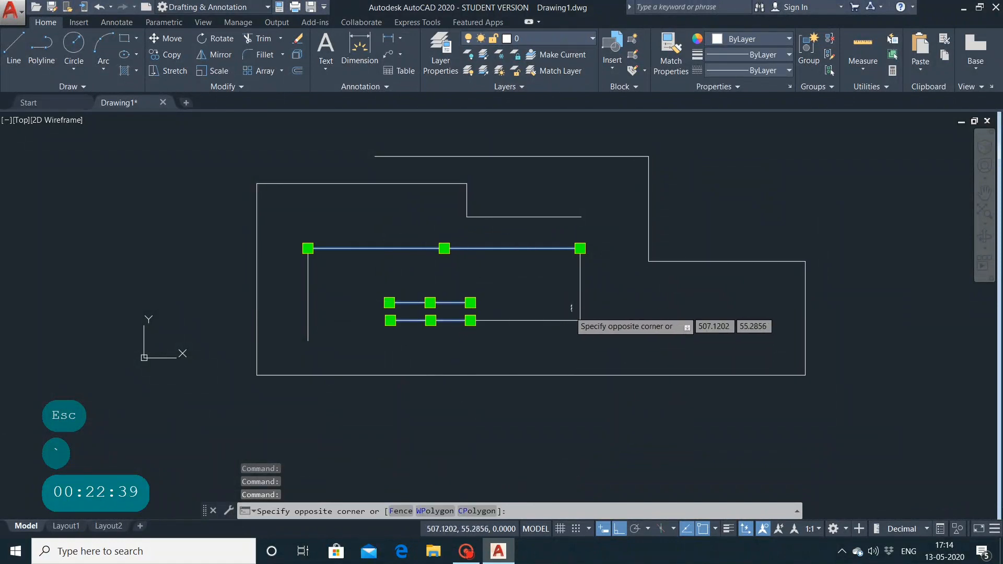
{"action": "key", "text": "Escape"}
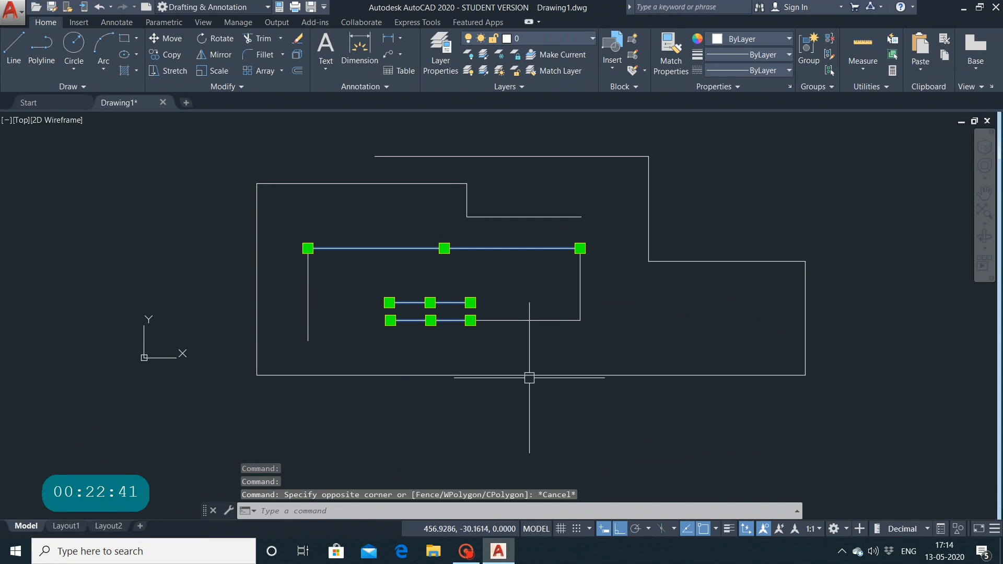
{"action": "left_click", "coordinate": [531, 375]}
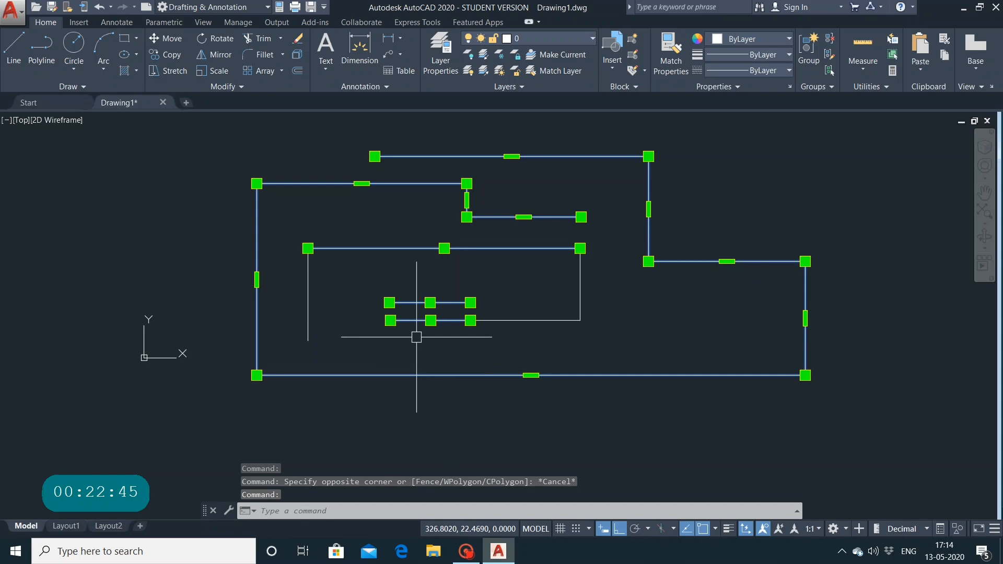
{"action": "key", "text": "Escape"}
{"action": "key", "text": "Escape"}
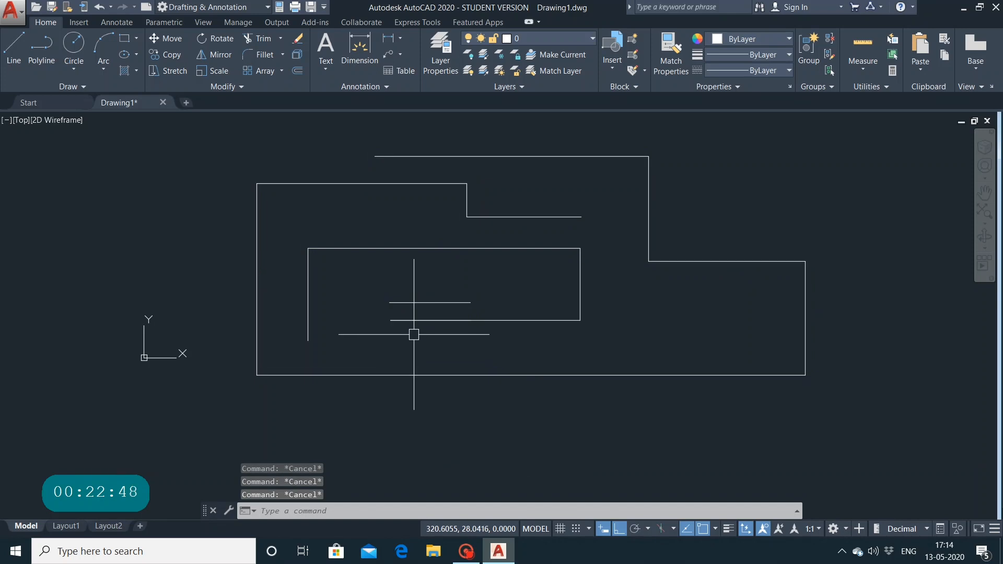
Erase the whole outer polyline as a single object, and undo the erase.
{"action": "left_click", "coordinate": [584, 156]}
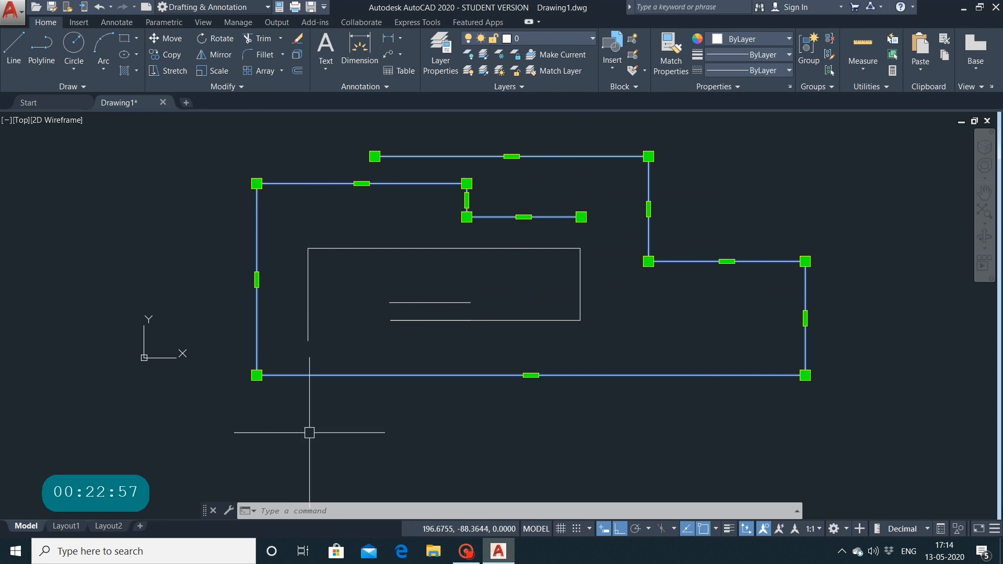
{"action": "left_click", "coordinate": [300, 38]}
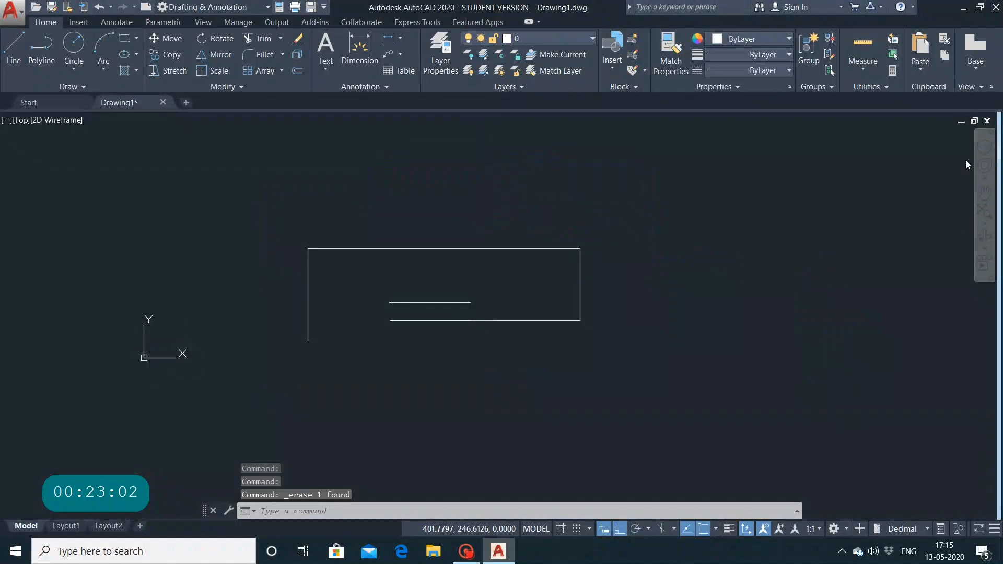
{"action": "left_click", "coordinate": [99, 7]}
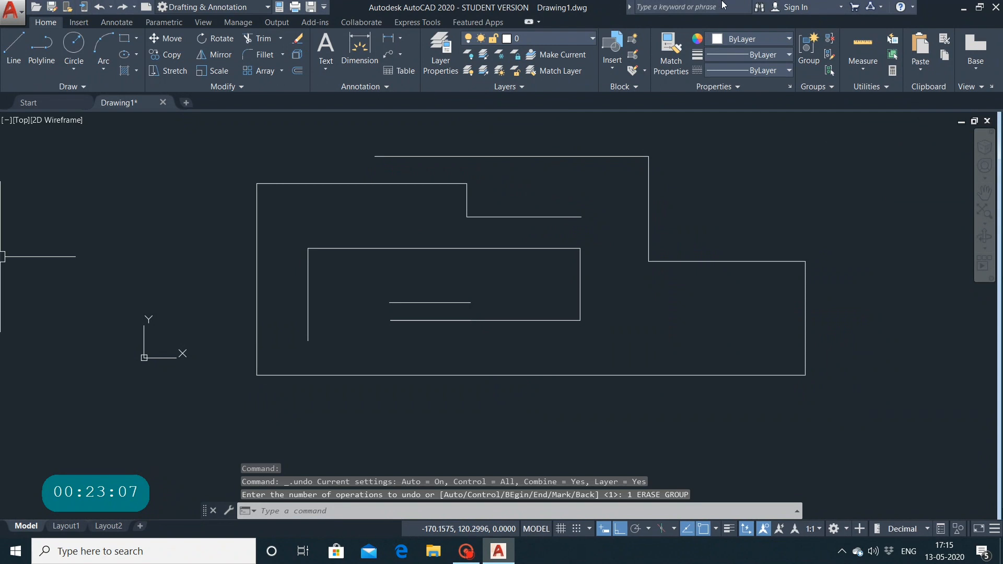
Explode the outer polyline into separate line segments.
{"action": "left_click", "coordinate": [513, 152]}
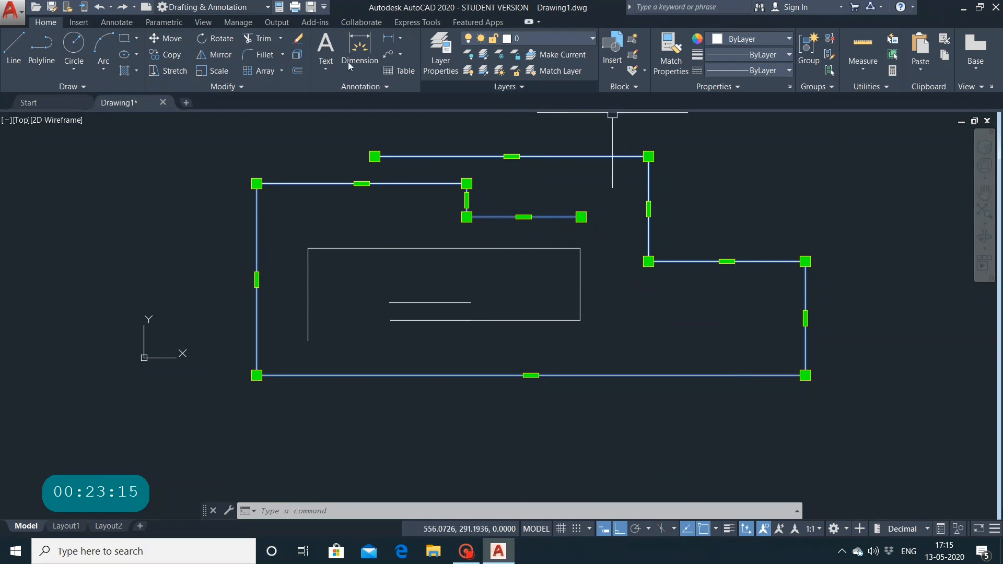
{"action": "left_click", "coordinate": [295, 60]}
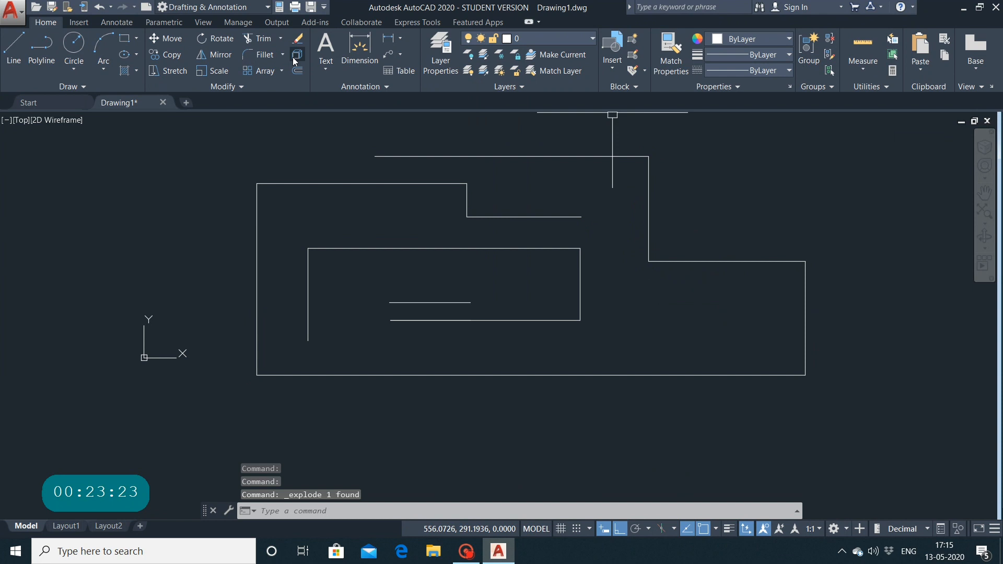
Erase the topmost horizontal segment and the short upper-right horizontal step of the exploded outline, and undo the erase.
{"action": "left_click", "coordinate": [479, 156]}
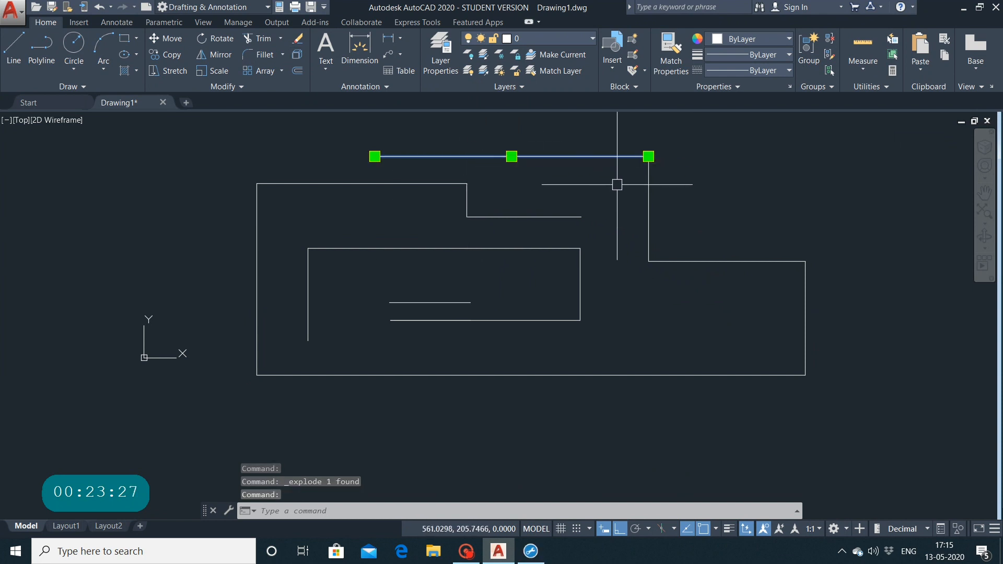
{"action": "left_click", "coordinate": [644, 206]}
{"action": "left_click", "coordinate": [647, 204]}
{"action": "left_click", "coordinate": [678, 209]}
{"action": "left_click", "coordinate": [791, 340]}
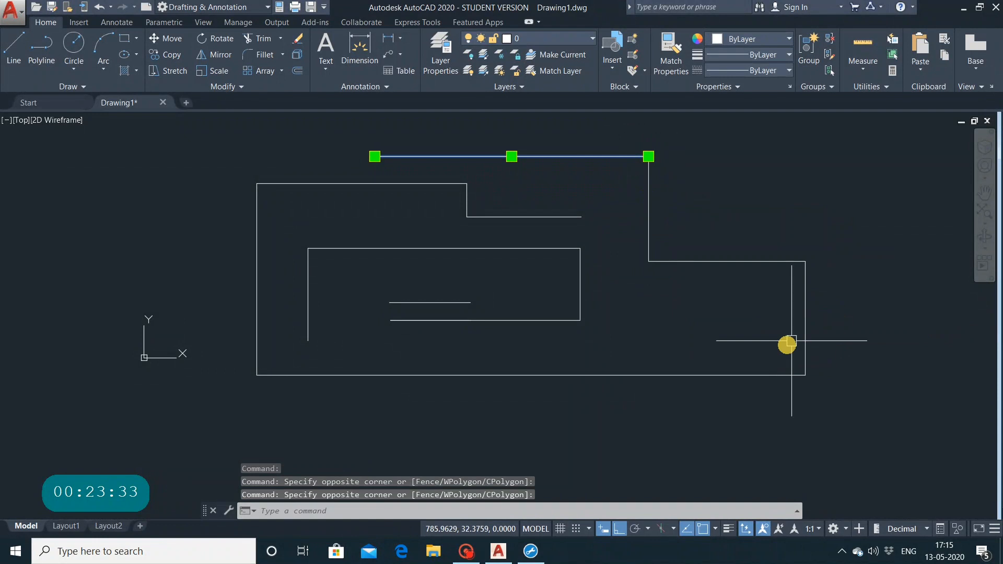
{"action": "left_click", "coordinate": [713, 262]}
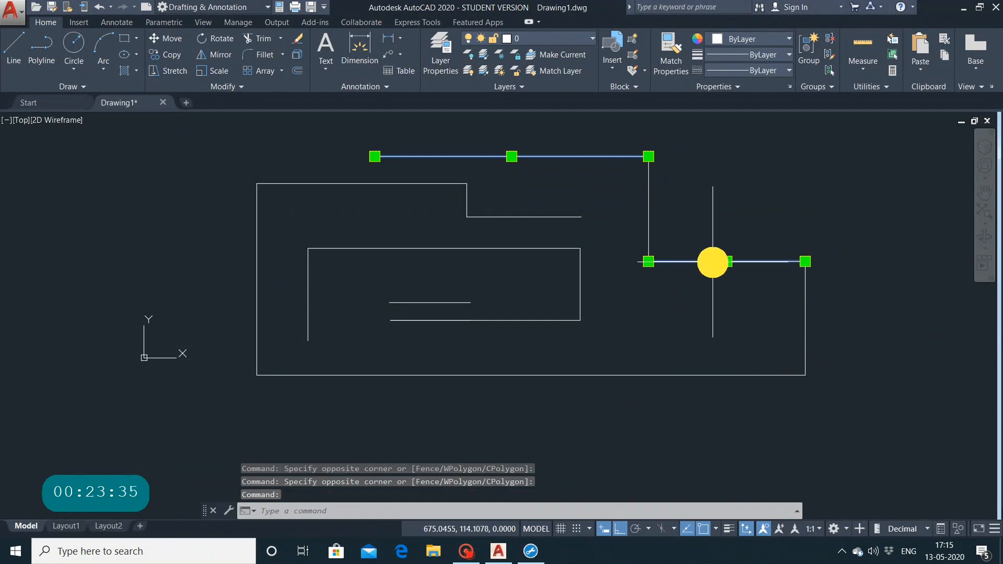
{"action": "key", "text": "Delete"}
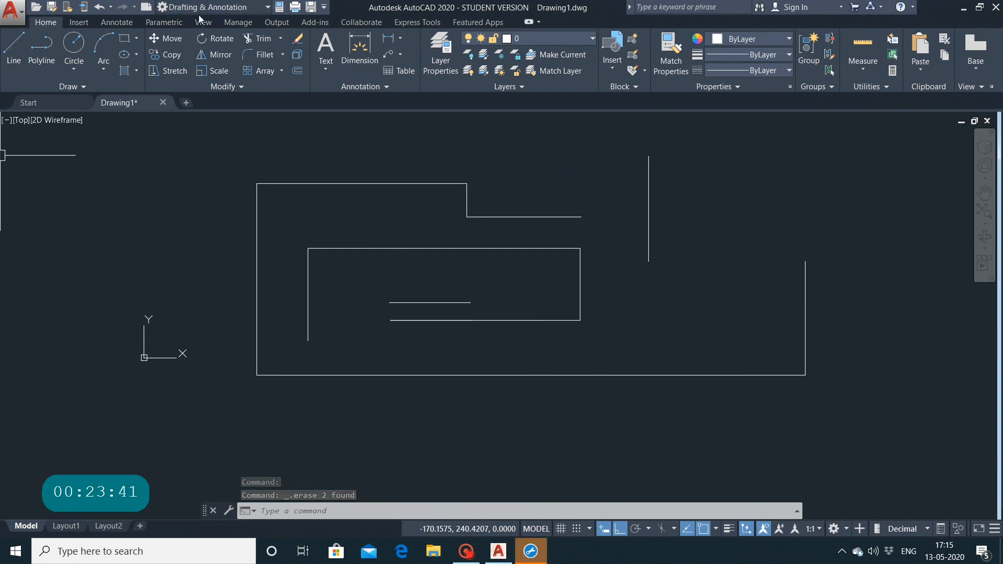
{"action": "left_click", "coordinate": [104, 7]}
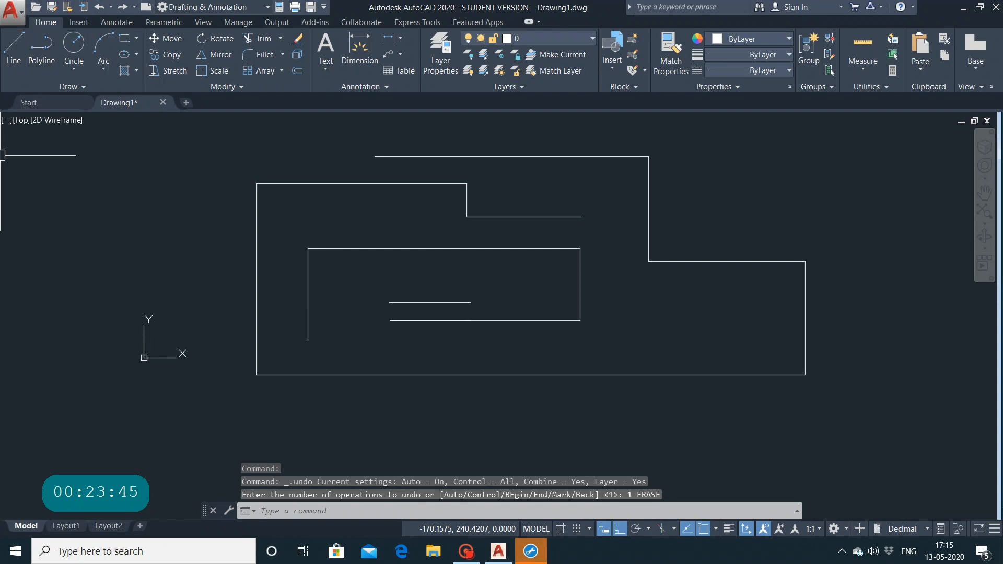
Draw a wide rectangle in the empty space below the existing shapes and explode it into separate lines.
{"action": "mouse_move", "coordinate": [582, 264]}
{"action": "middle_mouse_down"}
{"action": "mouse_move", "coordinate": [650, 184]}
{"action": "mouse_move", "coordinate": [699, 96]}
{"action": "middle_mouse_up"}
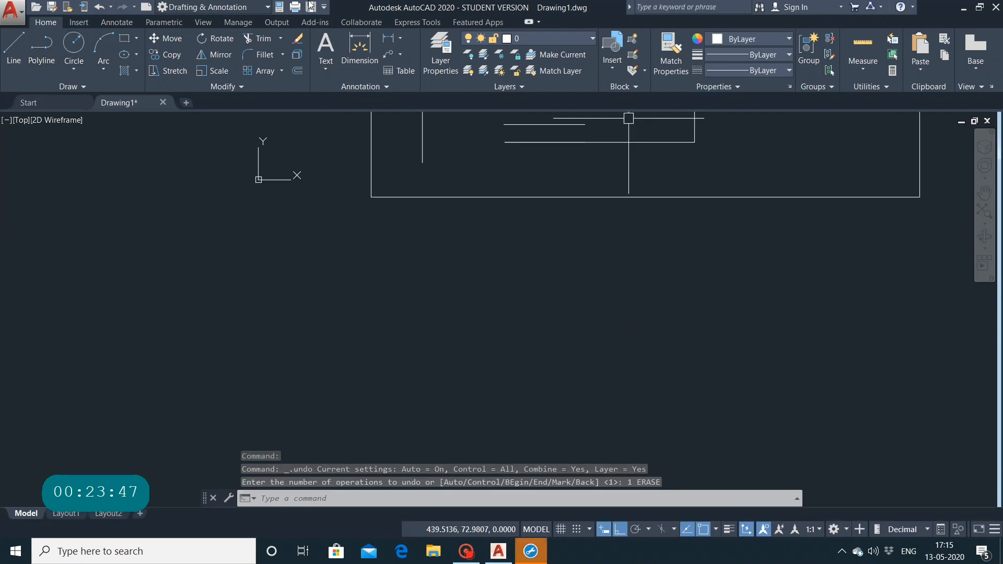
{"action": "left_click", "coordinate": [125, 32]}
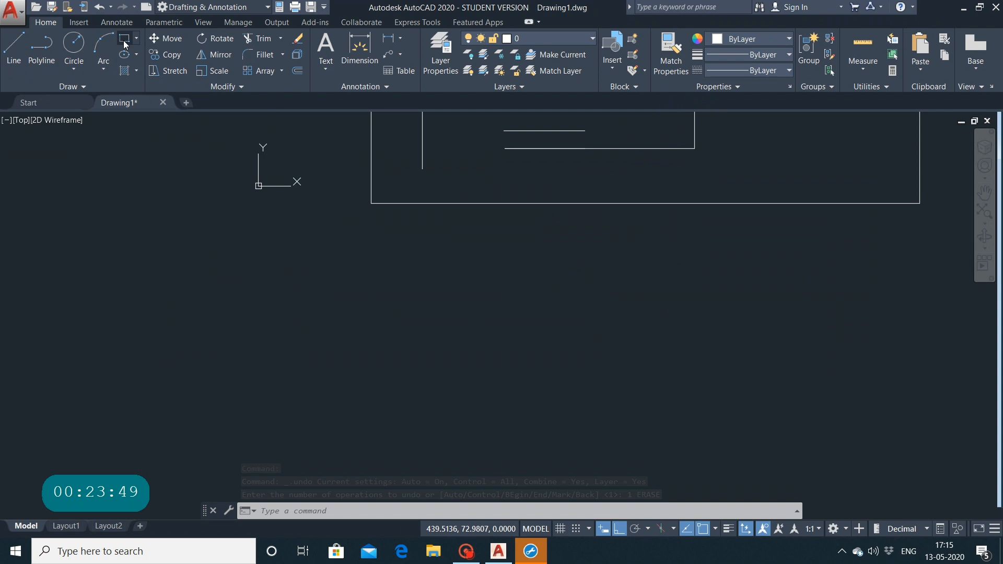
{"action": "left_click", "coordinate": [131, 266]}
{"action": "left_click", "coordinate": [608, 449]}
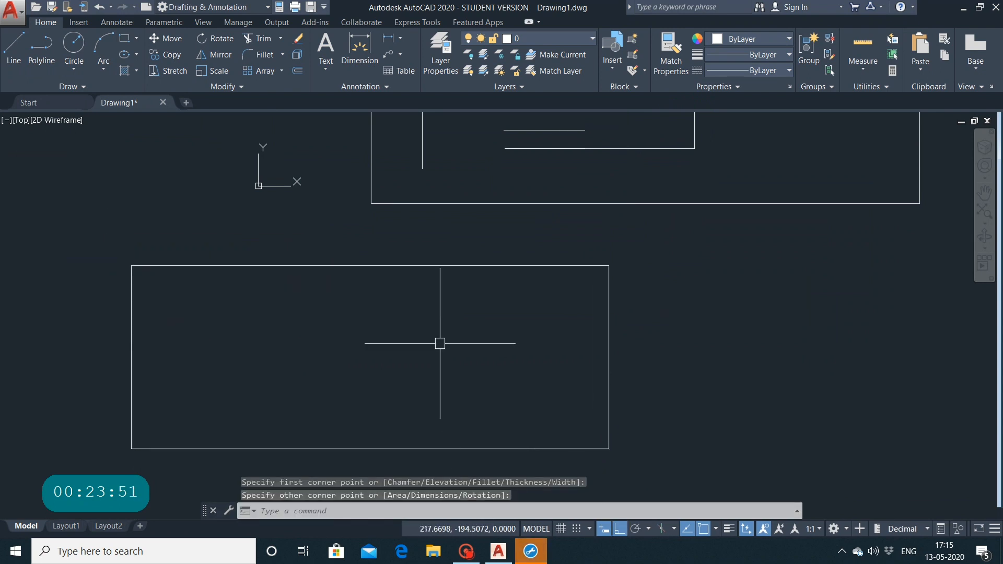
{"action": "left_click", "coordinate": [443, 265]}
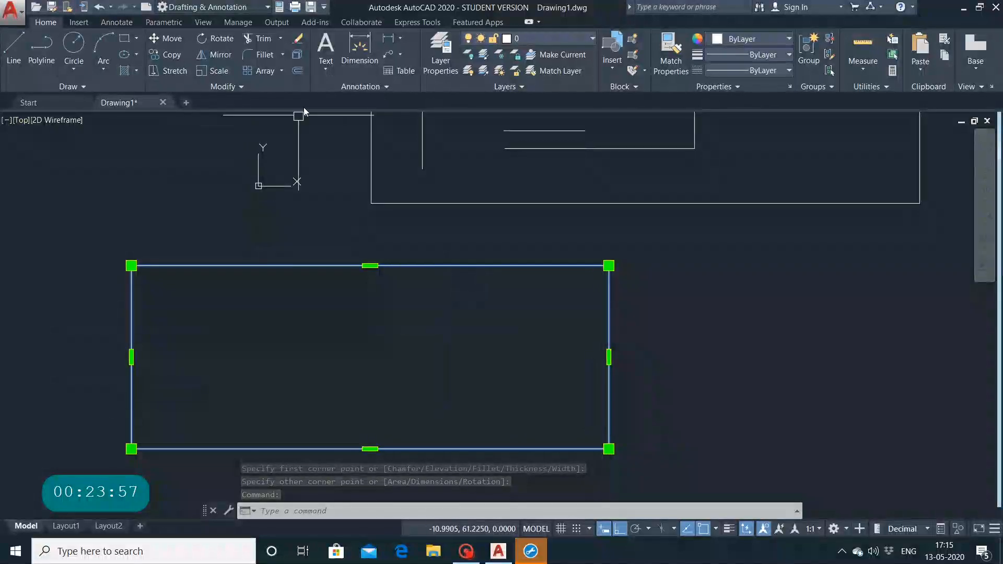
{"action": "left_click", "coordinate": [298, 54]}
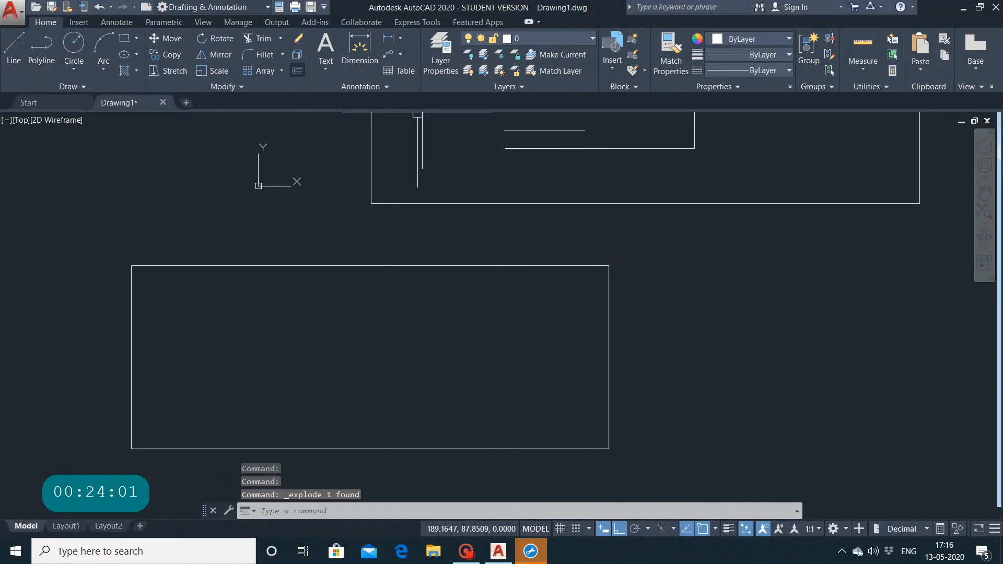
Select the four sides of the exploded rectangle one at a time to check that they are separate lines.
{"action": "left_click", "coordinate": [369, 265]}
{"action": "left_click", "coordinate": [608, 352]}
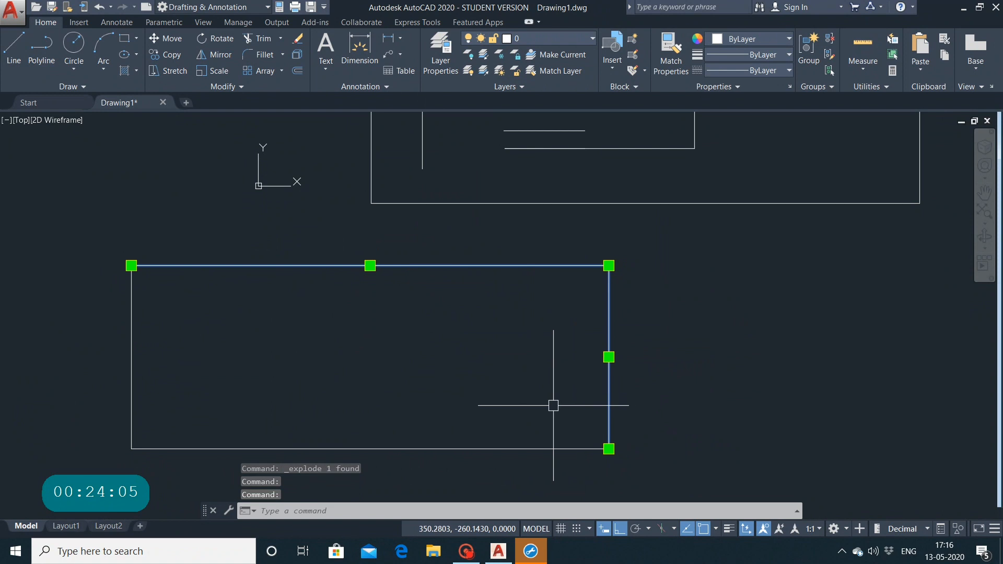
{"action": "left_click", "coordinate": [548, 448]}
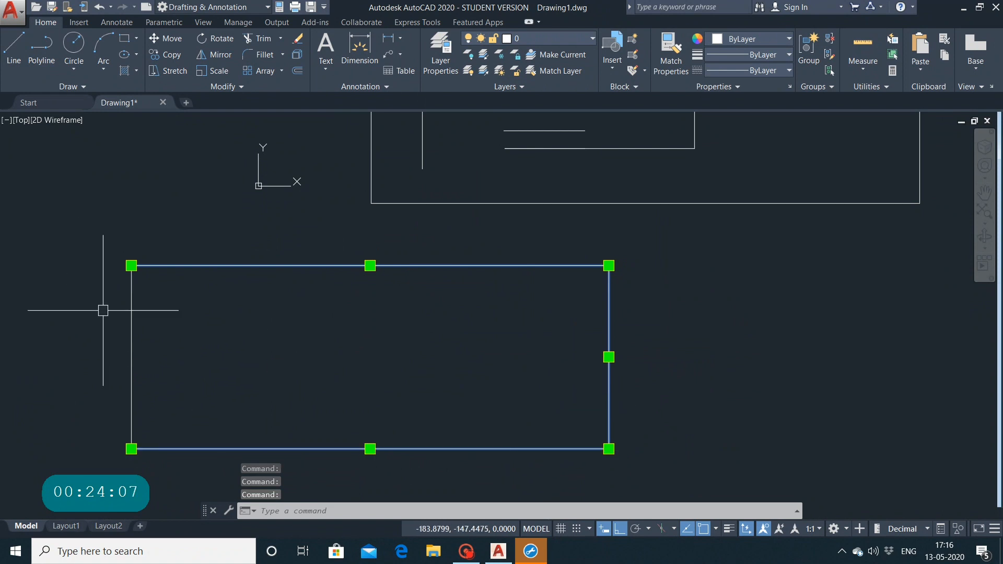
{"action": "left_click", "coordinate": [137, 338]}
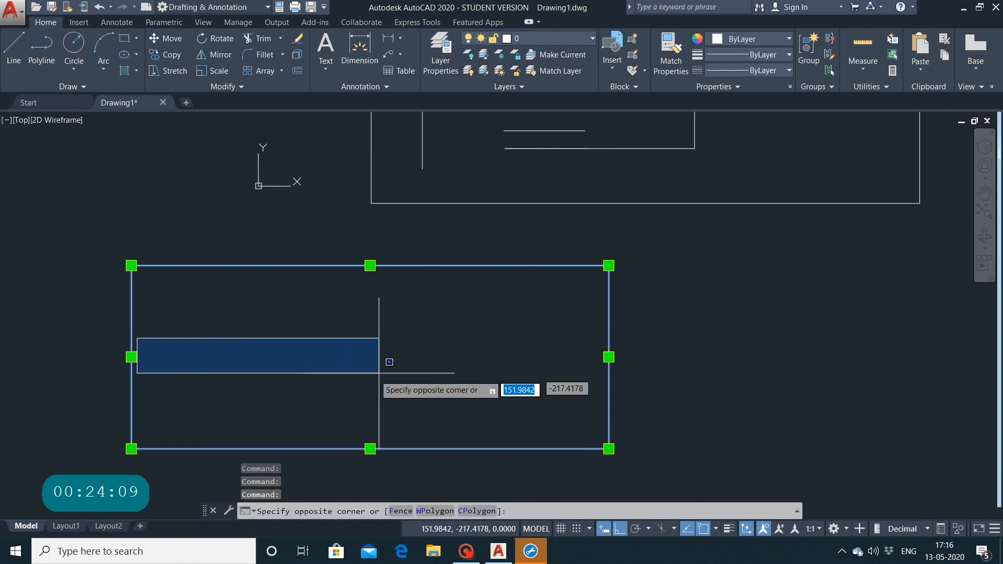
{"action": "key", "text": "Escape"}
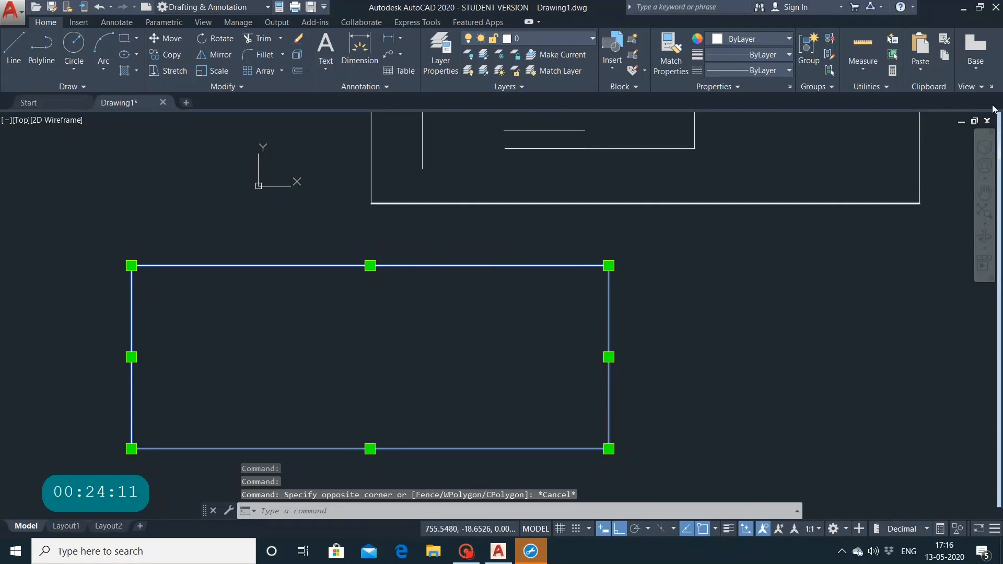
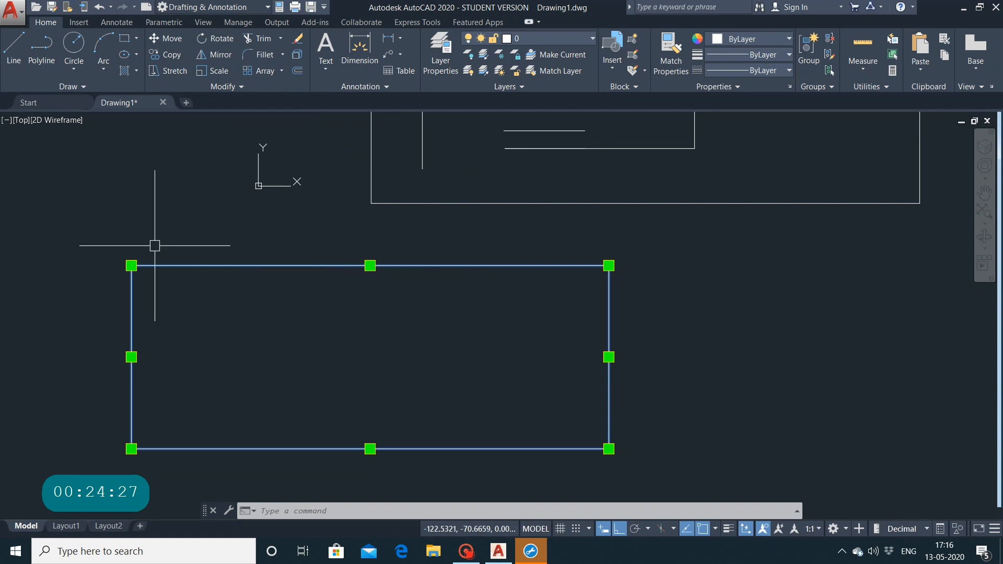
{"action": "left_click", "coordinate": [300, 52]}
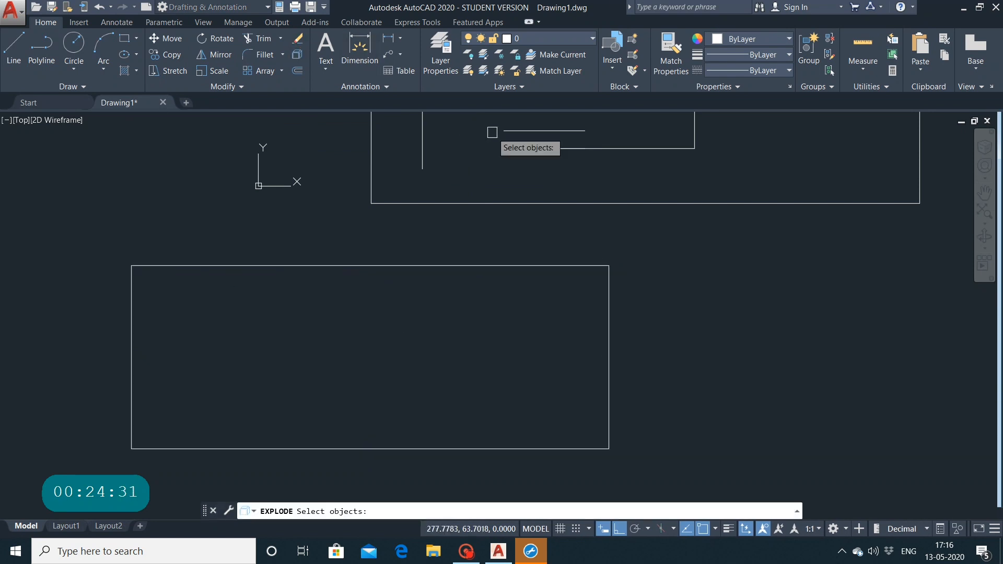
{"action": "left_click", "coordinate": [538, 153]}
{"action": "left_click", "coordinate": [538, 153]}
{"action": "left_click", "coordinate": [538, 148]}
{"action": "left_click", "coordinate": [539, 140]}
{"action": "left_click", "coordinate": [539, 141]}
{"action": "key", "text": "Escape"}
{"action": "key", "text": "Escape"}
{"action": "key", "text": "Escape"}
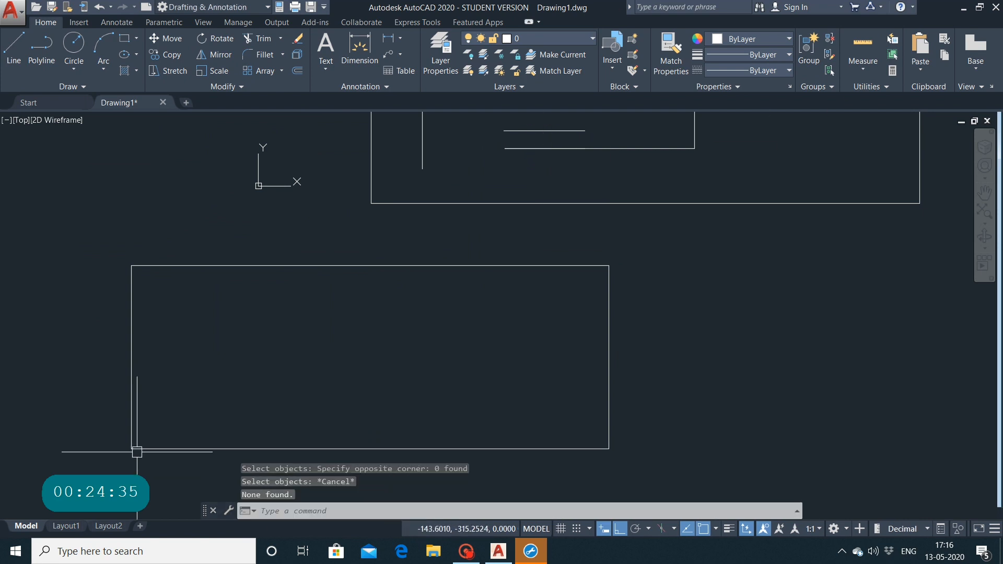
View the history of undoable commands, close it without choosing an entry, and undo the last command.
{"action": "left_click", "coordinate": [110, 7]}
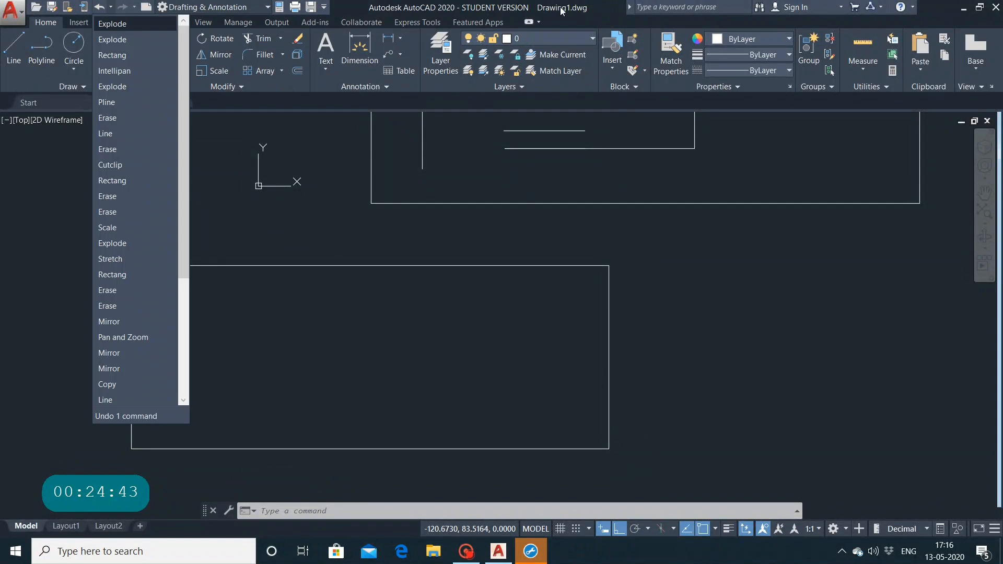
{"action": "key", "text": "Escape"}
{"action": "key", "text": "Escape"}
{"action": "key", "text": "Escape"}
{"action": "key", "text": "Escape"}
{"action": "key", "text": "ctrl+z"}
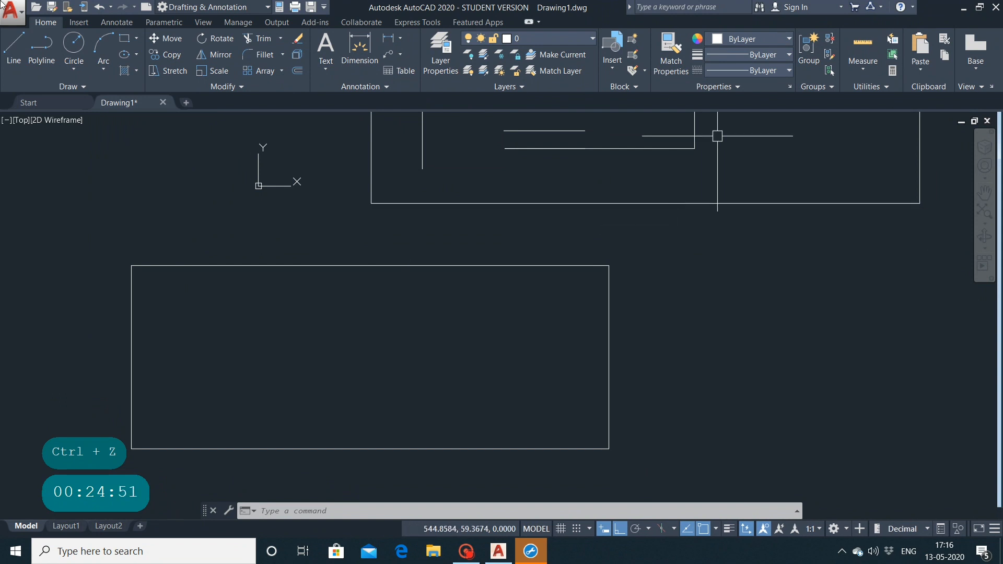
{"action": "key", "text": "Escape"}
Switch the Clean Screen display on and back off twice to view the shapes in the enlarged drawing area.
{"action": "key", "text": "ctrl+0"}
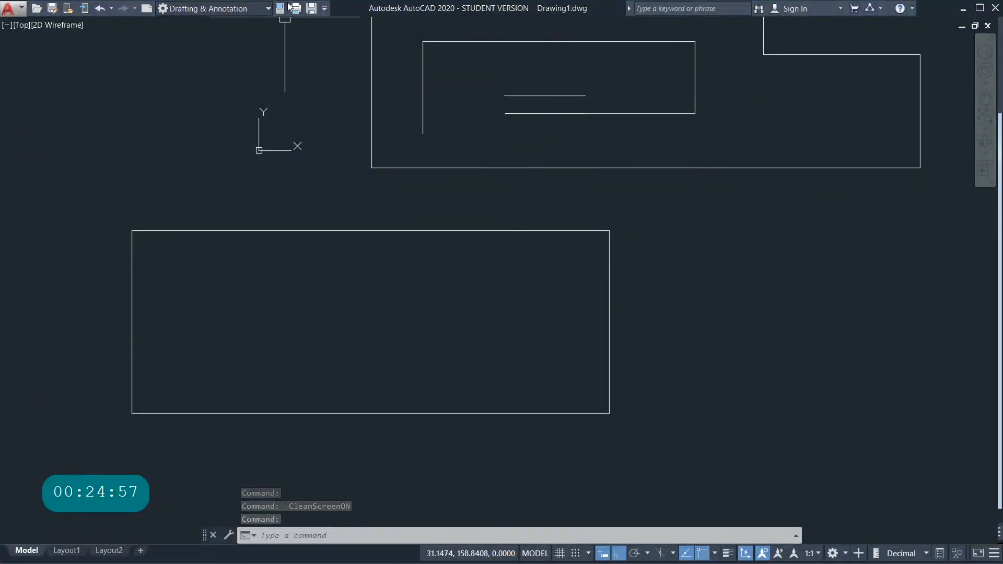
{"action": "key", "text": "ctrl+0"}
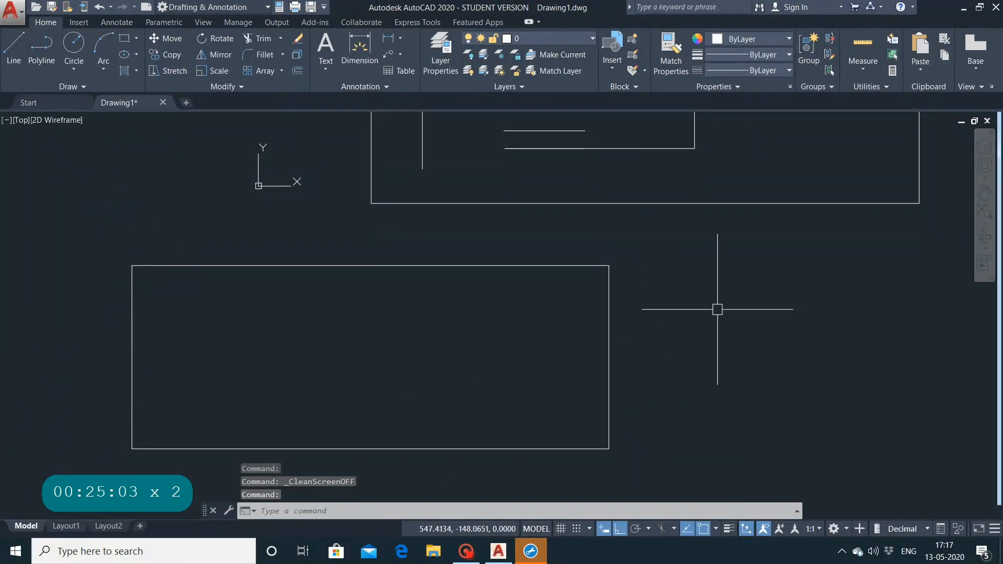
{"action": "mouse_move", "coordinate": [714, 300]}
{"action": "middle_mouse_down"}
{"action": "mouse_move", "coordinate": [611, 372]}
{"action": "mouse_move", "coordinate": [605, 387]}
{"action": "middle_mouse_up"}
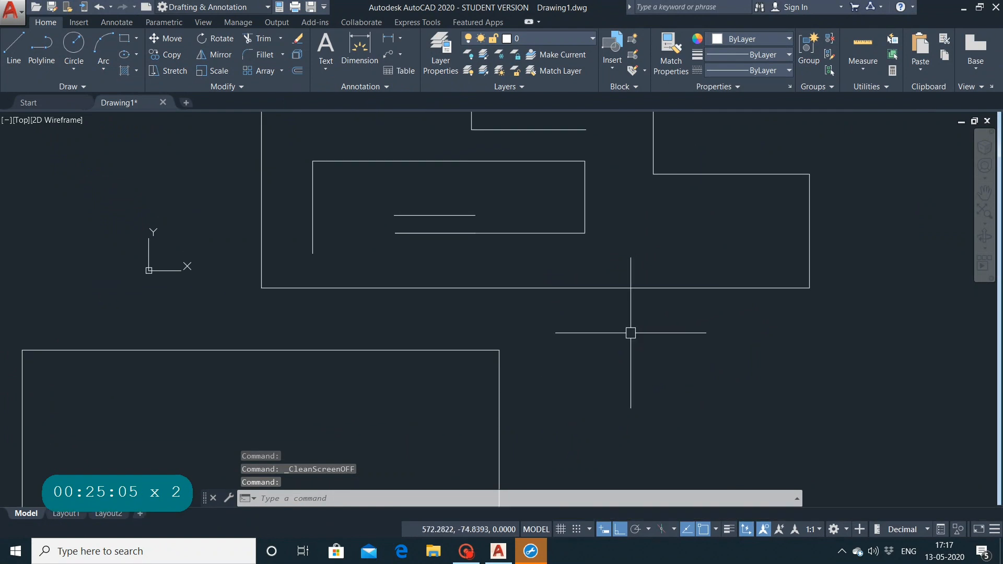
{"action": "scroll", "coordinate": [631, 332], "scroll_direction": "down", "scroll_amount": 2}
{"action": "mouse_move", "coordinate": [631, 336]}
{"action": "middle_mouse_down"}
{"action": "mouse_move", "coordinate": [584, 385]}
{"action": "mouse_move", "coordinate": [585, 376]}
{"action": "middle_mouse_up"}
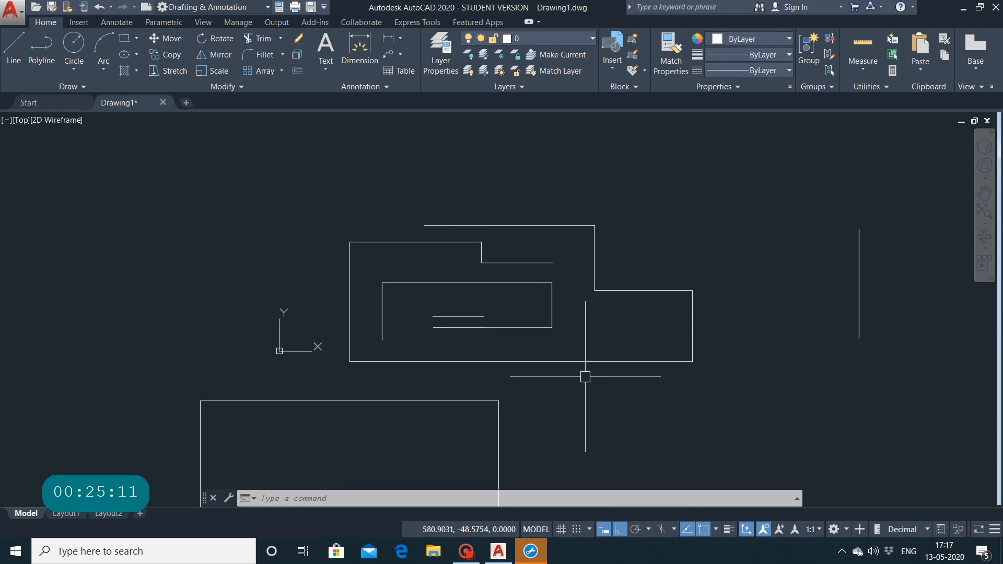
{"action": "key", "text": "ctrl+0"}
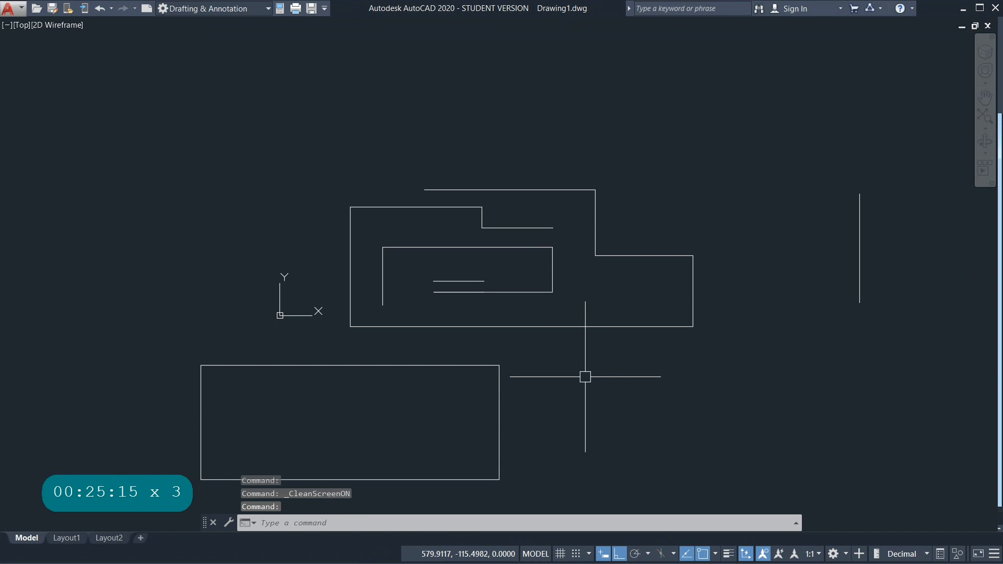
{"action": "key", "text": "ctrl+0"}
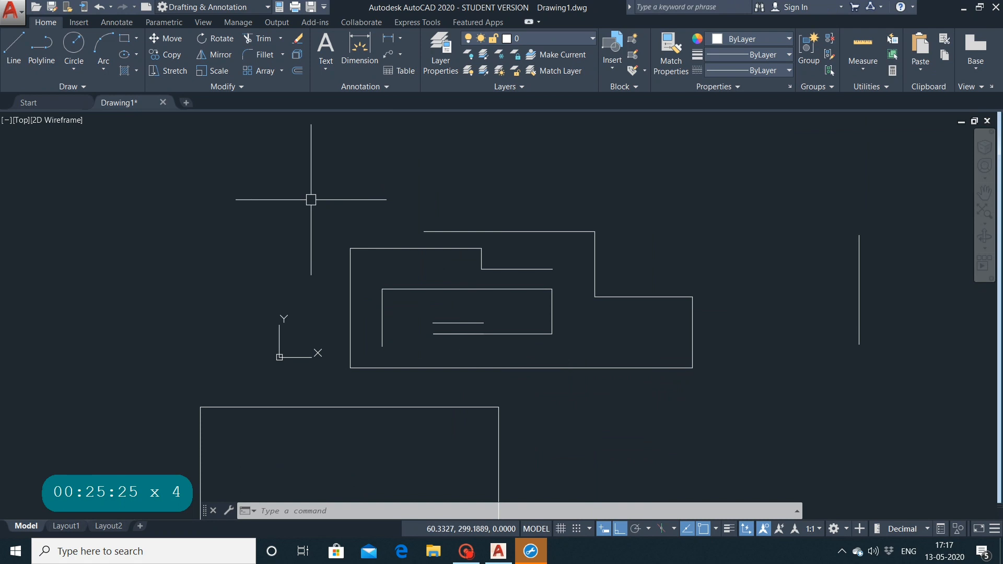
Erase all the shapes in the drawing with one crossing selection.
{"action": "left_click", "coordinate": [910, 174]}
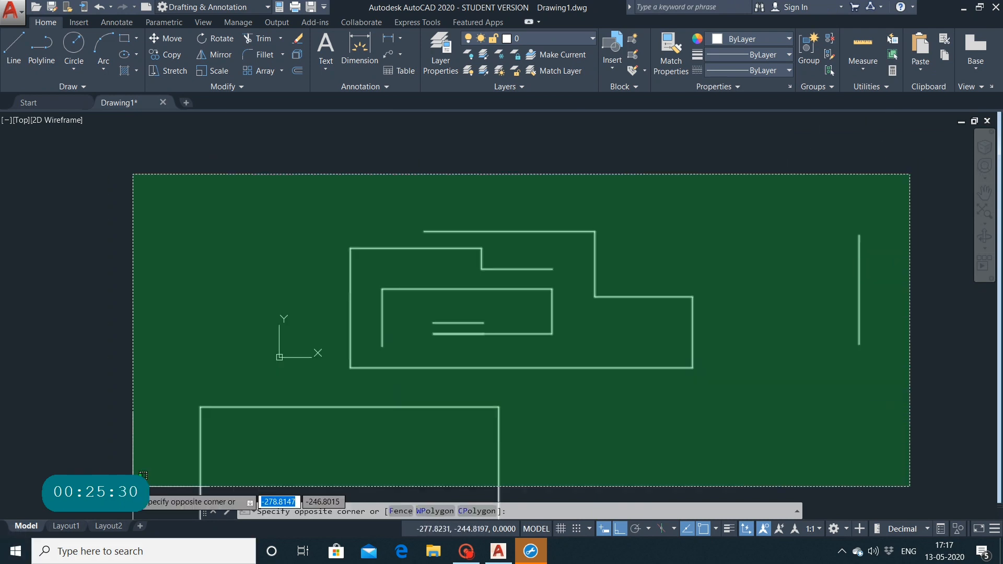
{"action": "left_click", "coordinate": [23, 494]}
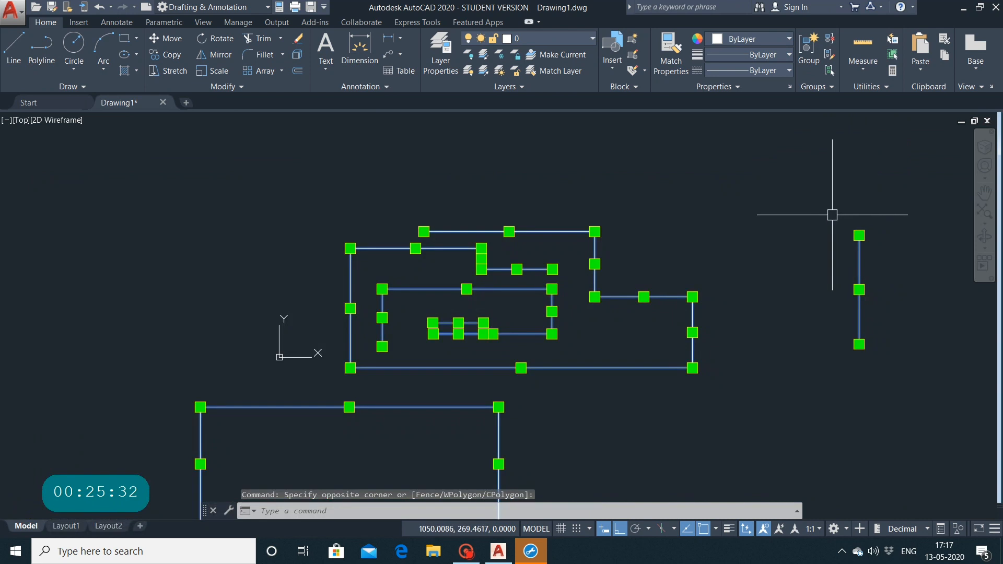
{"action": "key", "text": "Delete"}
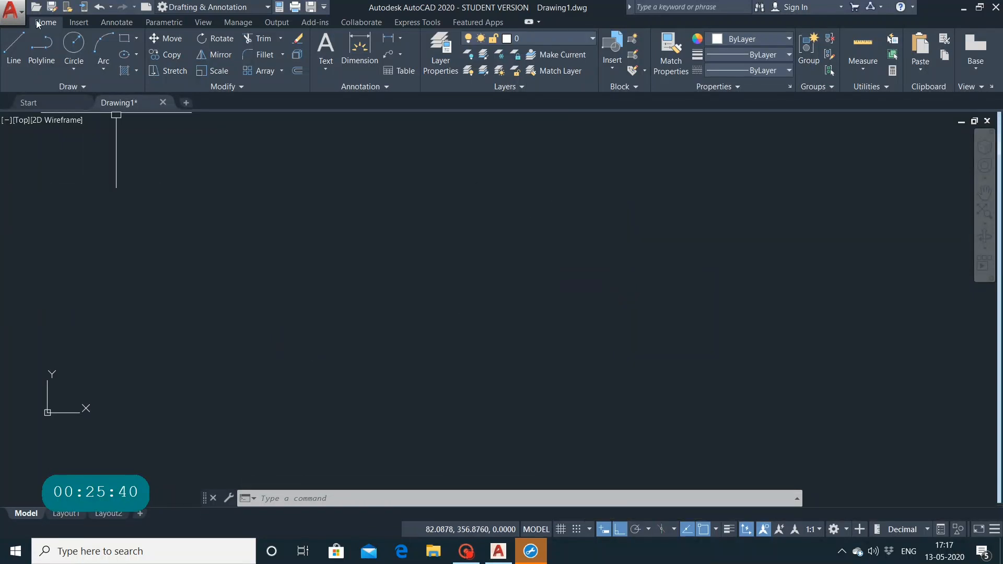
Draw a single long horizontal line across the upper part of the empty drawing area.
{"action": "left_click", "coordinate": [21, 57]}
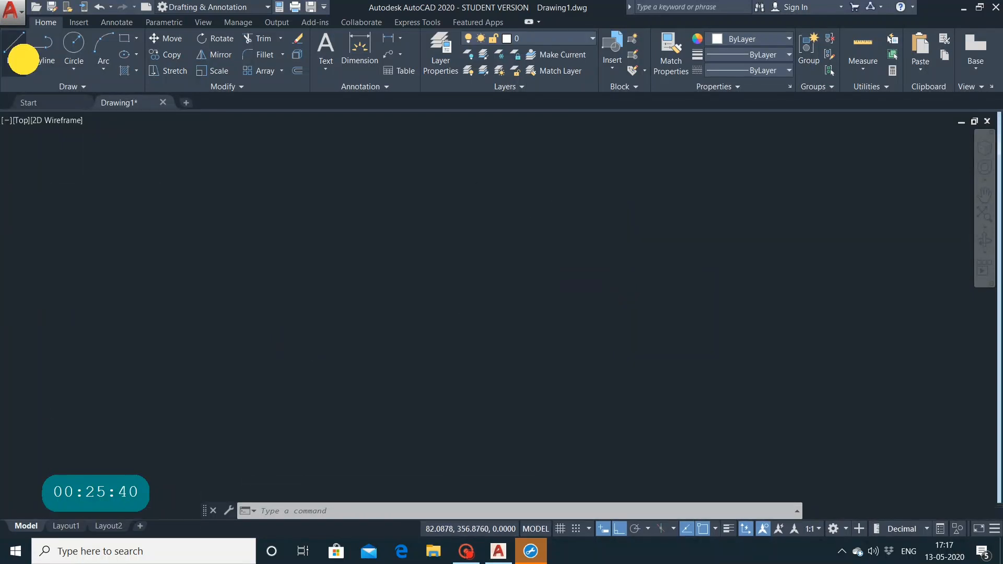
{"action": "left_click", "coordinate": [293, 178]}
{"action": "left_click", "coordinate": [686, 194]}
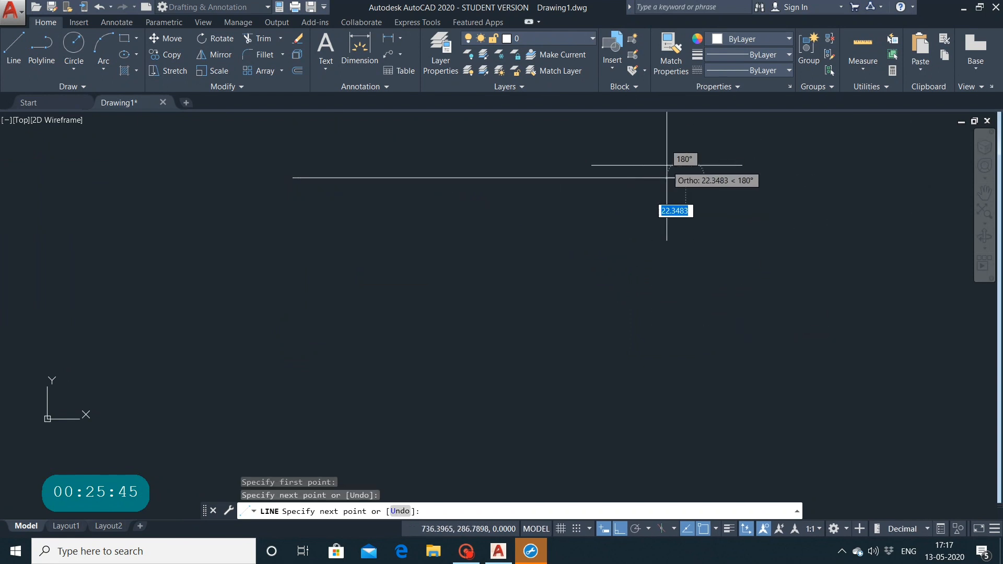
{"action": "key", "text": "Escape"}
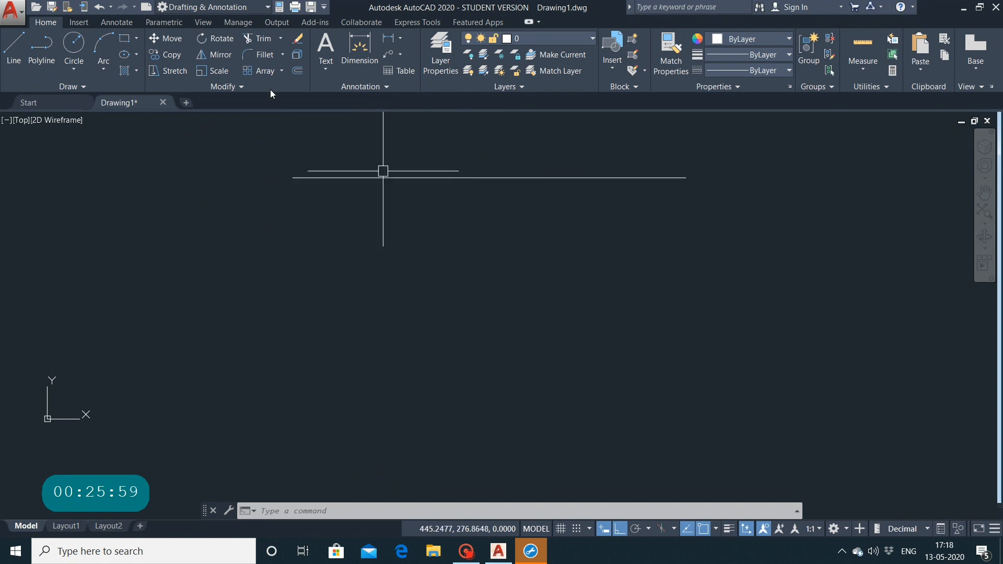
Offset the horizontal line by a distance of 50.
{"action": "left_click", "coordinate": [296, 71]}
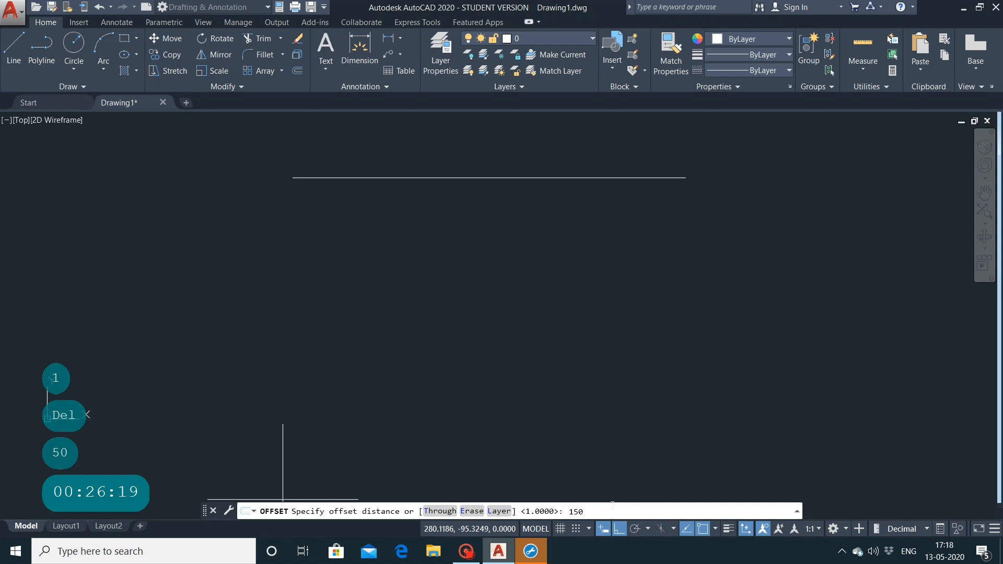
{"action": "key", "text": "BackSpace"}
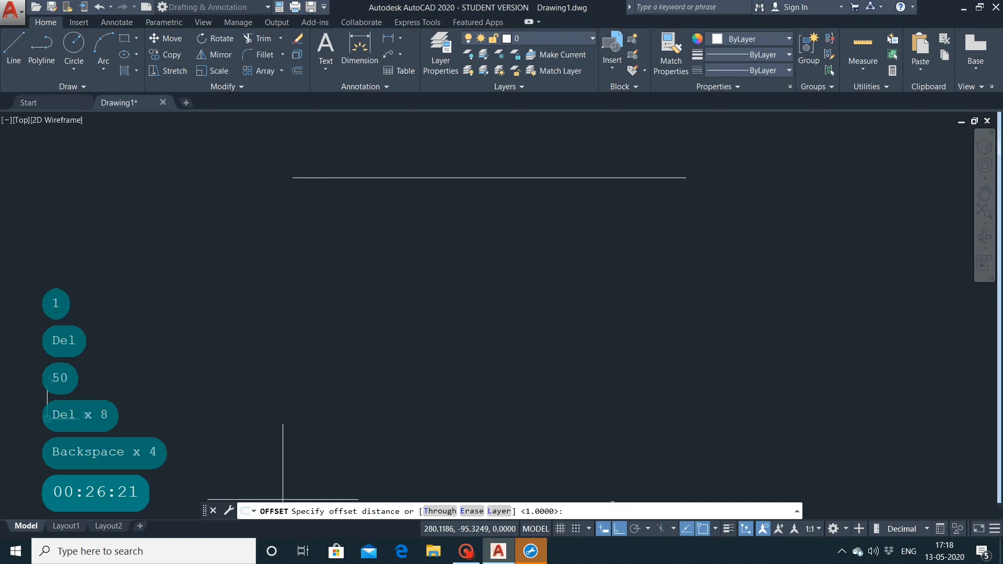
{"action": "key", "text": "Return"}
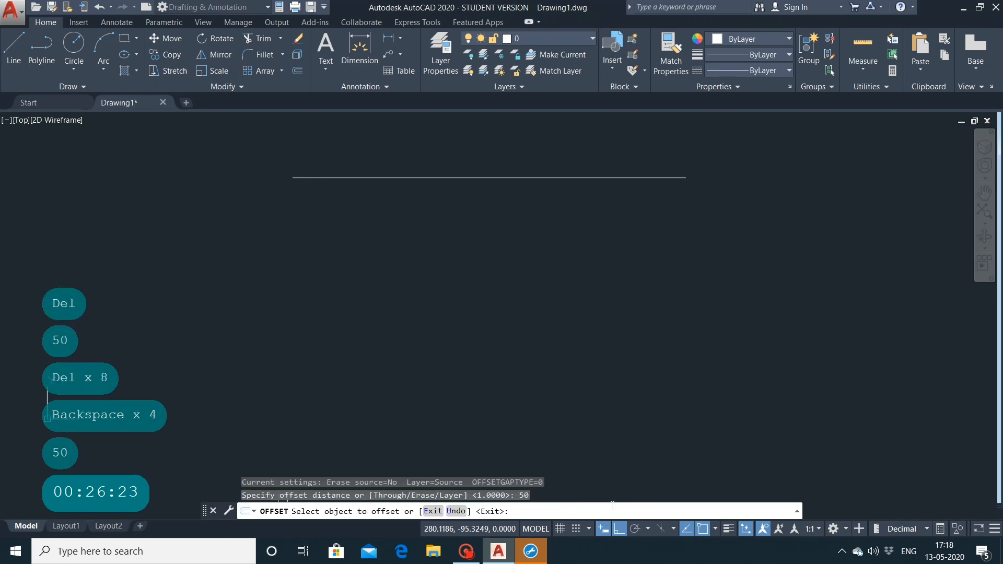
{"action": "left_click", "coordinate": [492, 178]}
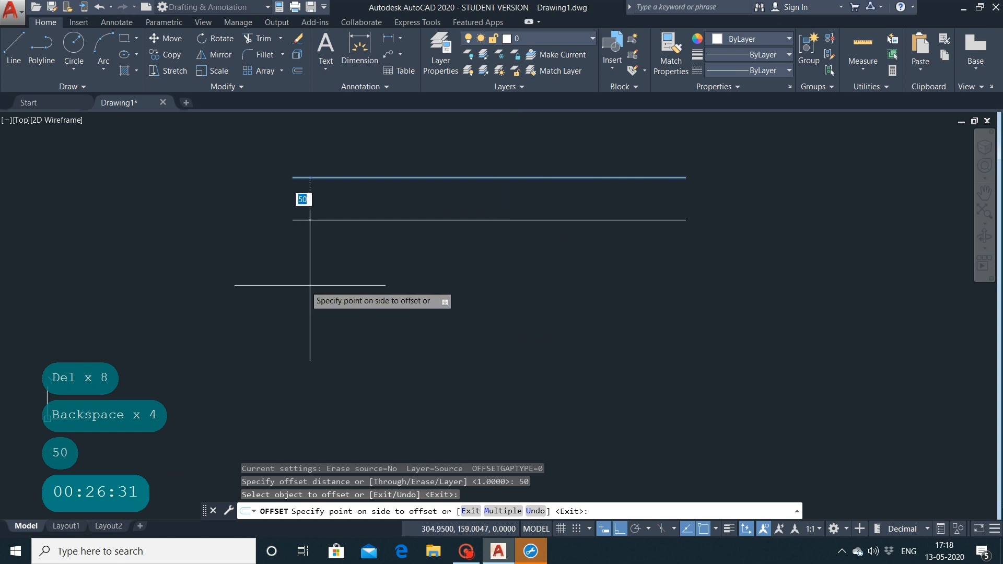
Offset the uppermost horizontal line downward at 50-unit spacing, each time from the newest line, to make six parallel lines.
{"action": "left_click", "coordinate": [441, 244]}
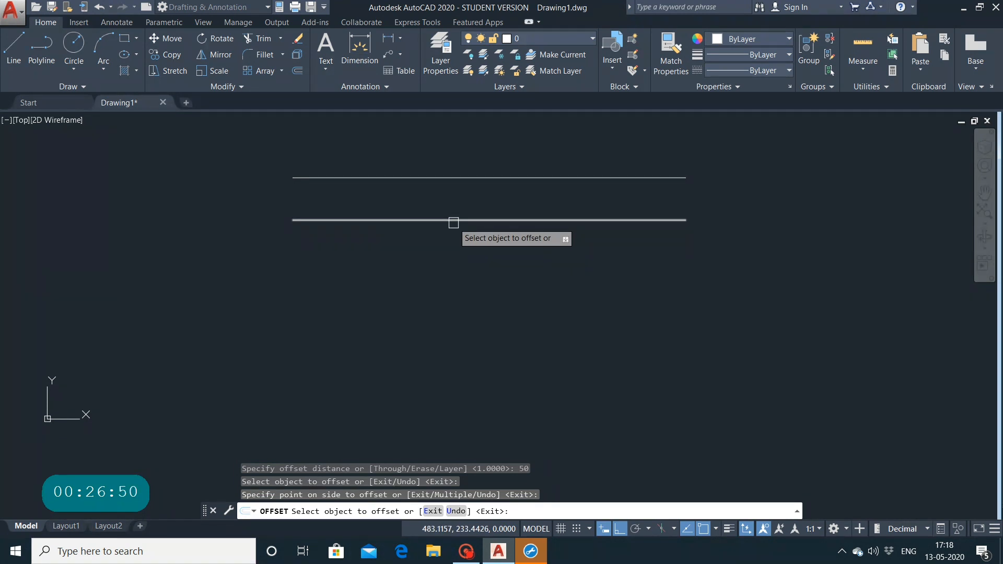
{"action": "left_click", "coordinate": [454, 223]}
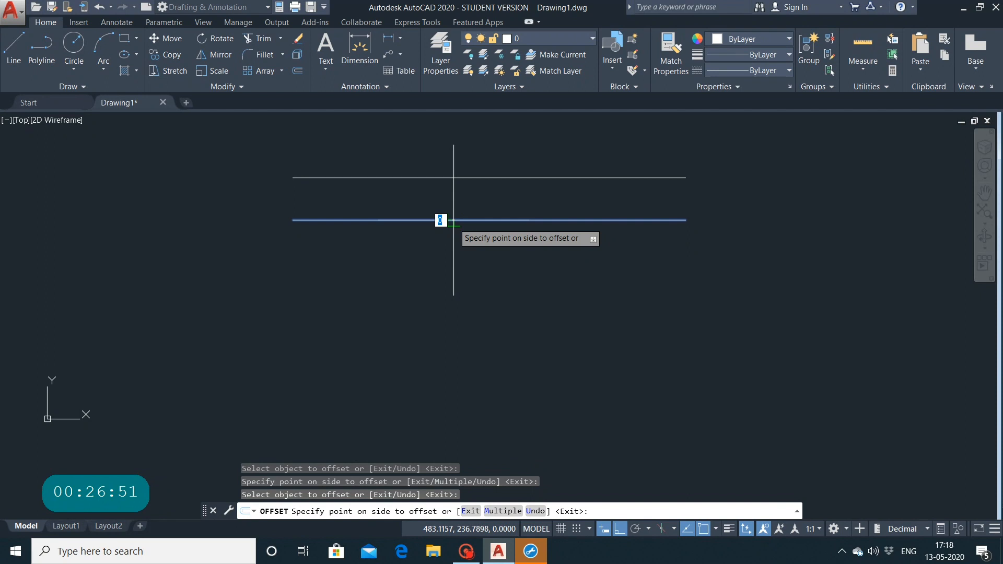
{"action": "left_click", "coordinate": [463, 271]}
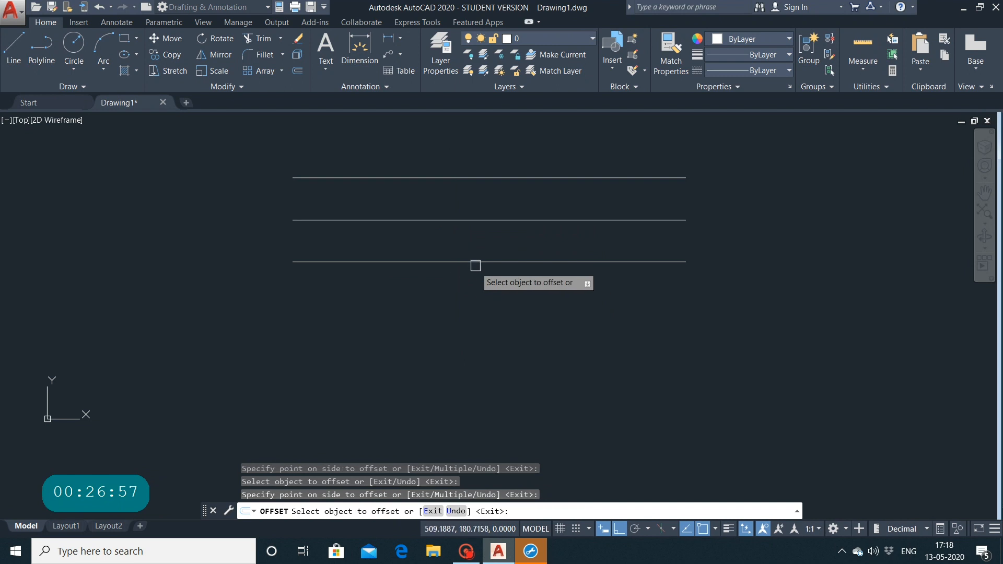
{"action": "left_click", "coordinate": [475, 262]}
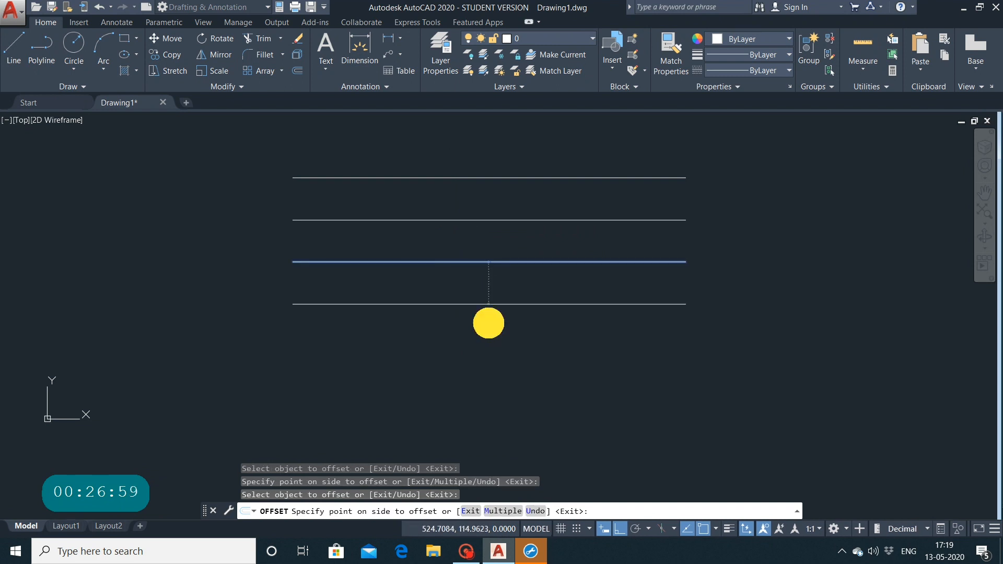
{"action": "left_click", "coordinate": [489, 322]}
{"action": "left_click", "coordinate": [500, 303]}
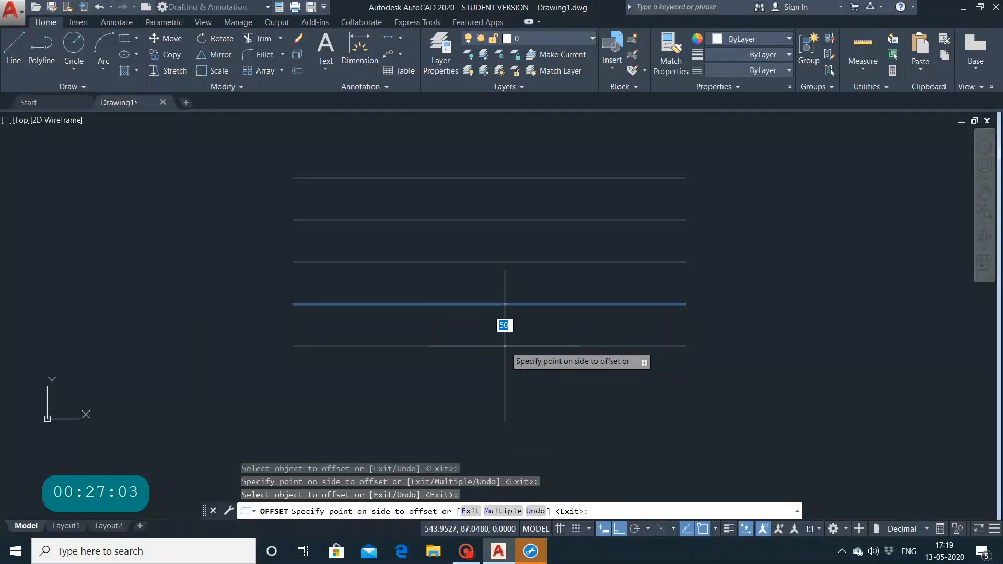
{"action": "left_click", "coordinate": [498, 365]}
{"action": "left_click", "coordinate": [488, 344]}
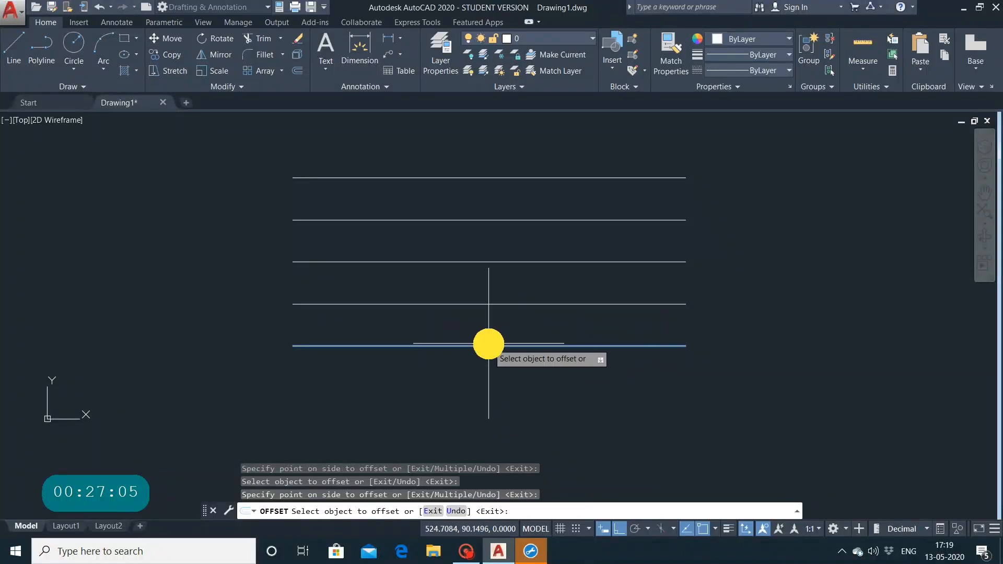
{"action": "left_click", "coordinate": [490, 389]}
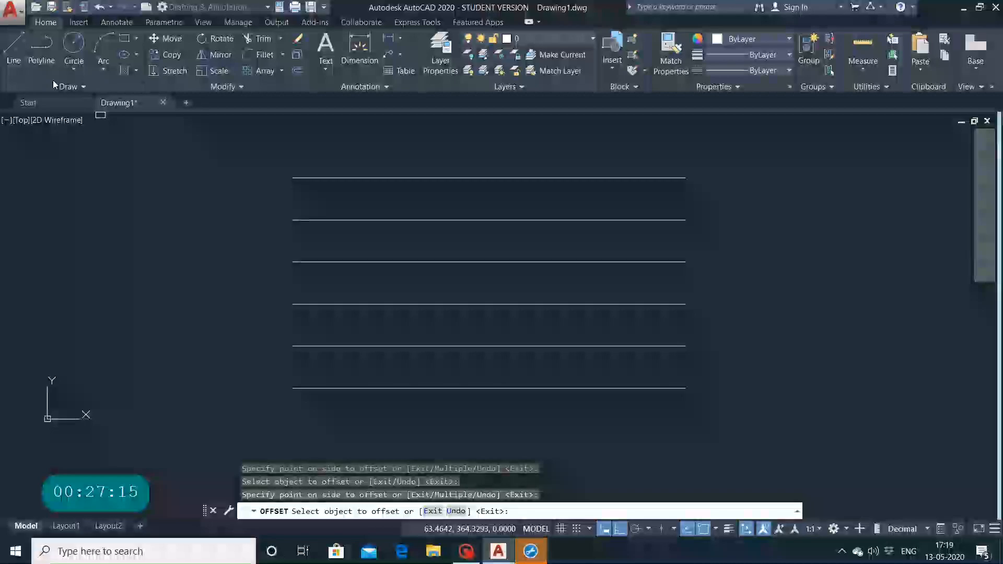
{"action": "left_click", "coordinate": [163, 56]}
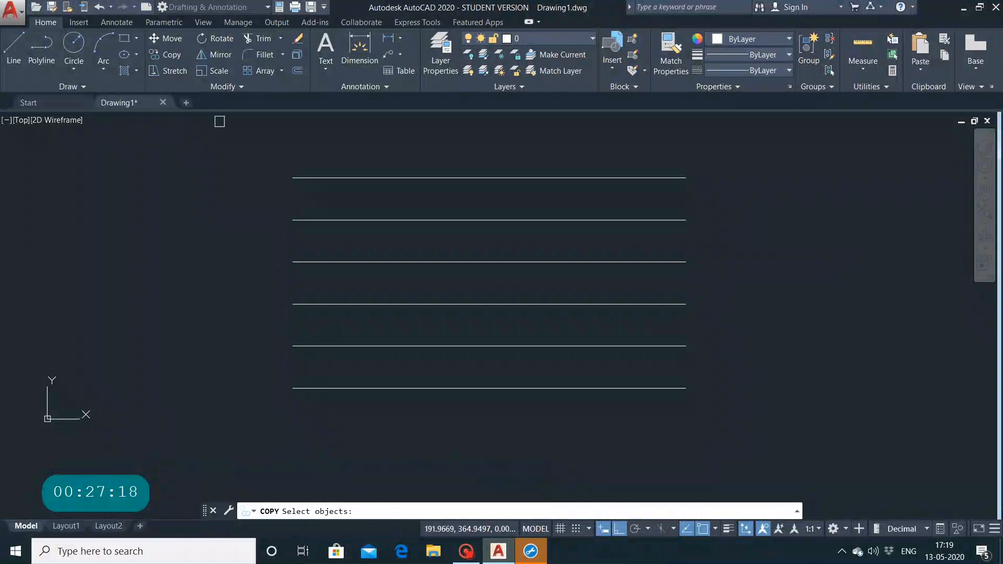
{"action": "left_click", "coordinate": [398, 178]}
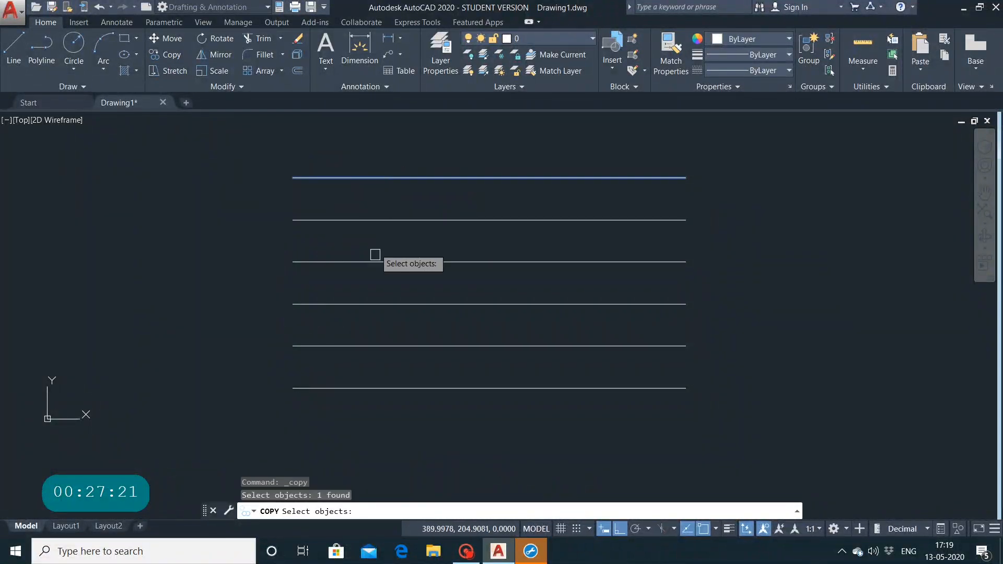
{"action": "key", "text": "Return"}
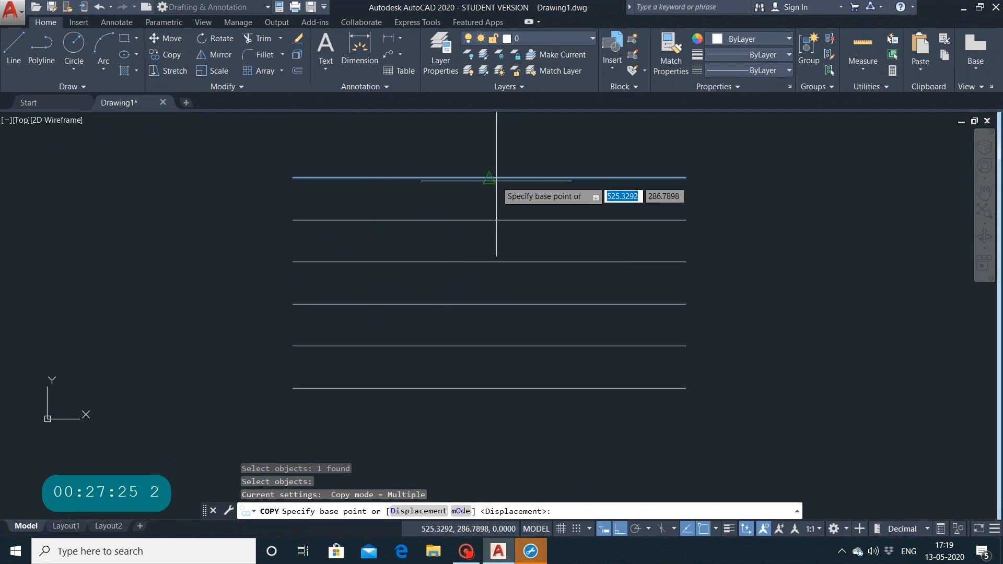
{"action": "left_click", "coordinate": [488, 178]}
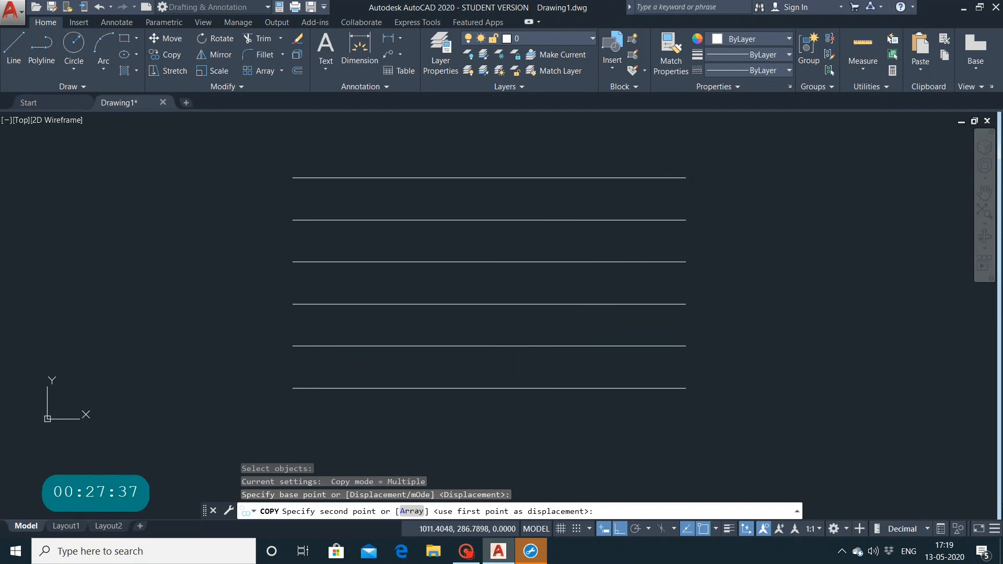
{"action": "key", "text": "Escape"}
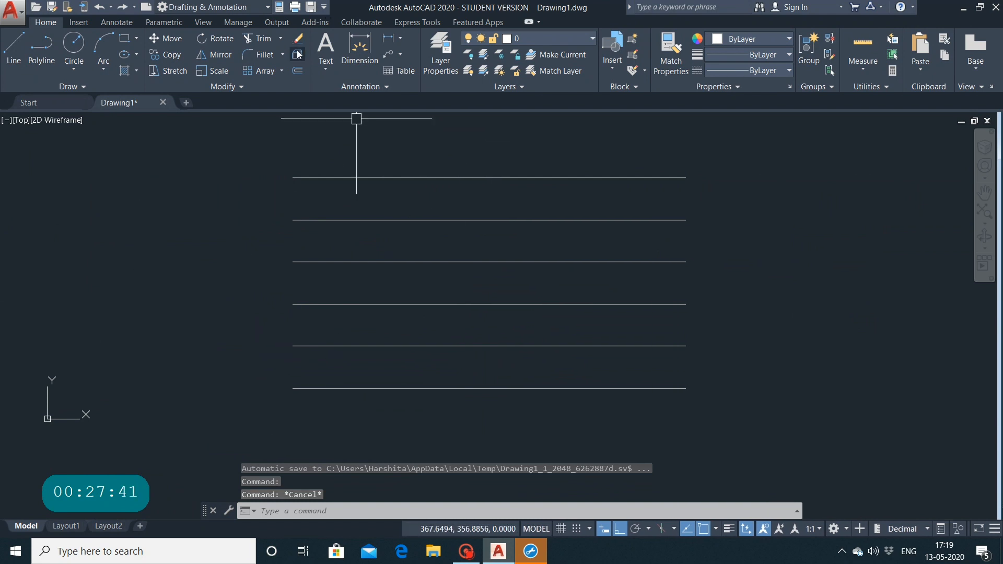
Draw a horizontal line about 540 units long below the six parallel lines, extending past them at both ends.
{"action": "left_click", "coordinate": [297, 69]}
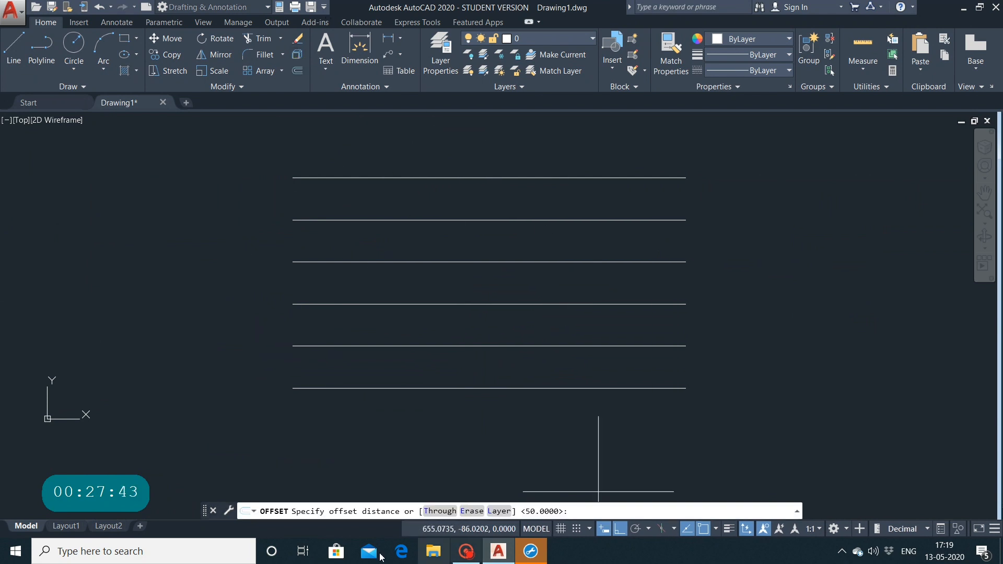
{"action": "left_click", "coordinate": [440, 510]}
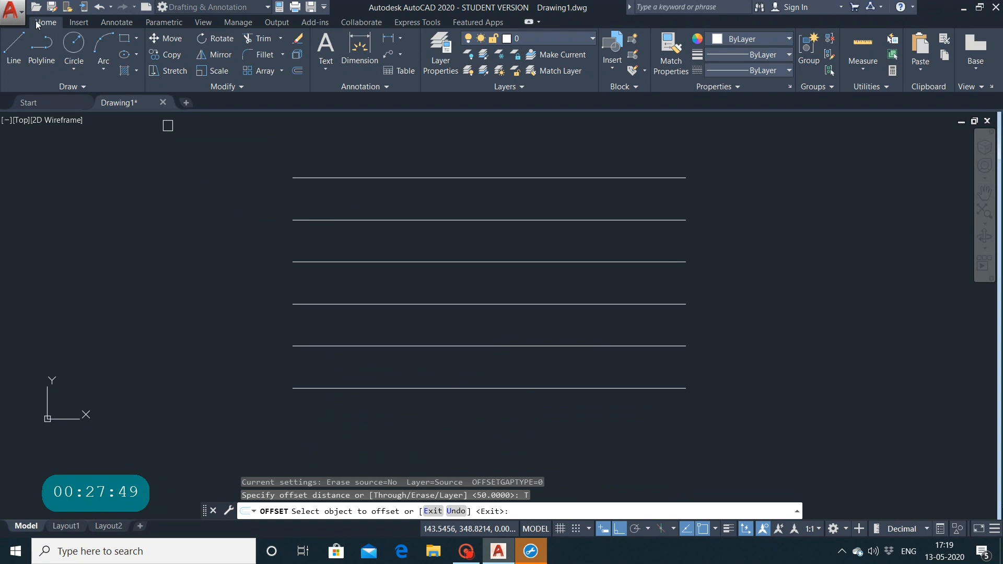
{"action": "left_click", "coordinate": [21, 48]}
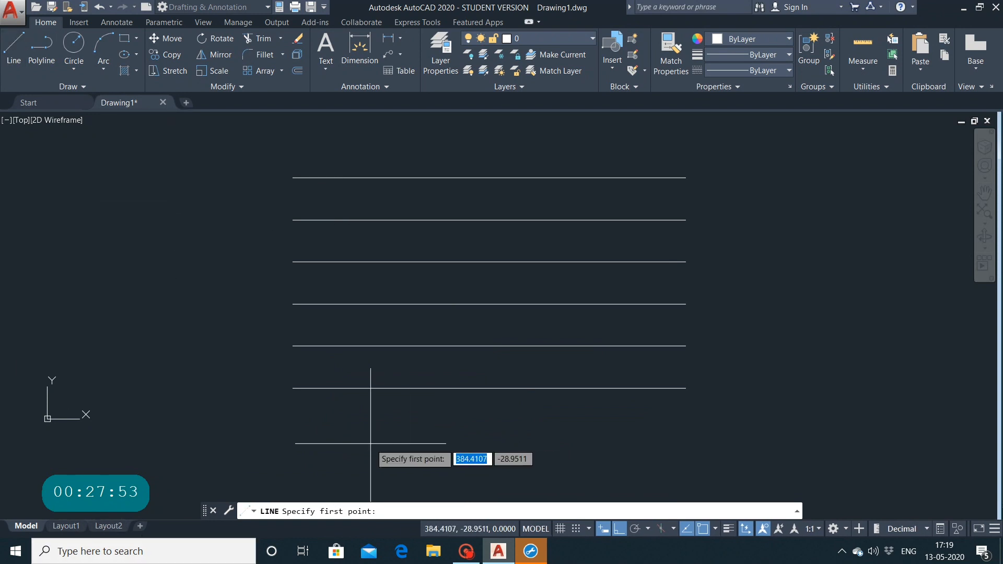
{"action": "left_click", "coordinate": [280, 441]}
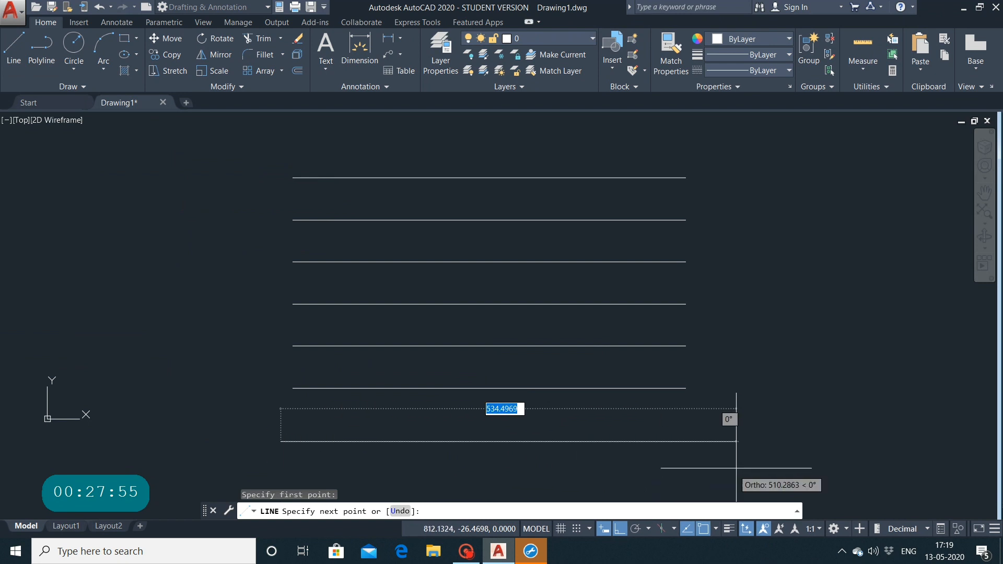
{"action": "left_click", "coordinate": [737, 442]}
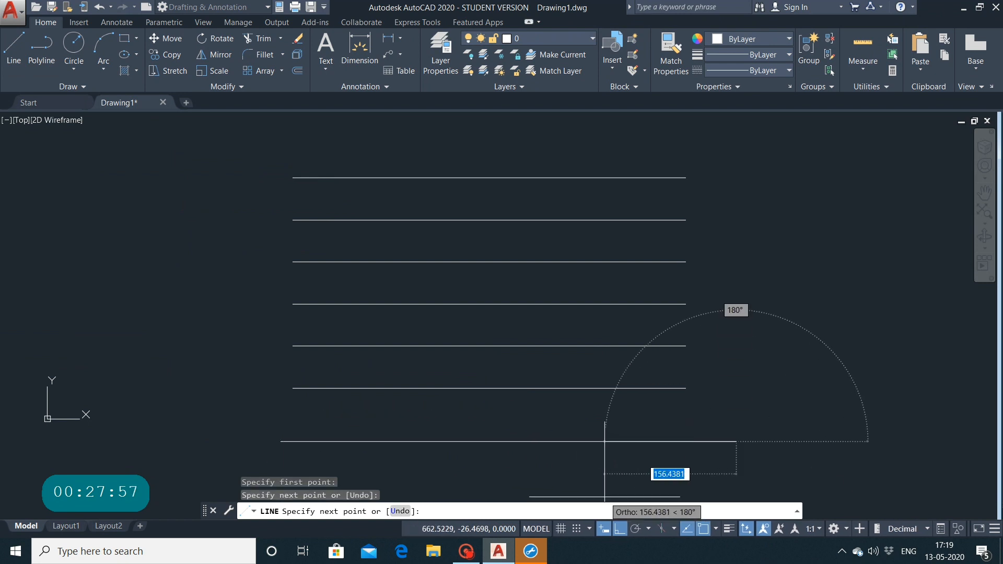
{"action": "key", "text": "Escape"}
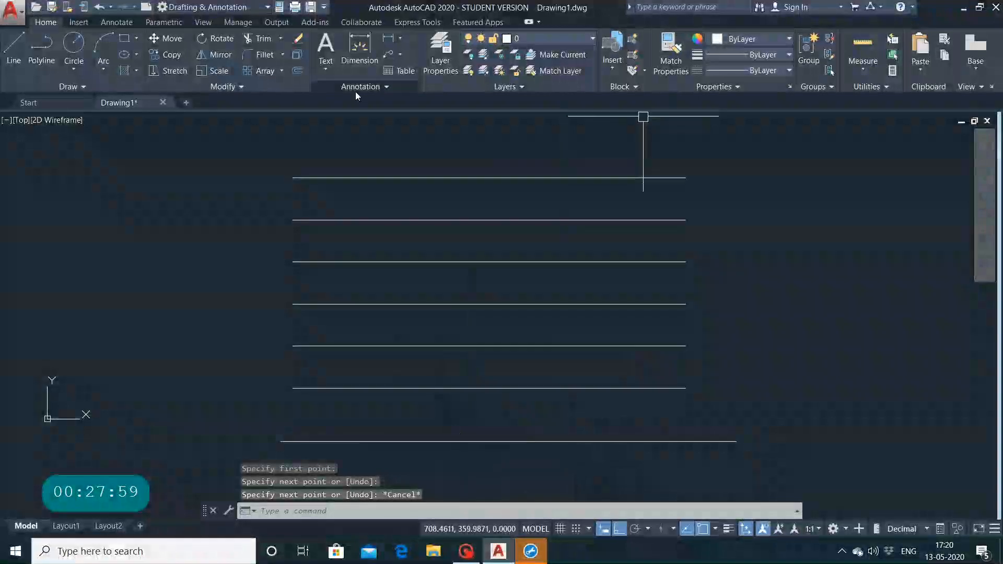
Offset the lowest of the six lines onto the longer line, picking the gap between them, about 63 units, as the distance.
{"action": "left_click", "coordinate": [298, 56]}
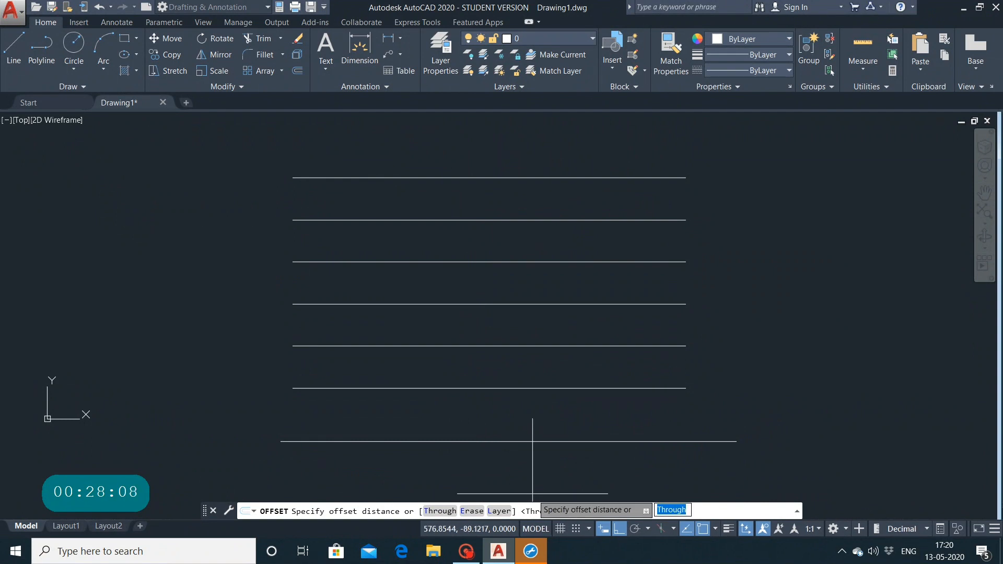
{"action": "left_click", "coordinate": [517, 440]}
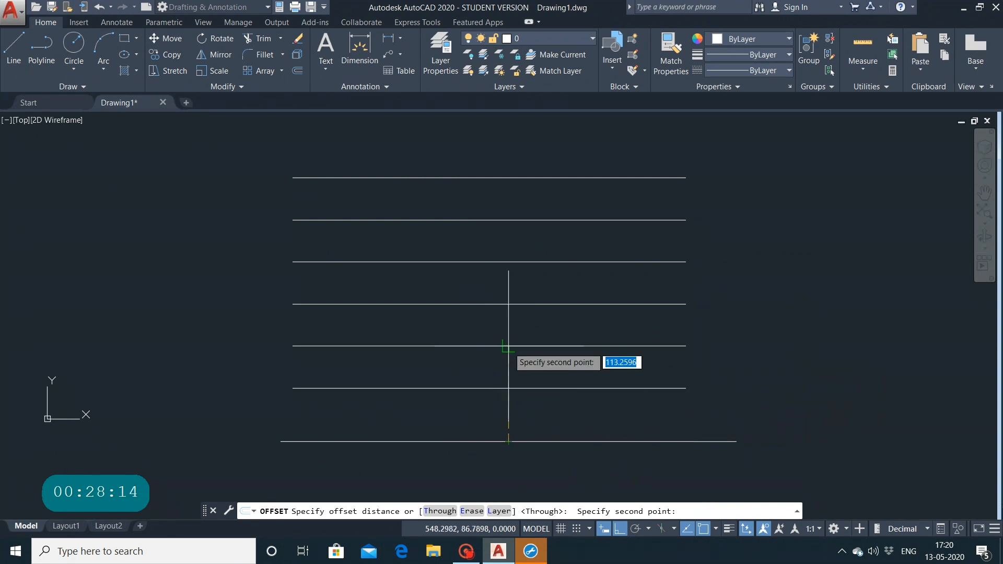
{"action": "left_click", "coordinate": [509, 388]}
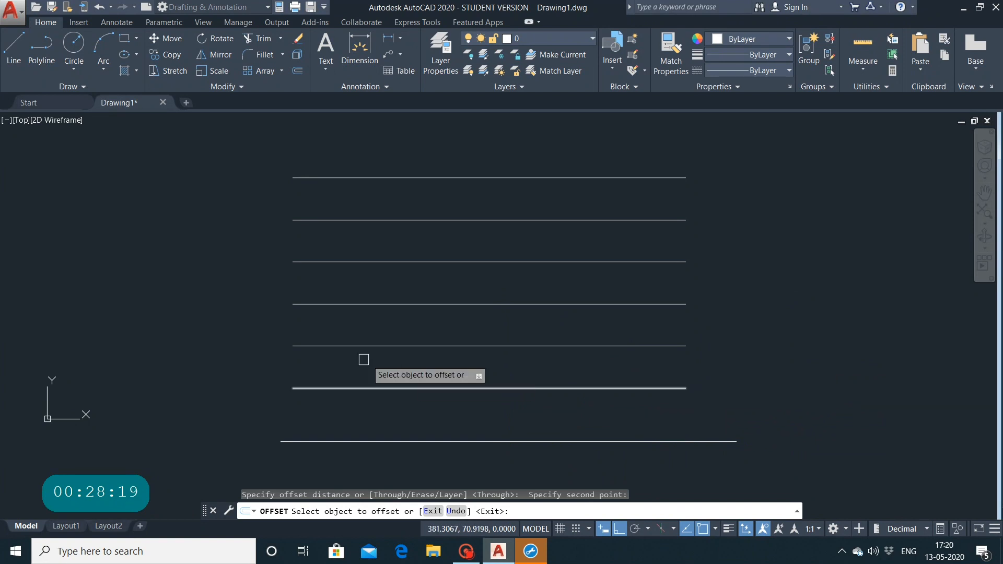
{"action": "left_click", "coordinate": [497, 388]}
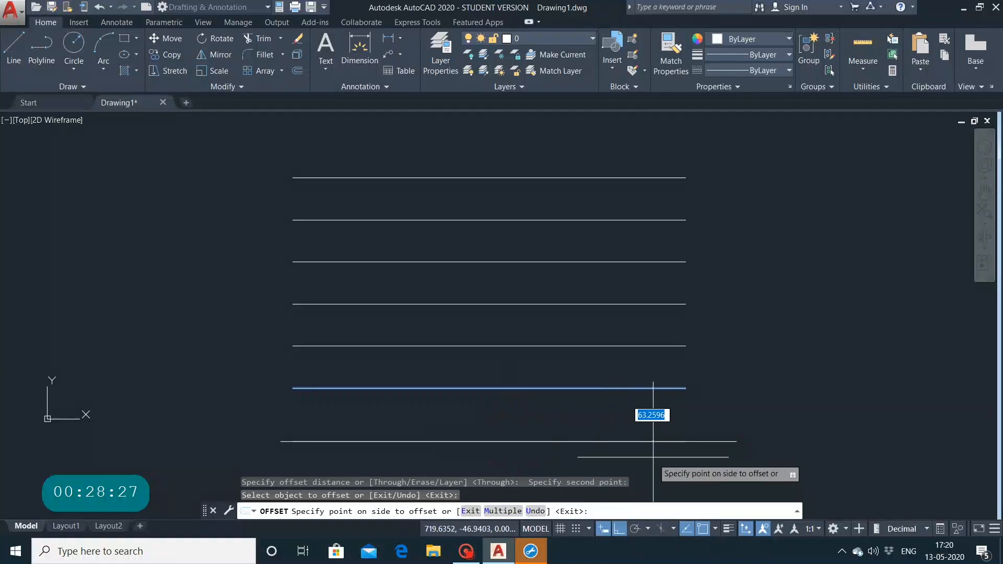
{"action": "left_click", "coordinate": [706, 441]}
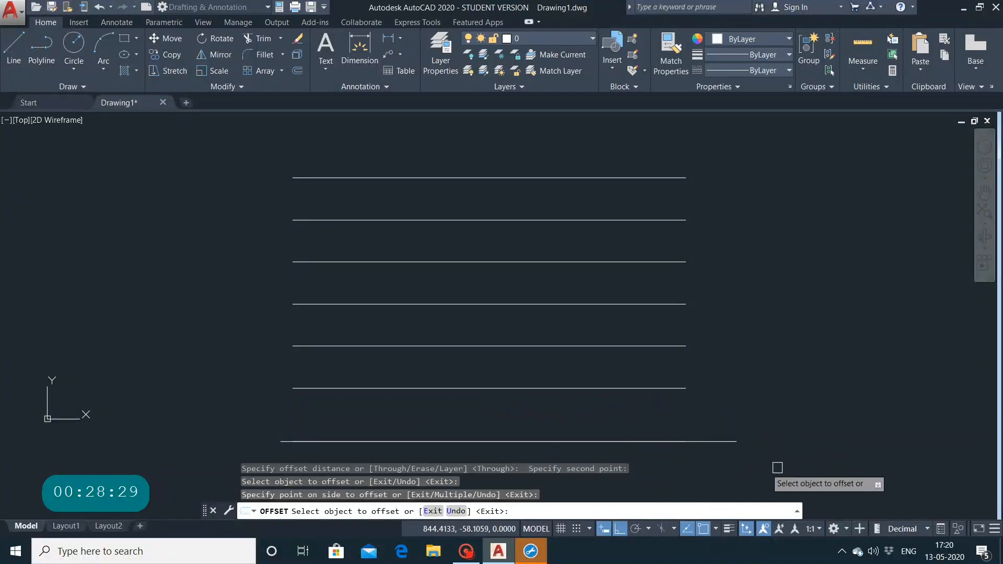
Offset the longer line downward twice at the same picked distance, the second time from the new copy.
{"action": "scroll", "coordinate": [667, 437], "scroll_direction": "down", "scroll_amount": 3}
{"action": "middle_click_drag", "start_coordinate": [636, 379], "coordinate": [652, 266]}
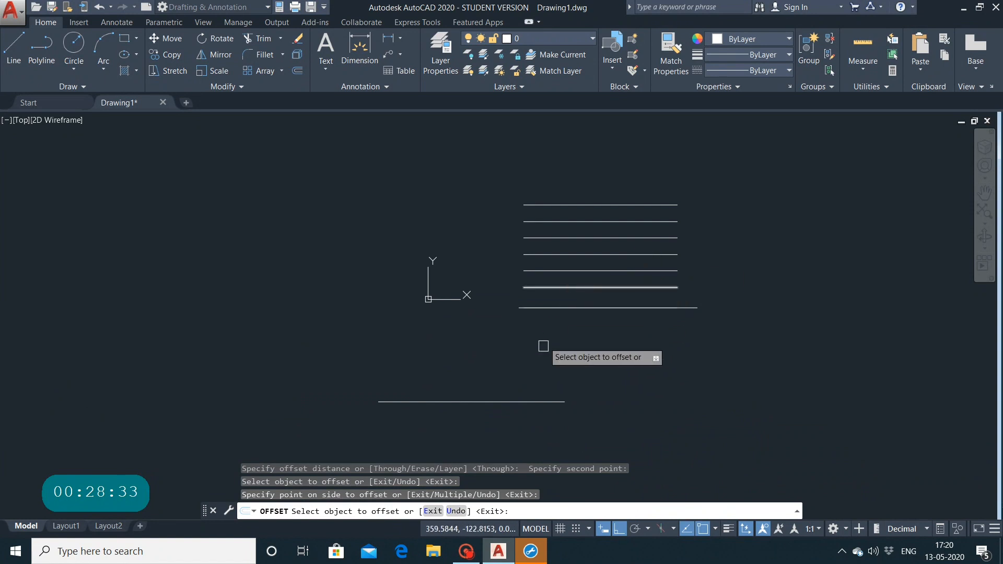
{"action": "mouse_move", "coordinate": [541, 392]}
{"action": "middle_mouse_down"}
{"action": "mouse_move", "coordinate": [559, 396]}
{"action": "mouse_move", "coordinate": [630, 279]}
{"action": "mouse_move", "coordinate": [590, 308]}
{"action": "middle_mouse_up"}
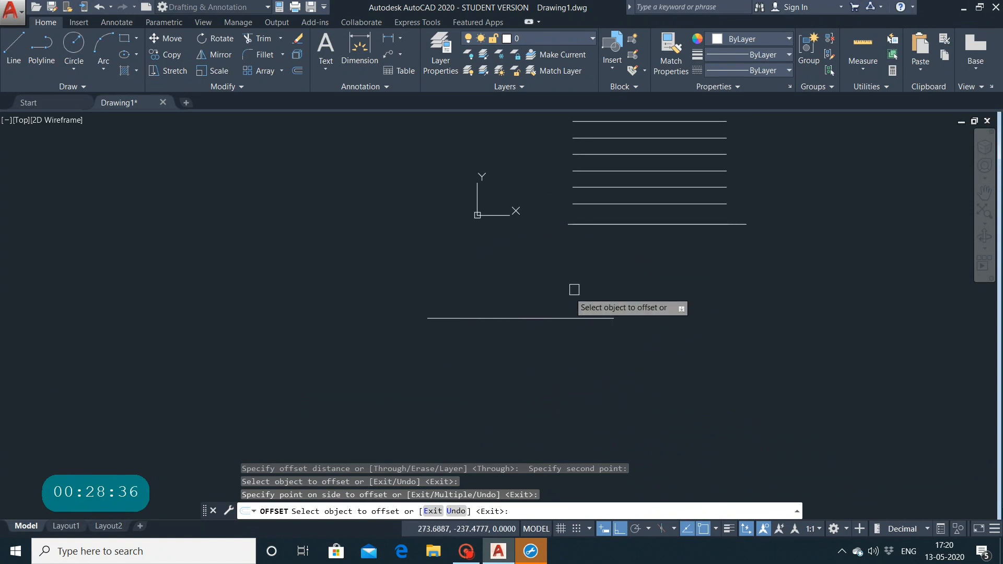
{"action": "left_click", "coordinate": [593, 225]}
{"action": "left_click", "coordinate": [575, 286]}
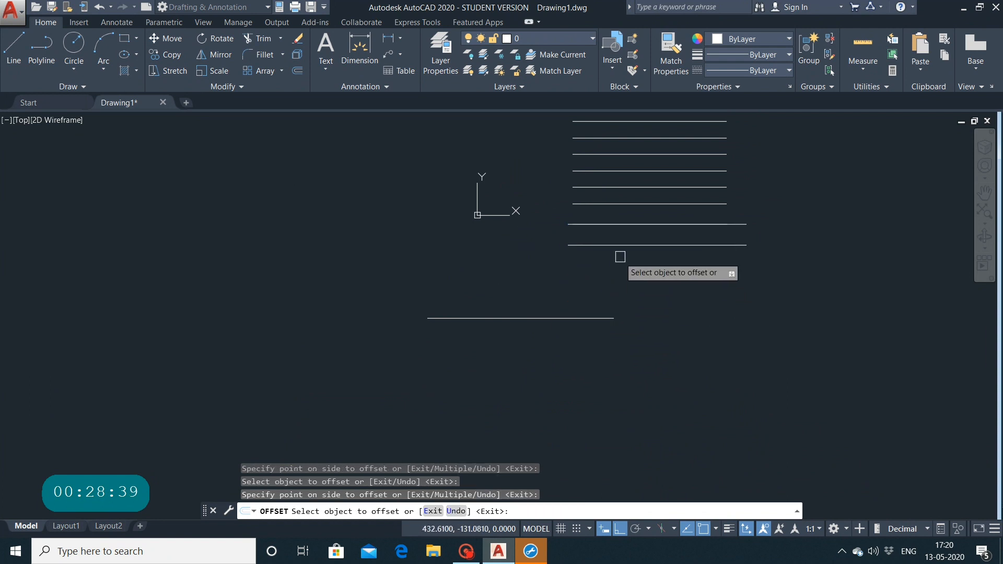
{"action": "left_click", "coordinate": [623, 246]}
{"action": "left_click", "coordinate": [603, 296]}
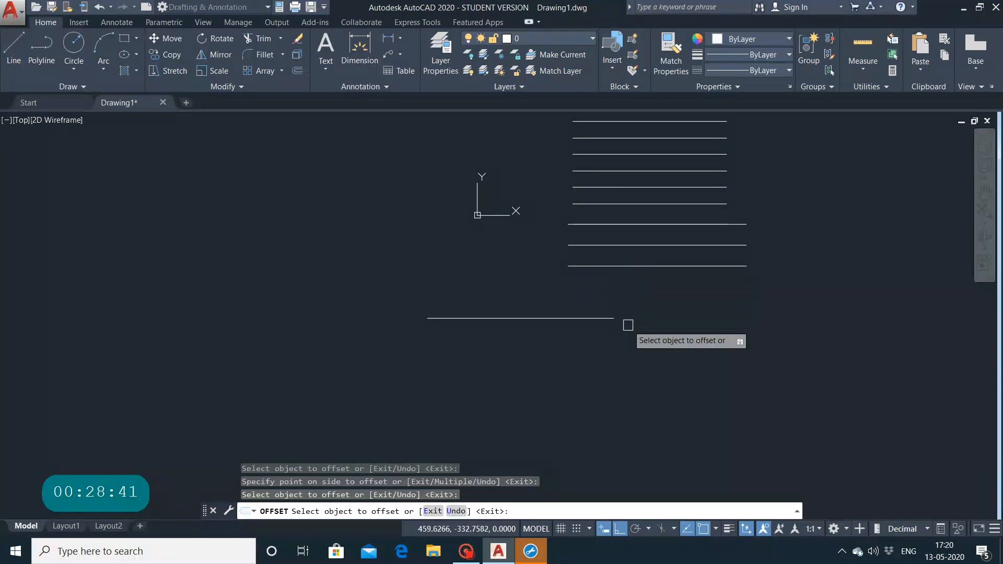
End the offset command and undo the recent offsets together with the longer line drawn below the six lines.
{"action": "key", "text": "Escape"}
{"action": "key", "text": "ctrl+z"}
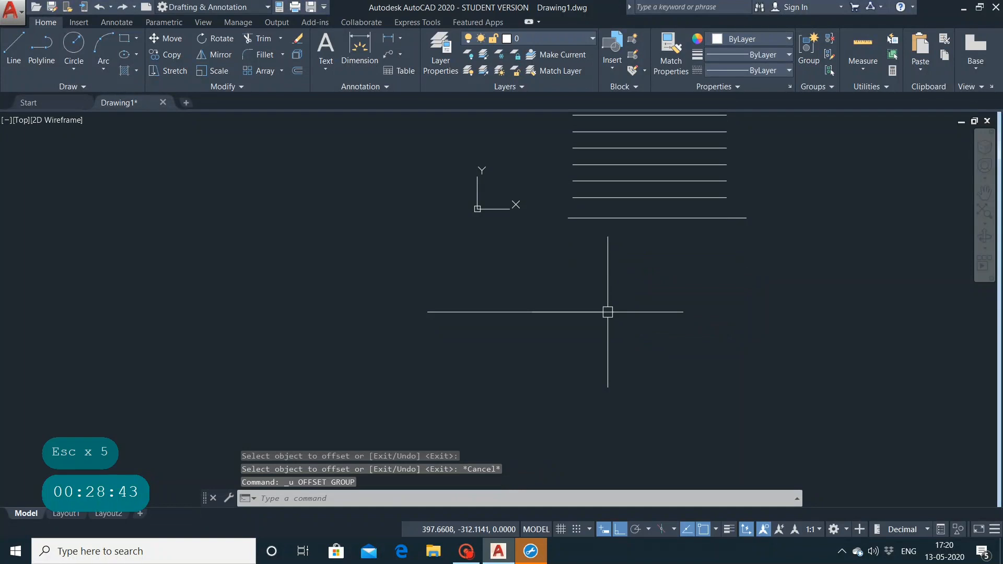
{"action": "key", "text": "ctrl+z"}
{"action": "key", "text": "ctrl+z"}
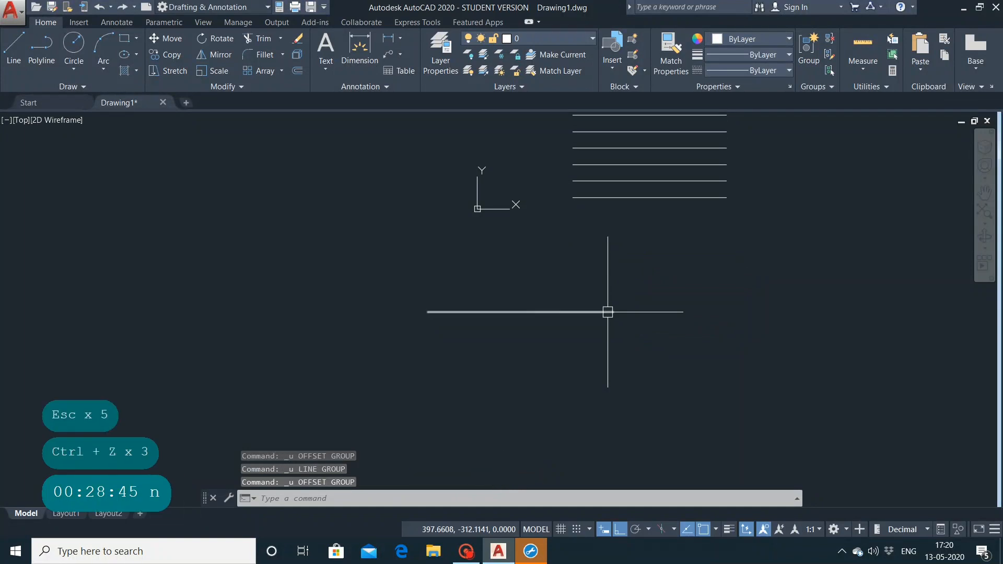
Delete the separate stray horizontal line below the group of six parallel lines.
{"action": "left_click", "coordinate": [411, 294]}
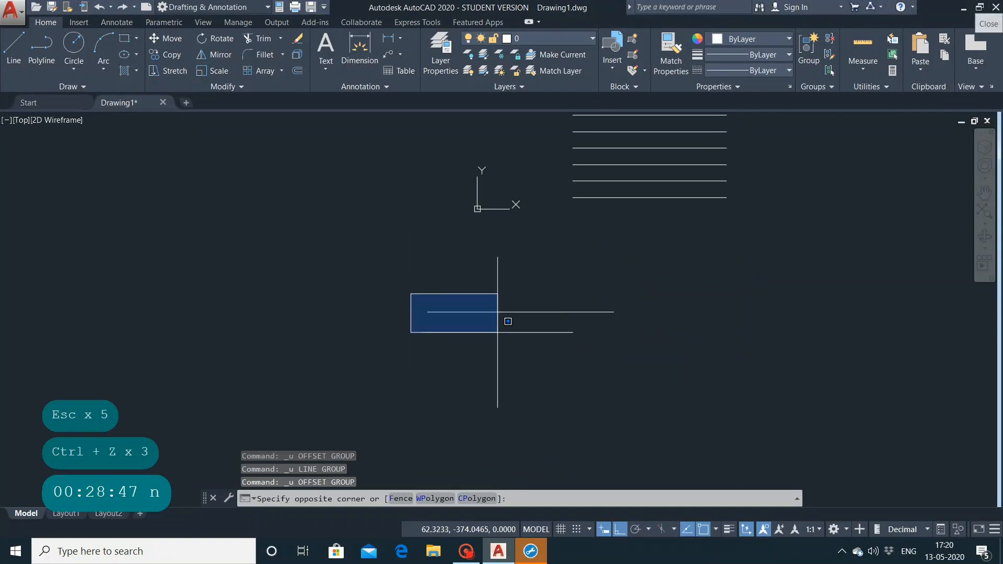
{"action": "left_click", "coordinate": [796, 345]}
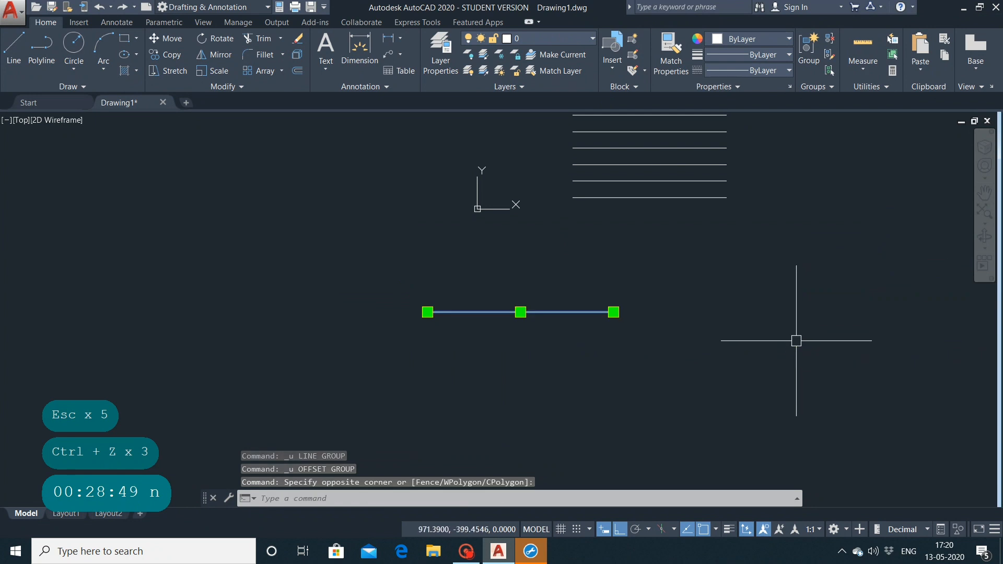
{"action": "key", "text": "Delete"}
Bring all six parallel lines back into view, centred in the drawing area.
{"action": "scroll", "coordinate": [657, 233], "scroll_direction": "up", "scroll_amount": 6}
{"action": "middle_click_drag", "start_coordinate": [549, 446], "coordinate": [549, 448]}
{"action": "middle_click_drag", "start_coordinate": [483, 203], "coordinate": [557, 323]}
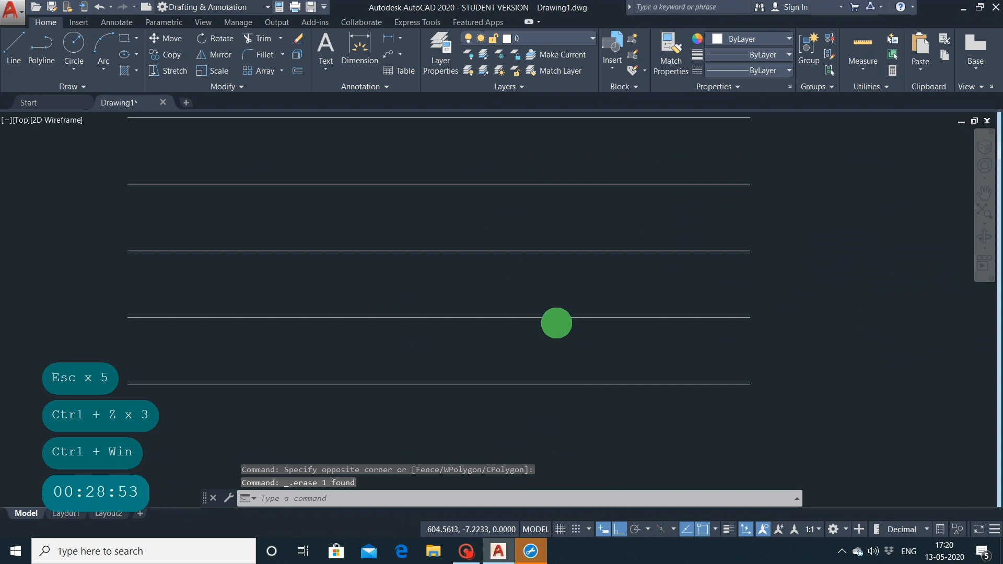
{"action": "mouse_move", "coordinate": [492, 205]}
{"action": "middle_mouse_down"}
{"action": "mouse_move", "coordinate": [576, 308]}
{"action": "mouse_move", "coordinate": [580, 264]}
{"action": "middle_mouse_up"}
{"action": "scroll", "coordinate": [579, 264], "scroll_direction": "down", "scroll_amount": 4}
{"action": "middle_click", "coordinate": [580, 263]}
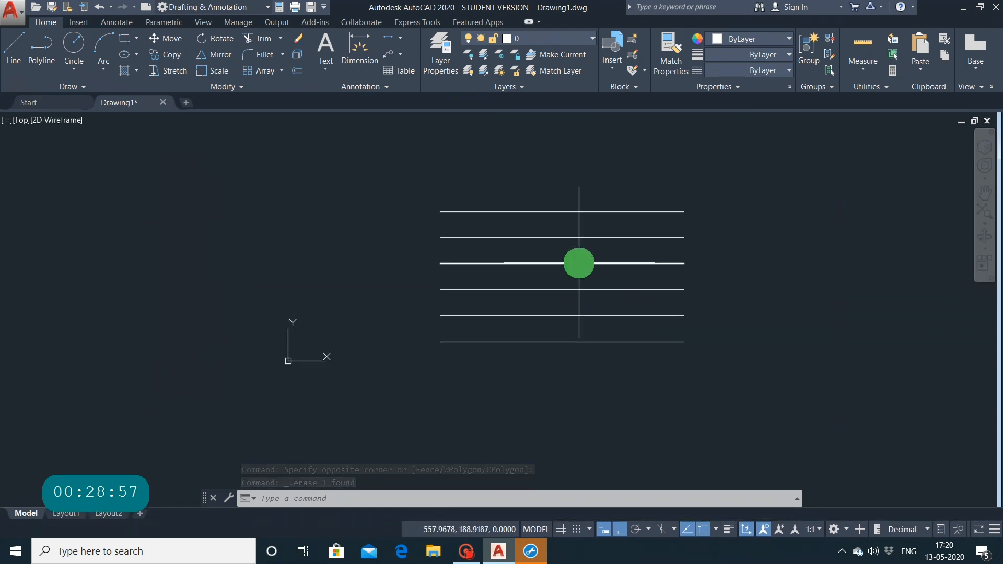
{"action": "scroll", "coordinate": [580, 263], "scroll_direction": "up", "scroll_amount": 2}
{"action": "scroll", "coordinate": [580, 263], "scroll_direction": "down", "scroll_amount": 2}
{"action": "middle_click", "coordinate": [575, 260]}
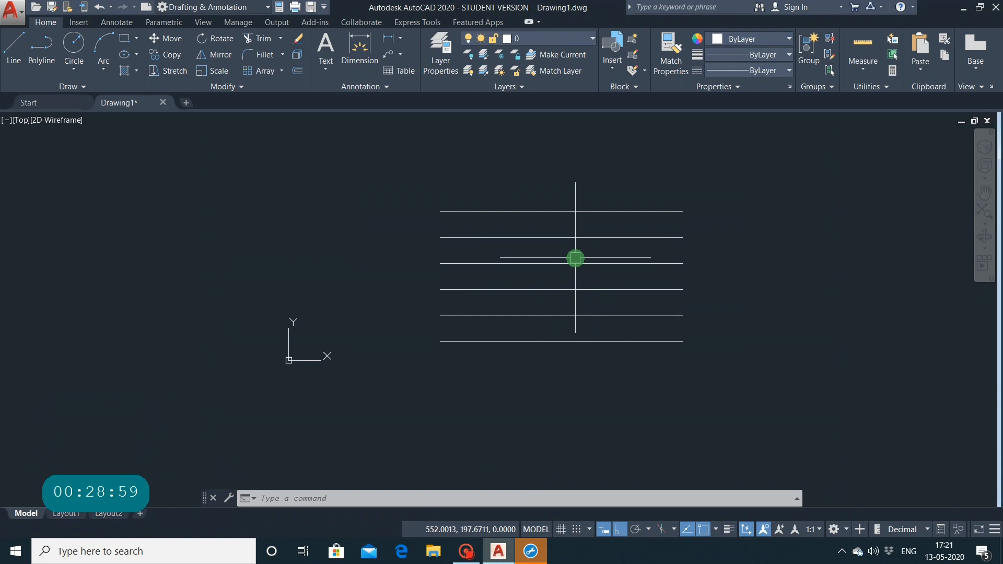
{"action": "scroll", "coordinate": [575, 257], "scroll_direction": "up", "scroll_amount": 2}
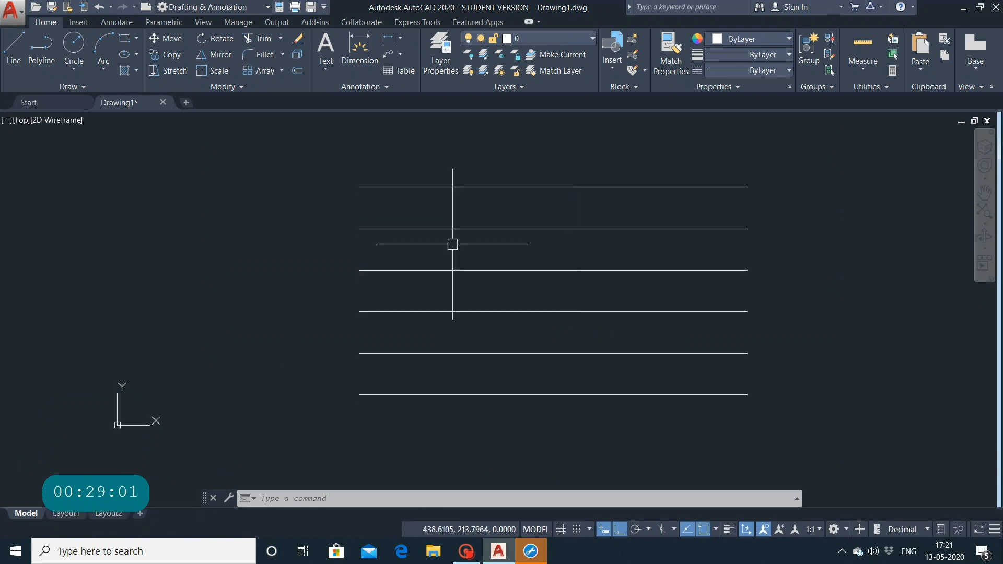
{"action": "middle_click", "coordinate": [117, 283]}
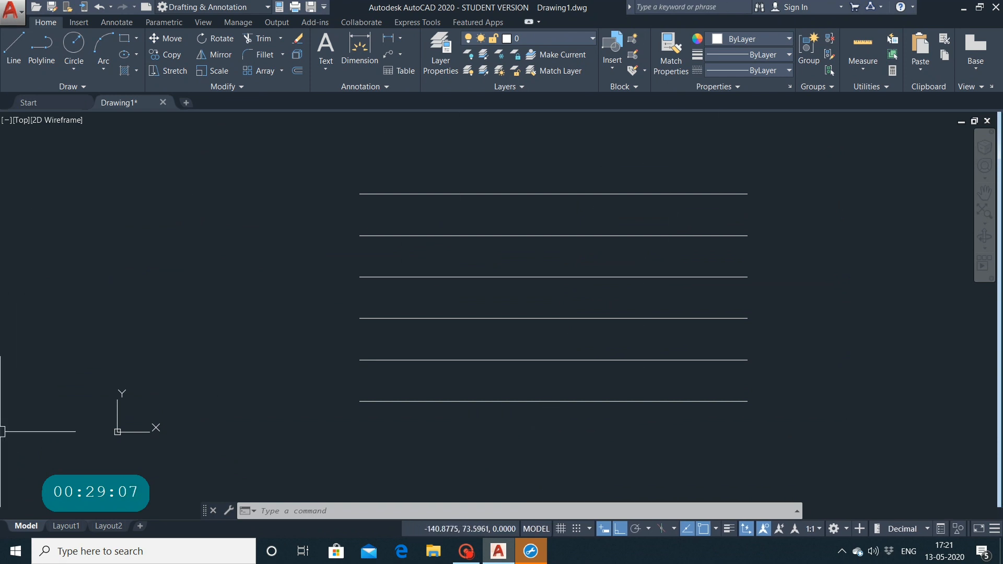
{"action": "middle_click", "coordinate": [189, 256]}
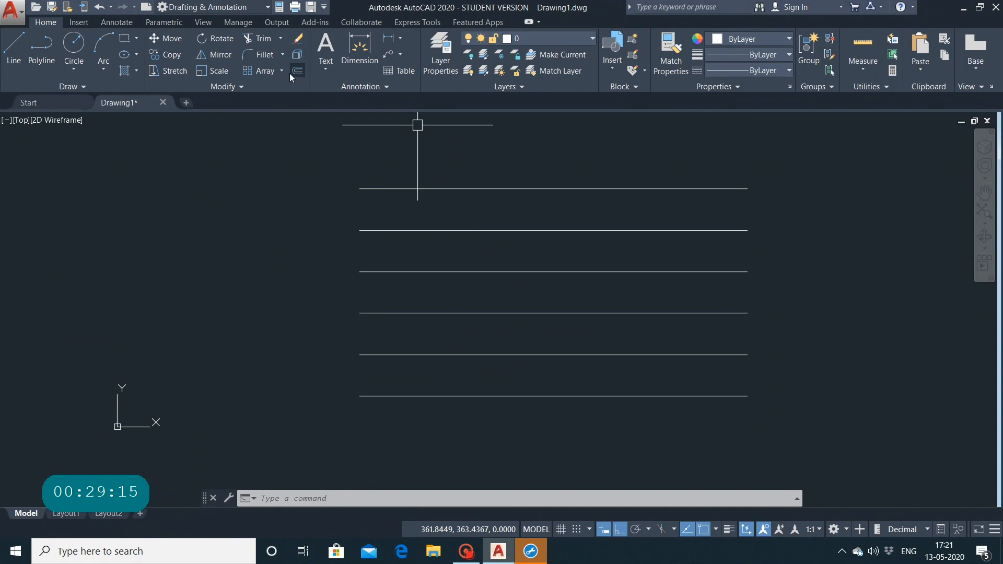
{"action": "left_click", "coordinate": [235, 86]}
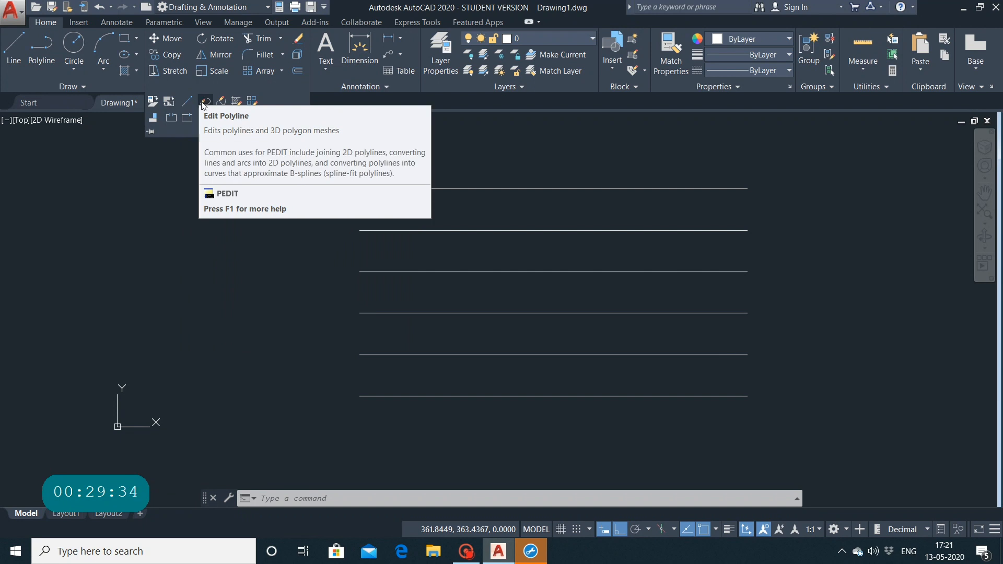
Stretch the top line's left endpoint about 126 units outward, and return it to the line's original start point.
{"action": "left_click", "coordinate": [547, 189]}
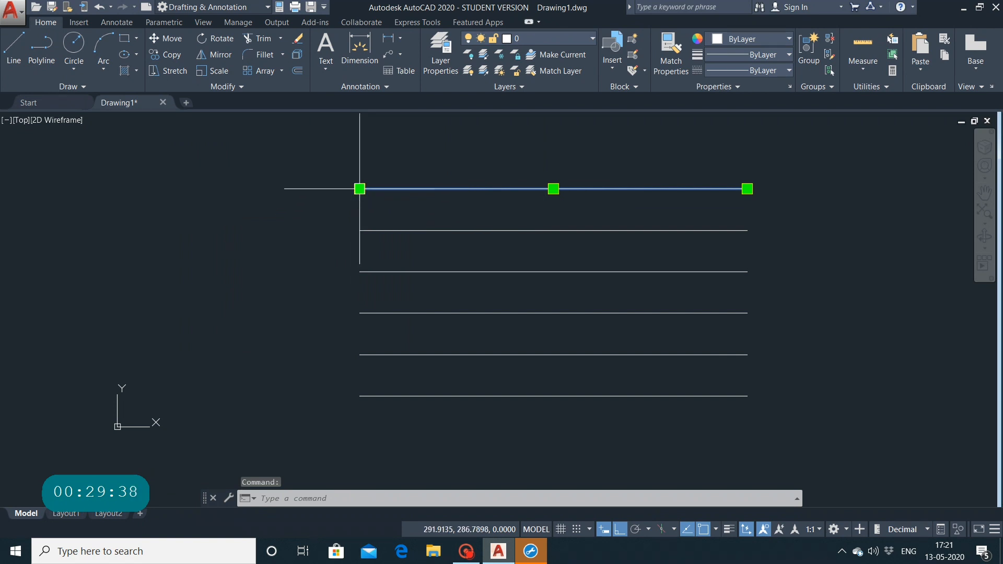
{"action": "left_click", "coordinate": [359, 190]}
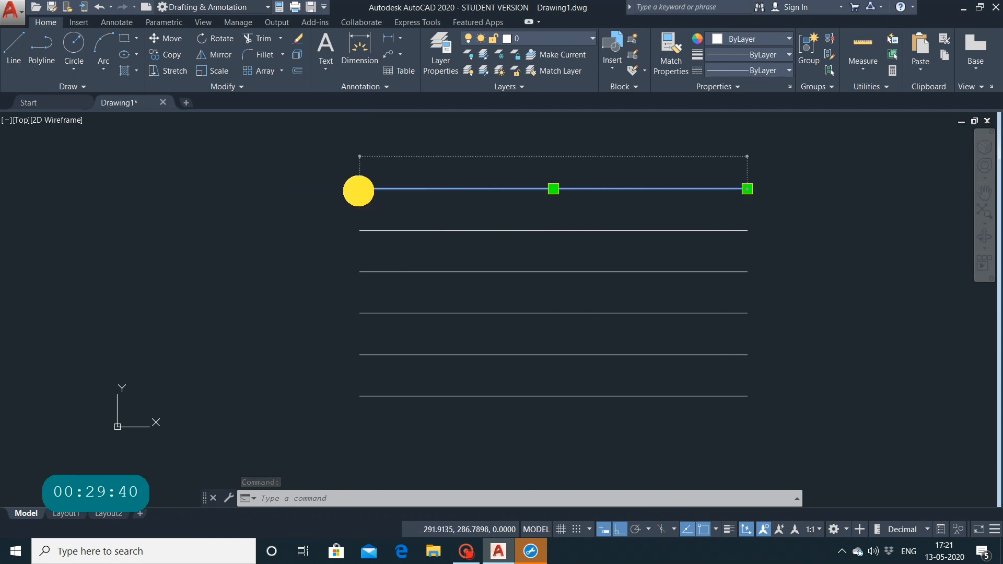
{"action": "left_click", "coordinate": [256, 189]}
{"action": "left_click", "coordinate": [255, 187]}
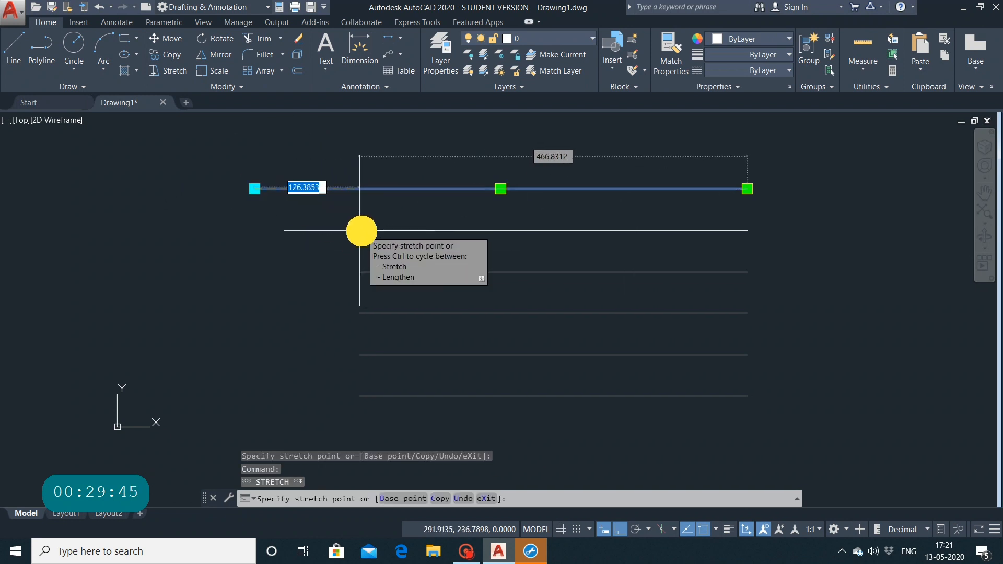
{"action": "left_click", "coordinate": [359, 188]}
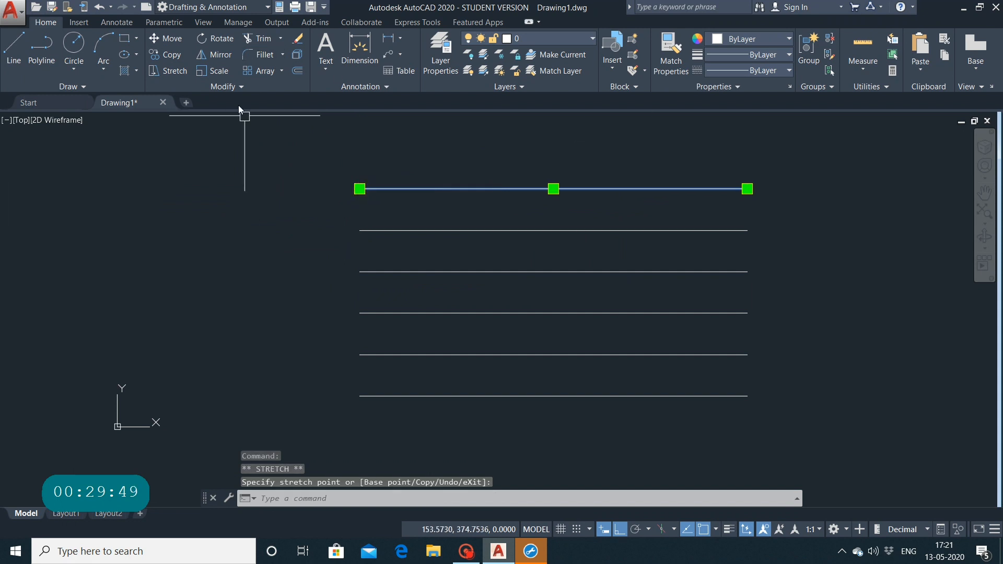
{"action": "left_click", "coordinate": [242, 87]}
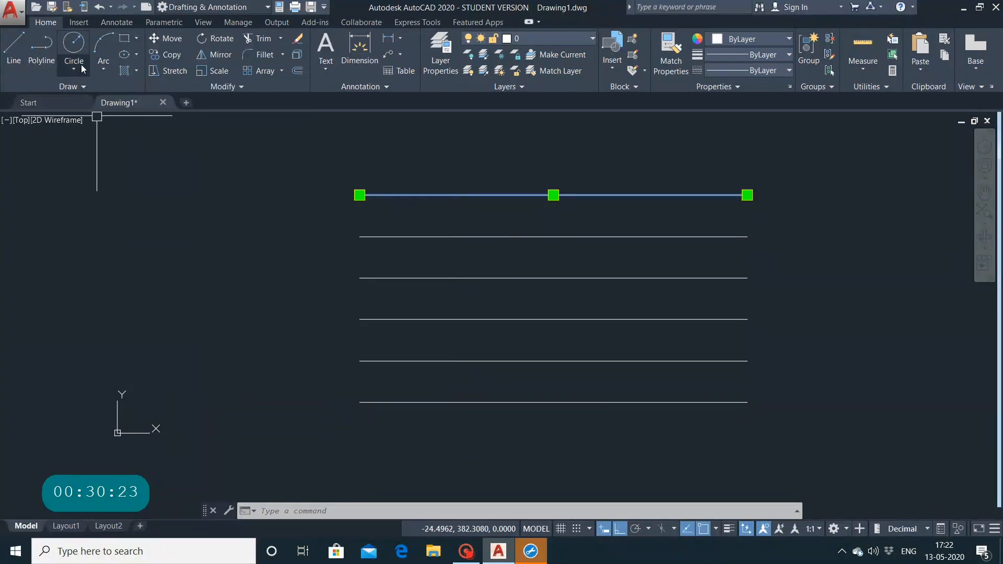
Draw a polyline left of the parallel lines: a horizontal segment followed downward by three alternating semicircular arcs, the first about 93 units across.
{"action": "left_click", "coordinate": [54, 63]}
{"action": "left_click", "coordinate": [71, 212]}
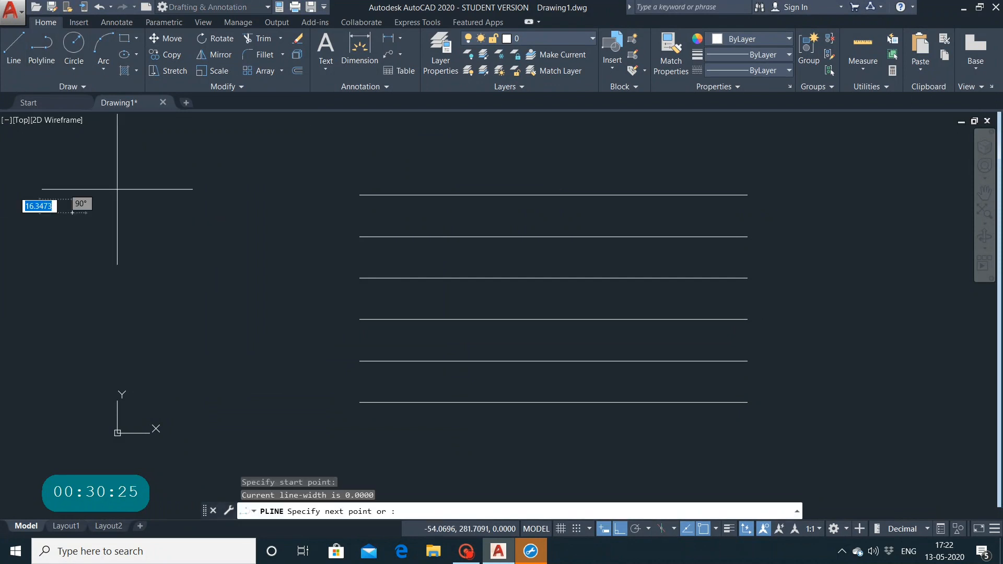
{"action": "left_click", "coordinate": [173, 253]}
{"action": "right_click", "coordinate": [214, 282]}
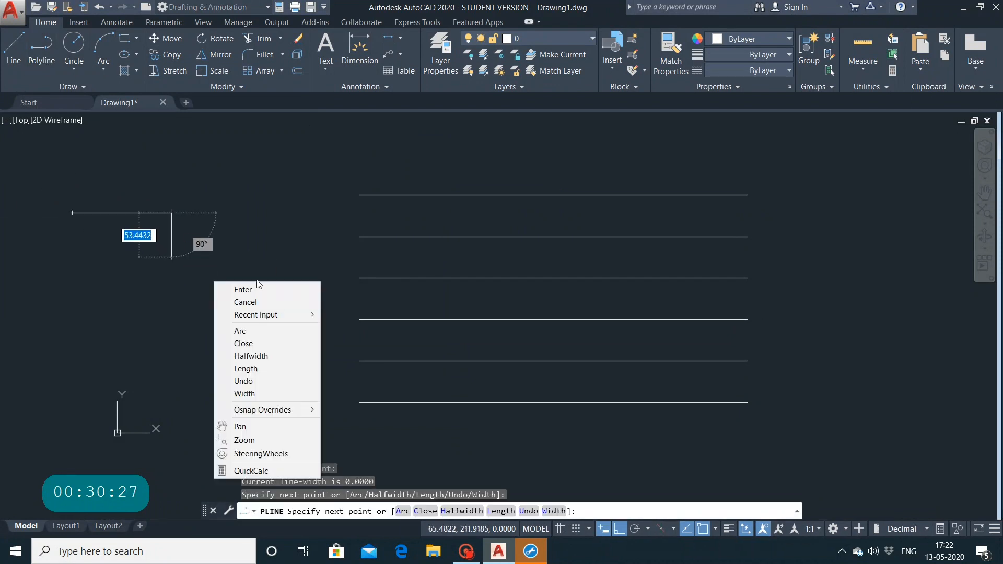
{"action": "left_click", "coordinate": [258, 329]}
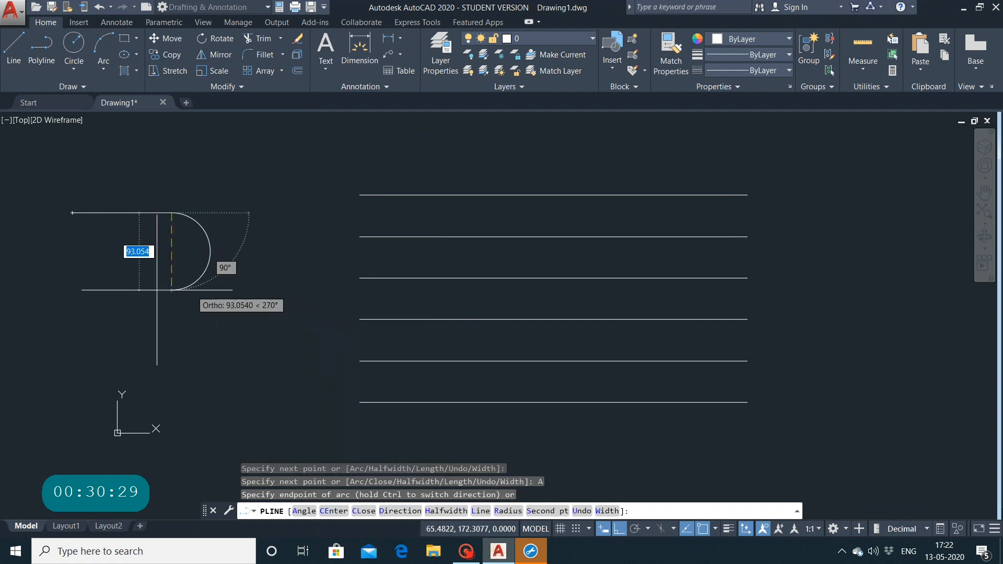
{"action": "left_click", "coordinate": [172, 289]}
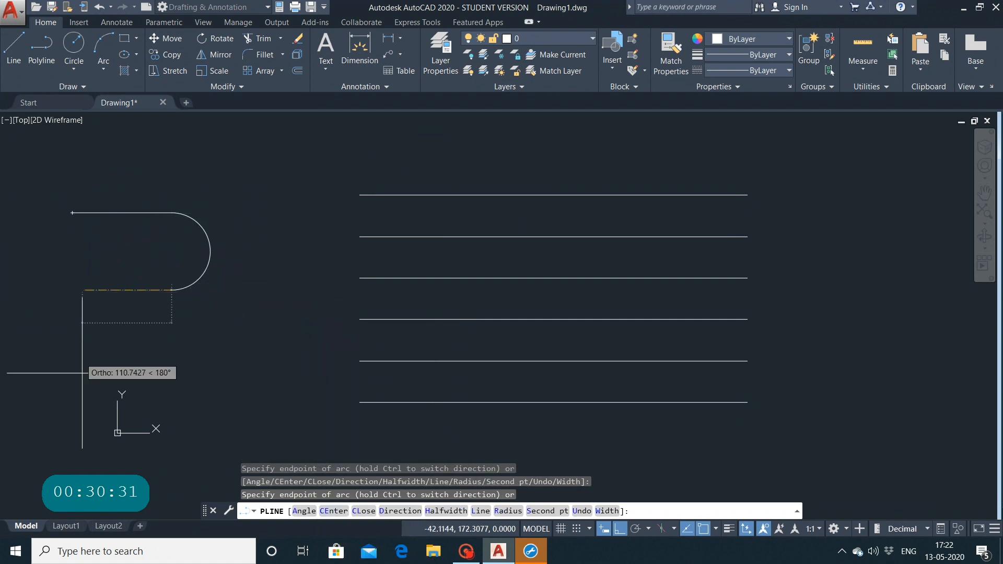
{"action": "left_click", "coordinate": [173, 366]}
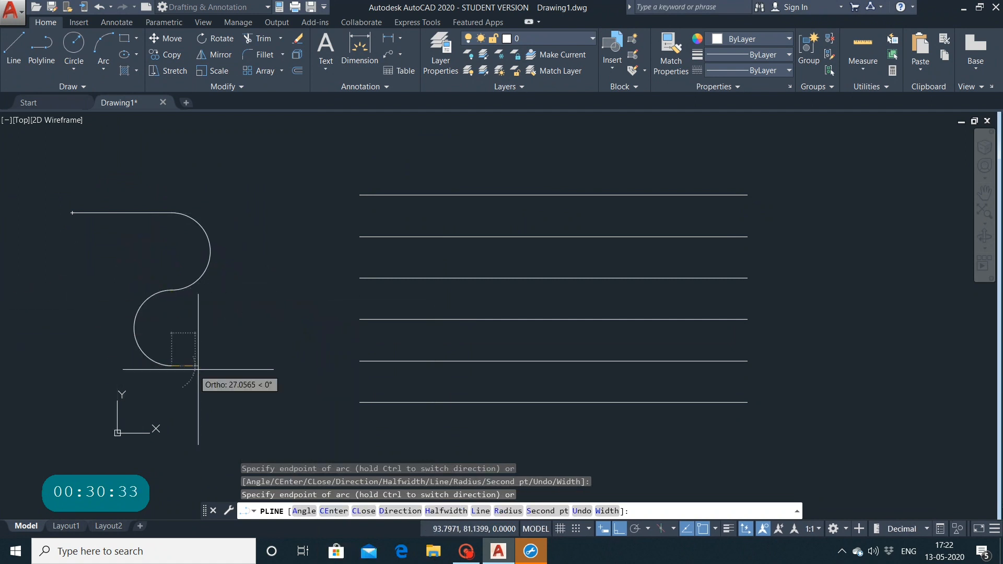
{"action": "left_click", "coordinate": [205, 439]}
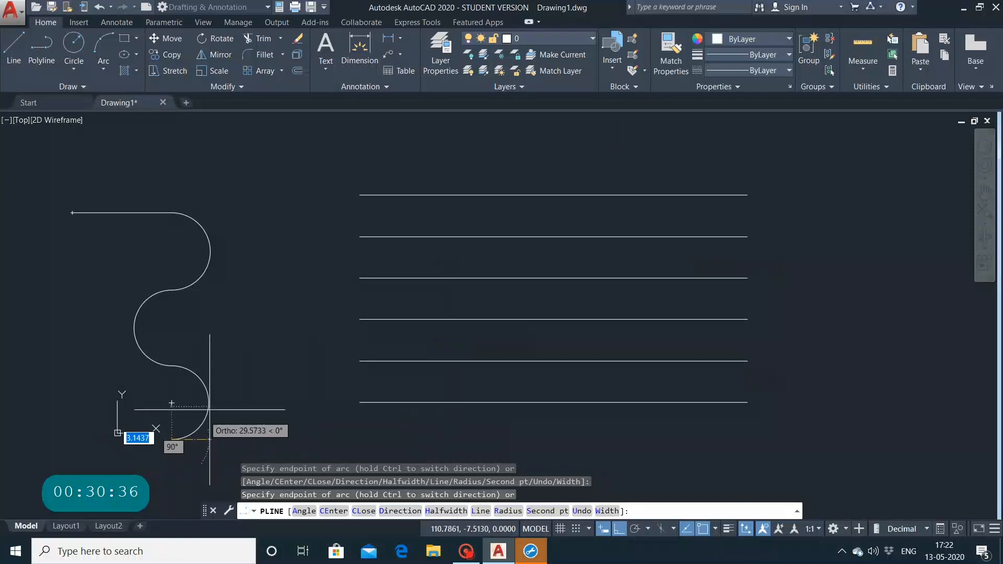
{"action": "key", "text": "Escape"}
{"action": "key", "text": "Escape"}
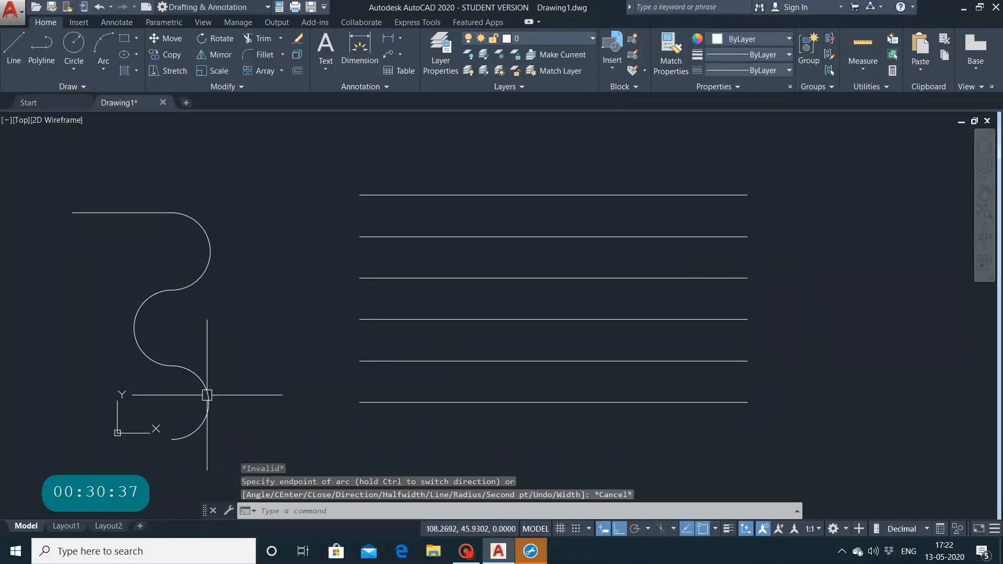
Explode the wavy polyline into its separate line and arc objects.
{"action": "left_click", "coordinate": [194, 218]}
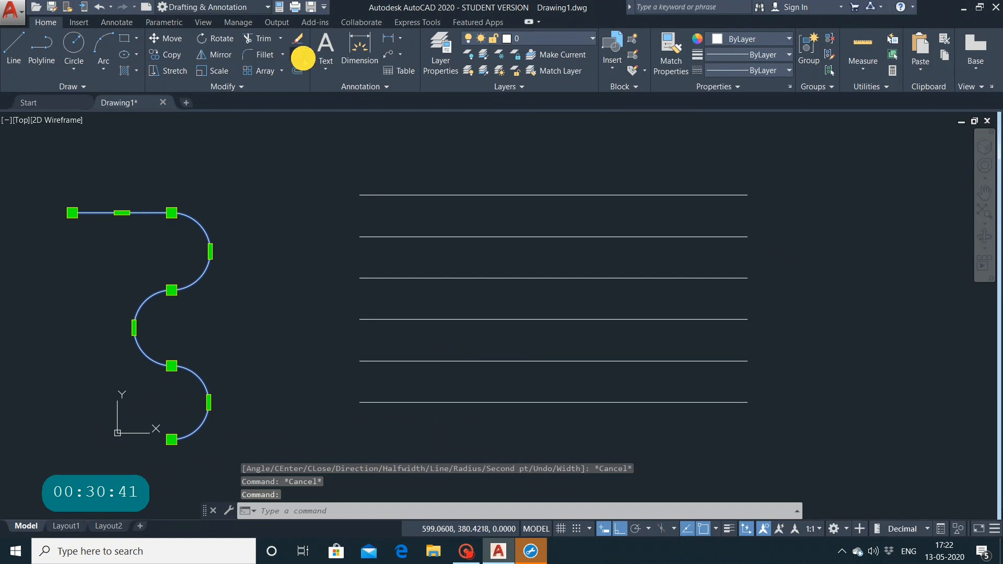
{"action": "left_click", "coordinate": [297, 54]}
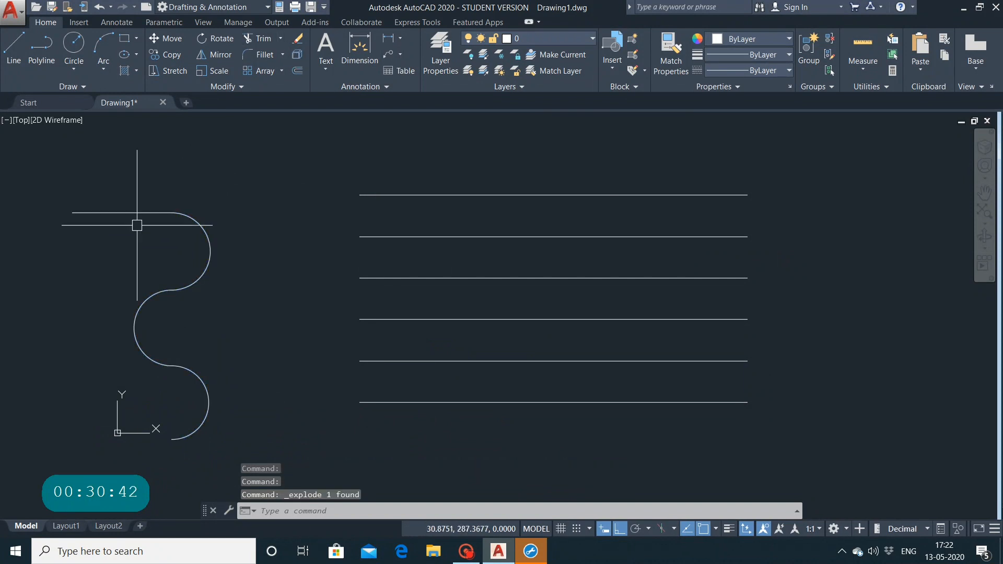
Join the horizontal line and the three arcs back into one polyline, and select the joined object to check it.
{"action": "left_click", "coordinate": [230, 86]}
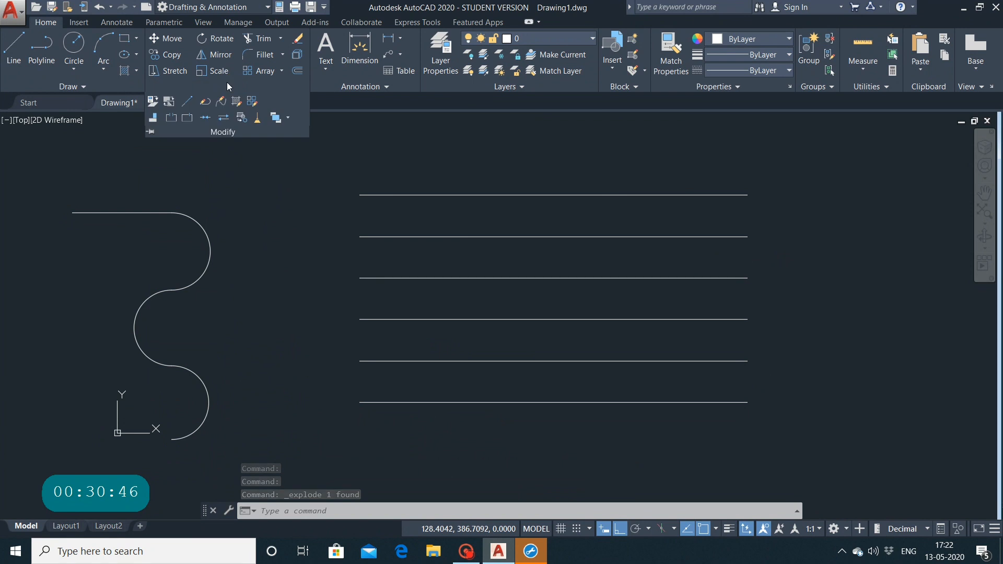
{"action": "left_click", "coordinate": [206, 119]}
{"action": "left_click", "coordinate": [134, 213]}
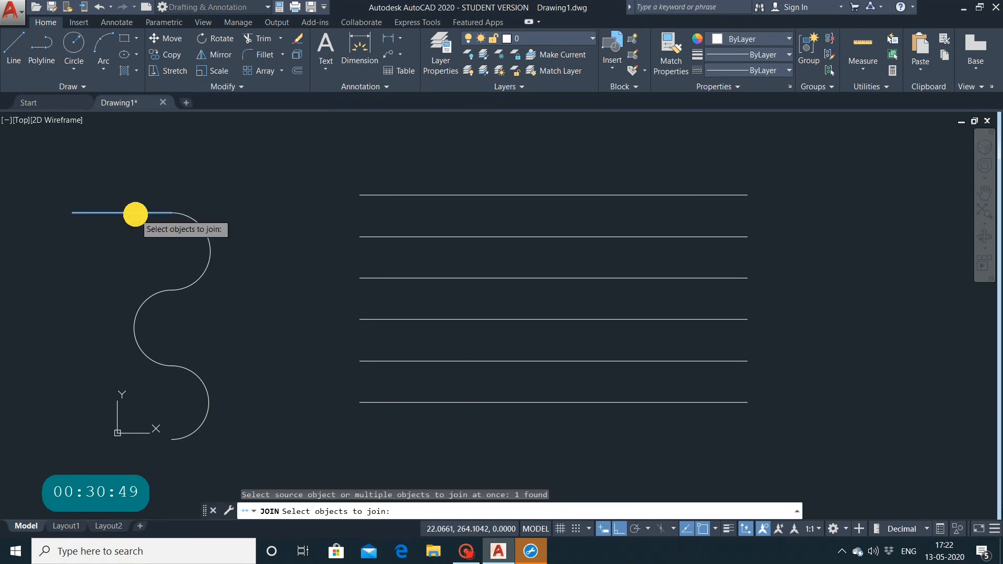
{"action": "left_click", "coordinate": [208, 253]}
{"action": "left_click", "coordinate": [169, 285]}
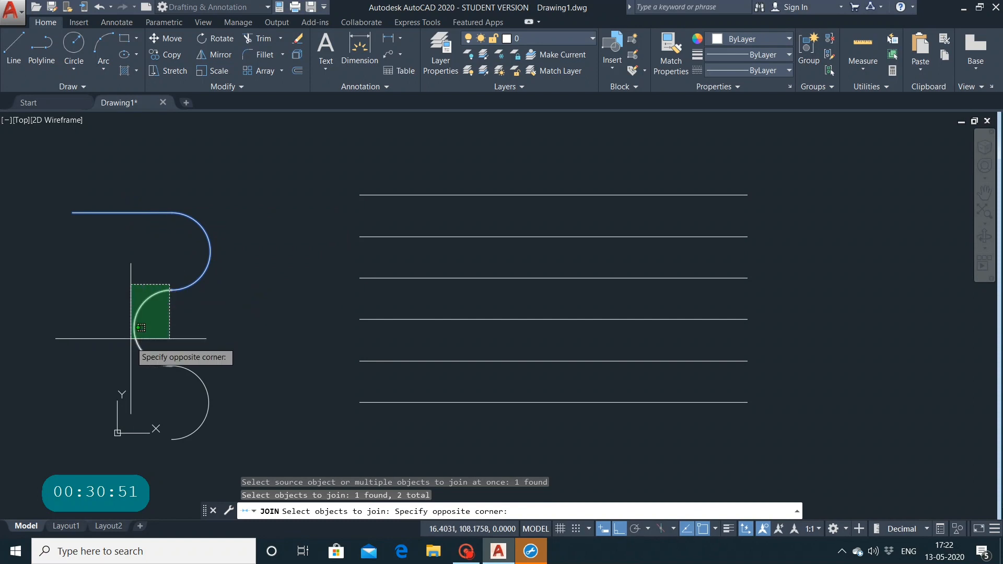
{"action": "left_click", "coordinate": [226, 484]}
{"action": "left_click", "coordinate": [147, 247]}
{"action": "left_click", "coordinate": [153, 426]}
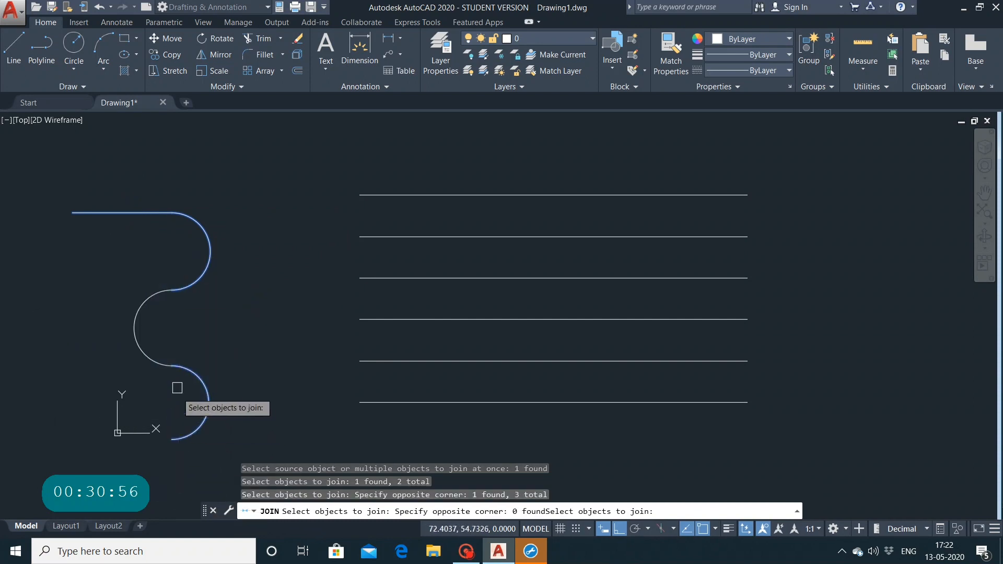
{"action": "left_click", "coordinate": [167, 264]}
{"action": "left_click_drag", "start_coordinate": [134, 295], "coordinate": [94, 420]}
{"action": "left_click", "coordinate": [94, 421]}
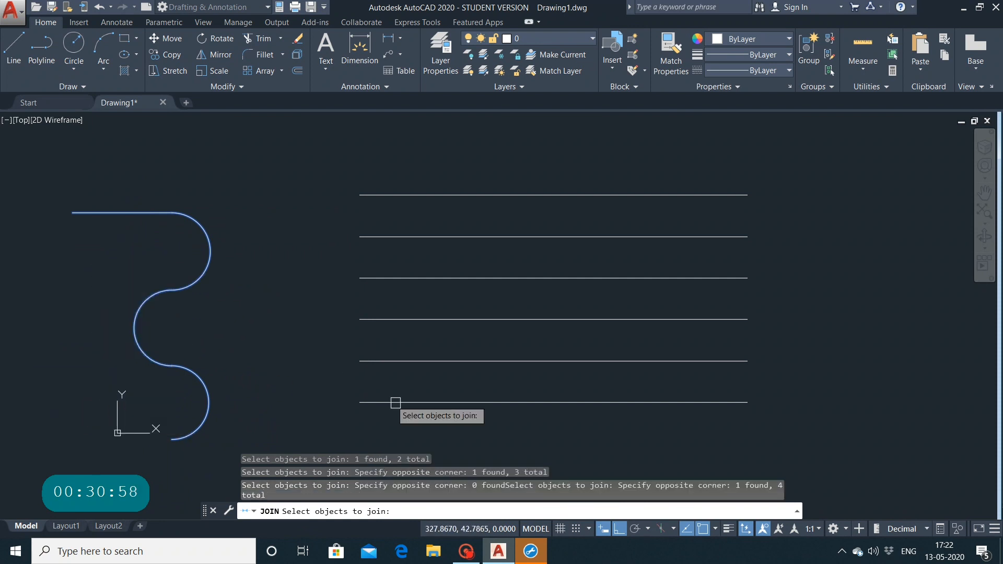
{"action": "key", "text": "Return"}
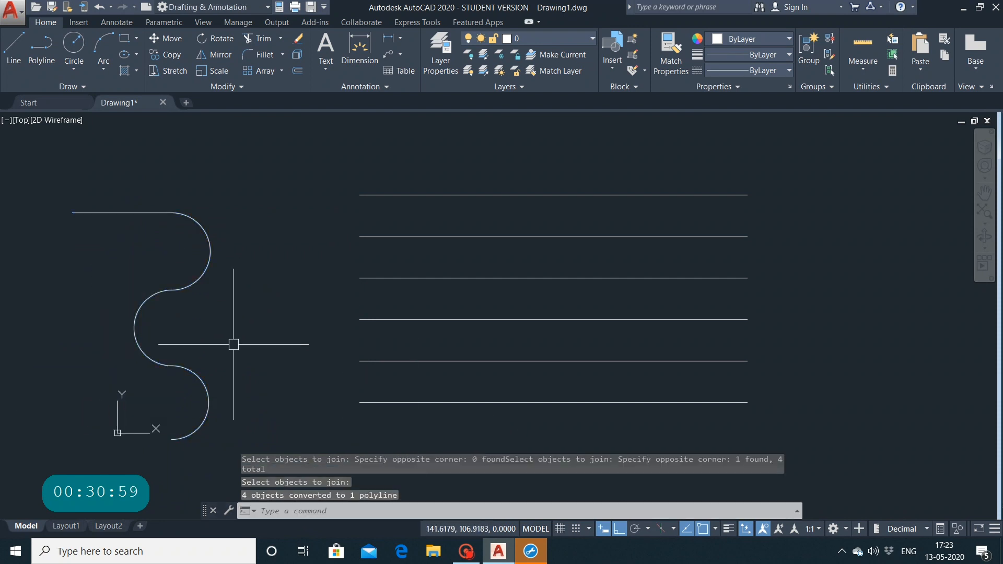
{"action": "left_click", "coordinate": [170, 213]}
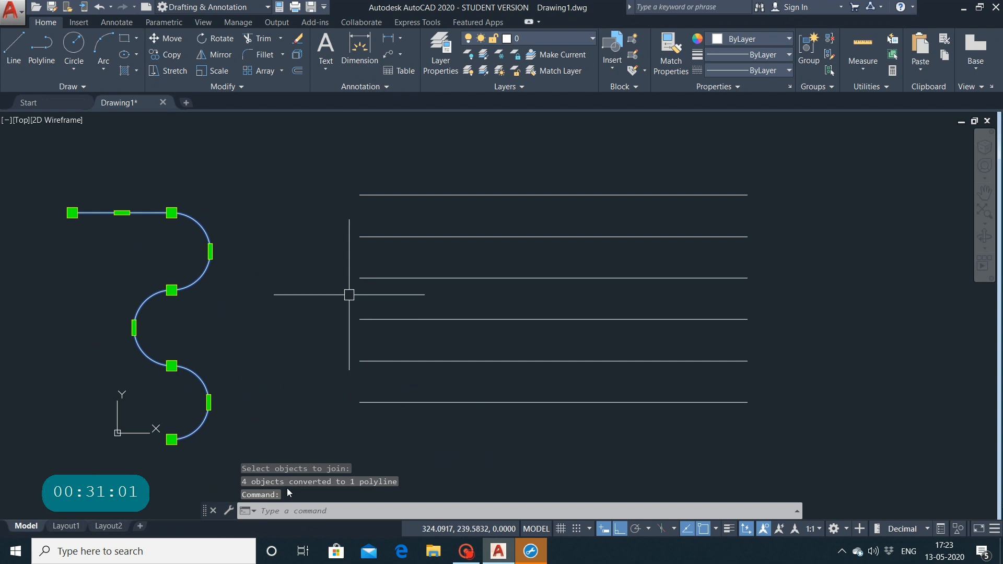
{"action": "left_click", "coordinate": [241, 86]}
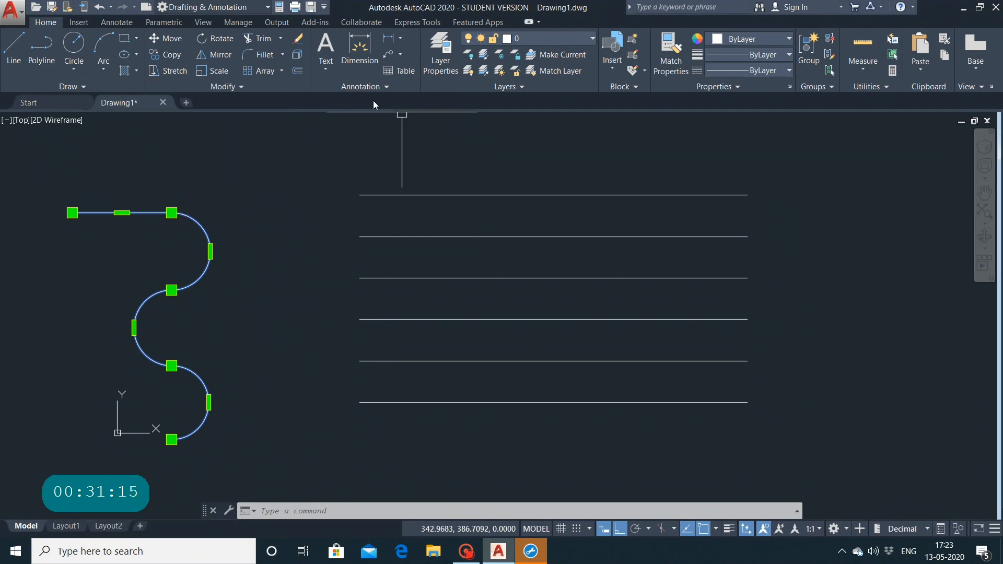
{"action": "left_click", "coordinate": [249, 83]}
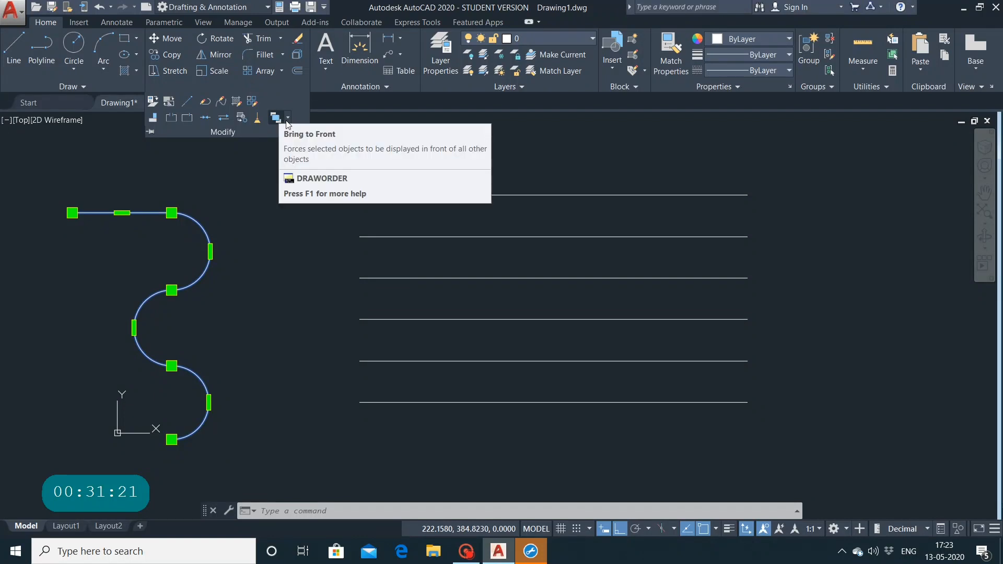
Delete all six parallel lines together with the wavy polyline, leaving the drawing empty.
{"action": "left_click", "coordinate": [237, 196]}
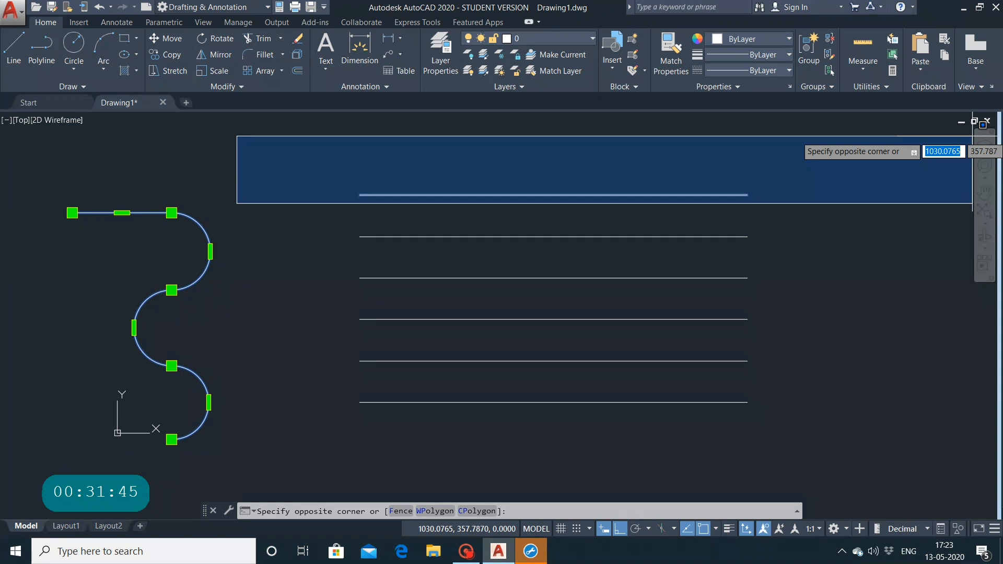
{"action": "left_click", "coordinate": [869, 148]}
{"action": "left_click", "coordinate": [869, 149]}
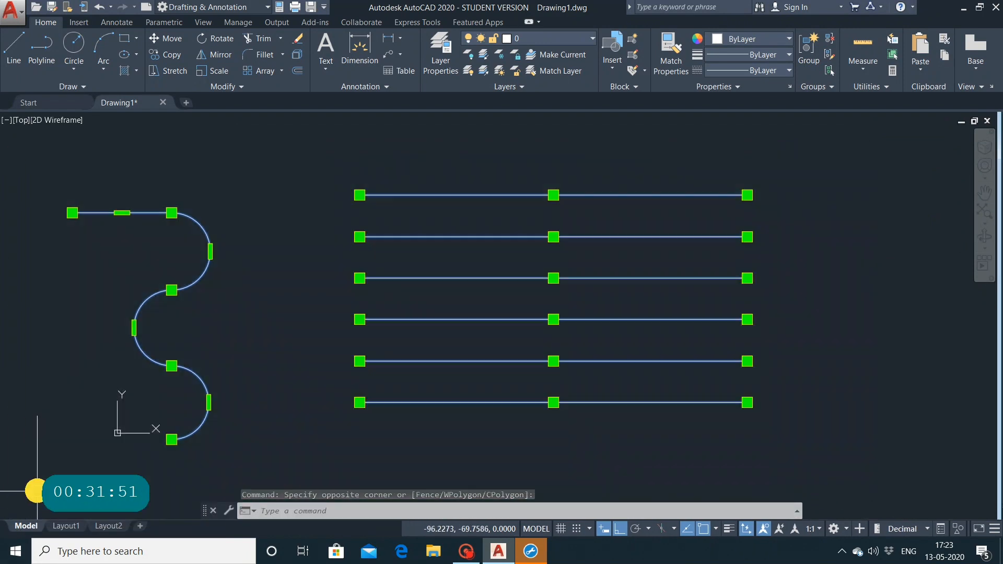
{"action": "left_click", "coordinate": [186, 487]}
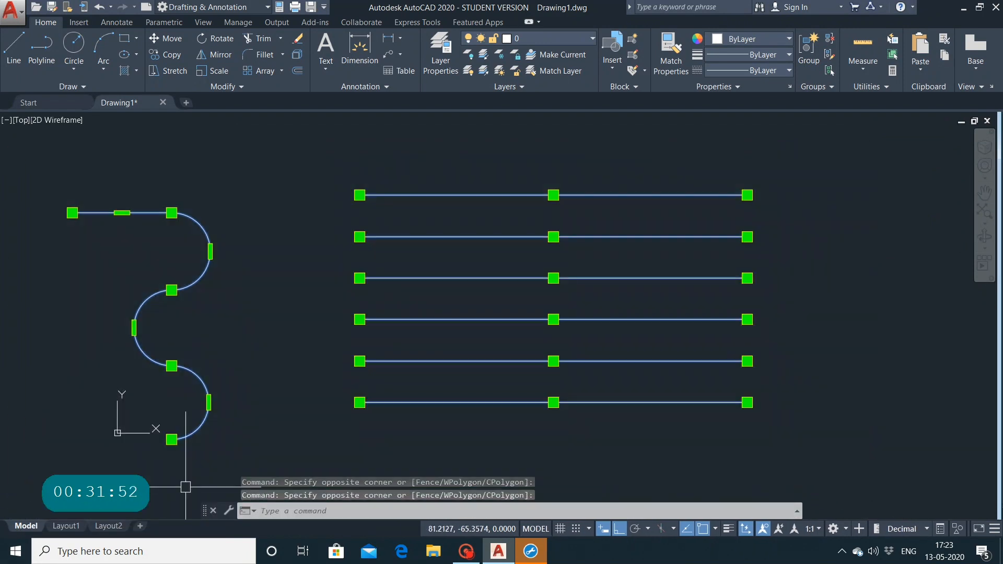
{"action": "key", "text": "Delete"}
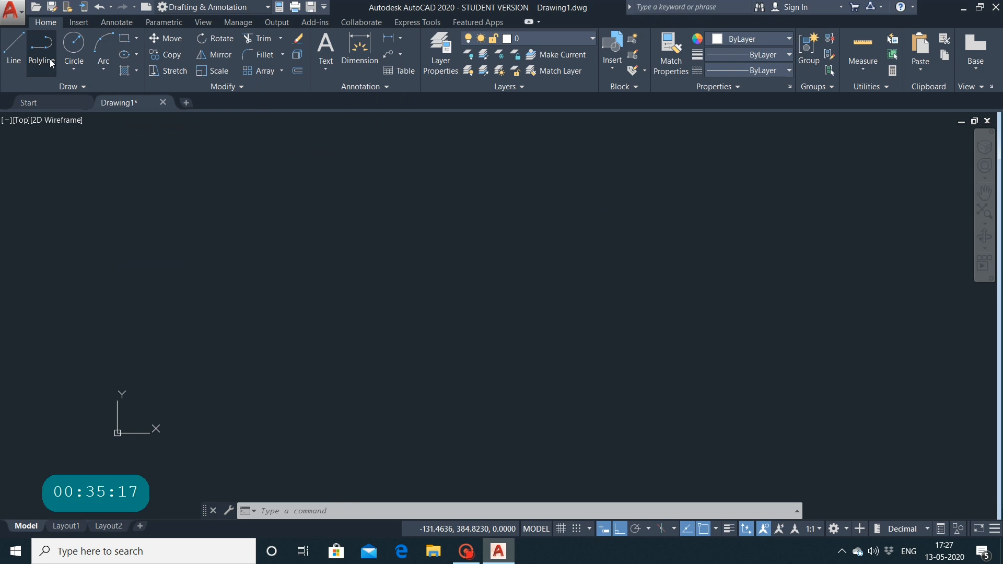
Draw a wide rectangle in the middle of the empty drawing area, with its lower-right corner at about 700, 103.
{"action": "left_click", "coordinate": [126, 38]}
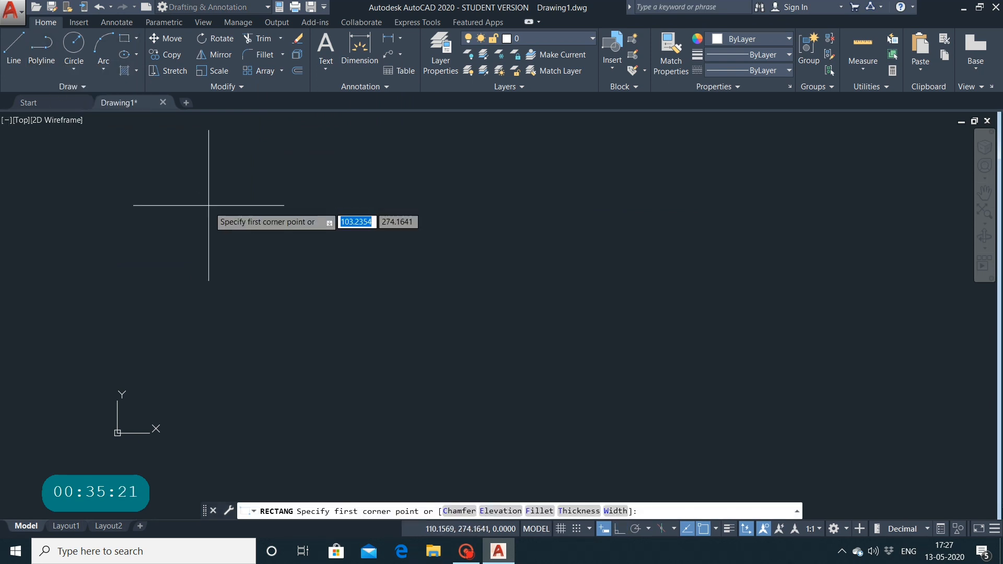
{"action": "left_click", "coordinate": [259, 203]}
{"action": "left_click", "coordinate": [698, 347]}
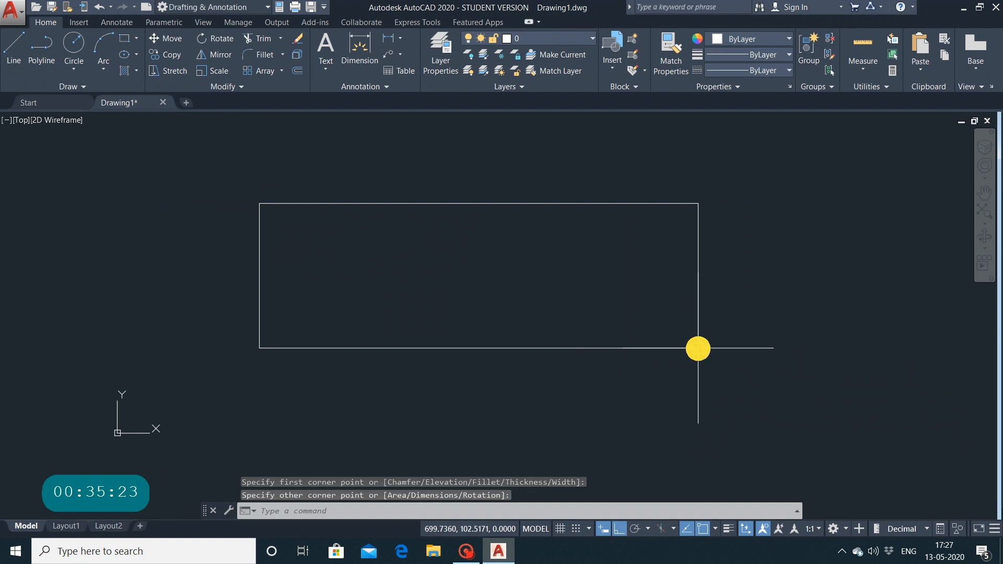
Try to fillet the rectangle's lower-left corner between its bottom and left edges.
{"action": "left_click", "coordinate": [282, 56]}
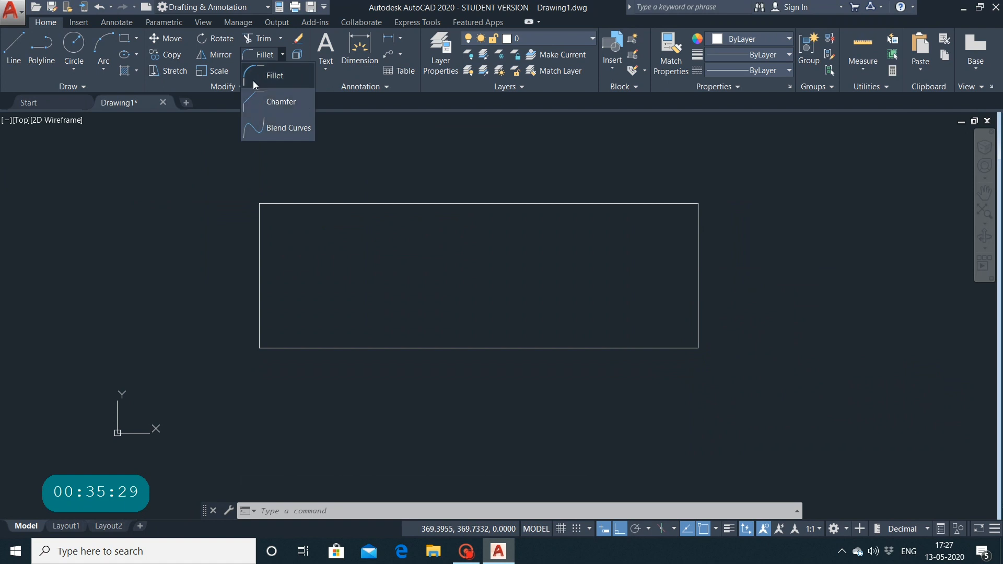
{"action": "left_click", "coordinate": [287, 75]}
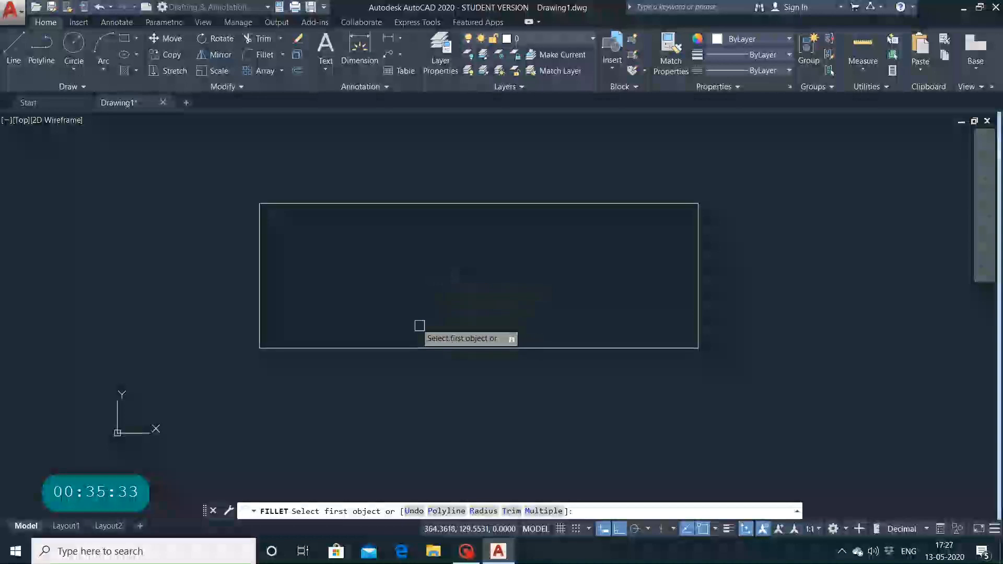
{"action": "left_click", "coordinate": [308, 345]}
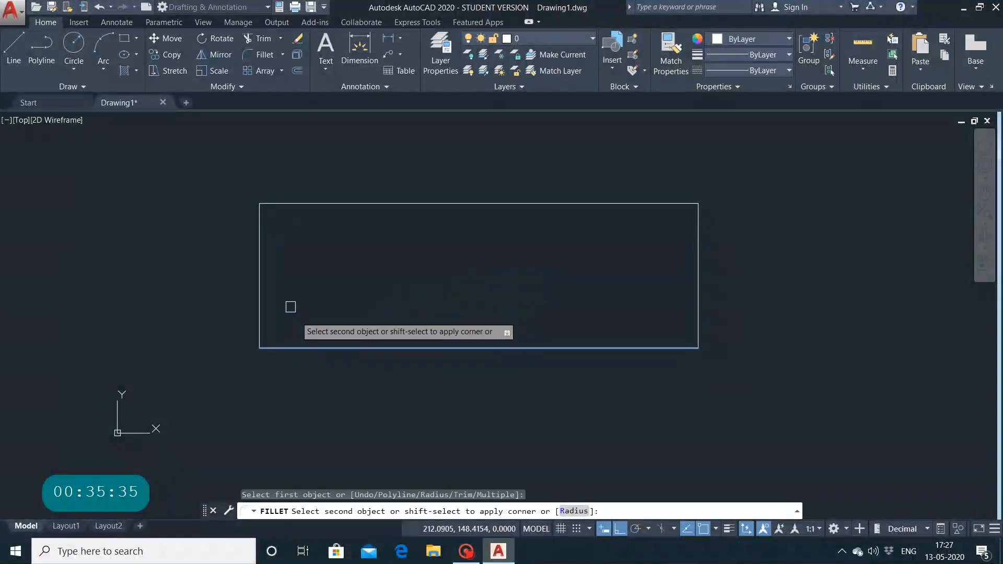
{"action": "left_click", "coordinate": [258, 285]}
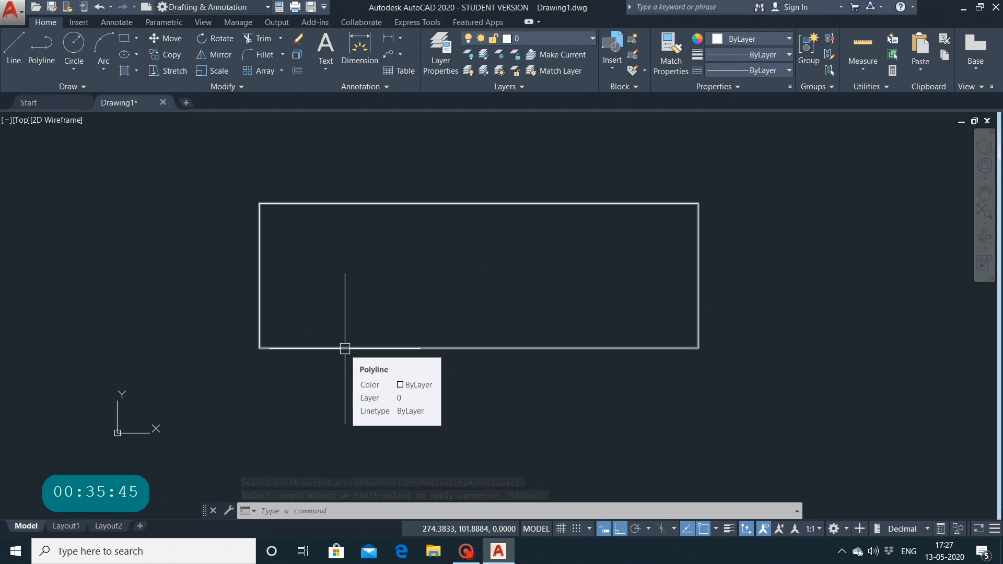
{"action": "type", "text": "4"}
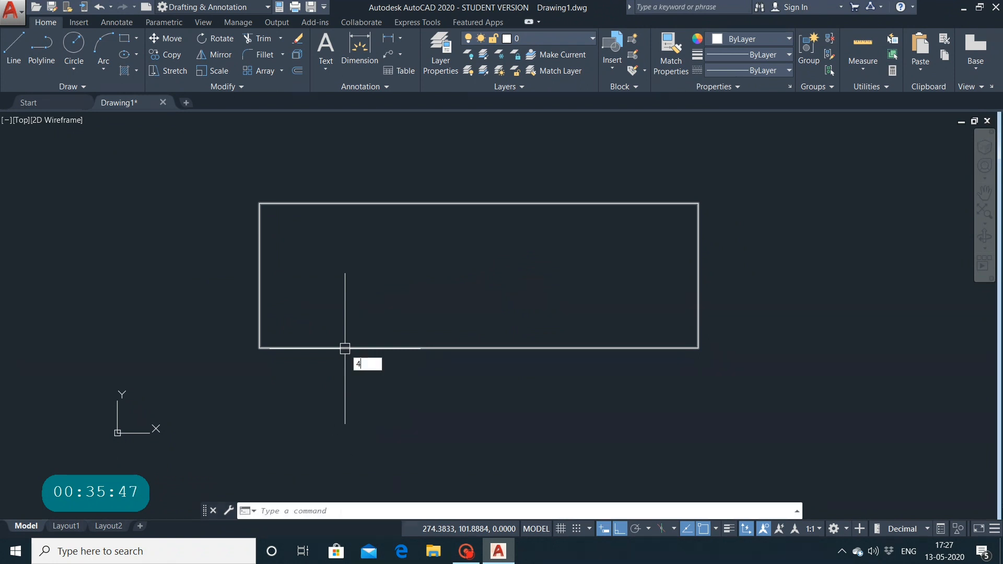
{"action": "key", "text": "BackSpace"}
{"action": "type", "text": "FILLET"}
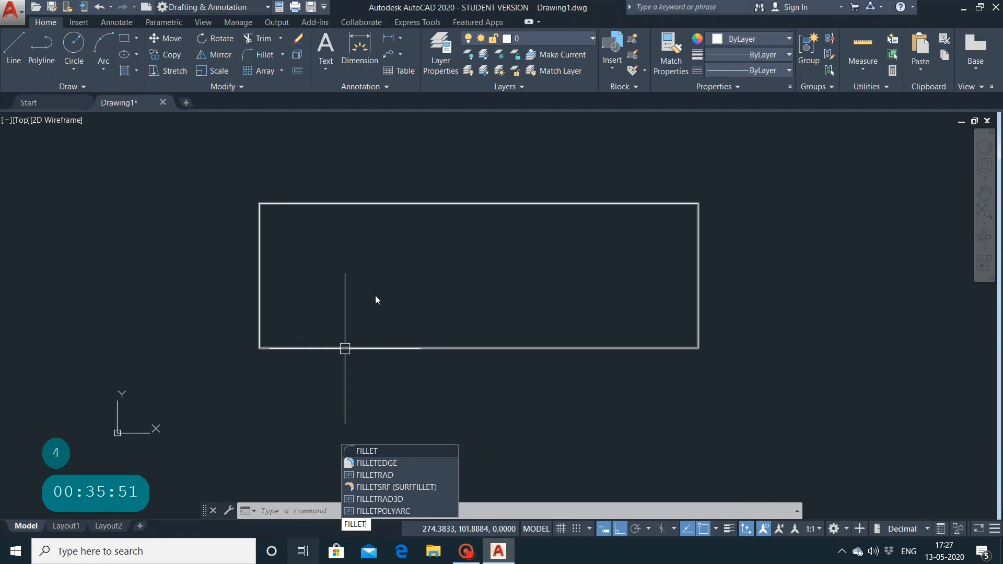
Explode the rectangle into separate lines.
{"action": "left_click", "coordinate": [411, 443]}
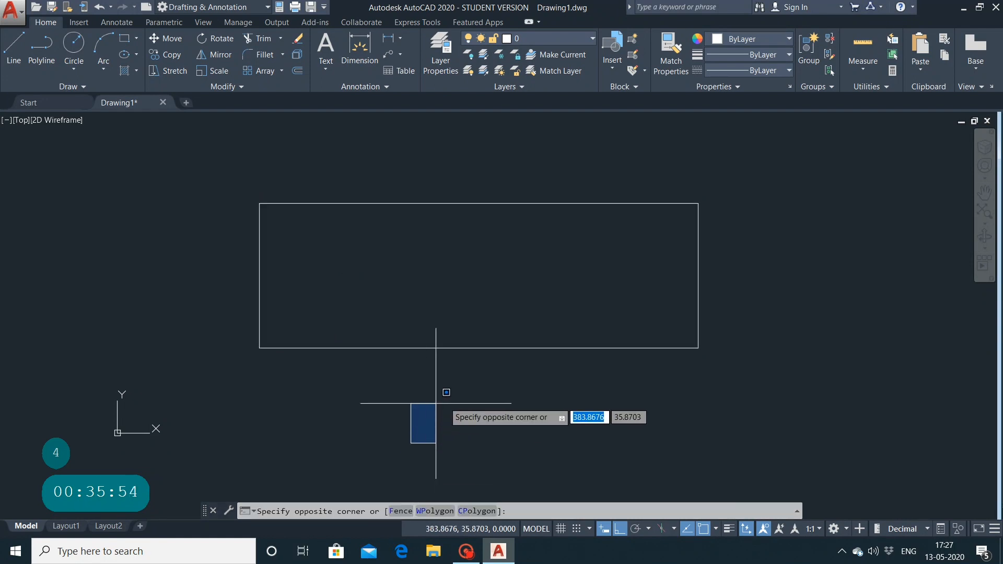
{"action": "left_click", "coordinate": [319, 331]}
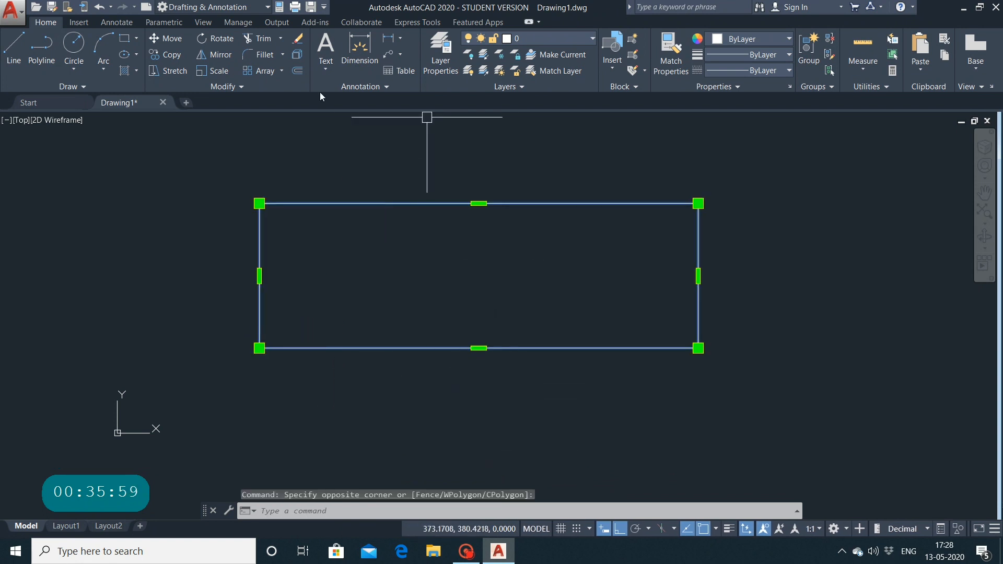
{"action": "left_click", "coordinate": [298, 54]}
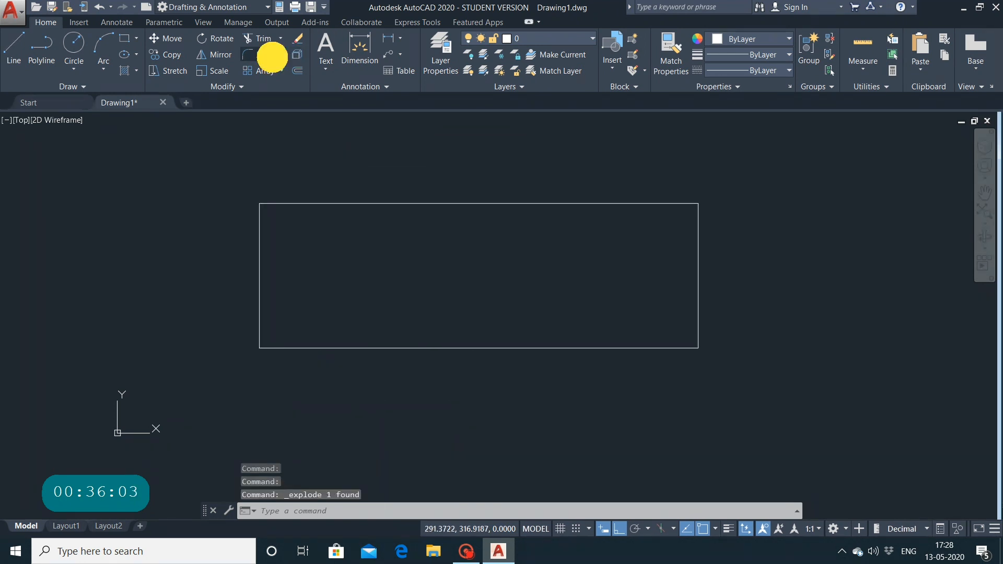
Try to fillet the lower-left corner again, between the exploded bottom and left lines, without setting a radius.
{"action": "left_click", "coordinate": [267, 55]}
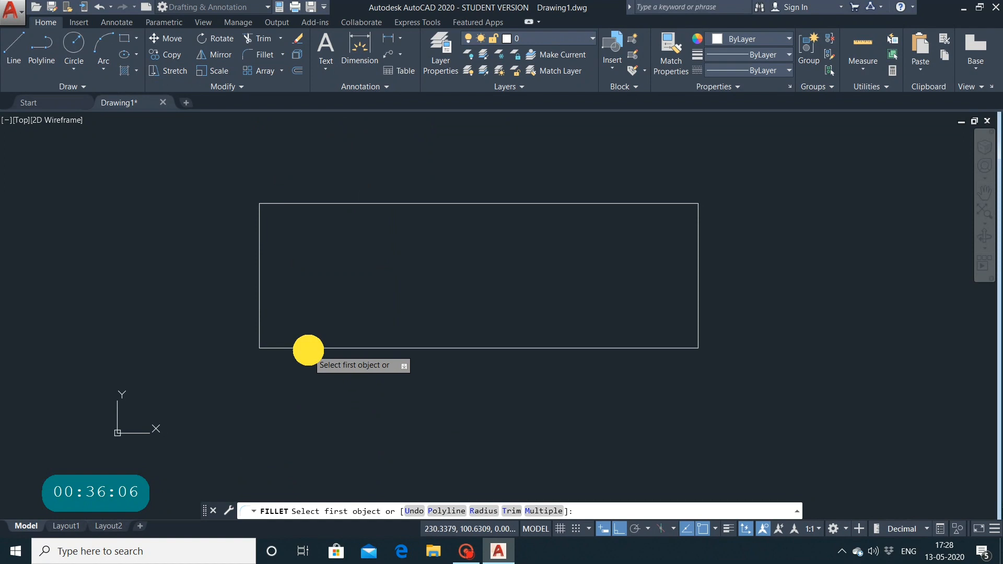
{"action": "left_click", "coordinate": [308, 348]}
{"action": "left_click", "coordinate": [258, 284]}
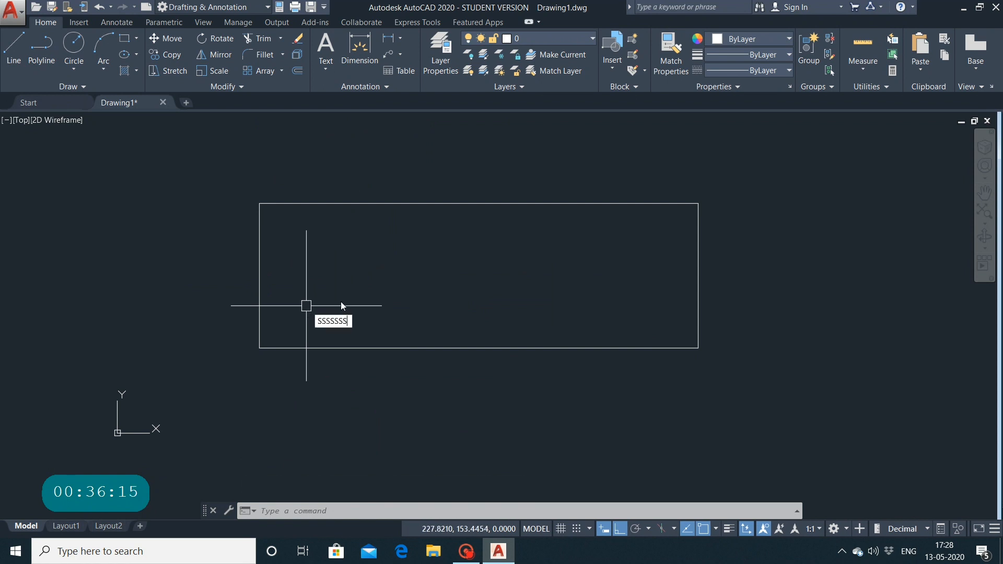
Clear the stray characters from the command input beside the crosshair.
{"action": "key", "text": "BackSpace"}
{"action": "key", "text": "BackSpace"}
{"action": "key", "text": "BackSpace"}
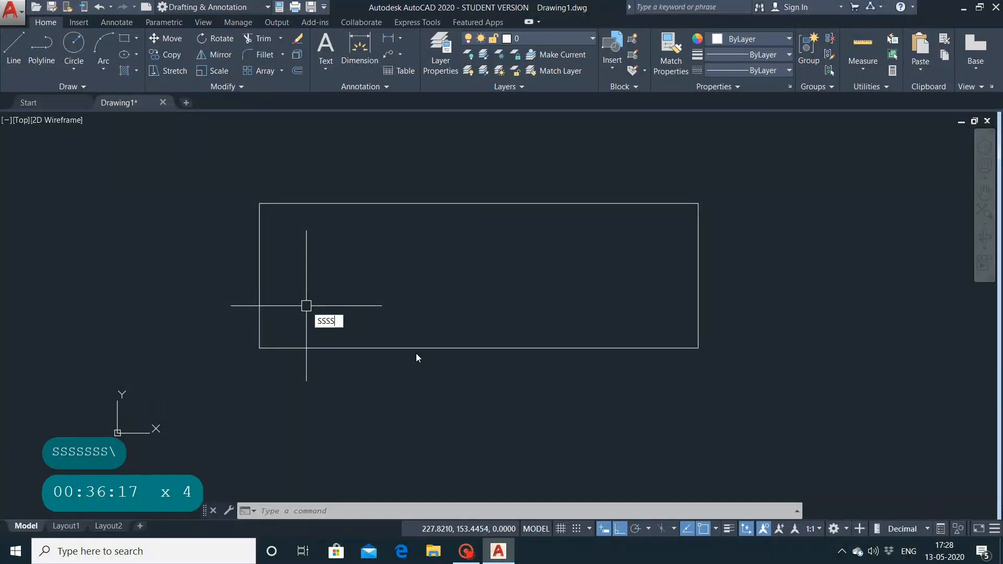
{"action": "key", "text": "BackSpace"}
{"action": "key", "text": "BackSpace"}
{"action": "key", "text": "BackSpace"}
{"action": "key", "text": "BackSpace"}
{"action": "key", "text": "BackSpace"}
{"action": "key", "text": "BackSpace"}
{"action": "key", "text": "BackSpace"}
{"action": "key", "text": "BackSpace"}
{"action": "key", "text": "BackSpace"}
{"action": "key", "text": "BackSpace"}
{"action": "key", "text": "BackSpace"}
{"action": "key", "text": "BackSpace"}
{"action": "key", "text": "BackSpace"}
{"action": "key", "text": "BackSpace"}
{"action": "key", "text": "BackSpace"}
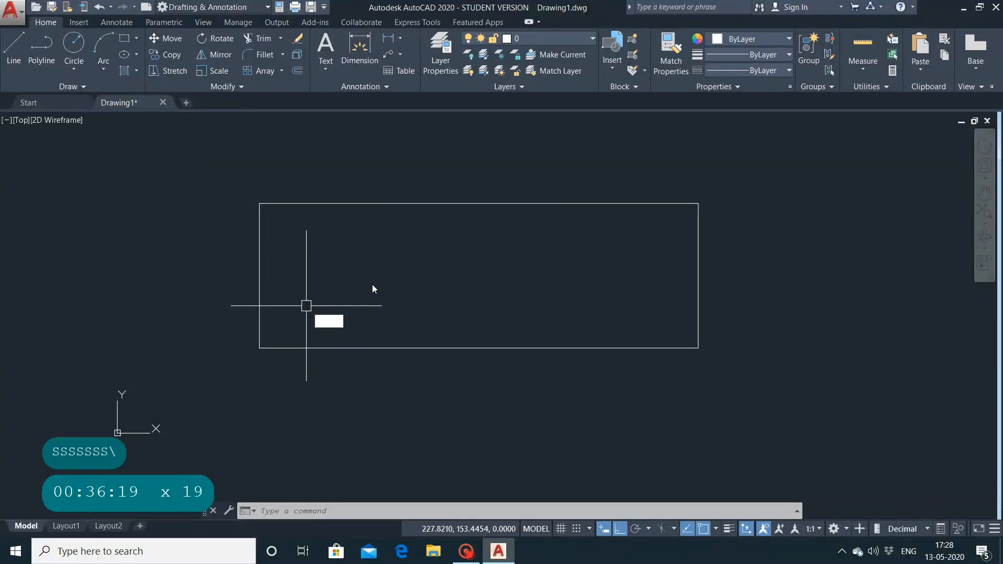
Fillet the lower-left corner between the left and bottom lines with a radius of 100.
{"action": "left_click", "coordinate": [269, 55]}
{"action": "left_click", "coordinate": [281, 55]}
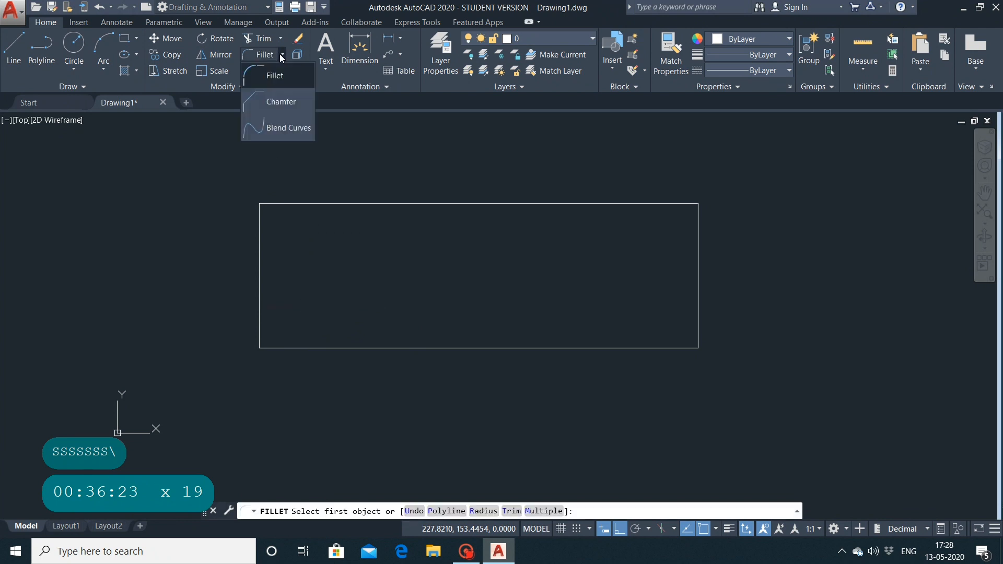
{"action": "left_click", "coordinate": [484, 510]}
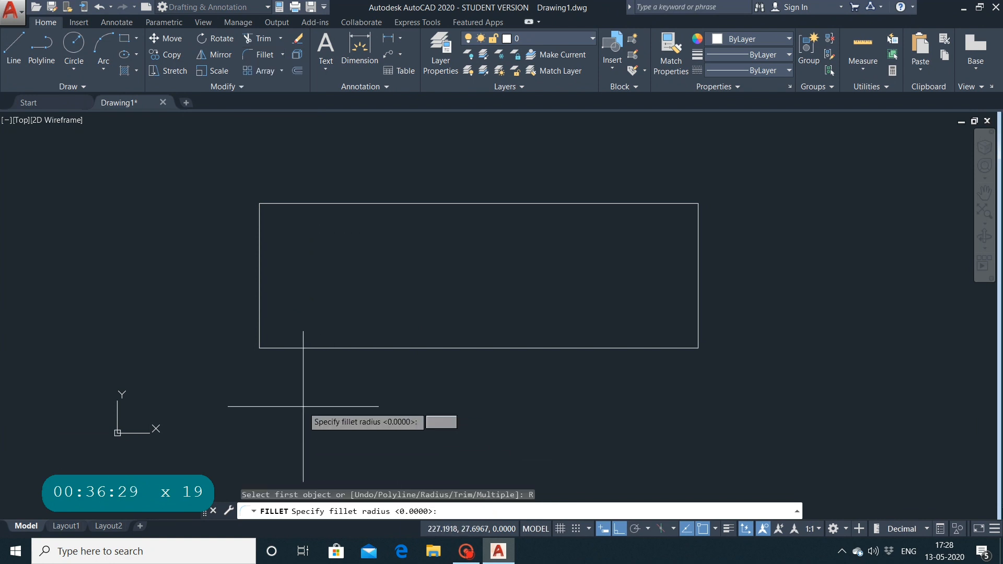
{"action": "type", "text": "100"}
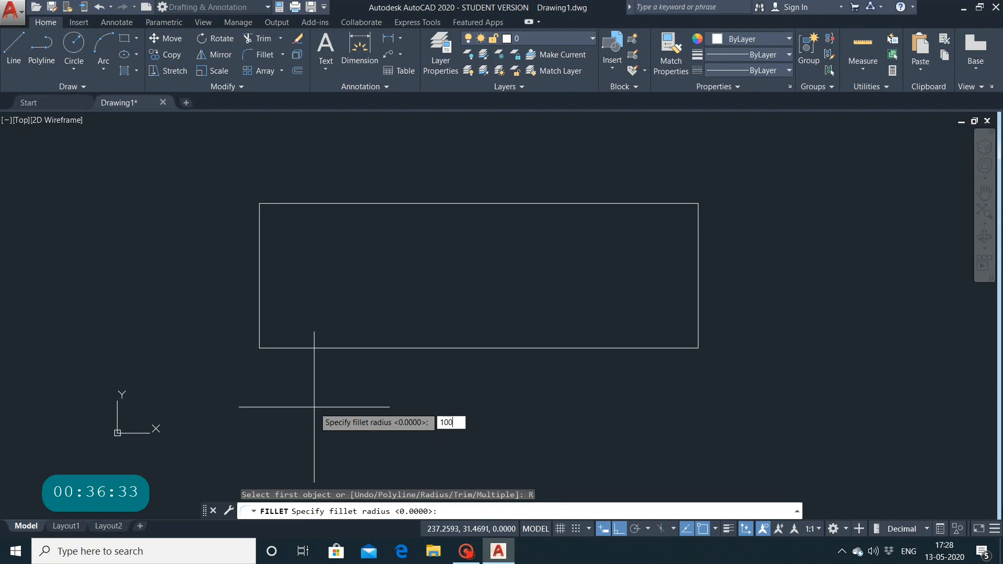
{"action": "key", "text": "Return"}
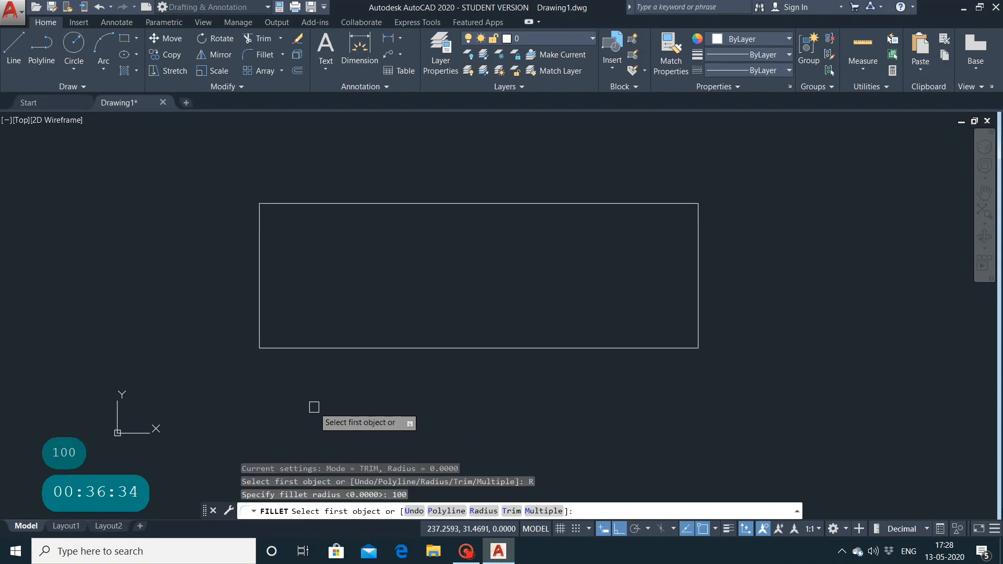
{"action": "left_click", "coordinate": [261, 302]}
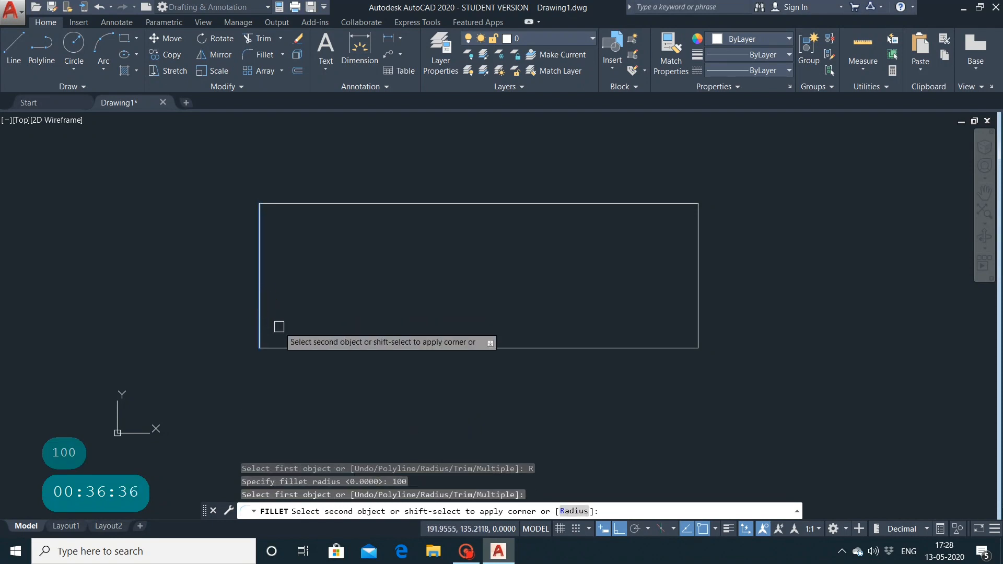
{"action": "left_click", "coordinate": [315, 347]}
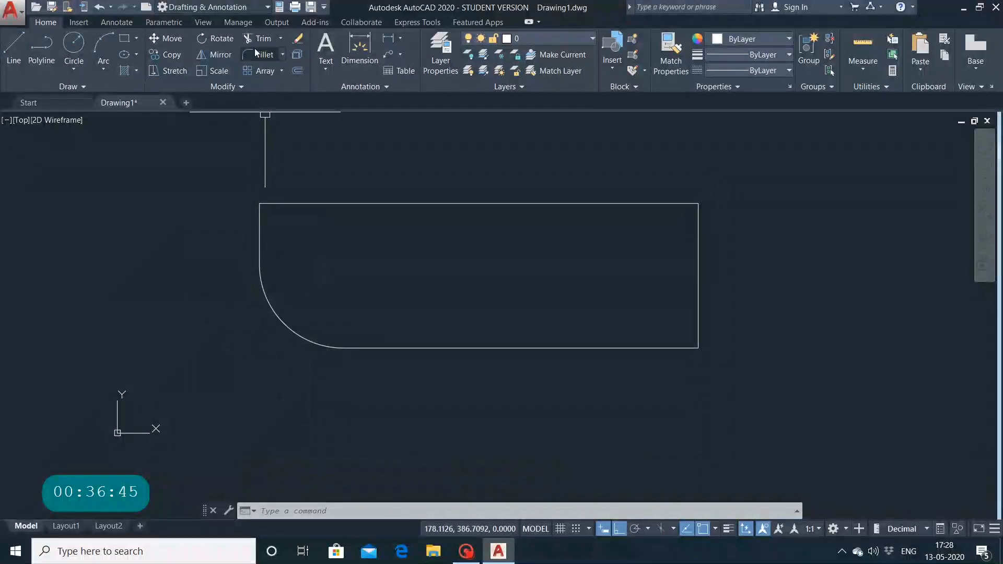
Try to chamfer the upper-right corner between the top and right lines without setting any distances.
{"action": "left_click", "coordinate": [282, 54]}
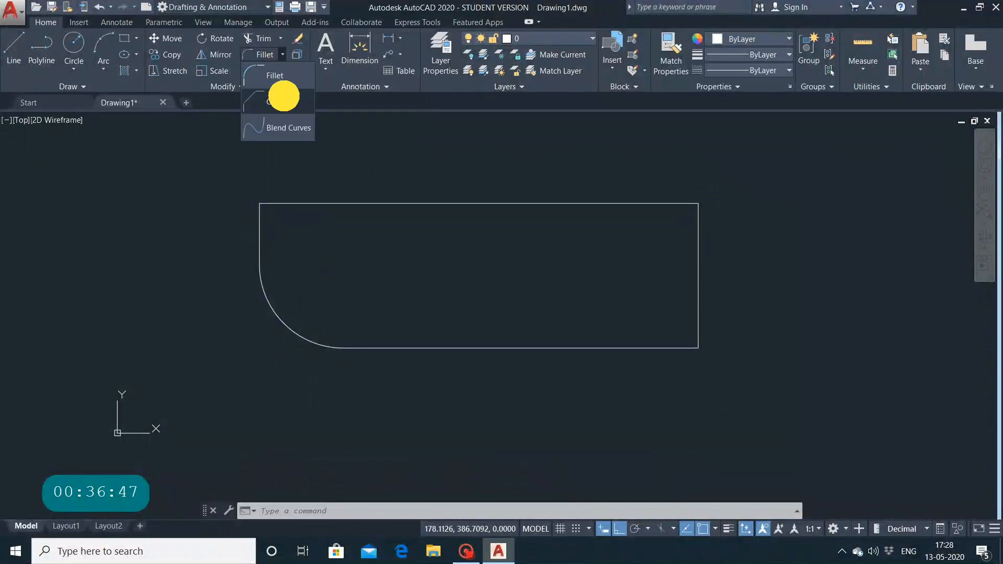
{"action": "left_click", "coordinate": [280, 96]}
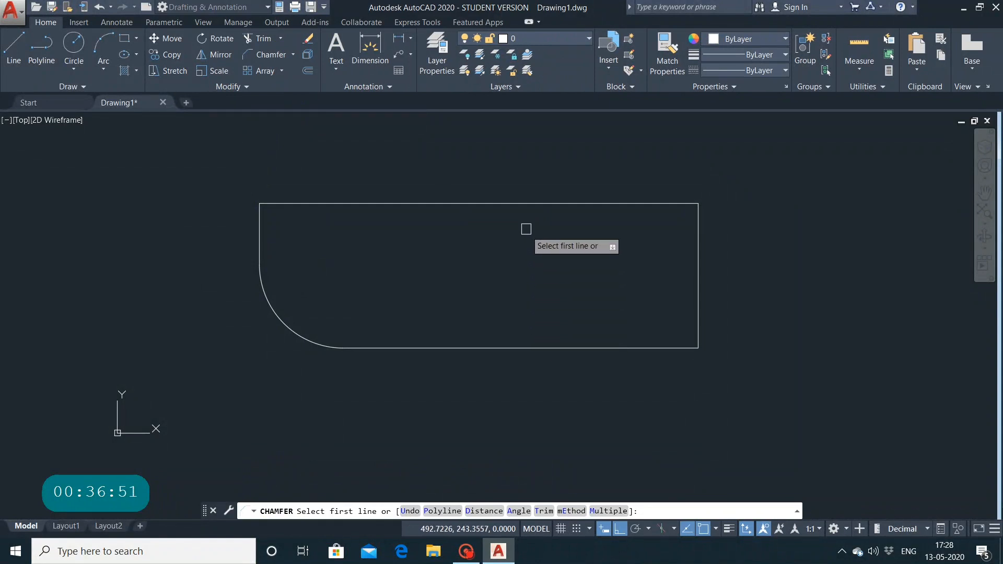
{"action": "left_click", "coordinate": [540, 203]}
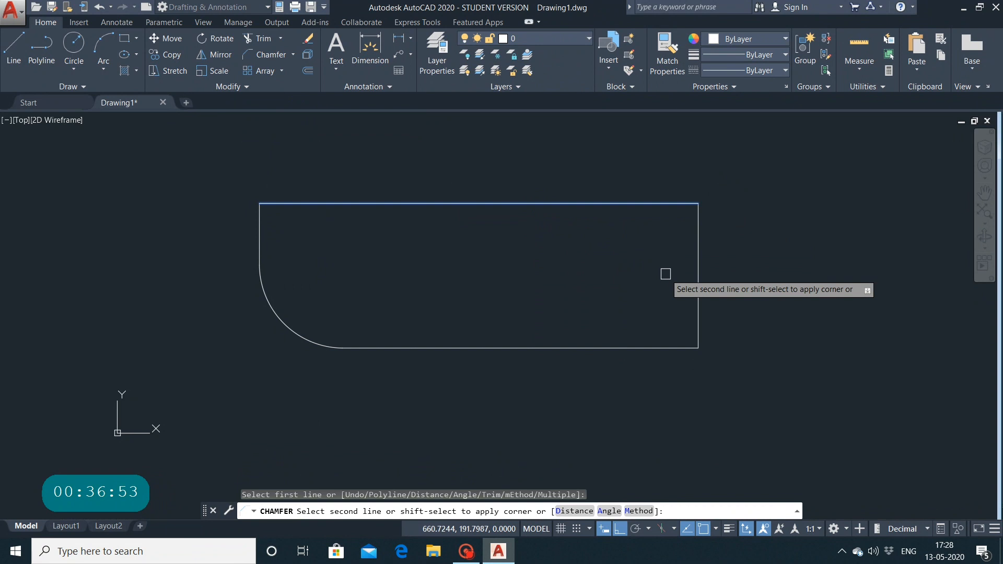
{"action": "left_click", "coordinate": [697, 274]}
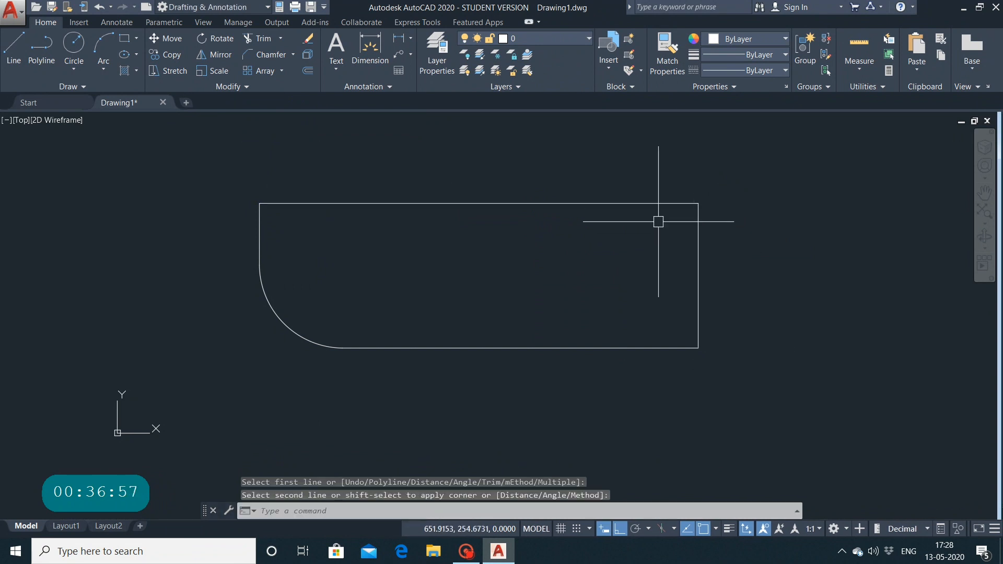
{"action": "left_click", "coordinate": [660, 202]}
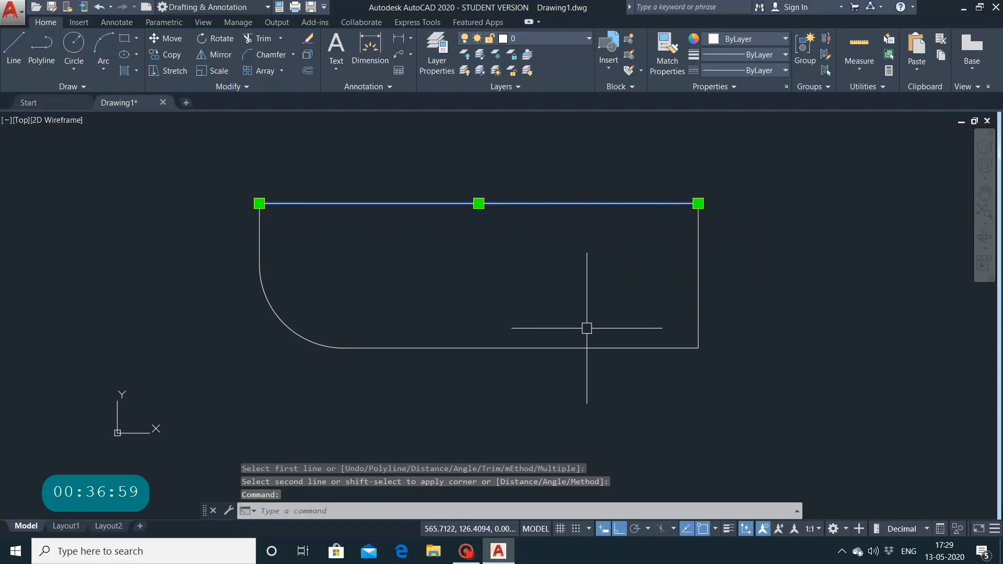
{"action": "key", "text": "Escape"}
{"action": "key", "text": "Escape"}
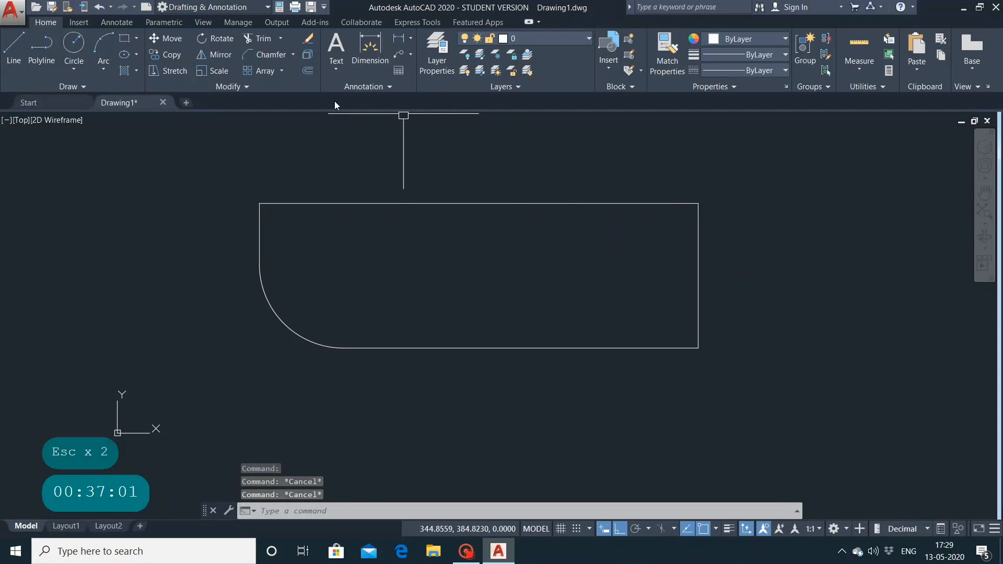
Restart Chamfer with its Angle option, setting a length of 10 on the first line and an angle of 45.
{"action": "key", "text": "Return"}
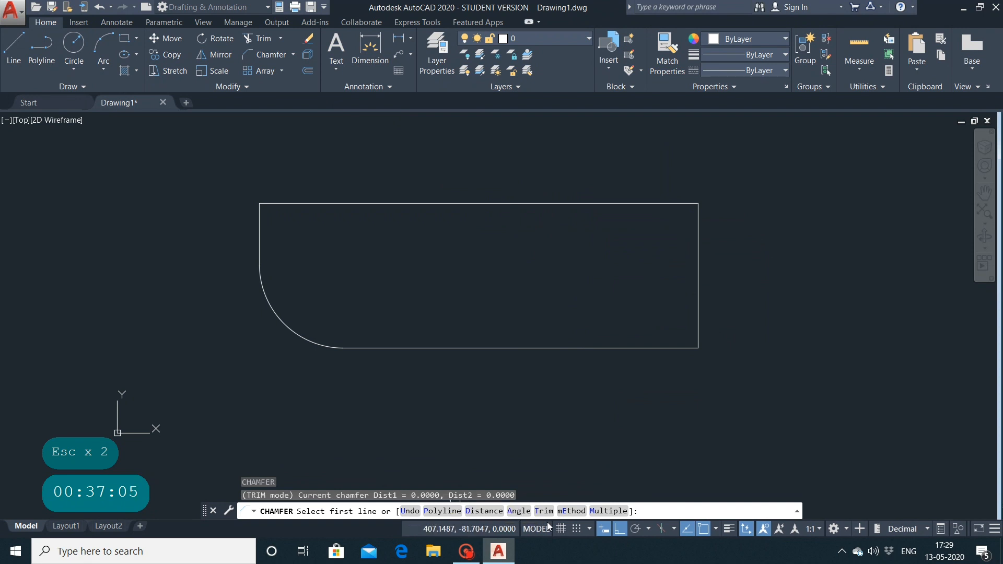
{"action": "left_click", "coordinate": [519, 510]}
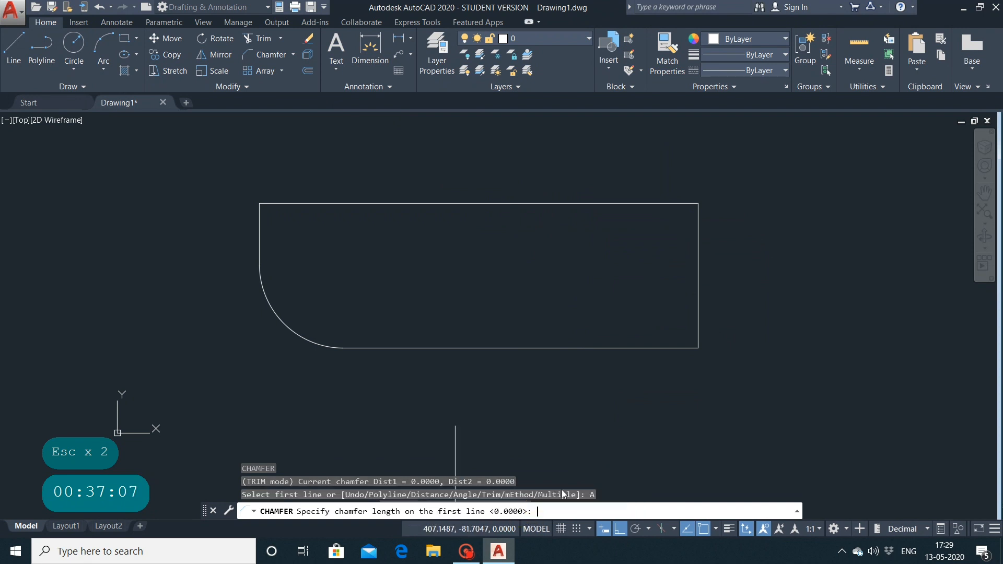
{"action": "left_click", "coordinate": [592, 204]}
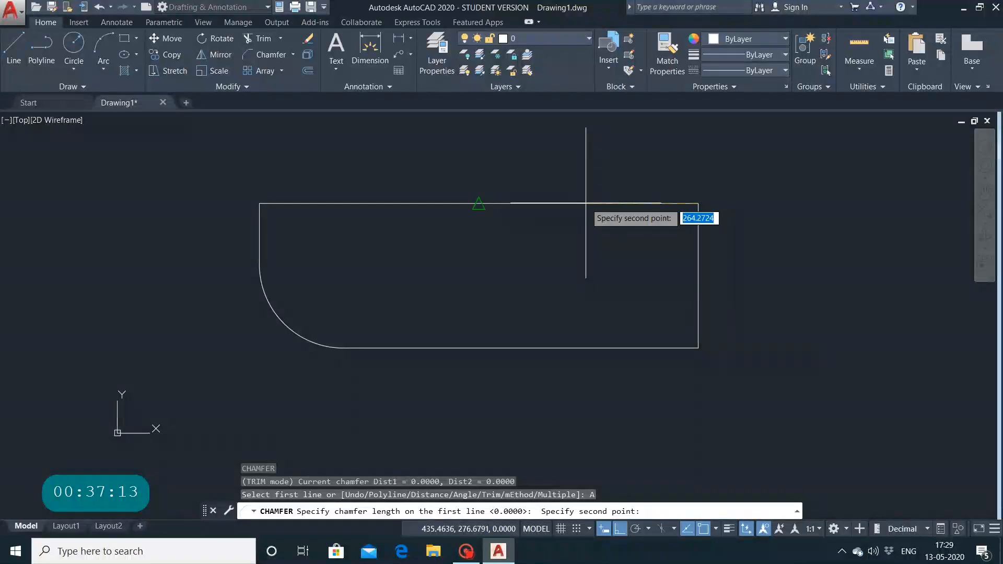
{"action": "type", "text": "10"}
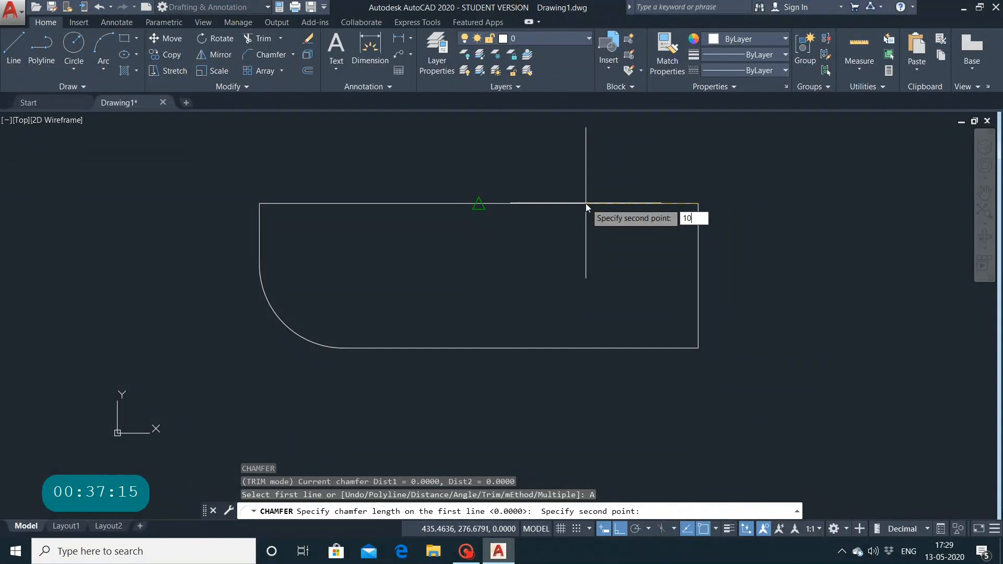
{"action": "key", "text": "Return"}
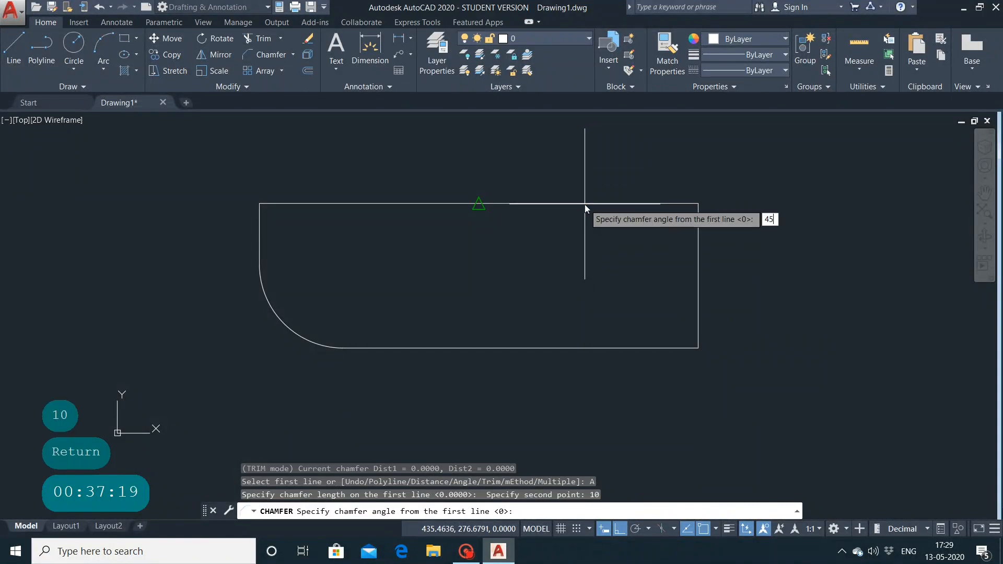
{"action": "type", "text": "45"}
{"action": "key", "text": "Return"}
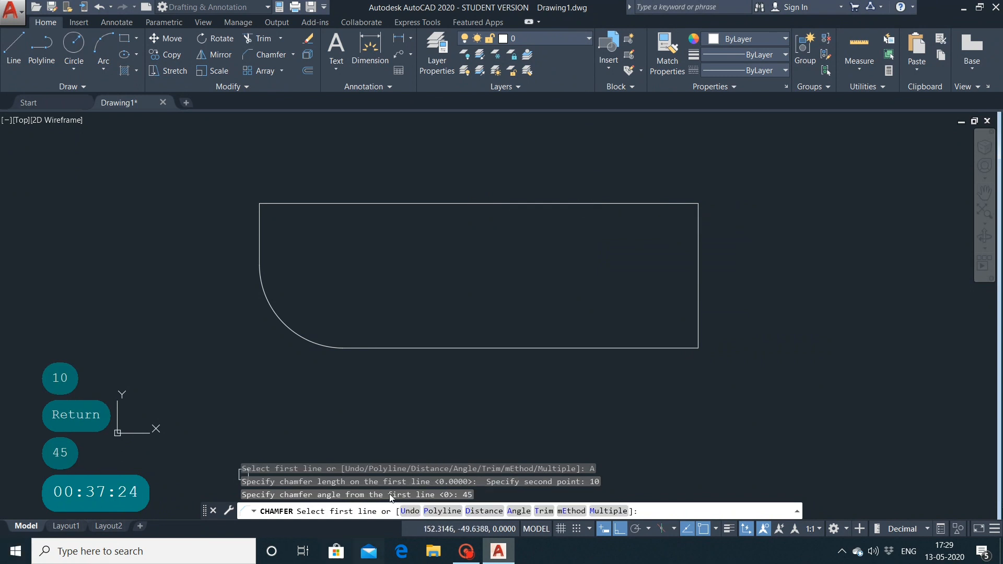
Re-enter the running chamfer's Angle settings with a length of 10 and an angle of 45.
{"action": "left_click", "coordinate": [515, 511]}
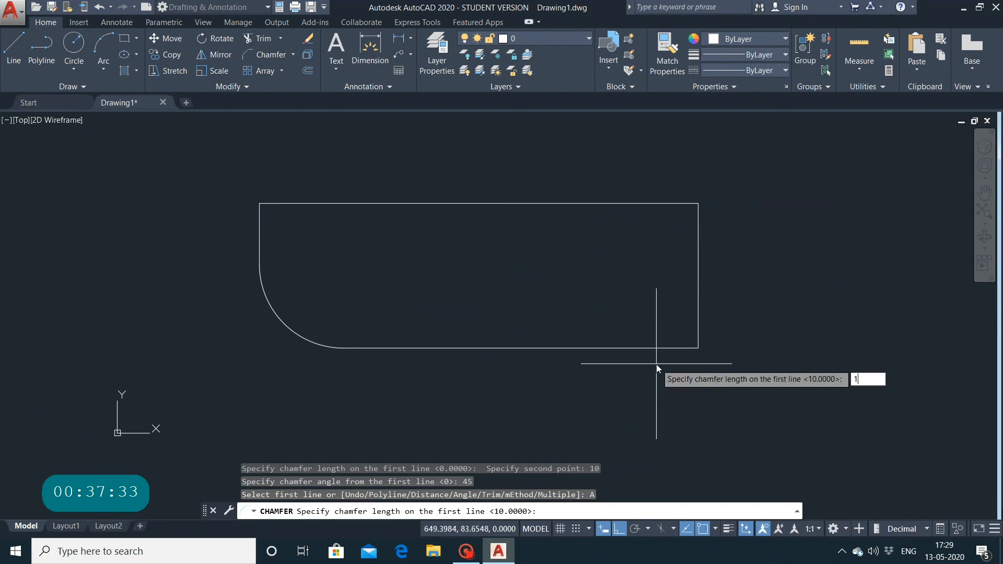
{"action": "key", "text": "Return"}
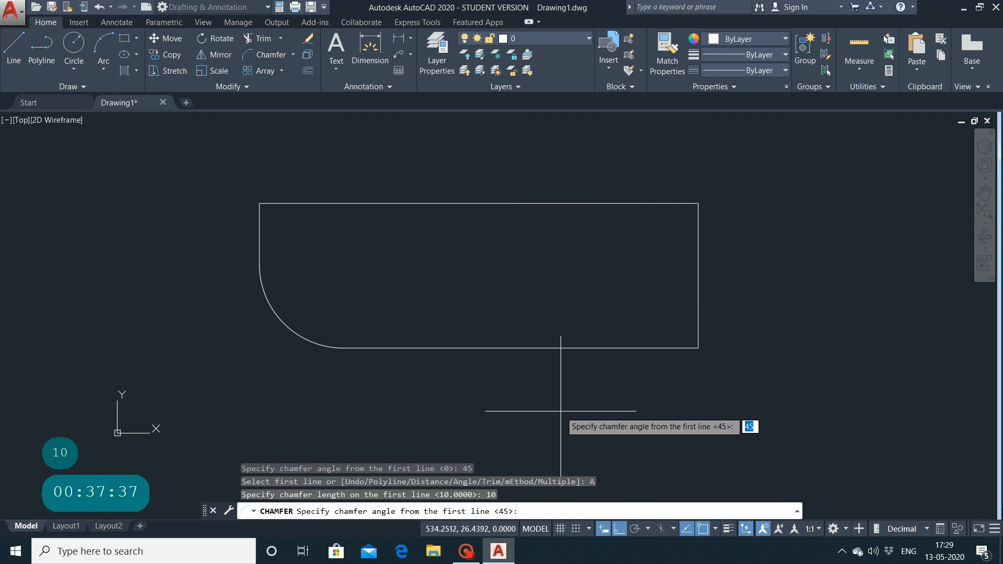
{"action": "key", "text": "Return"}
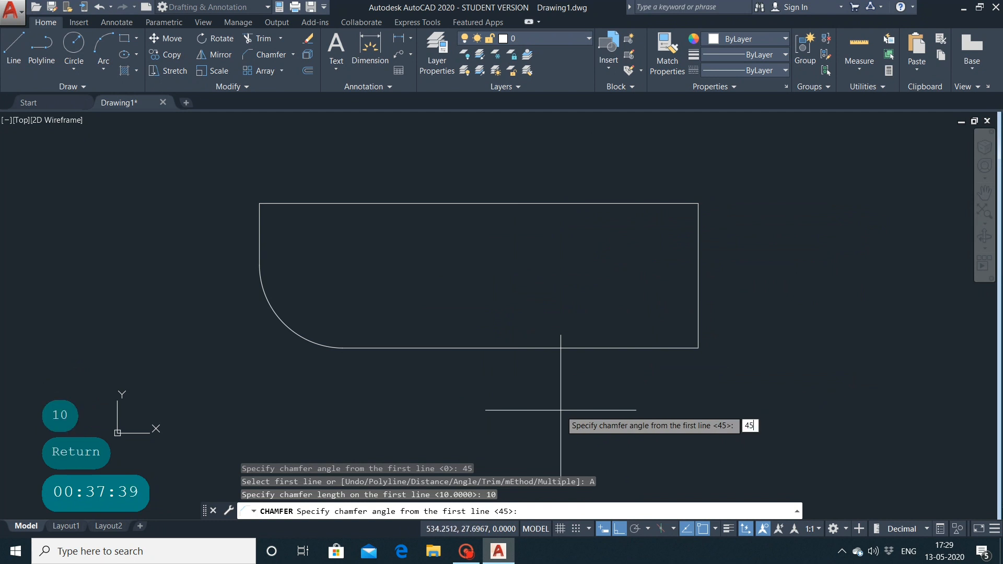
{"action": "type", "text": "45"}
{"action": "key", "text": "Return"}
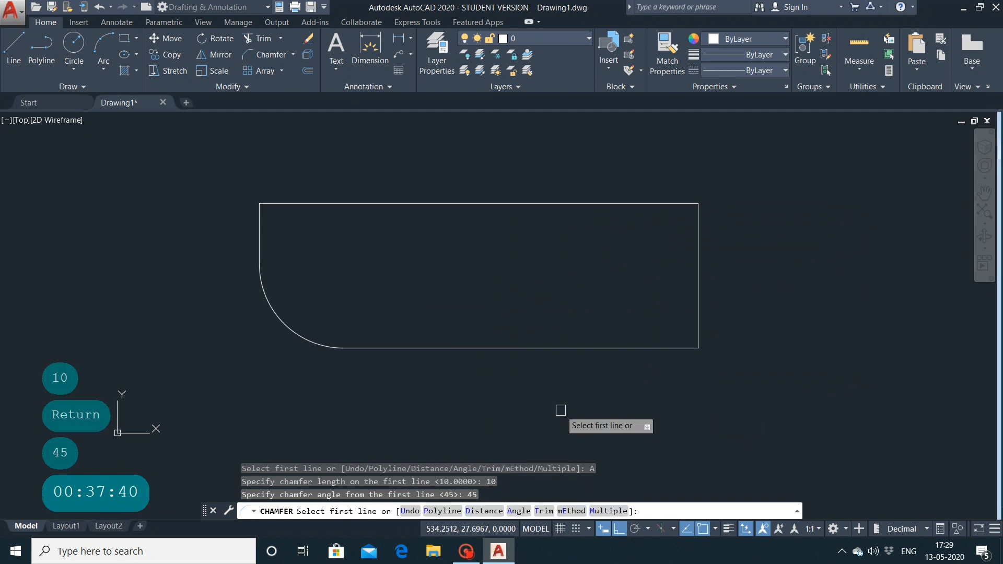
Apply the chamfer to the upper-right corner between the outline's top line and right line.
{"action": "left_click", "coordinate": [587, 204]}
{"action": "left_click", "coordinate": [699, 259]}
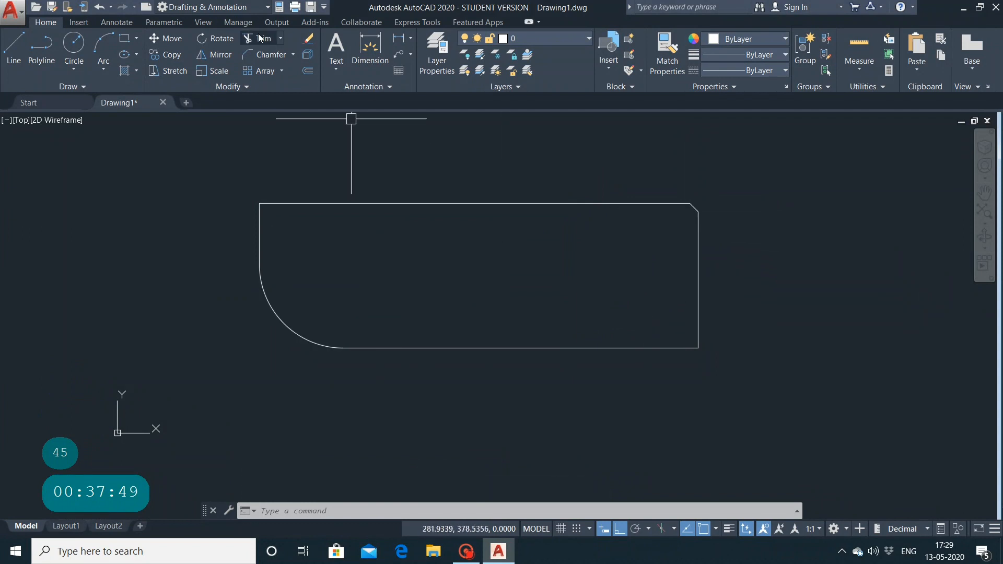
{"action": "left_click", "coordinate": [289, 55]}
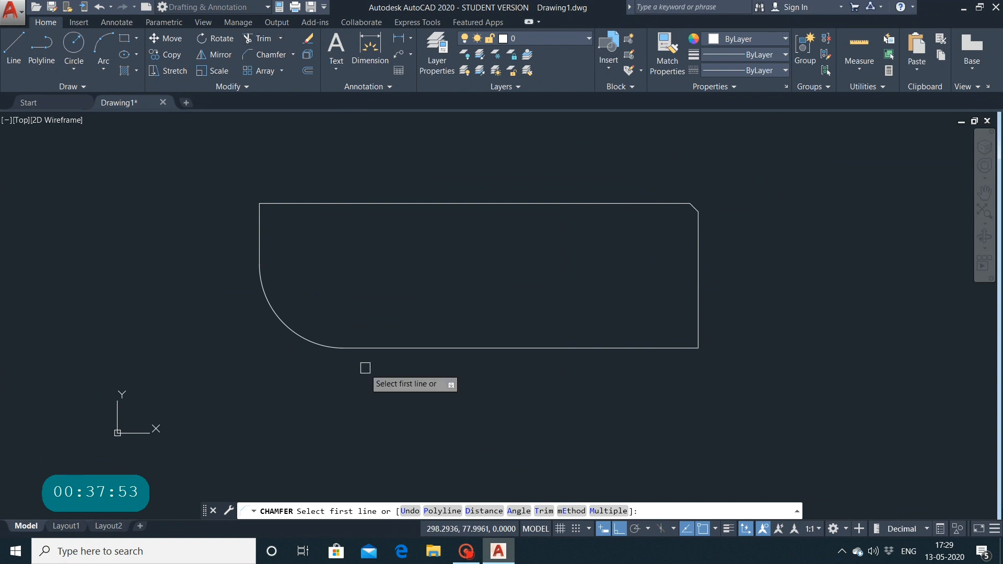
Try to trim the outline's right line below the chamfer, using the whole outline as cutting edges, and cancel the command.
{"action": "left_click", "coordinate": [270, 41]}
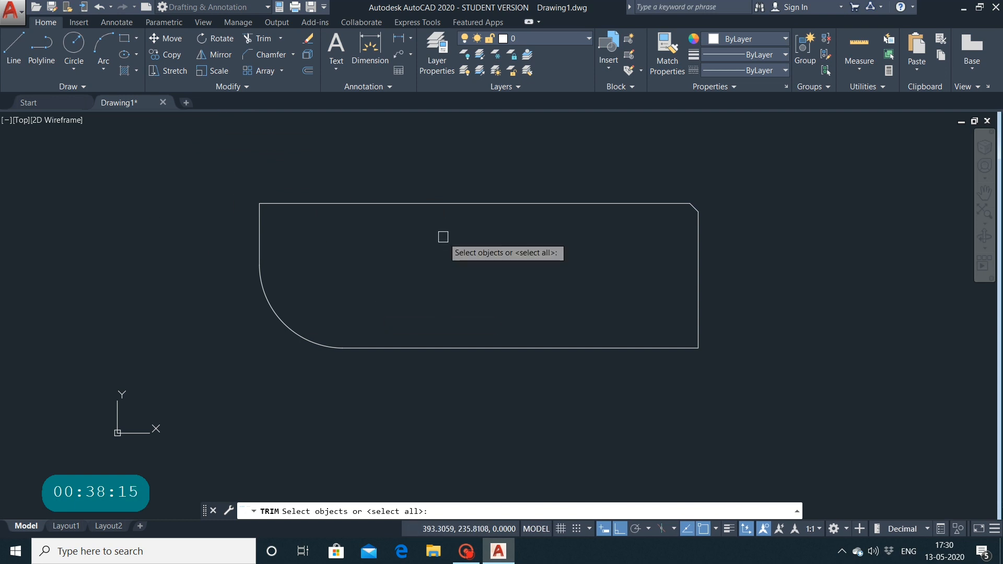
{"action": "left_click", "coordinate": [226, 163]}
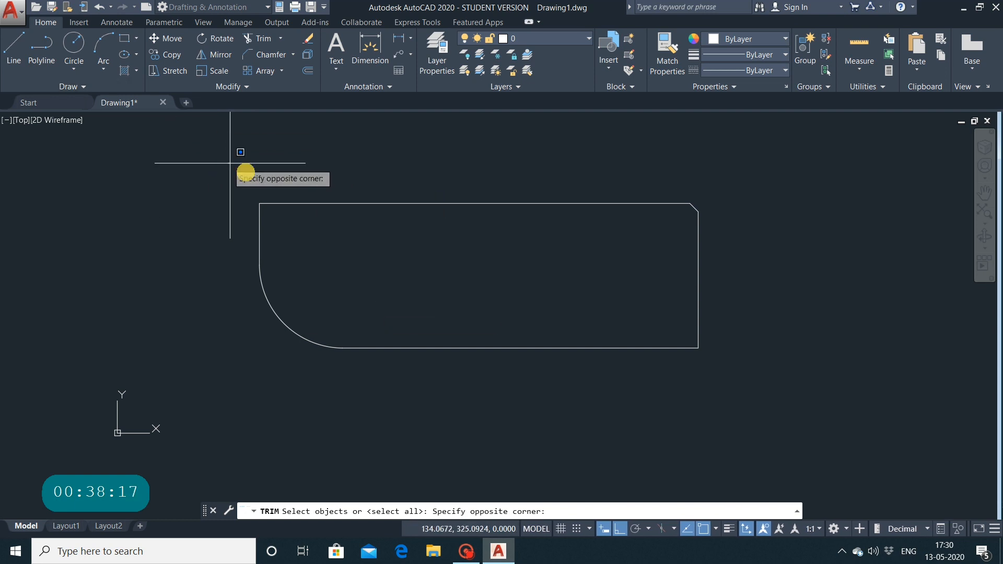
{"action": "left_click", "coordinate": [895, 487]}
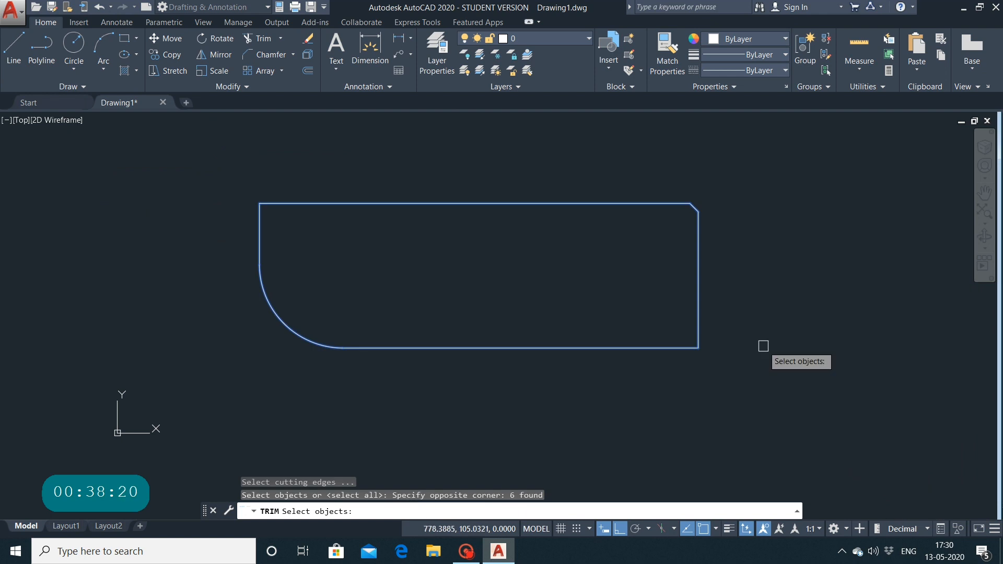
{"action": "left_click", "coordinate": [552, 202]}
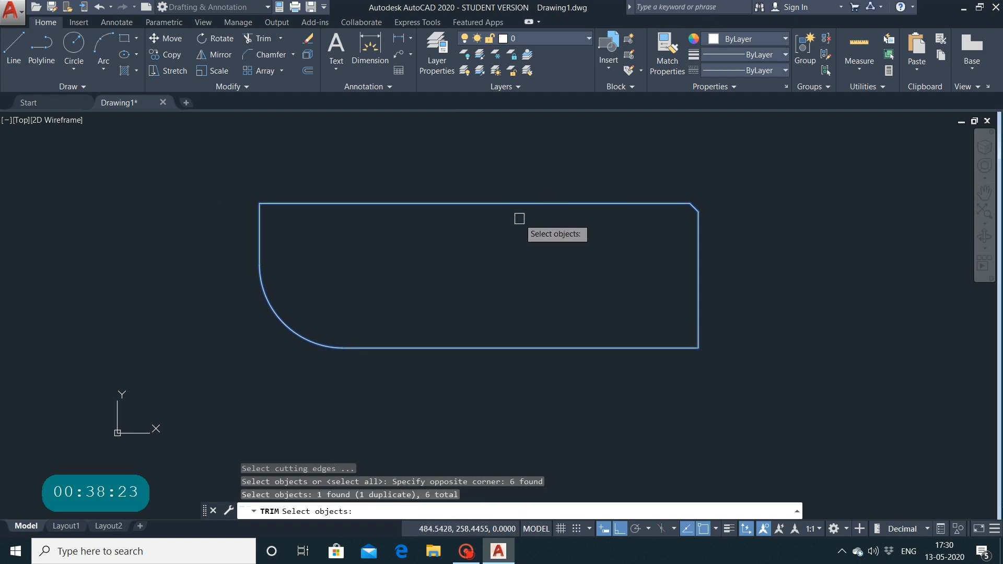
{"action": "key", "text": "Return"}
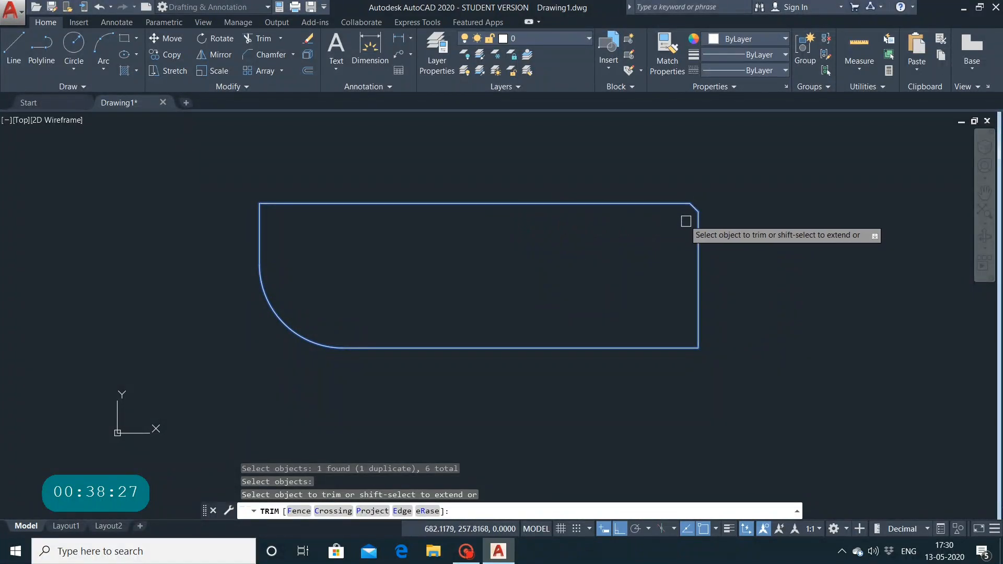
{"action": "left_click", "coordinate": [692, 241]}
{"action": "right_click", "coordinate": [621, 252]}
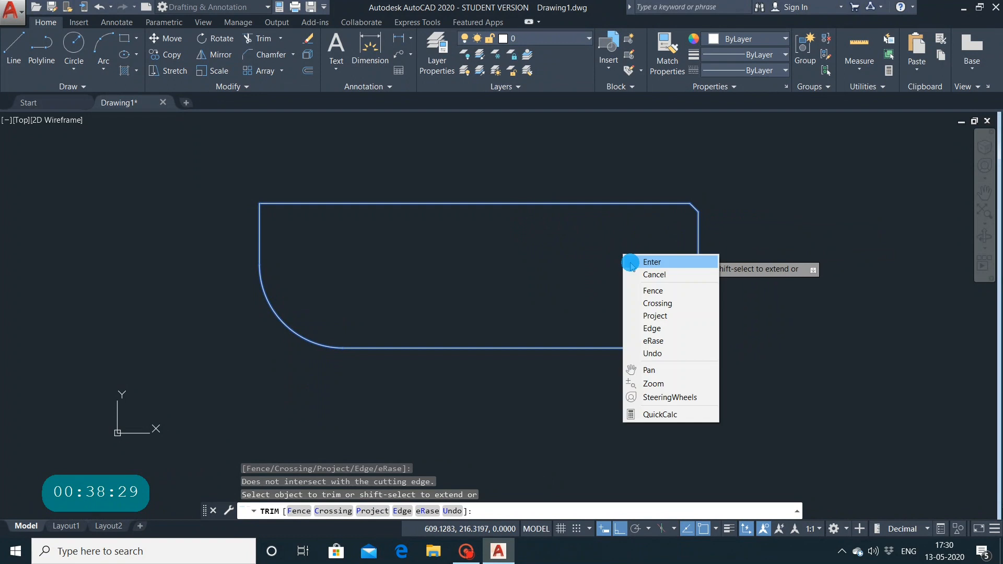
{"action": "left_click", "coordinate": [604, 261]}
{"action": "right_click", "coordinate": [566, 243]}
{"action": "right_click", "coordinate": [543, 221]}
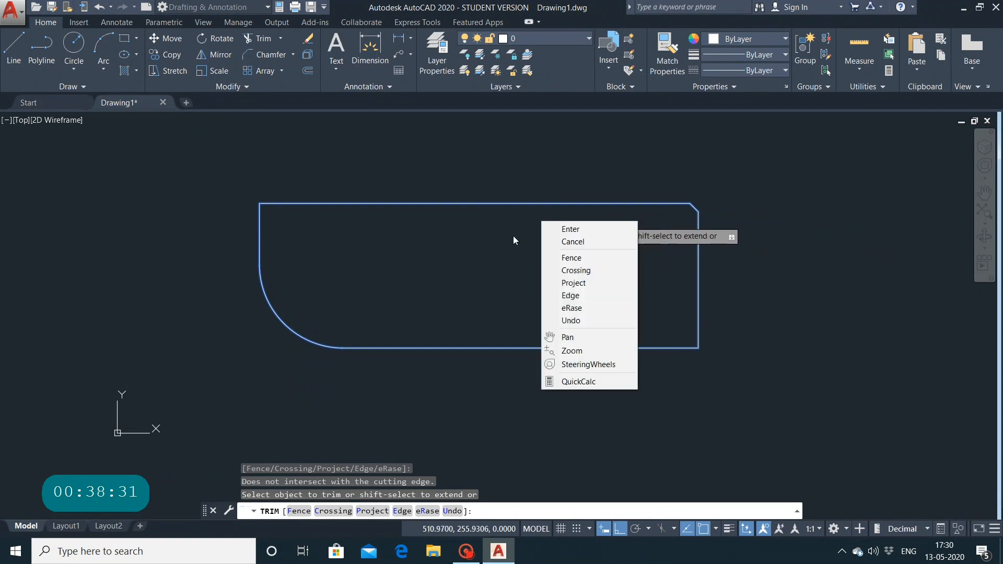
{"action": "left_click", "coordinate": [519, 227]}
{"action": "key", "text": "Escape"}
{"action": "key", "text": "Escape"}
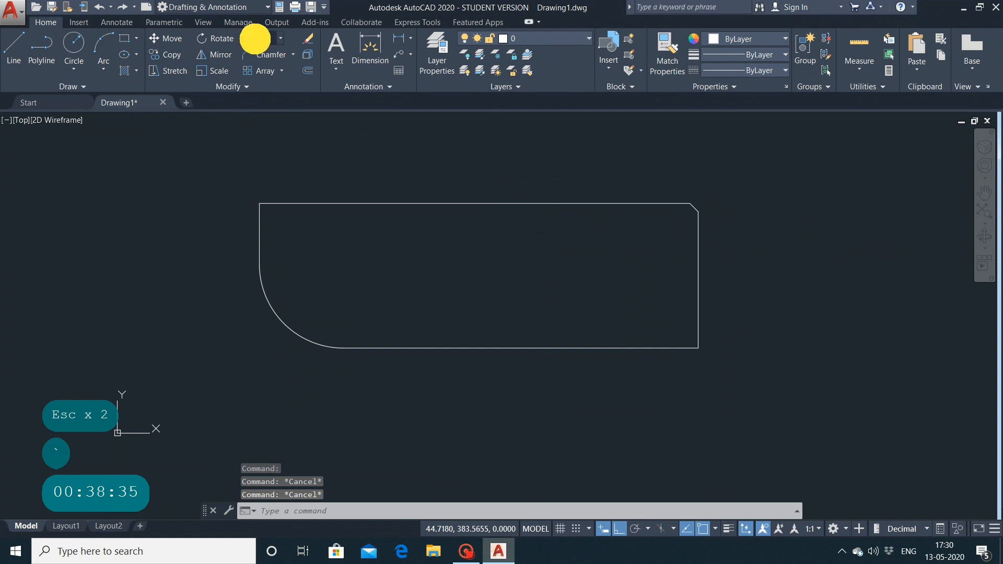
Try to trim the arc, bottom line and right line with all objects as cutting edges, using Trim's Edge option.
{"action": "left_click", "coordinate": [254, 38]}
{"action": "right_click", "coordinate": [395, 253]}
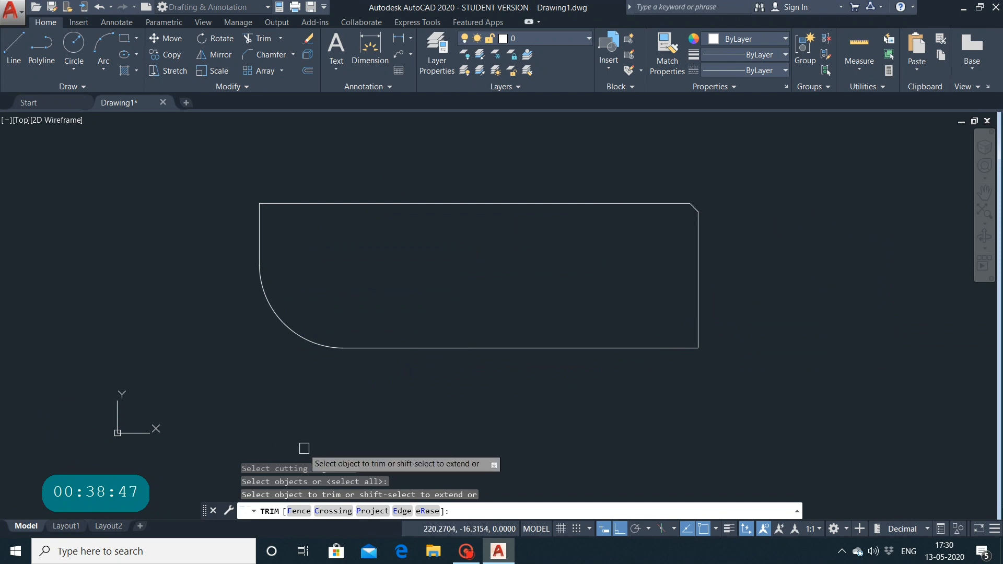
{"action": "left_click", "coordinate": [401, 511]}
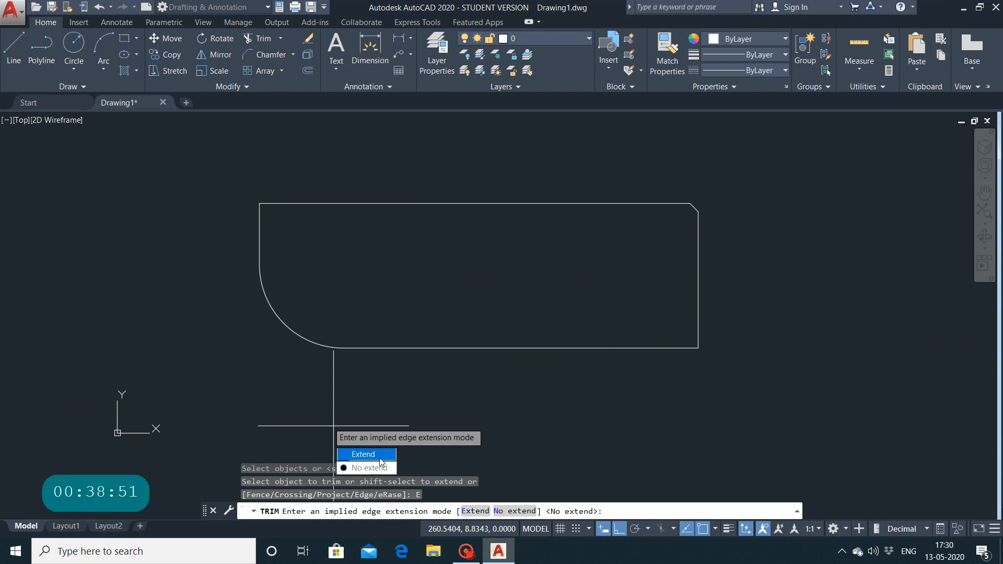
{"action": "left_click", "coordinate": [275, 314]}
{"action": "left_click", "coordinate": [306, 338]}
{"action": "left_click", "coordinate": [430, 351]}
{"action": "left_click", "coordinate": [653, 354]}
{"action": "left_click", "coordinate": [719, 305]}
{"action": "left_click", "coordinate": [698, 225]}
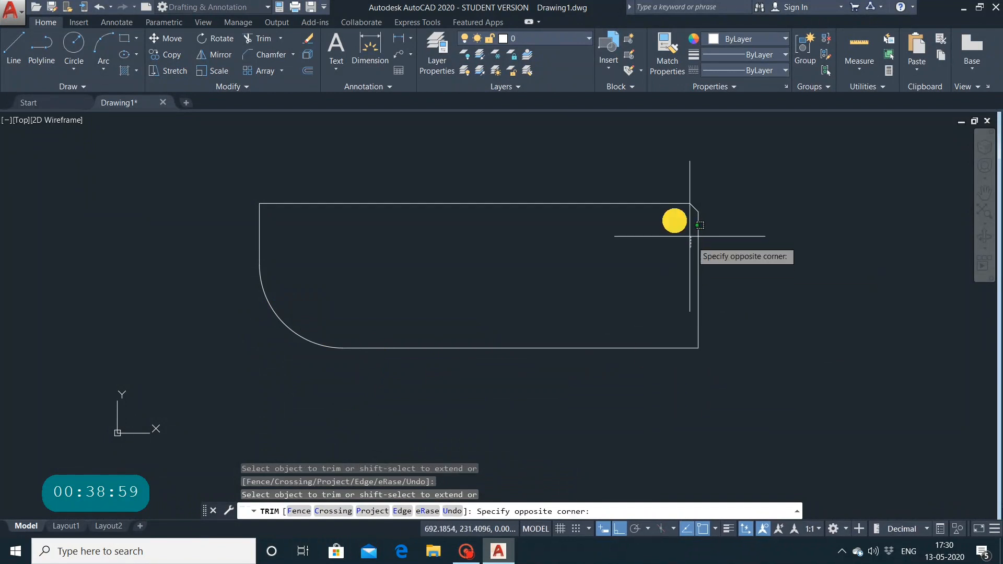
Try to trim the outline with selection windows drawn around the whole shape, and cancel the command.
{"action": "left_click", "coordinate": [250, 152]}
{"action": "left_click", "coordinate": [312, 185]}
{"action": "left_click", "coordinate": [913, 498]}
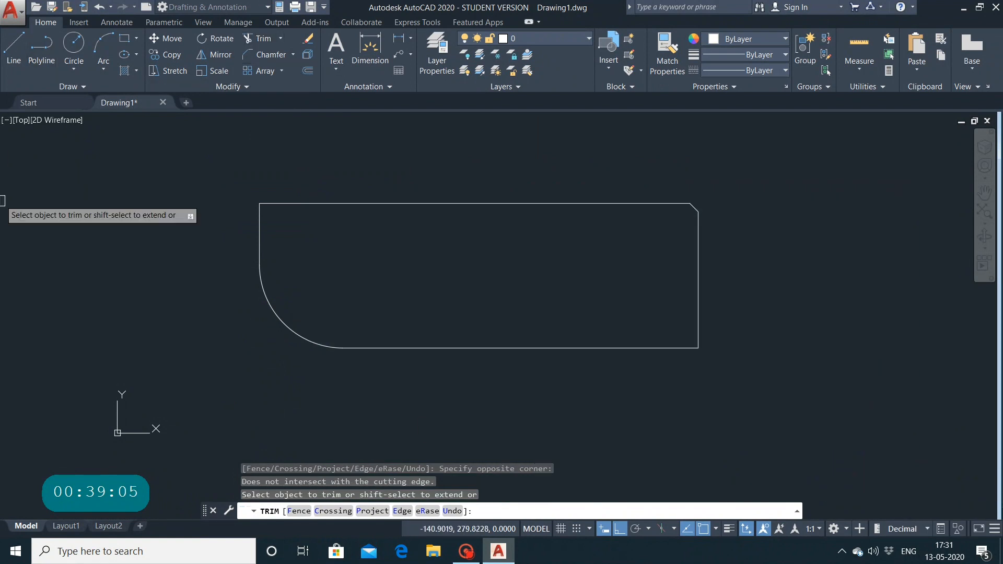
{"action": "left_click", "coordinate": [158, 139]}
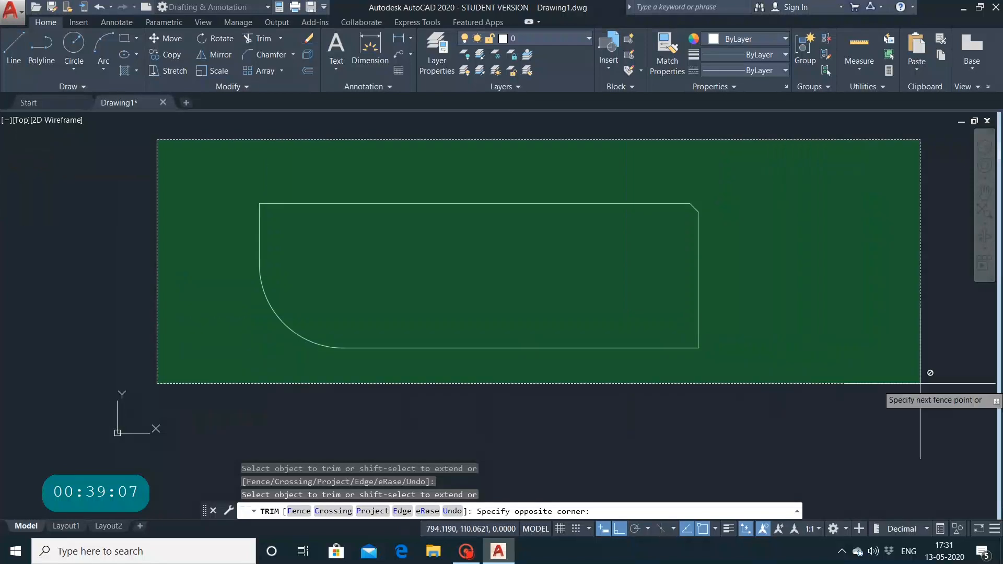
{"action": "left_click", "coordinate": [922, 430]}
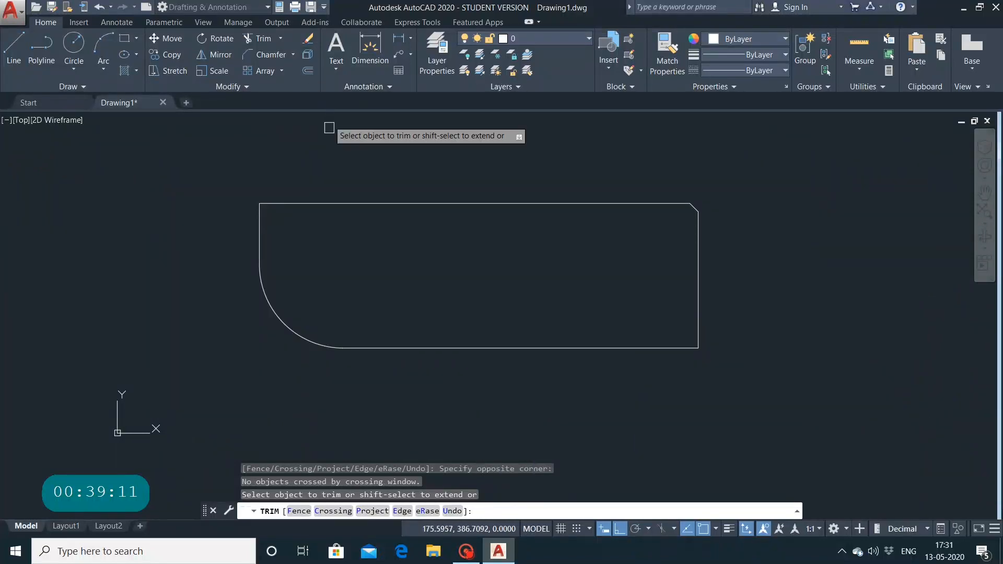
{"action": "key", "text": "Escape"}
Try to explode the whole outline, and also its bottom and top lines individually.
{"action": "left_click", "coordinate": [263, 178]}
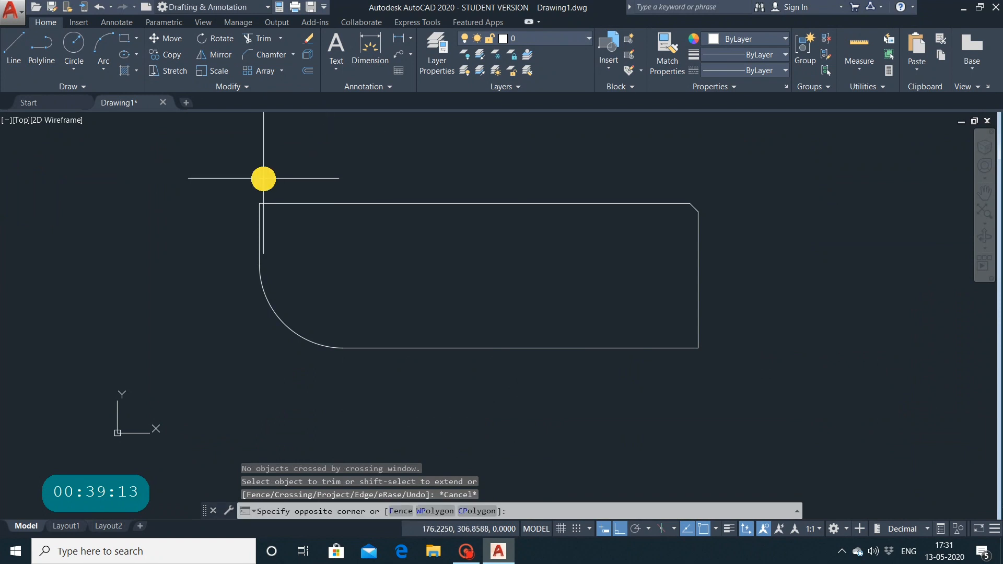
{"action": "left_click", "coordinate": [735, 389]}
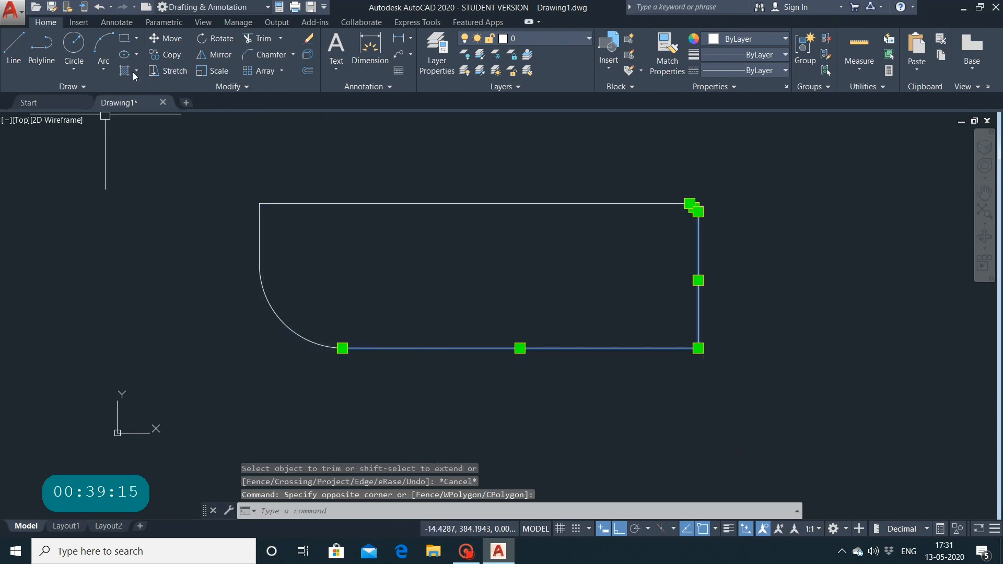
{"action": "left_click", "coordinate": [308, 55]}
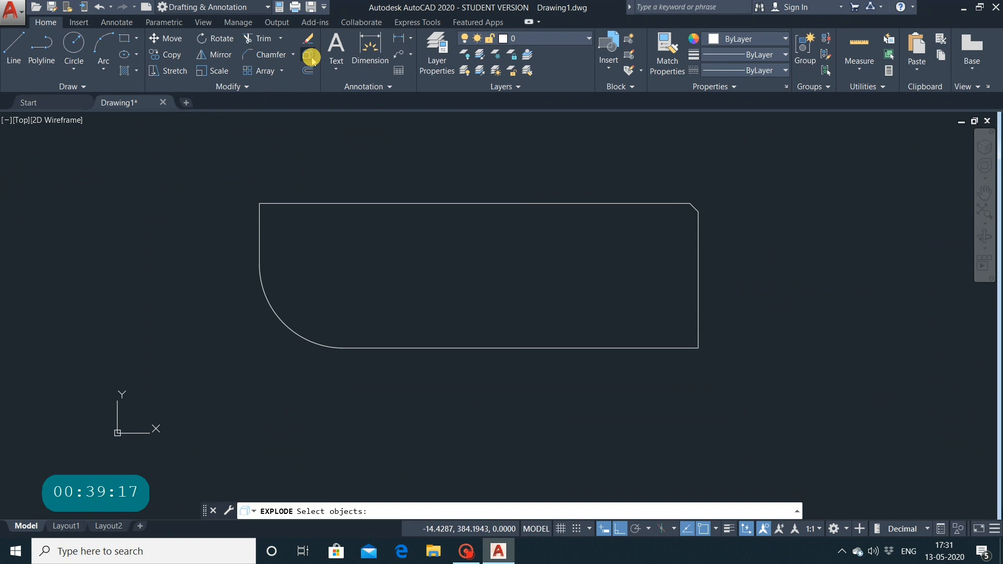
{"action": "left_click", "coordinate": [273, 136]}
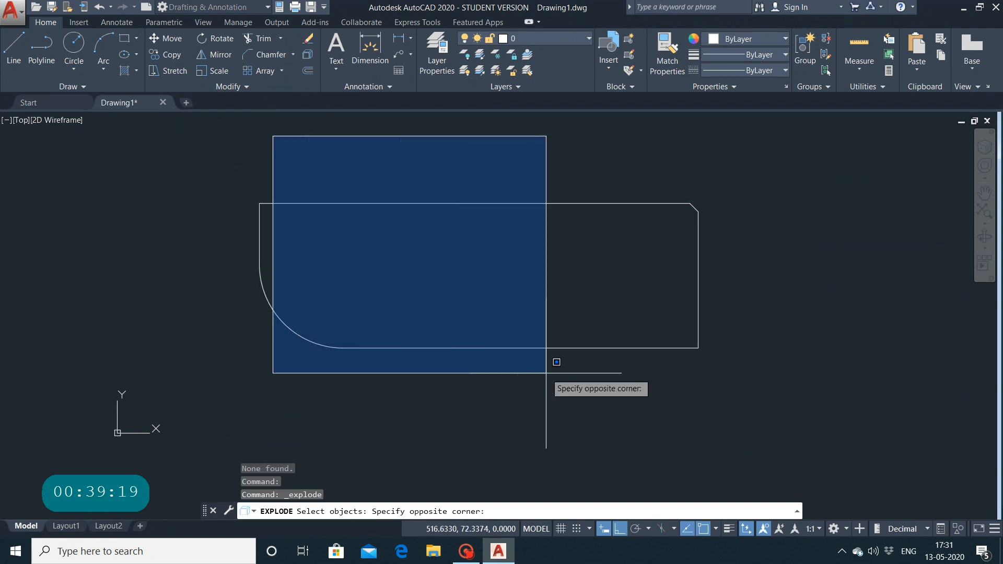
{"action": "left_click", "coordinate": [549, 359]}
{"action": "left_click", "coordinate": [219, 144]}
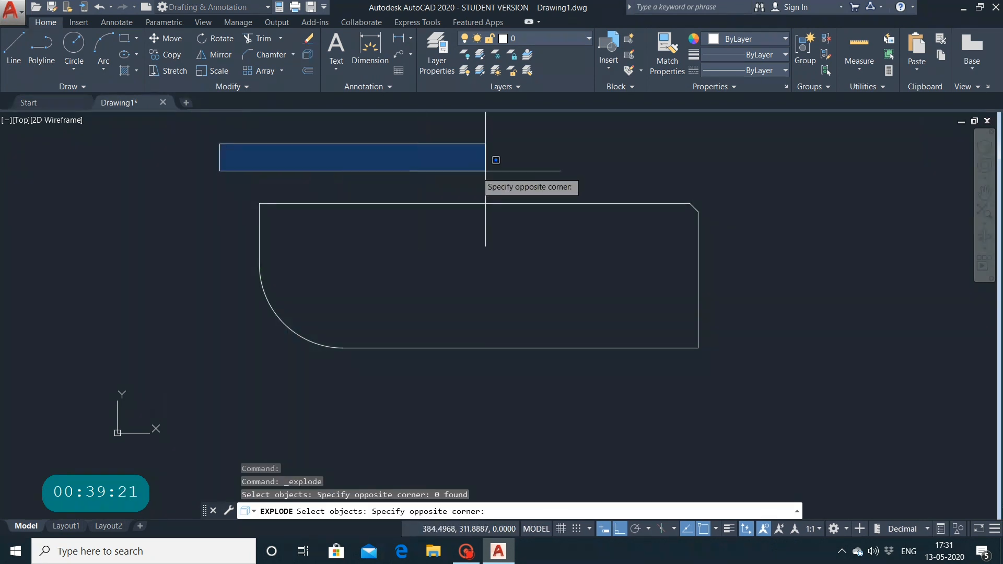
{"action": "left_click", "coordinate": [920, 392]}
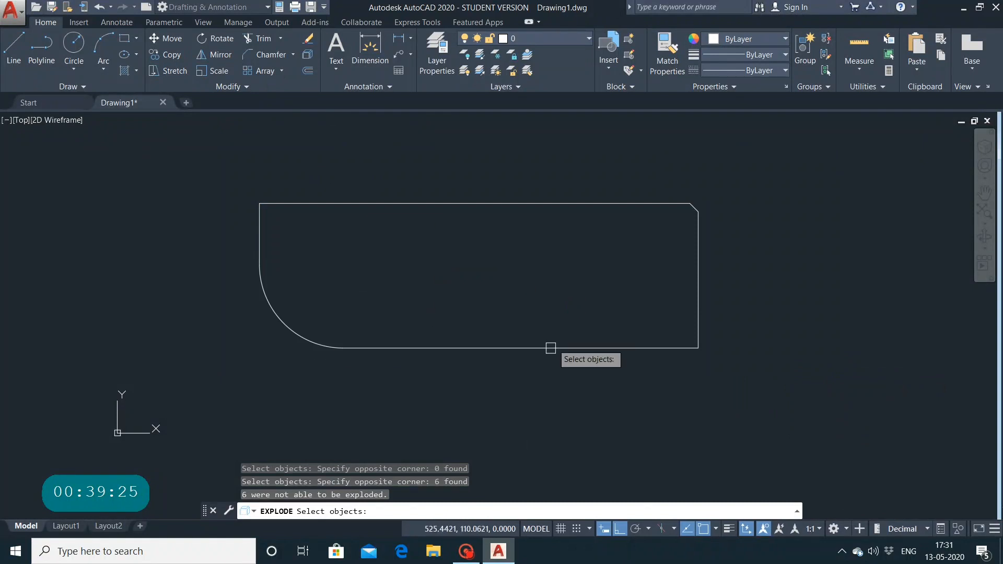
{"action": "left_click", "coordinate": [574, 348]}
{"action": "left_click", "coordinate": [600, 204]}
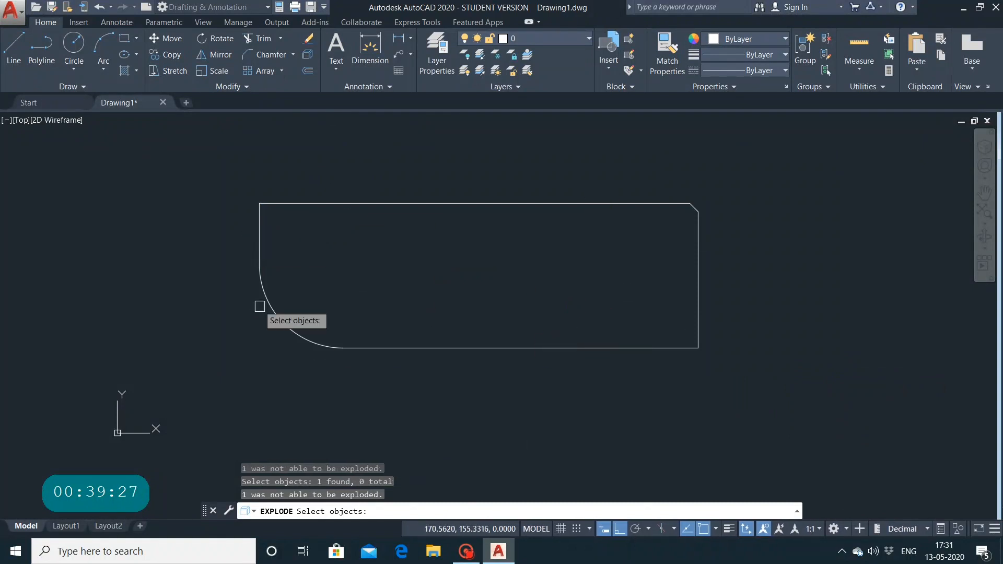
{"action": "left_click", "coordinate": [272, 36]}
{"action": "left_click", "coordinate": [434, 204]}
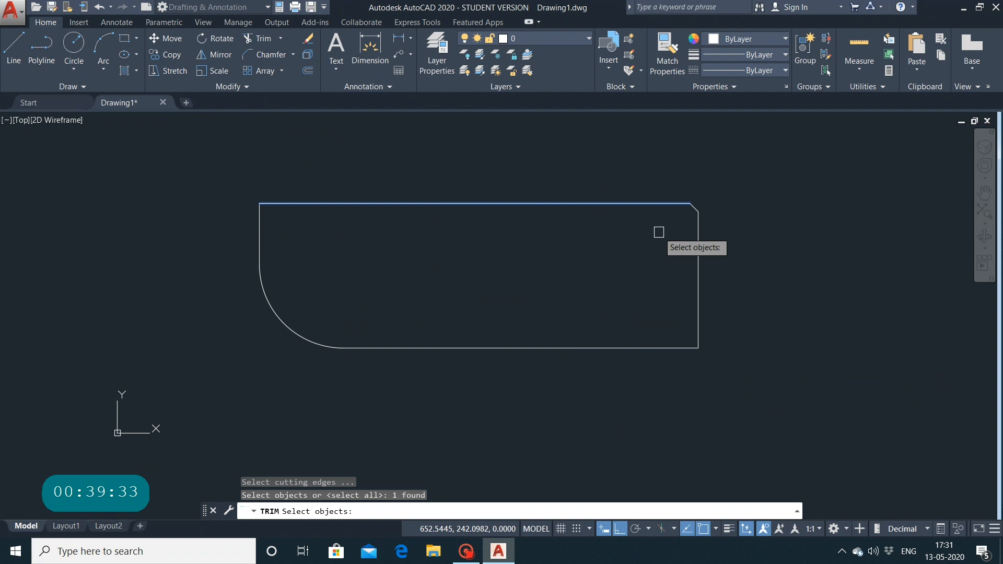
{"action": "key", "text": "Return"}
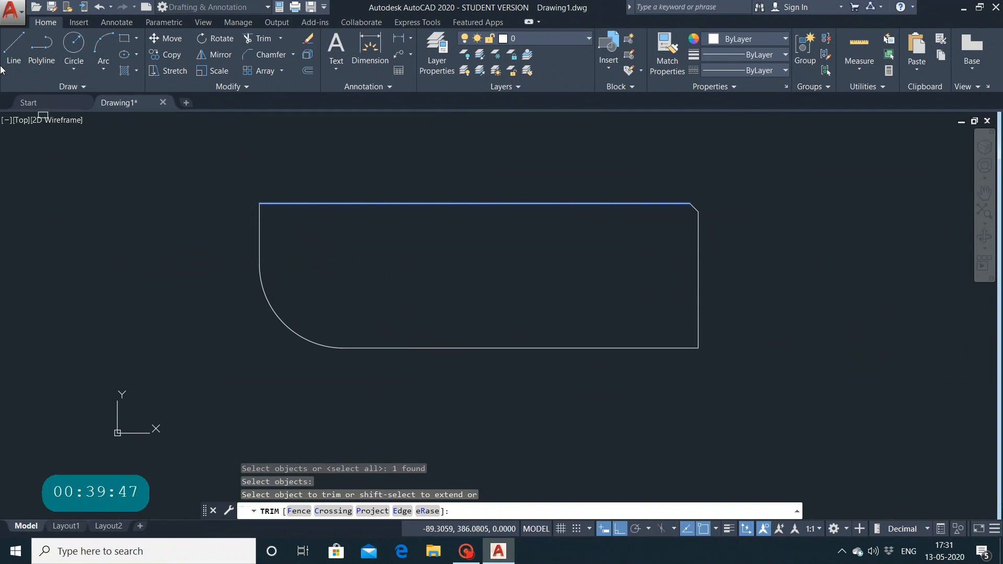
Draw a slanted line from above the outline to the bottom line's midpoint, continuing with vertical segments that cross the top and bottom lines.
{"action": "left_click", "coordinate": [13, 53]}
{"action": "left_click", "coordinate": [414, 157]}
{"action": "left_click", "coordinate": [570, 344]}
{"action": "left_click", "coordinate": [634, 132]}
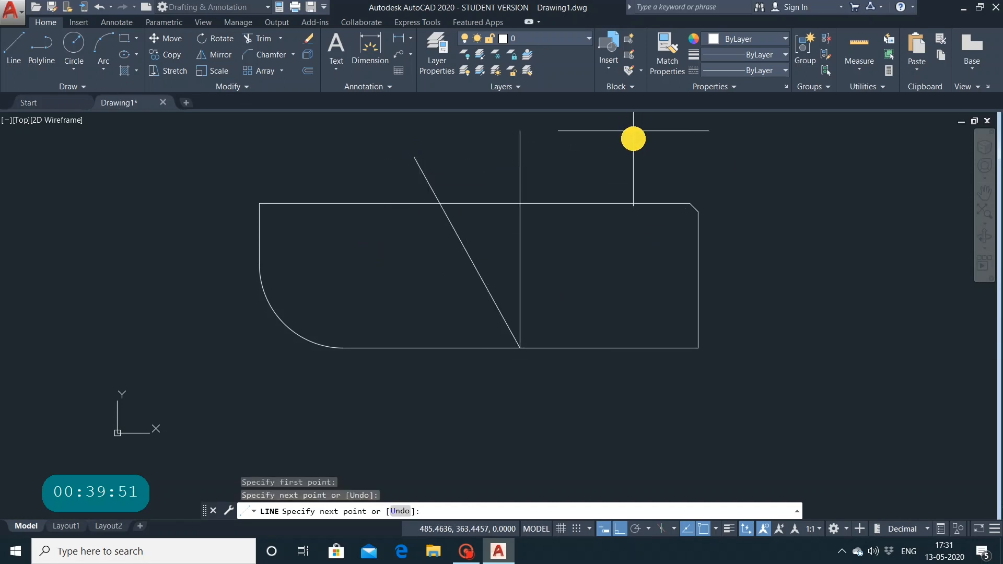
{"action": "left_click", "coordinate": [706, 366]}
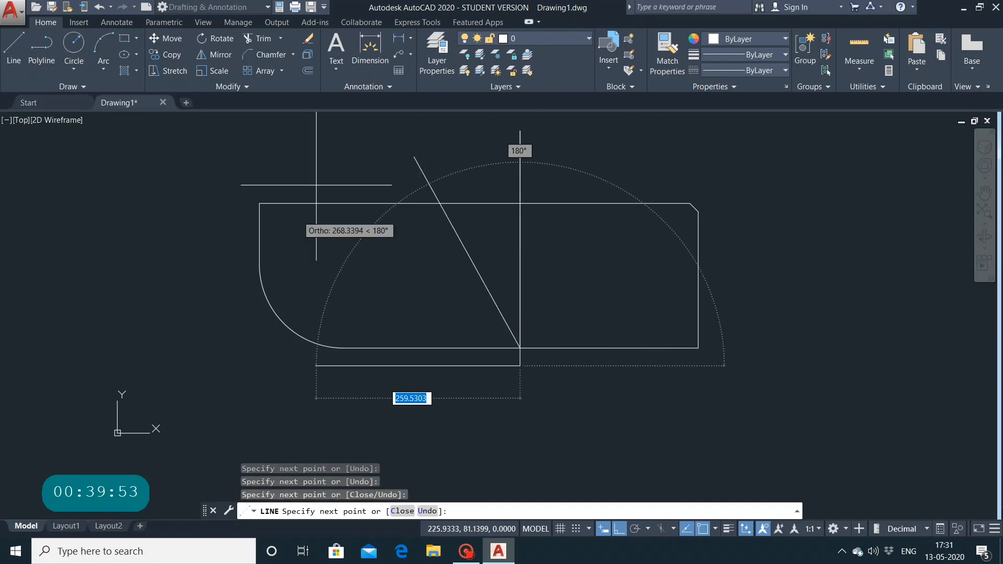
{"action": "left_click", "coordinate": [318, 157]}
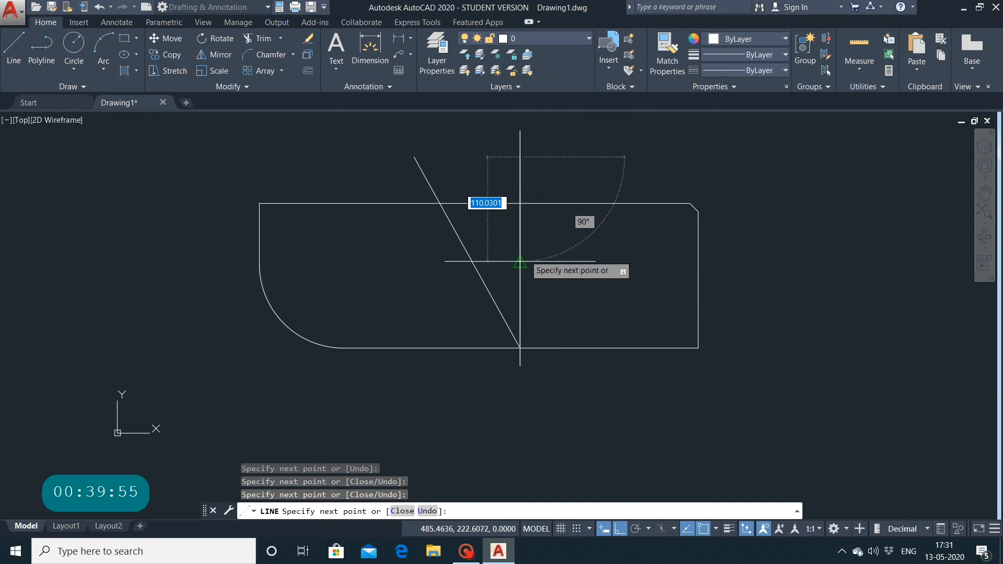
{"action": "left_click", "coordinate": [437, 325]}
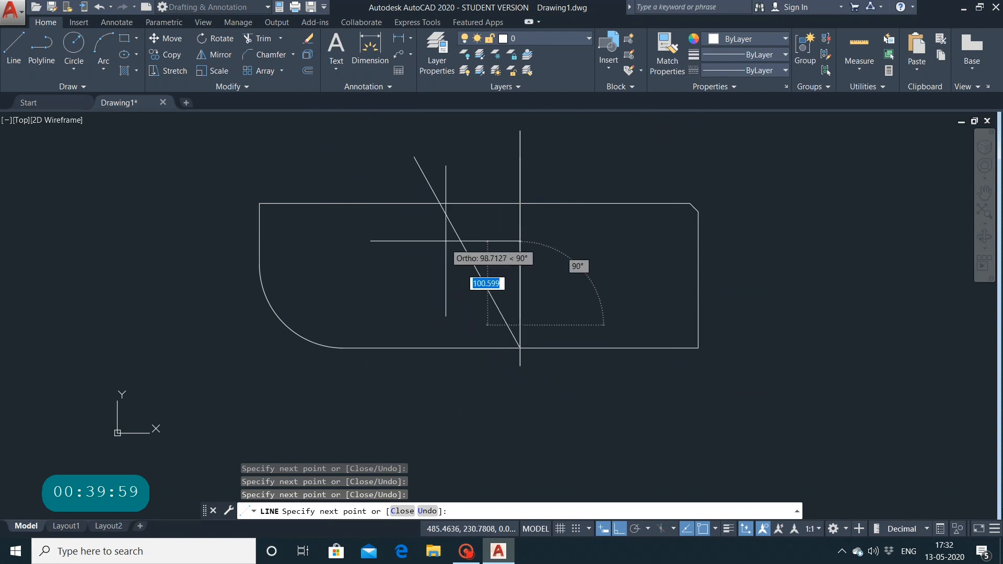
{"action": "left_click", "coordinate": [477, 190]}
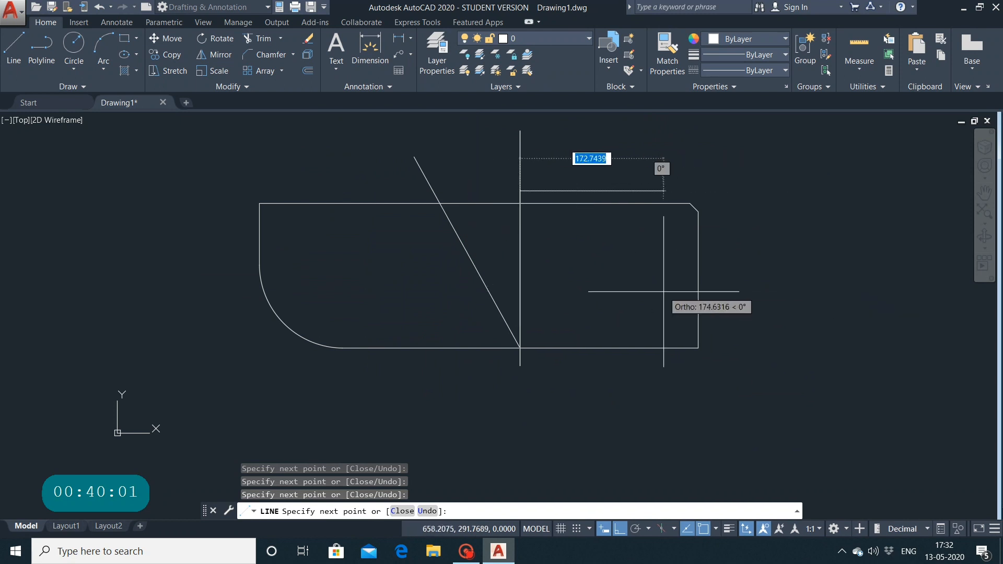
Continue the line chain rightward above the top line, down into the outline, left across its interior and up past the top line.
{"action": "left_click", "coordinate": [656, 269]}
{"action": "left_click", "coordinate": [652, 309]}
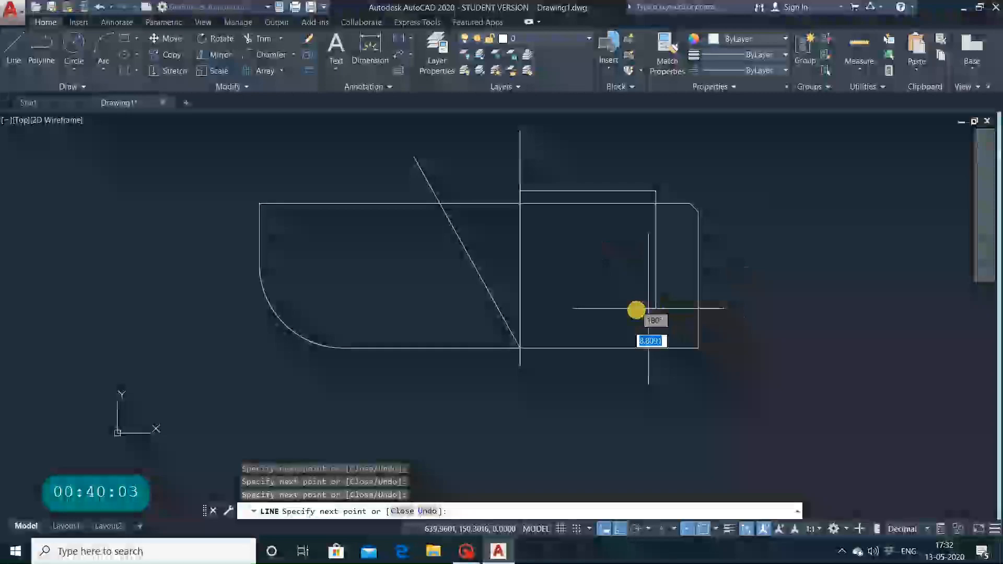
{"action": "left_click", "coordinate": [394, 296]}
{"action": "left_click", "coordinate": [377, 170]}
{"action": "left_click", "coordinate": [332, 203]}
{"action": "left_click", "coordinate": [333, 275]}
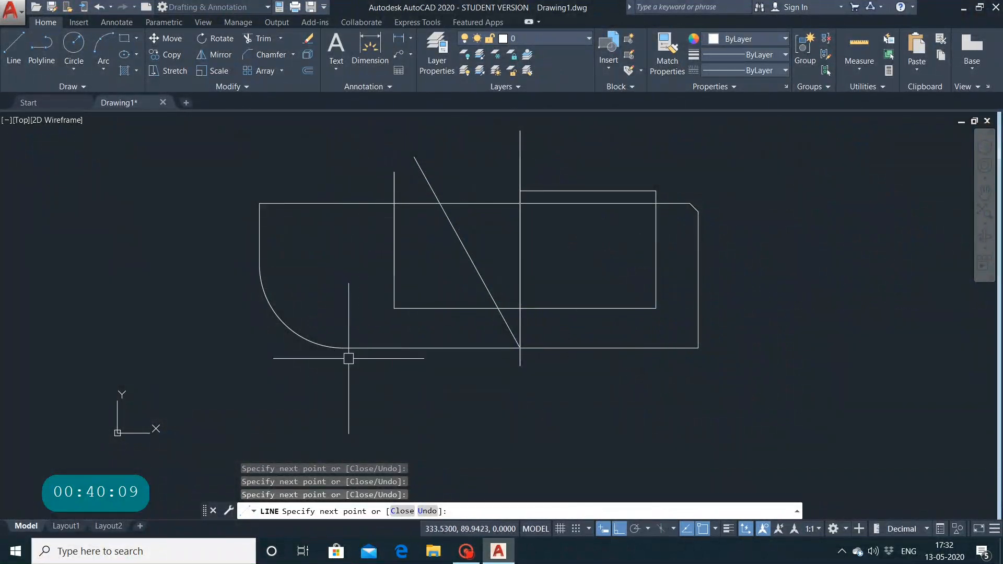
{"action": "key", "text": "Escape"}
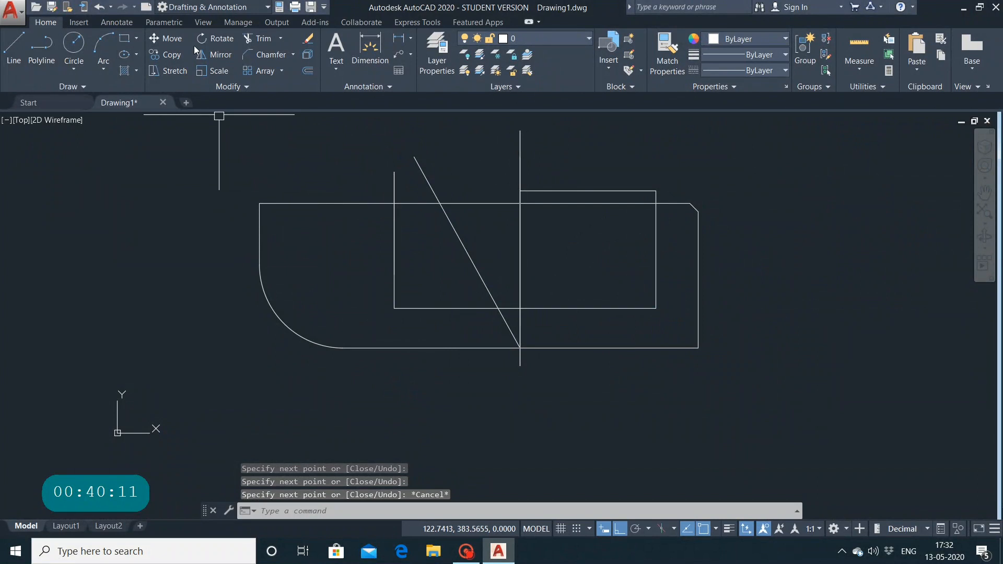
Trim the parts of the slanted line and of the middle and right vertical lines above the outline, using the top line as cutting edge.
{"action": "left_click", "coordinate": [266, 34]}
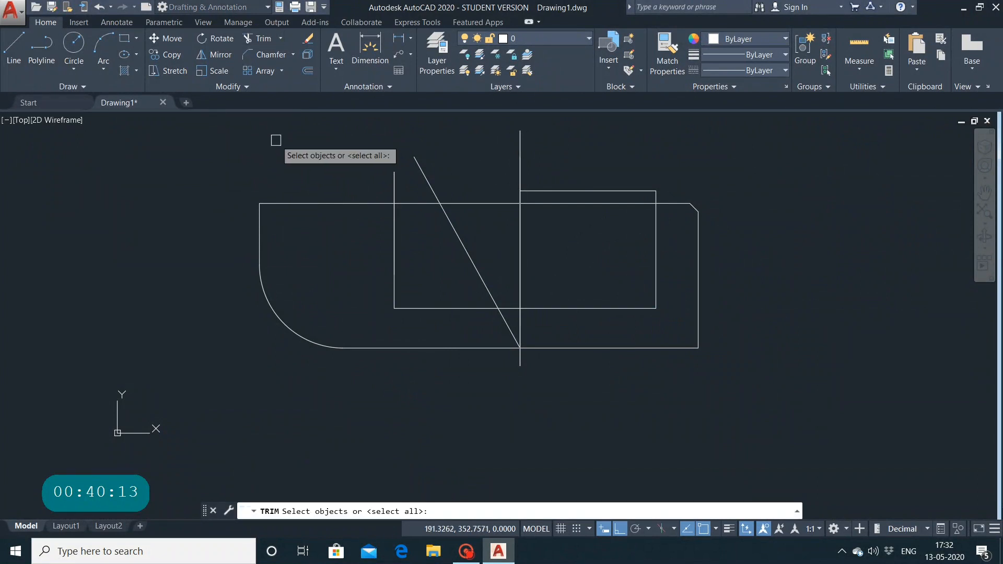
{"action": "left_click", "coordinate": [308, 203]}
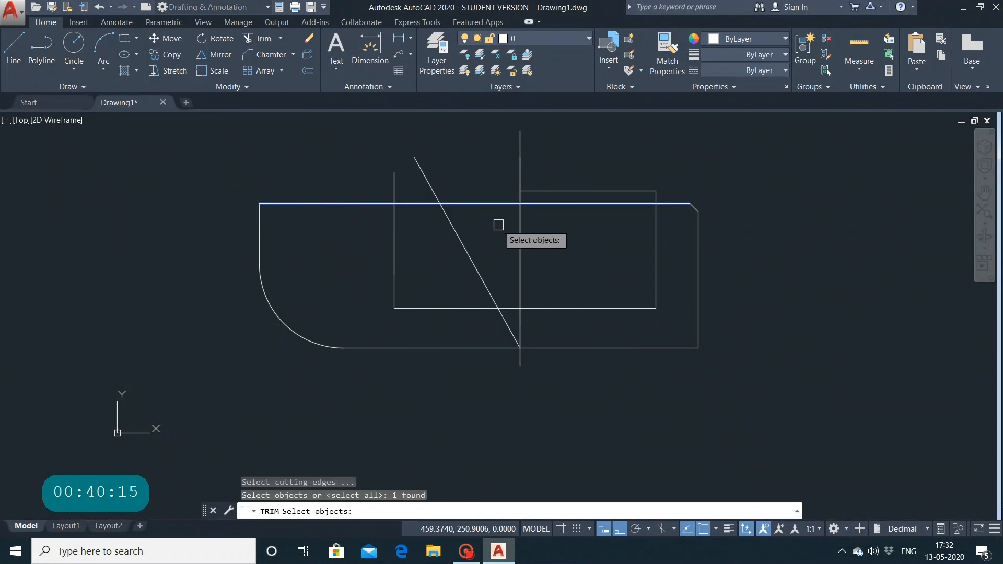
{"action": "key", "text": "Return"}
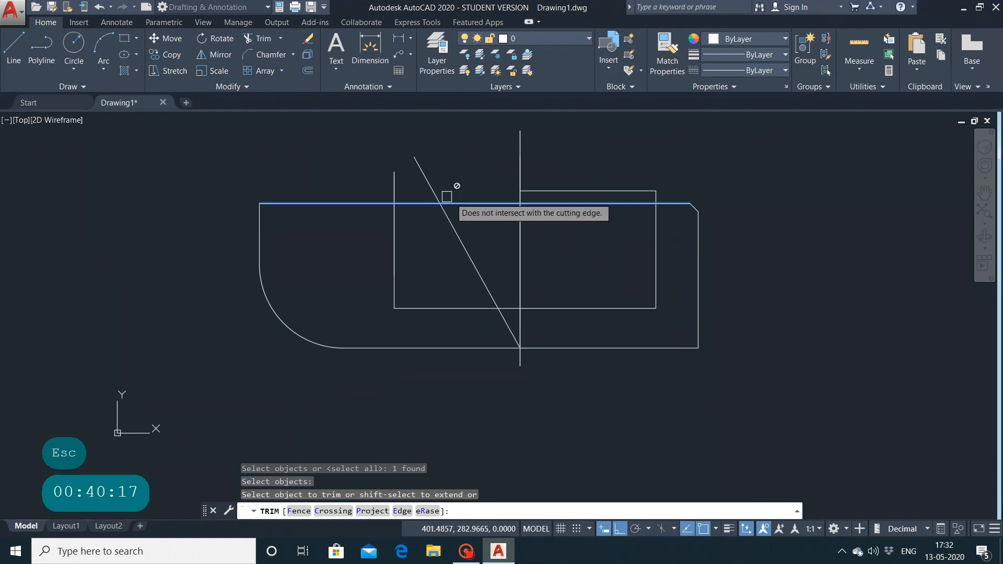
{"action": "left_click", "coordinate": [422, 172]}
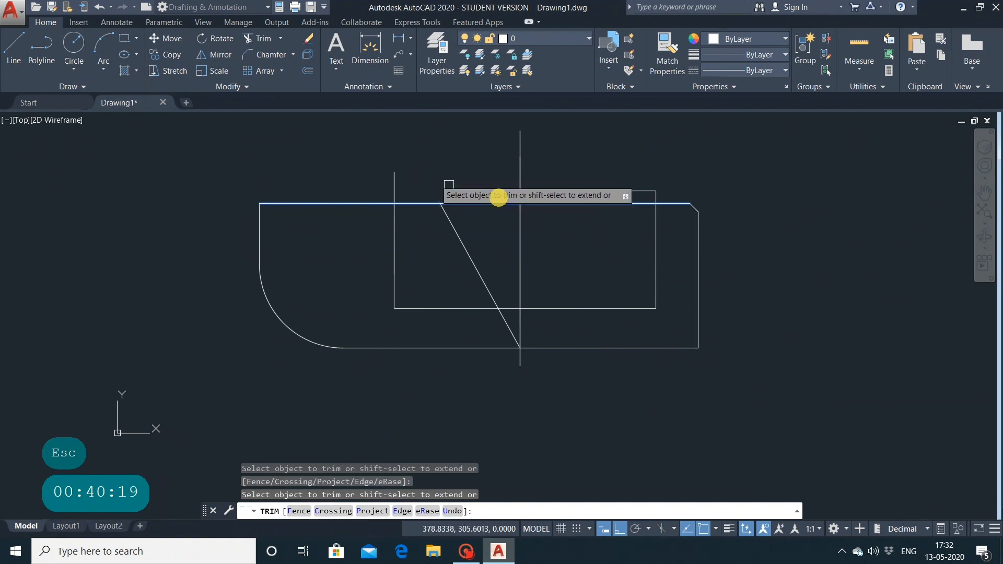
{"action": "left_click", "coordinate": [519, 172]}
{"action": "left_click", "coordinate": [519, 164]}
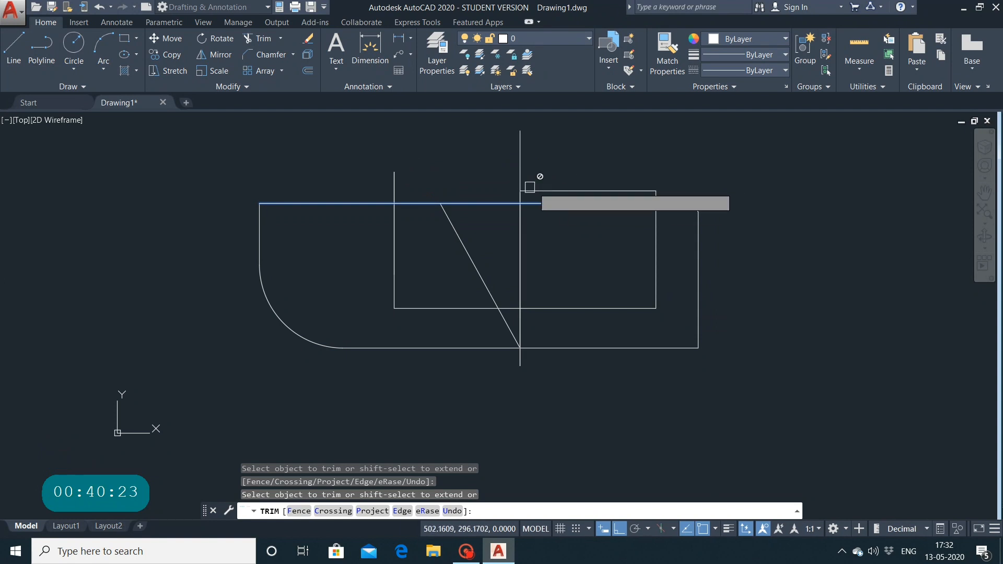
{"action": "left_click", "coordinate": [518, 164]}
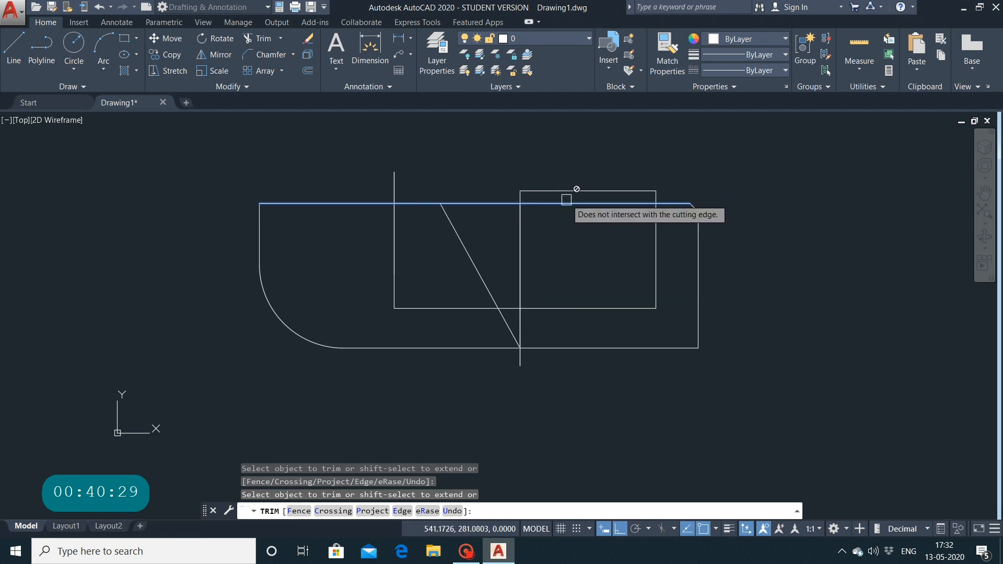
{"action": "left_click", "coordinate": [520, 197]}
{"action": "left_click", "coordinate": [656, 197]}
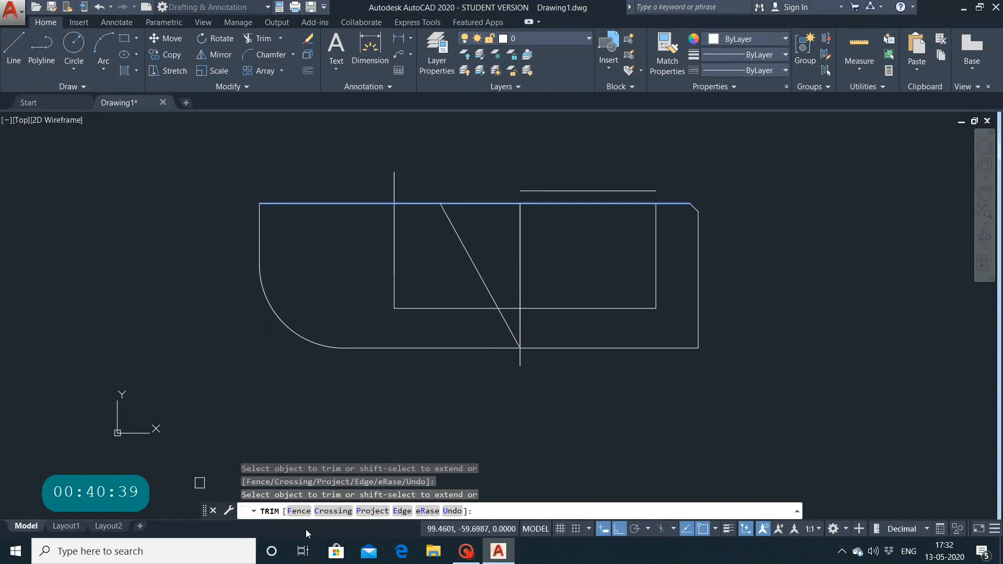
Try to trim further segments with the Fence option, running a zigzag fence across the whole shape.
{"action": "left_click", "coordinate": [302, 514]}
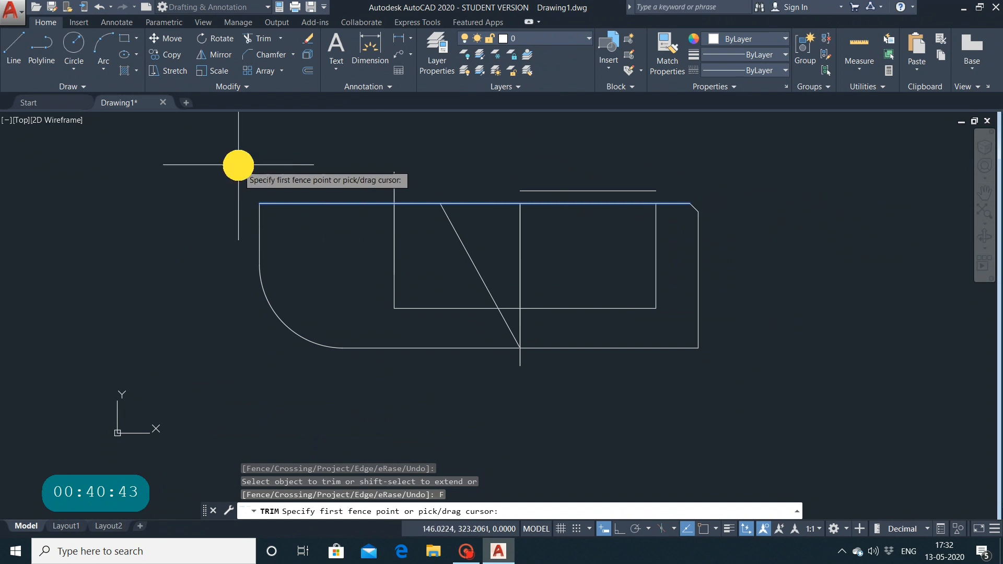
{"action": "left_click", "coordinate": [238, 165]}
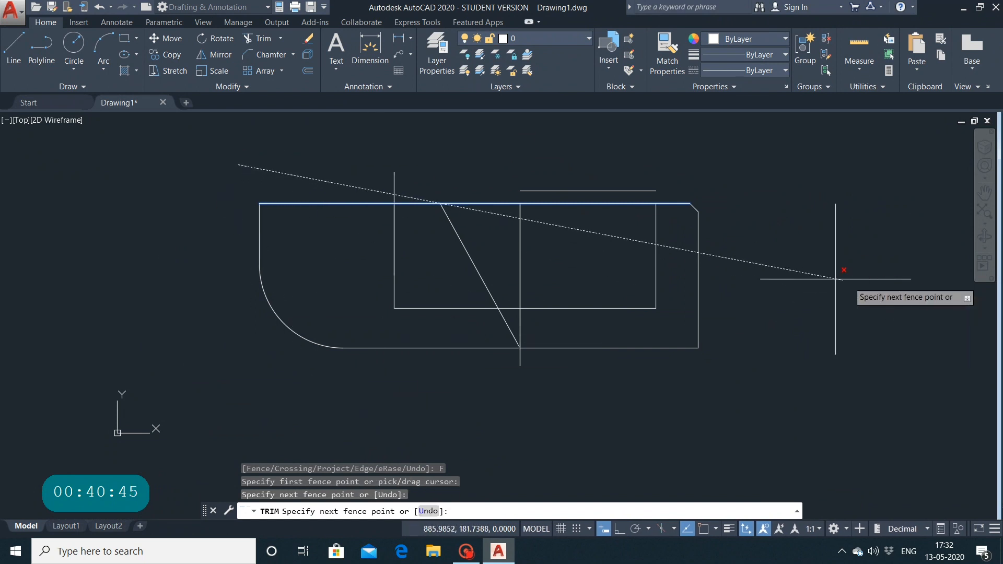
{"action": "left_click", "coordinate": [824, 278]}
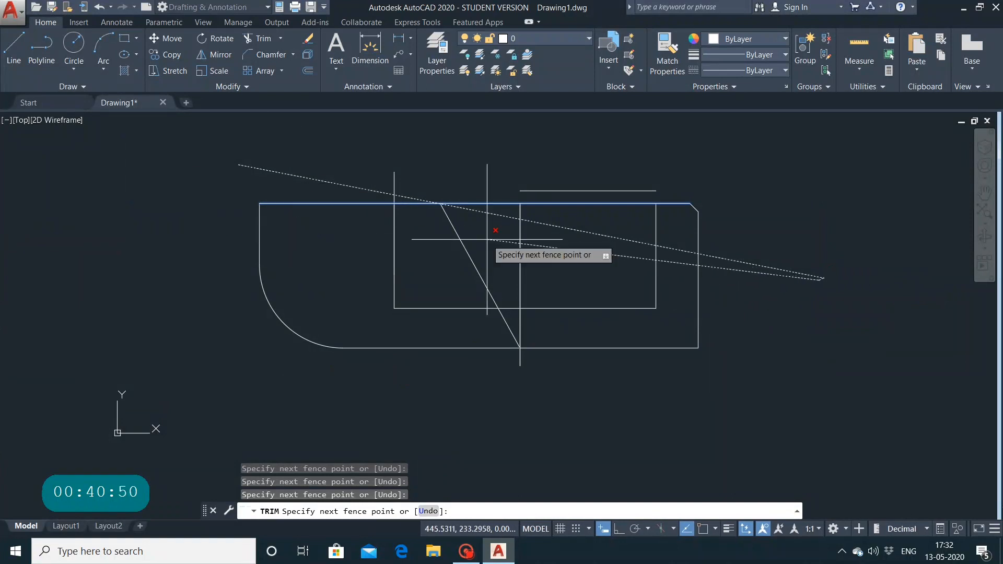
{"action": "left_click", "coordinate": [152, 264]}
{"action": "key", "text": "Return"}
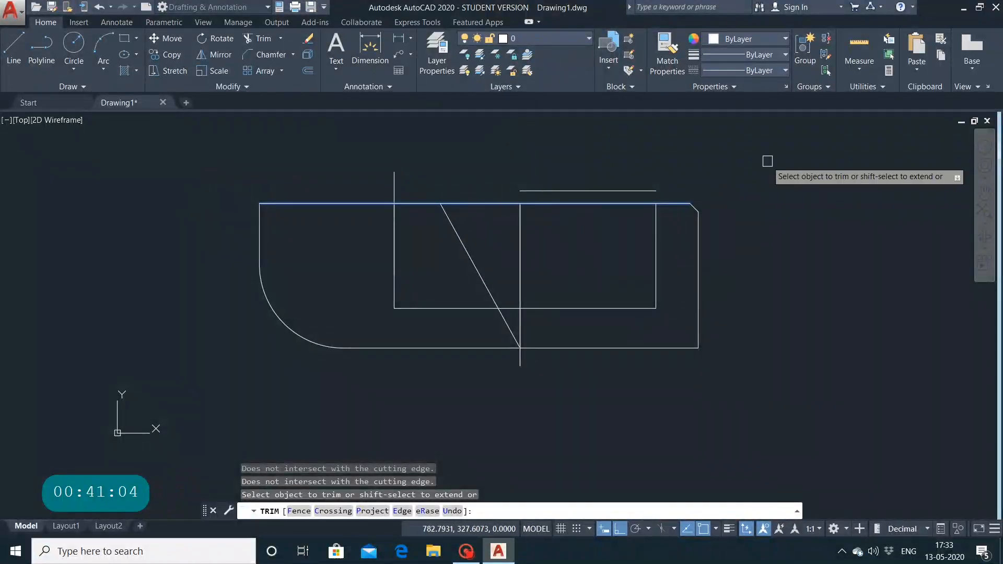
Try to trim with crossing windows around the shape, and cancel the Trim command.
{"action": "left_click", "coordinate": [710, 165]}
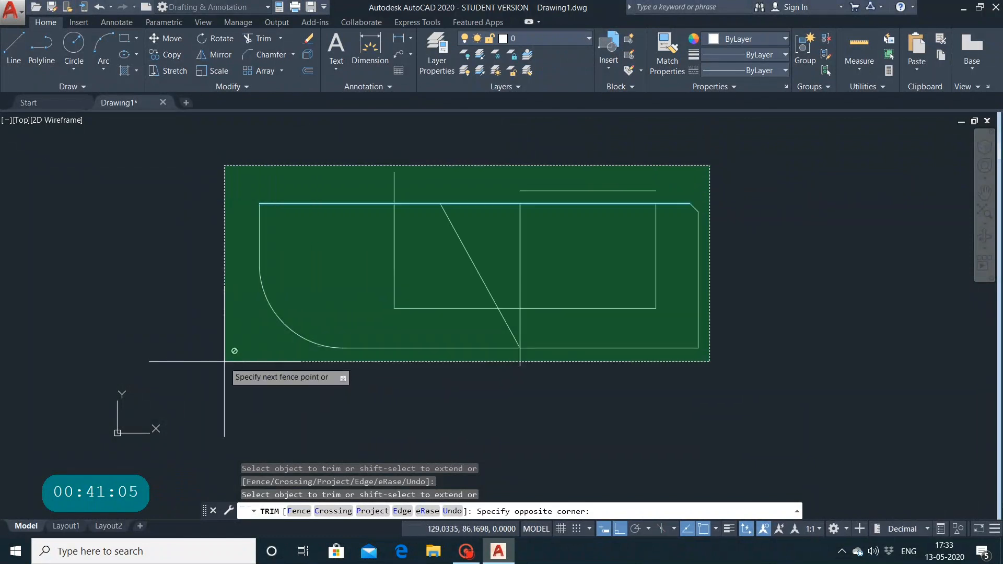
{"action": "left_click", "coordinate": [228, 360]}
{"action": "left_click", "coordinate": [750, 144]}
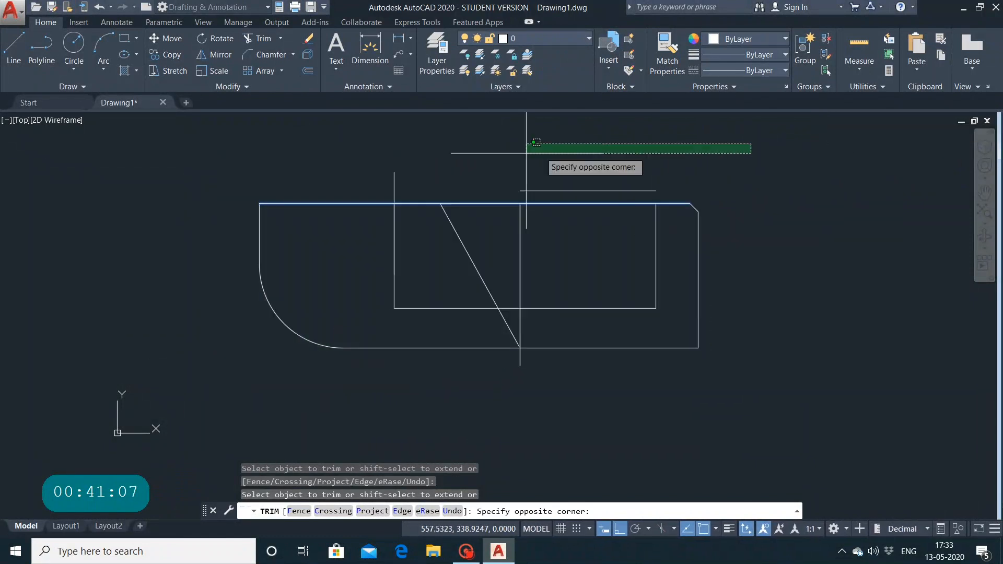
{"action": "key", "text": "Escape"}
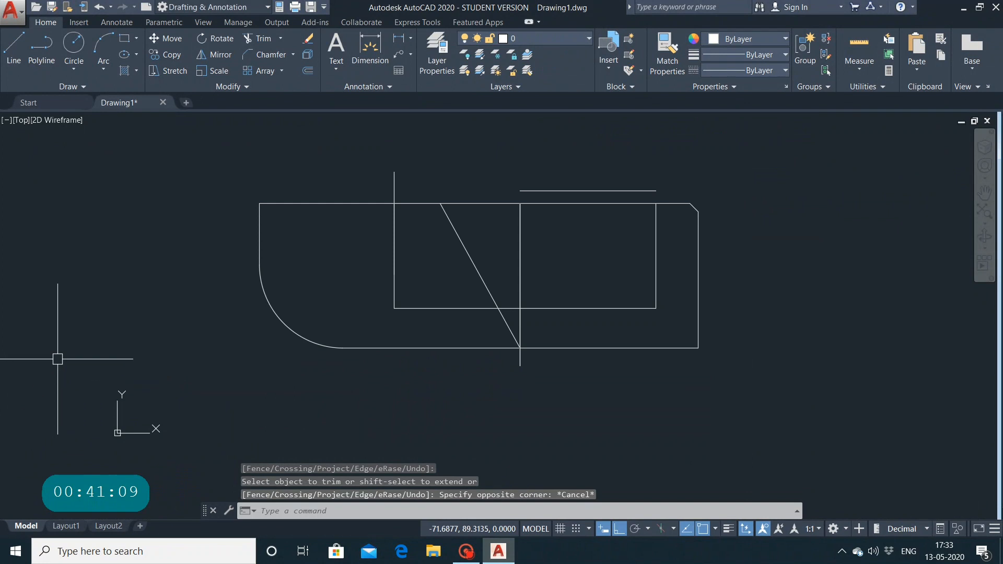
{"action": "key", "text": "Escape"}
Select the whole outline with all lines drawn across it and erase everything.
{"action": "left_click", "coordinate": [750, 150]}
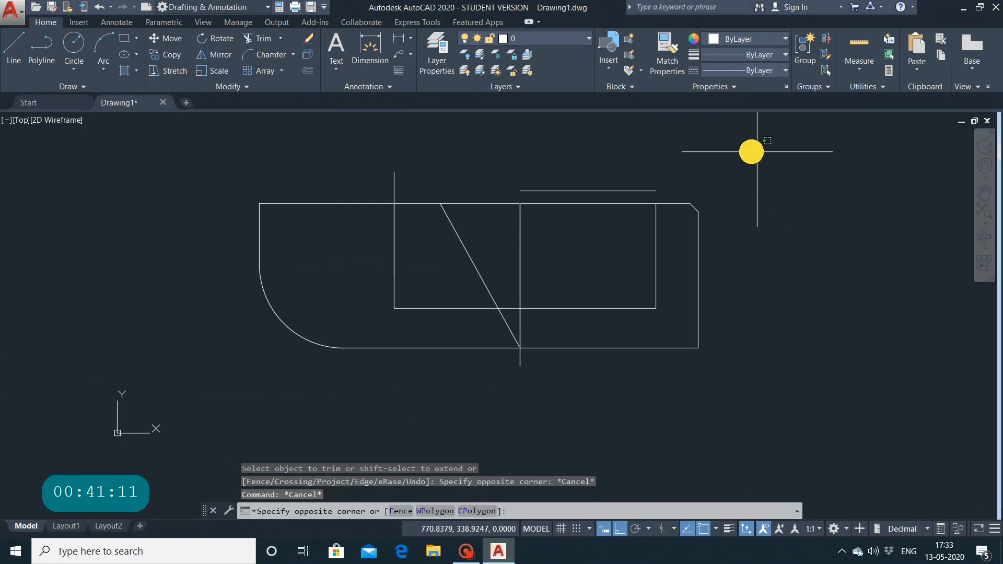
{"action": "left_click", "coordinate": [48, 367]}
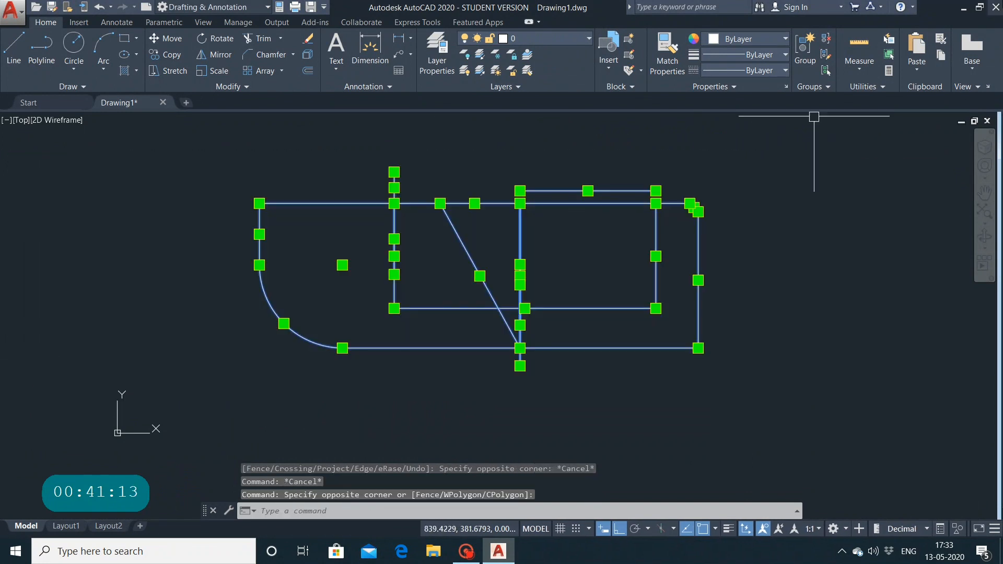
{"action": "key", "text": "Delete"}
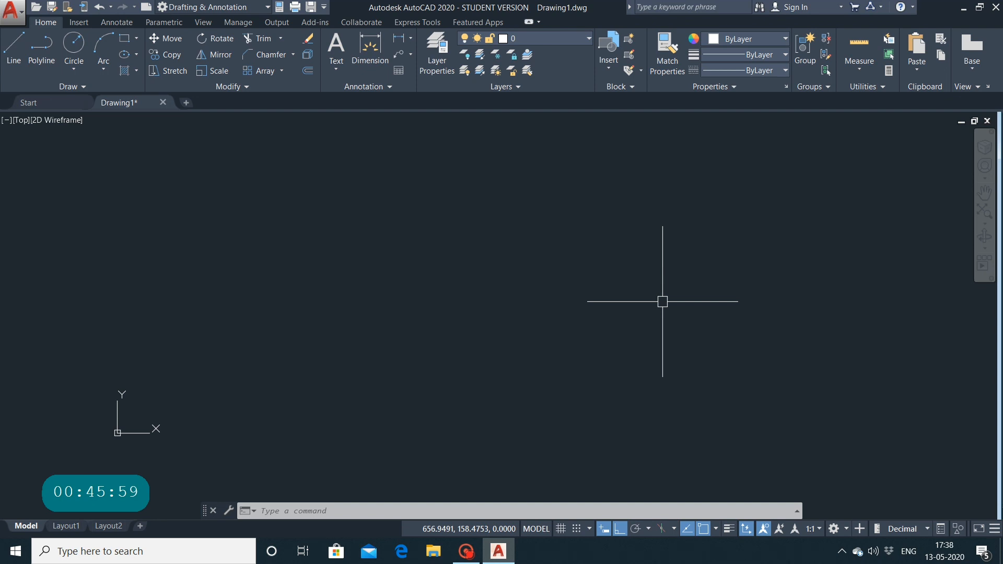
{"action": "right_click", "coordinate": [663, 302]}
{"action": "right_click", "coordinate": [673, 193]}
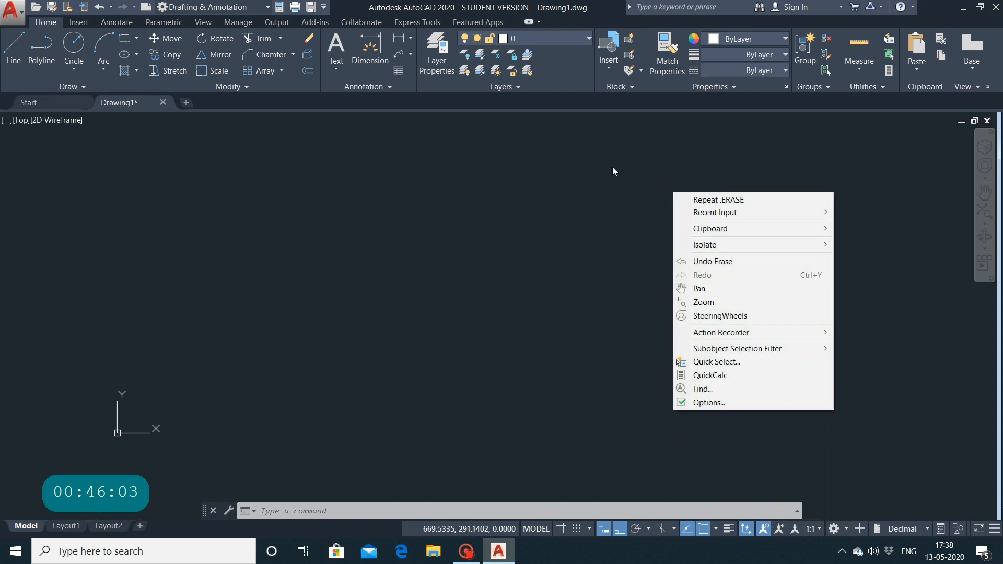
{"action": "left_click", "coordinate": [709, 201]}
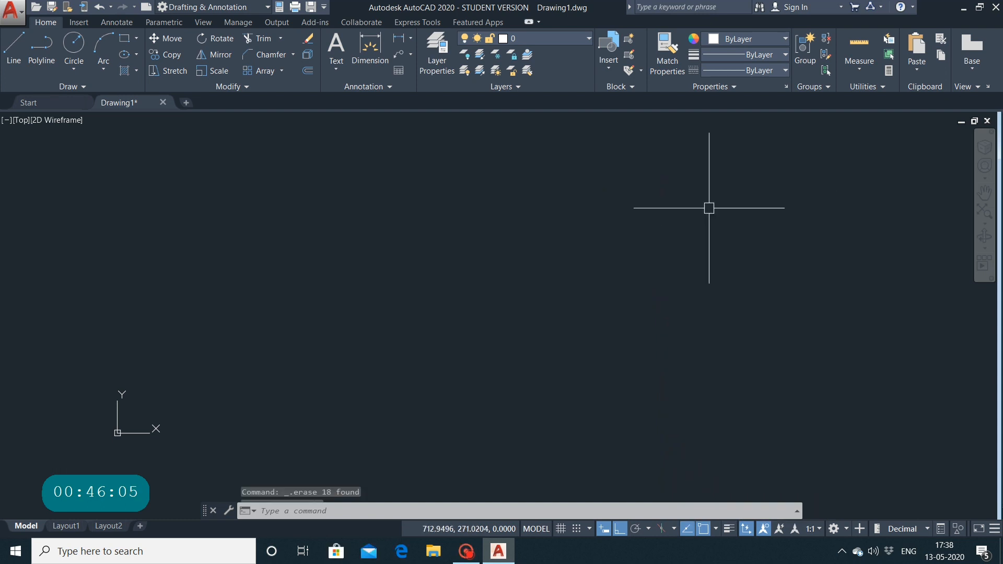
{"action": "key", "text": "Escape"}
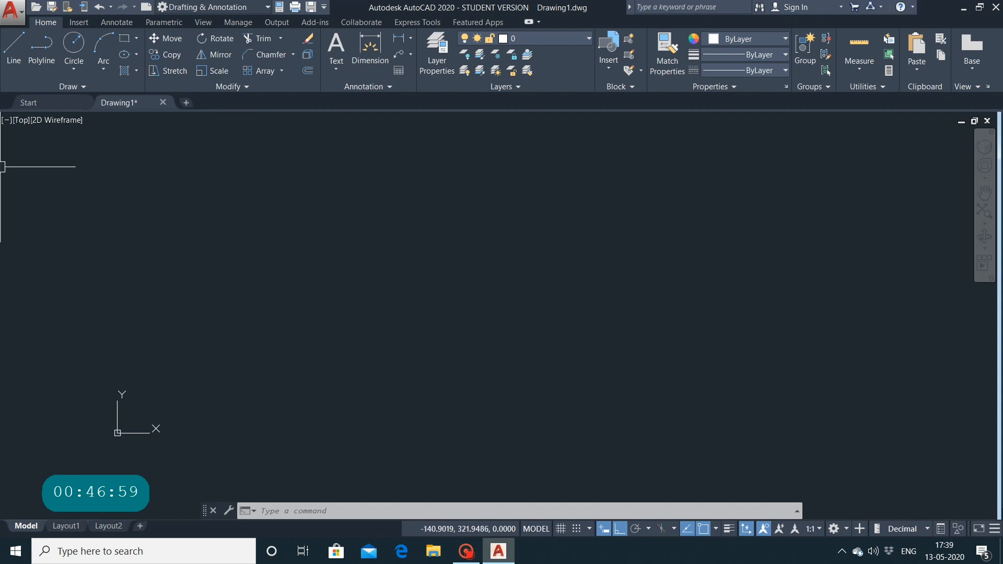
Draw a wide horizontal rectangle in the middle of the empty drawing area.
{"action": "left_click", "coordinate": [126, 39]}
{"action": "left_click", "coordinate": [191, 181]}
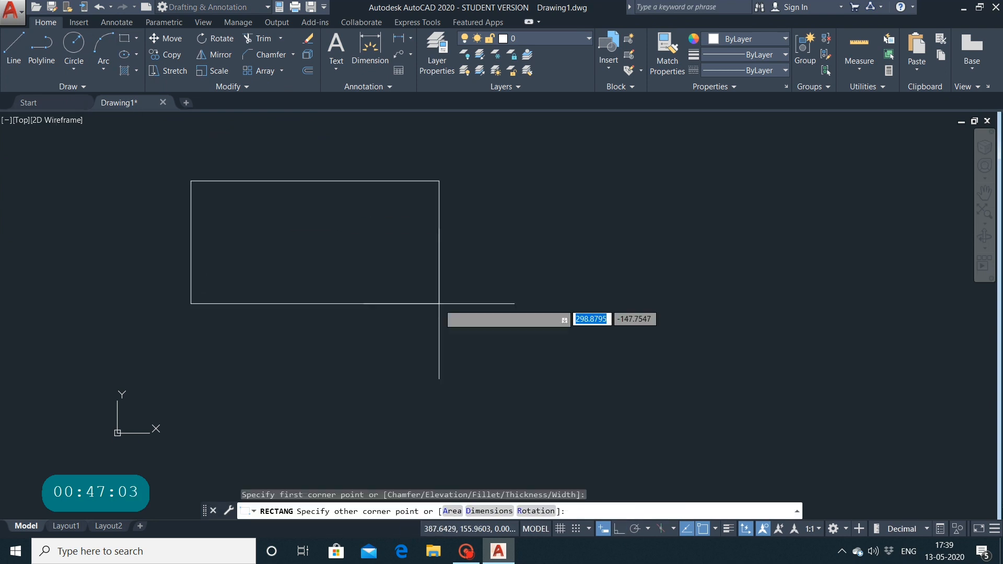
{"action": "left_click", "coordinate": [620, 332]}
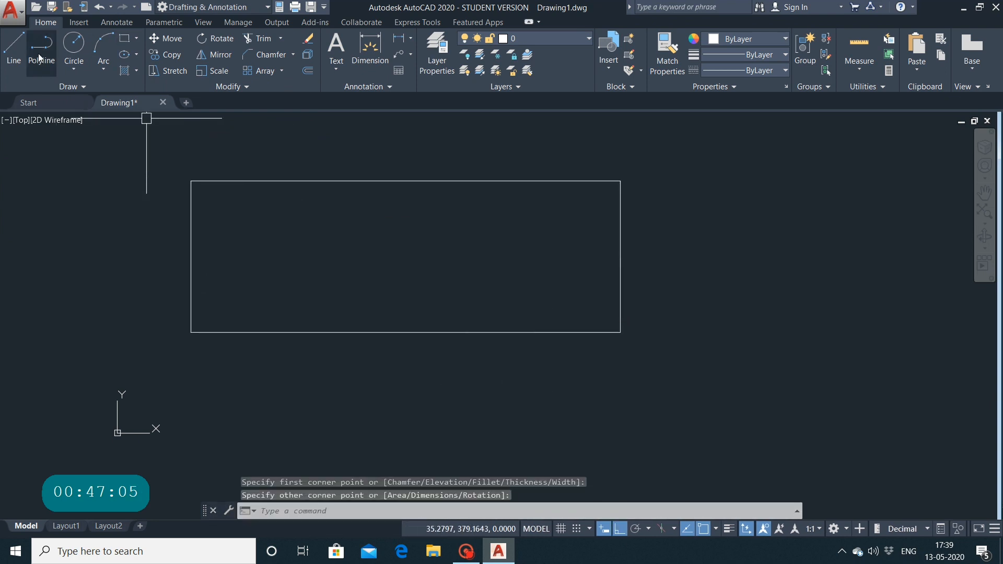
Draw a circle by center and diameter at the rectangle's center, nearly as large as the rectangle's height.
{"action": "left_click", "coordinate": [74, 69]}
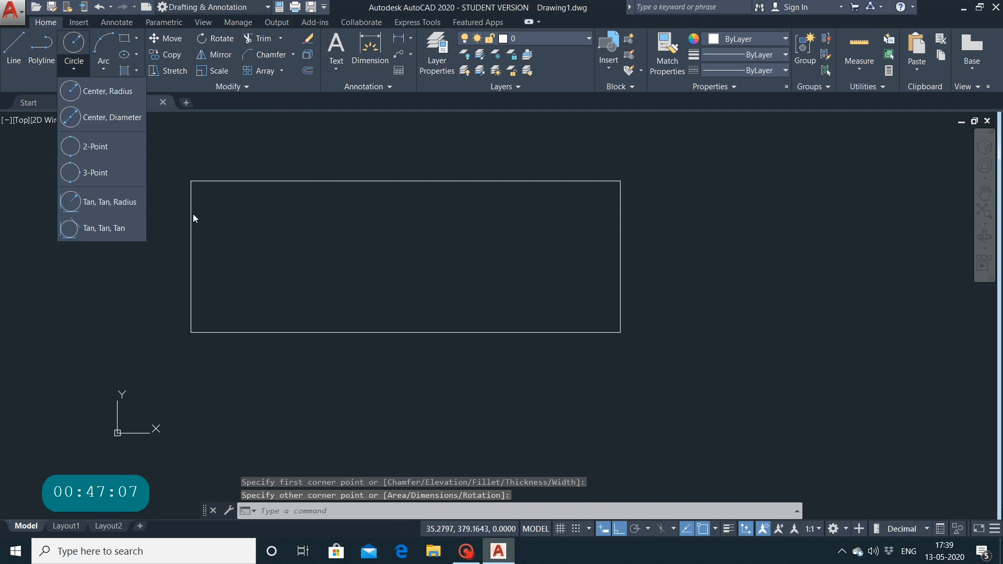
{"action": "left_click", "coordinate": [111, 128]}
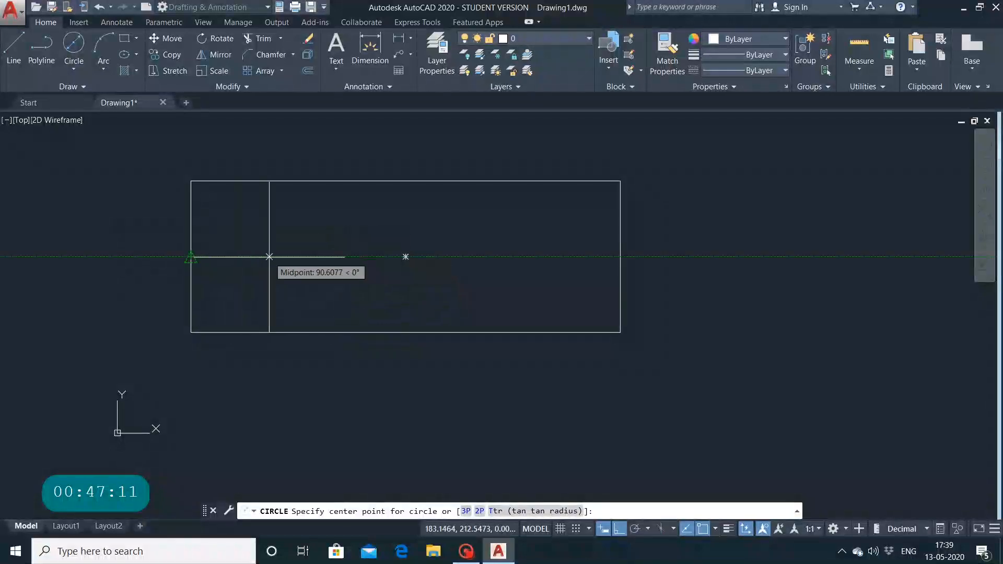
{"action": "left_click", "coordinate": [405, 256]}
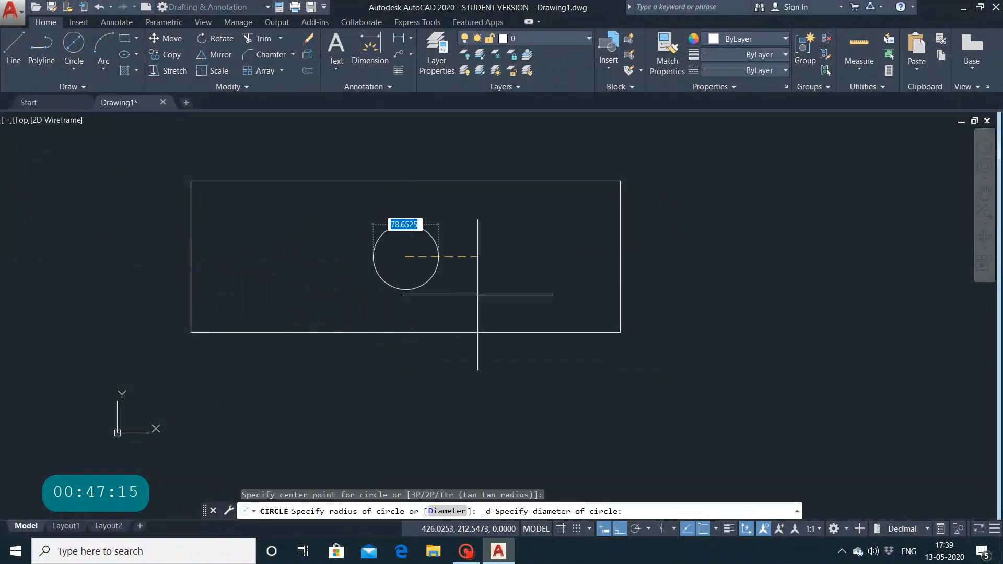
{"action": "left_click", "coordinate": [526, 309]}
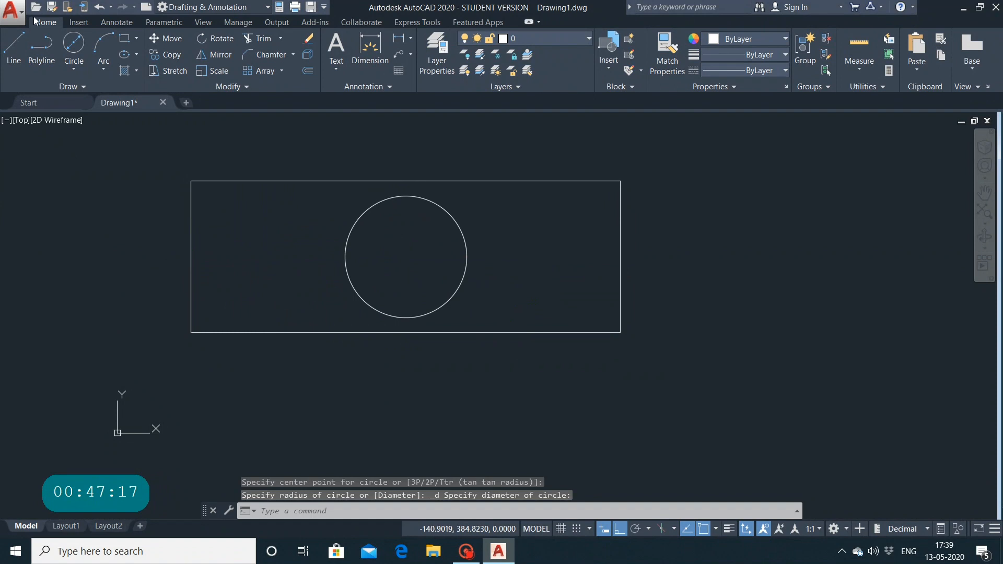
Explode the rectangle and offset its top edge about 94 units downward, picking the distance from the edge's midpoint to near the circle's center.
{"action": "left_click", "coordinate": [324, 180]}
{"action": "left_click", "coordinate": [313, 72]}
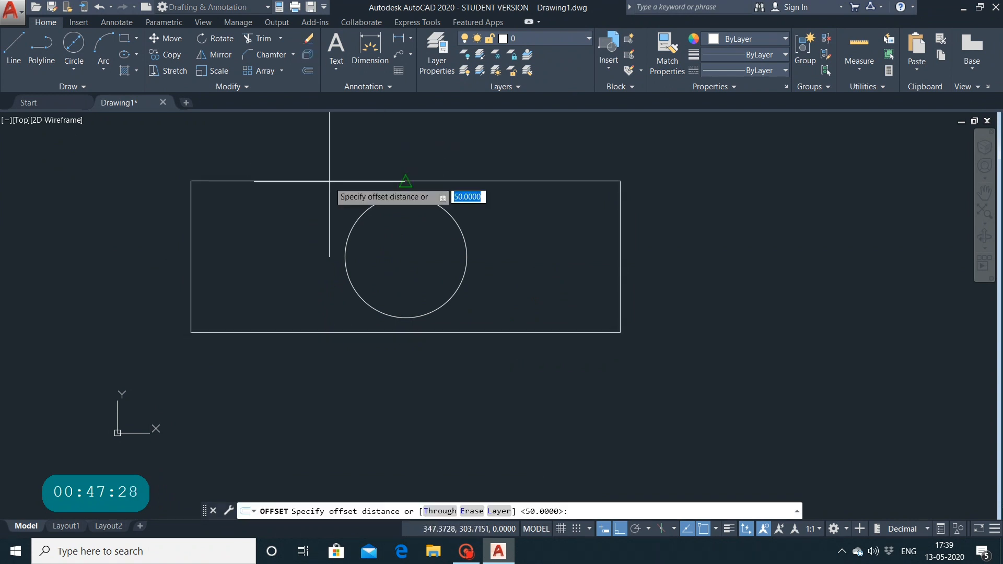
{"action": "left_click", "coordinate": [406, 183]}
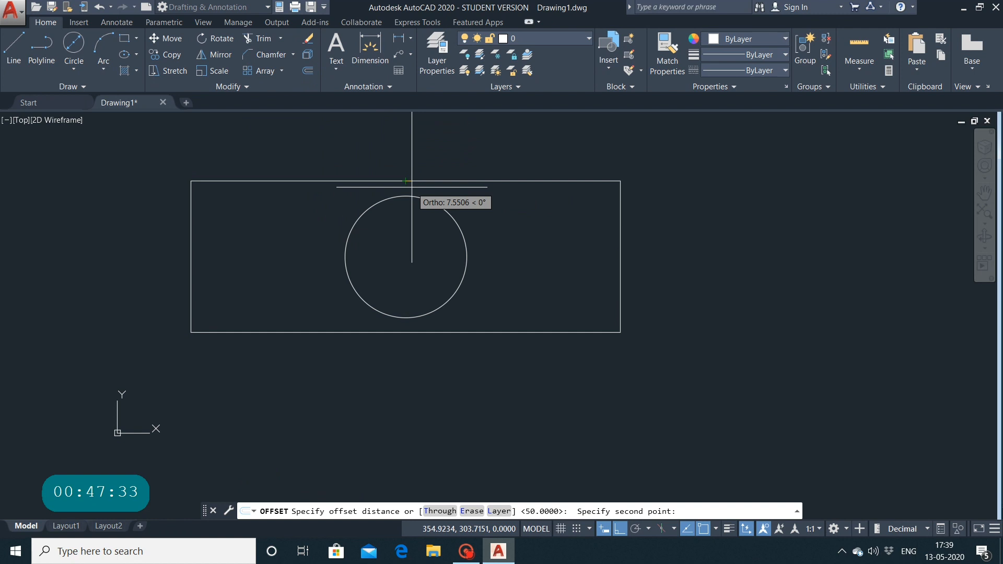
{"action": "left_click", "coordinate": [403, 262]}
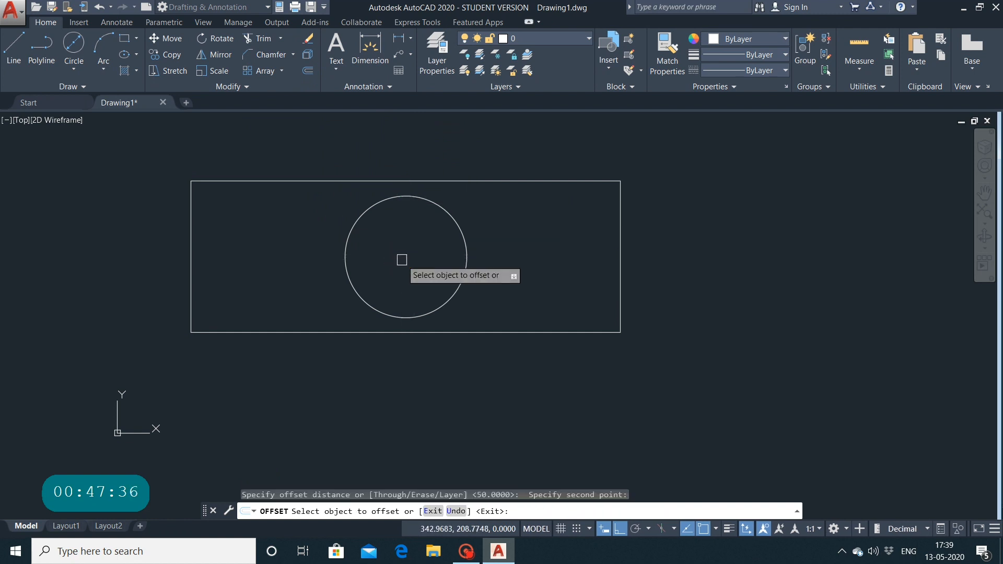
{"action": "left_click", "coordinate": [436, 180]}
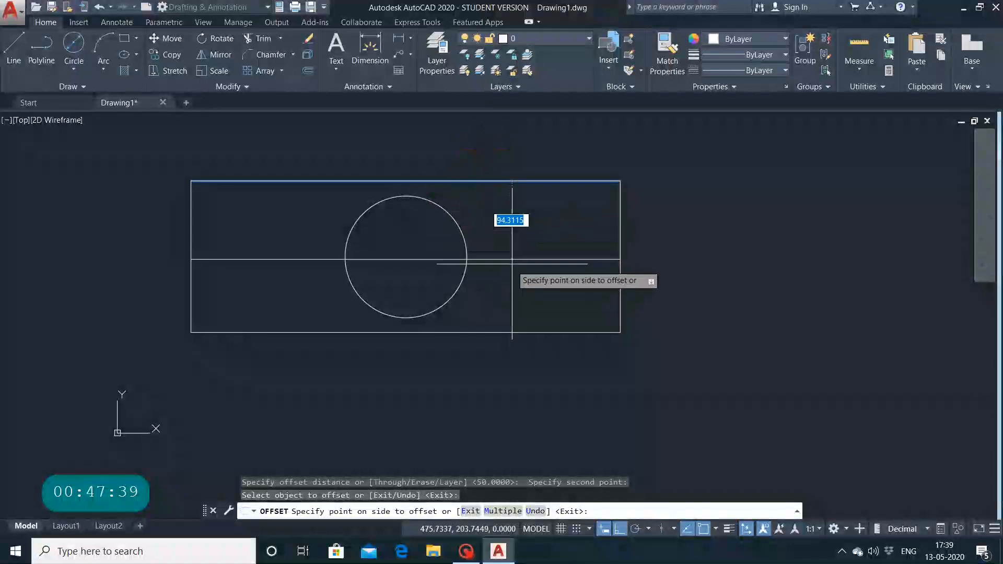
{"action": "left_click", "coordinate": [549, 242]}
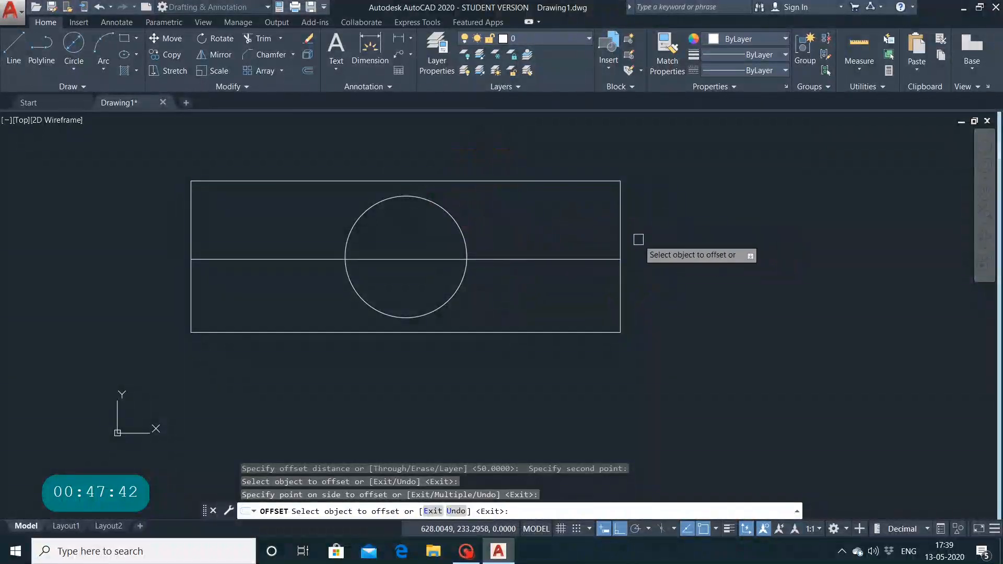
Offset the rectangle's right edge inward and its left edge outward by the same distance of about 94 units.
{"action": "left_click", "coordinate": [619, 230]}
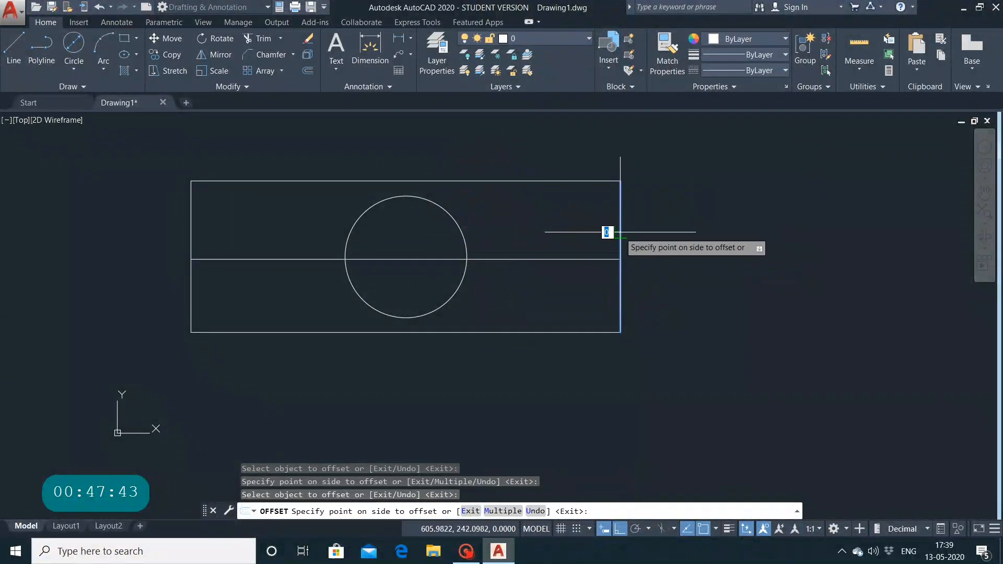
{"action": "left_click", "coordinate": [406, 256]}
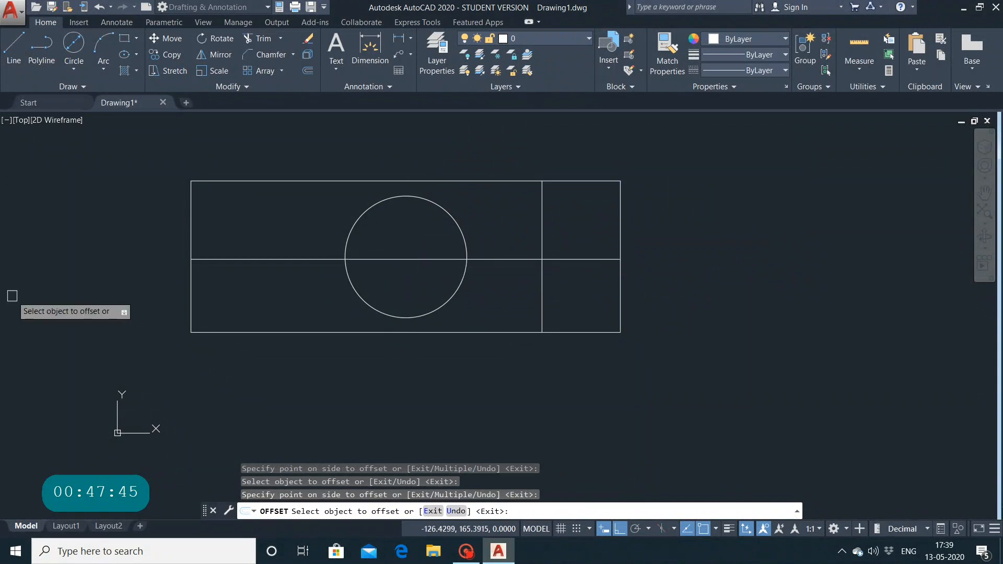
{"action": "left_click", "coordinate": [191, 225]}
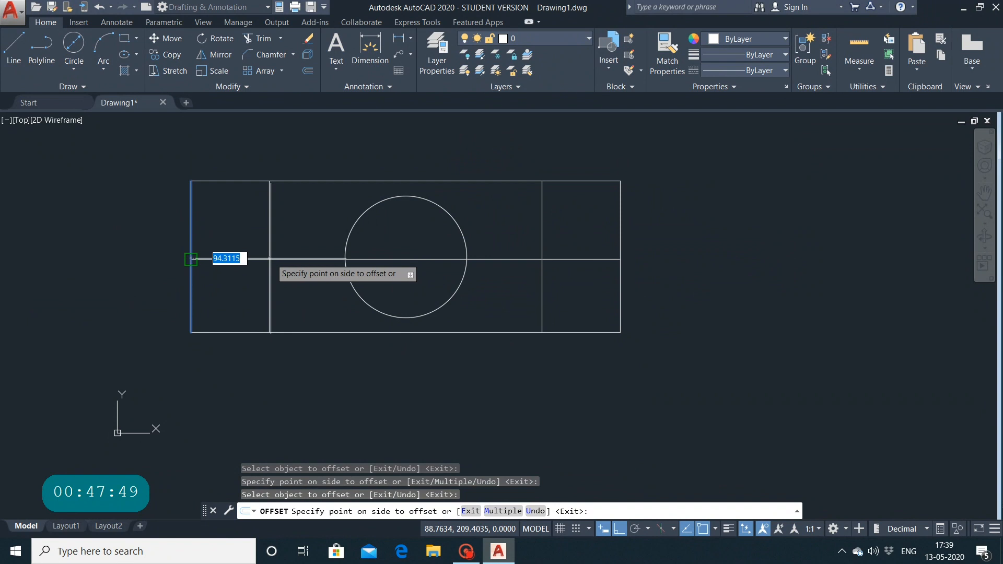
{"action": "left_click", "coordinate": [190, 259]}
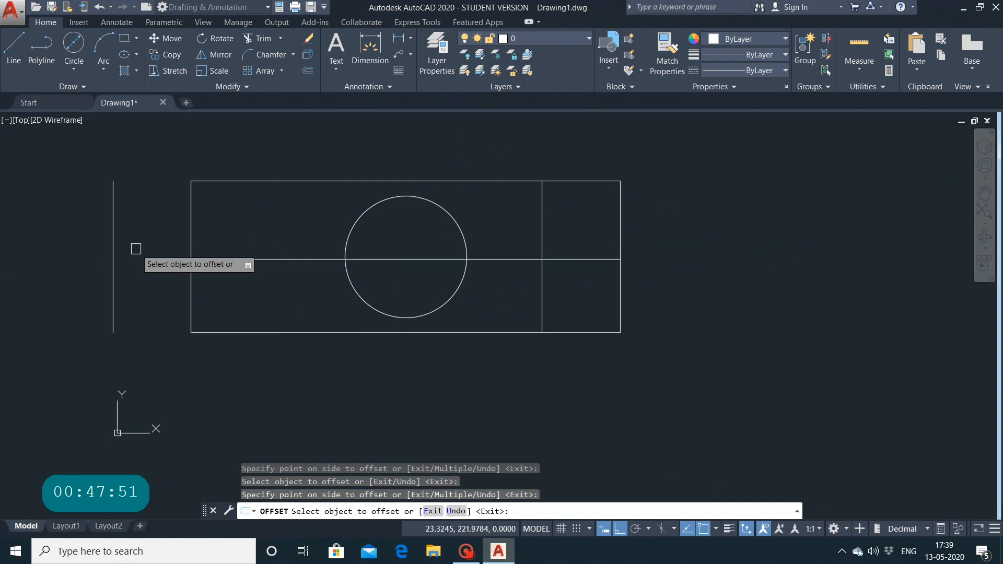
Offset the outer vertical line back onto the rectangle's left edge, and offset that left edge inward, both by about 94 units.
{"action": "left_click", "coordinate": [113, 253]}
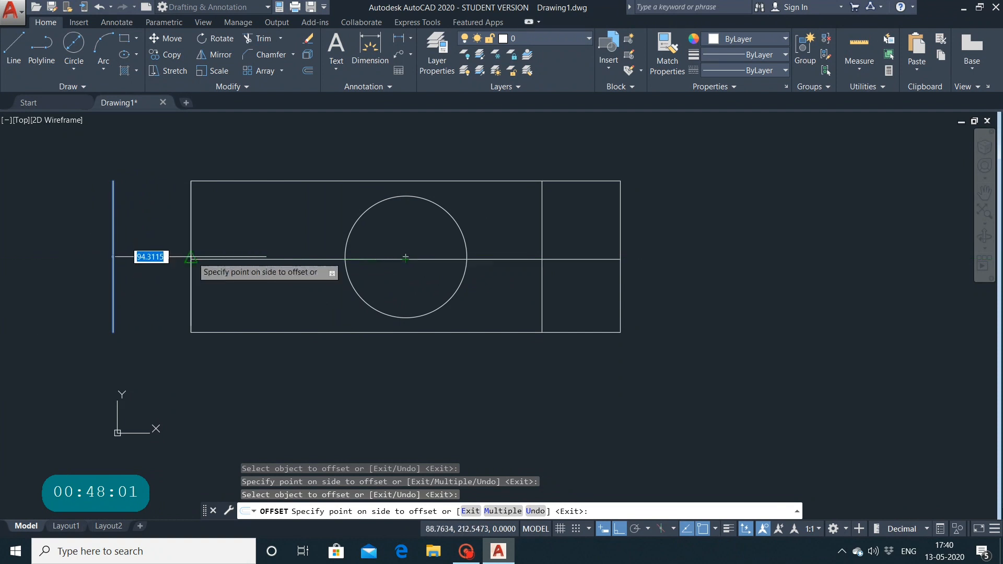
{"action": "left_click", "coordinate": [187, 257]}
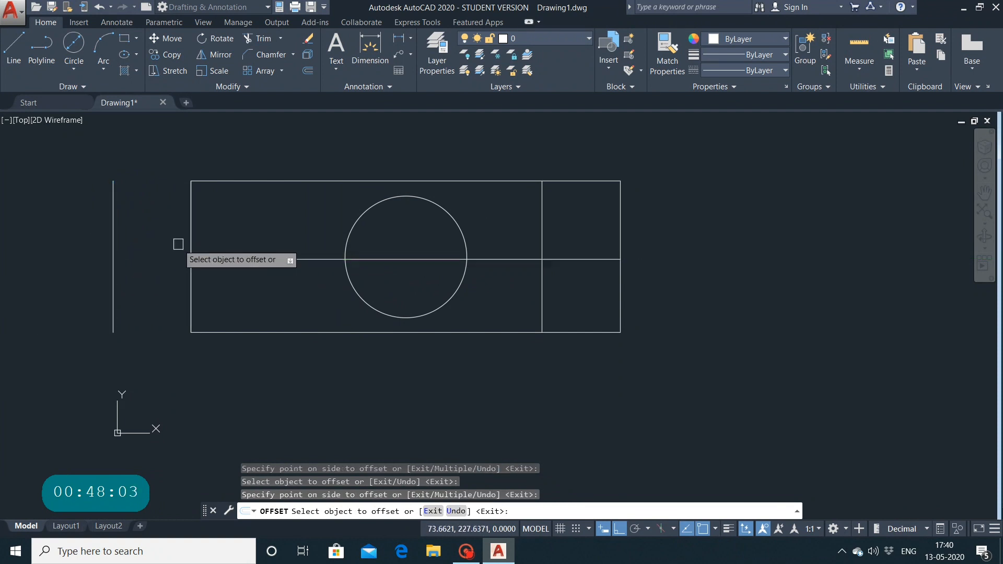
{"action": "left_click", "coordinate": [187, 233]}
{"action": "left_click", "coordinate": [287, 240]}
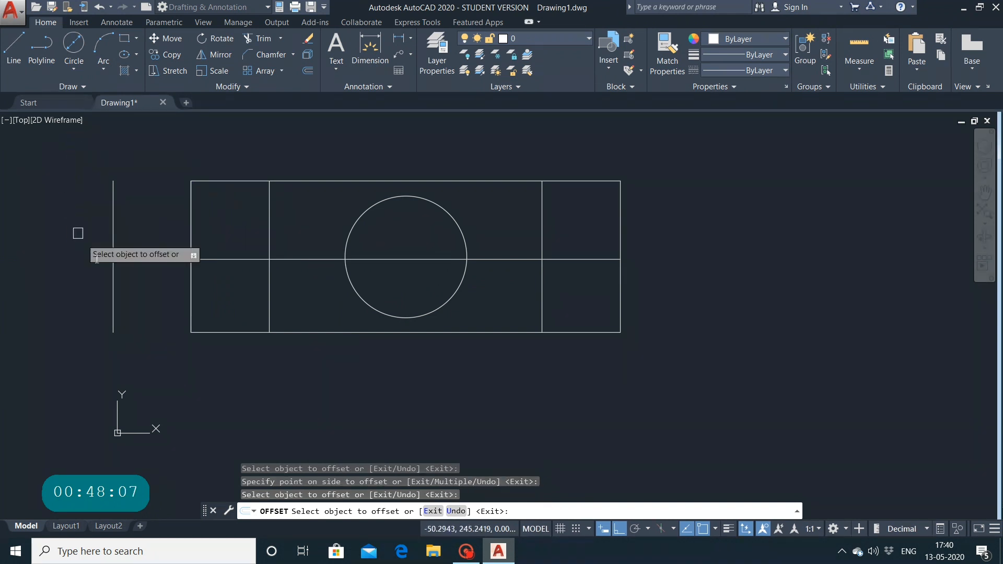
{"action": "key", "text": "Escape"}
Erase the stray vertical line outside the rectangle's left edge.
{"action": "left_click", "coordinate": [115, 169]}
{"action": "left_click", "coordinate": [130, 162]}
{"action": "left_click", "coordinate": [79, 340]}
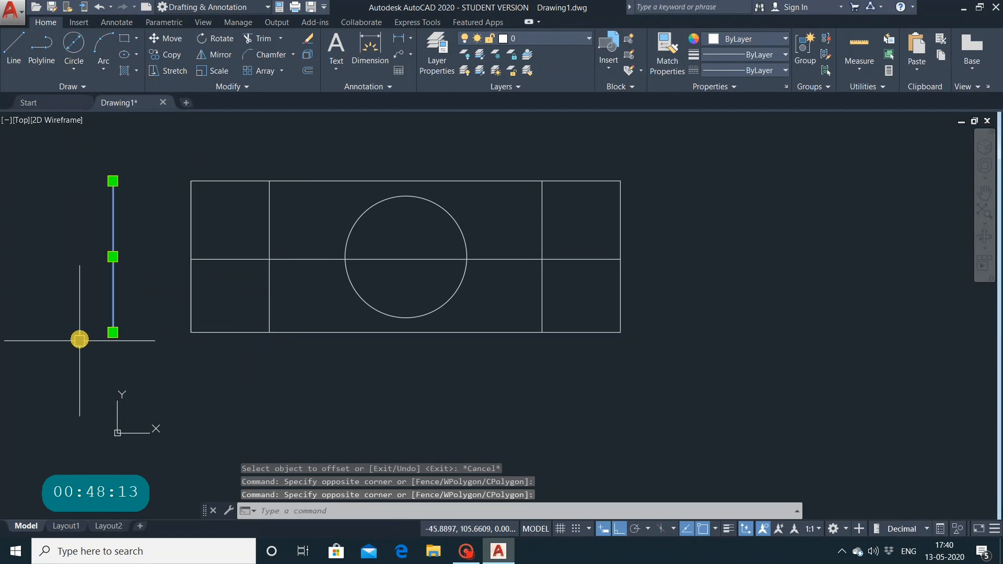
{"action": "key", "text": "Delete"}
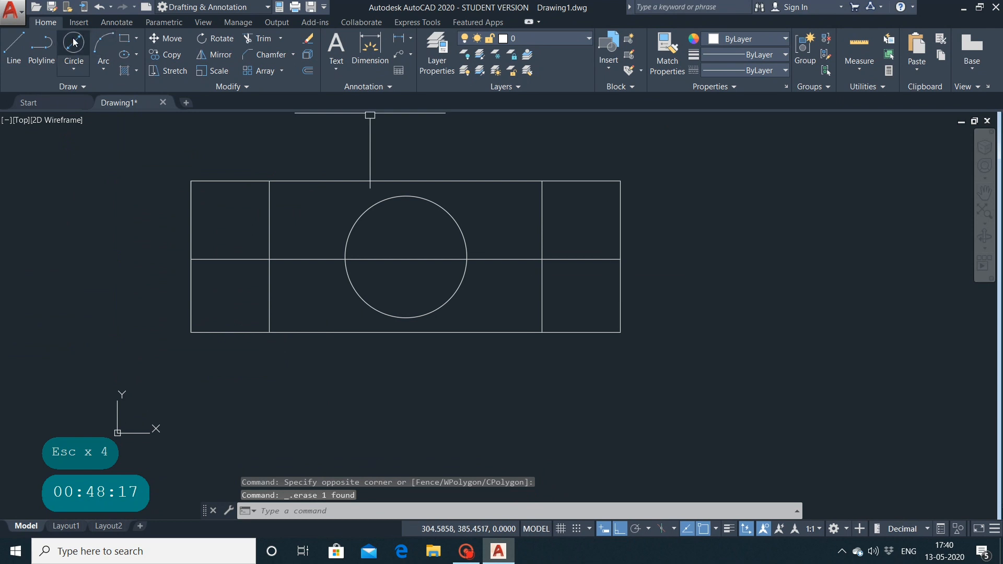
Draw a Start, Center, End arc from the rectangle's lower-left corner, centered on its lower-right corner, ending toward the circle's center.
{"action": "left_click", "coordinate": [103, 63]}
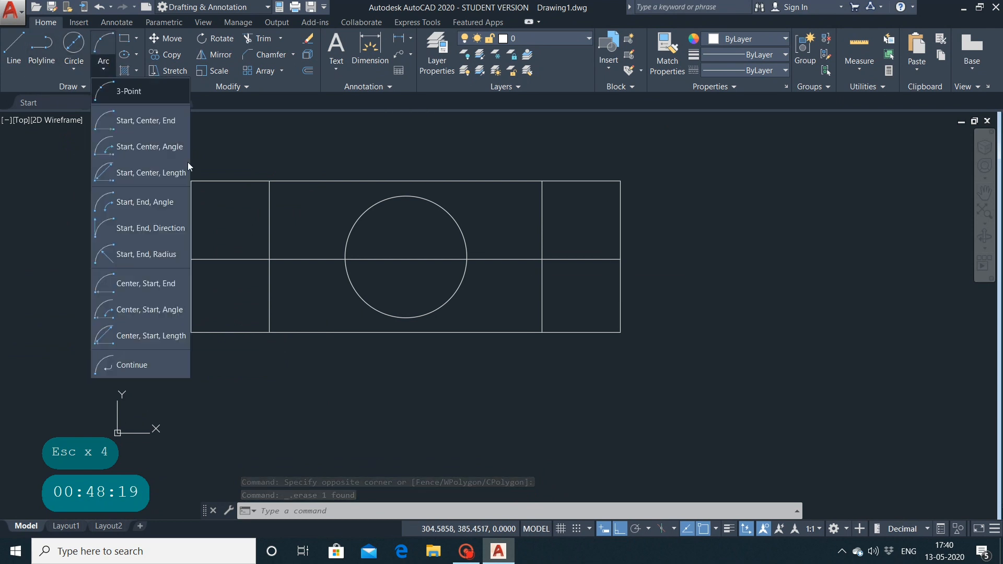
{"action": "left_click", "coordinate": [156, 131]}
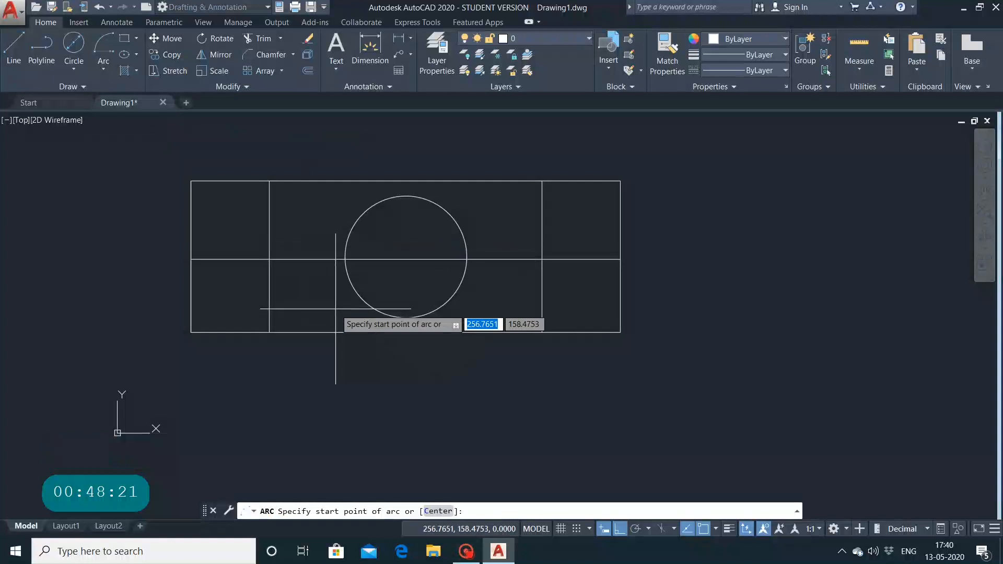
{"action": "left_click", "coordinate": [190, 336]}
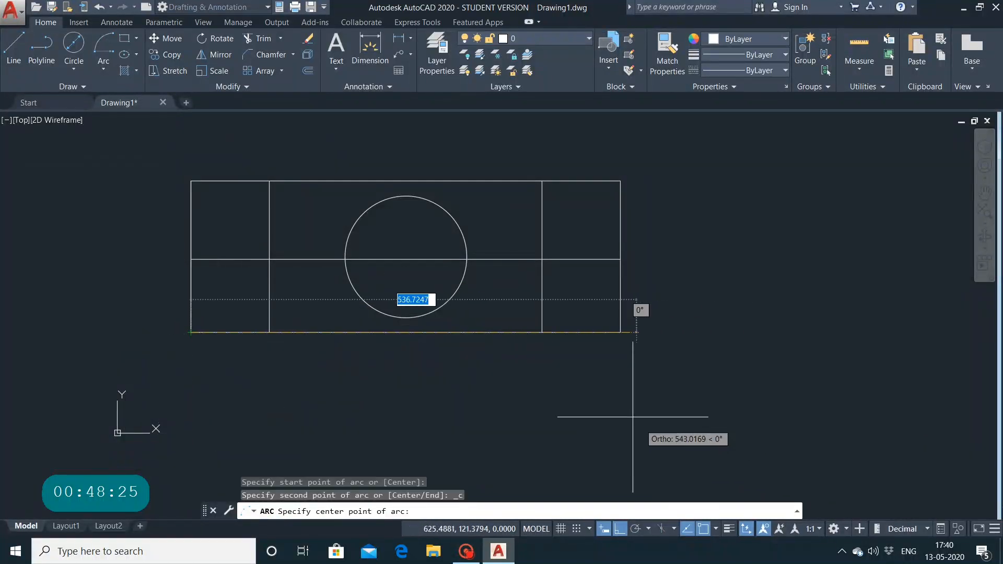
{"action": "left_click", "coordinate": [620, 332]}
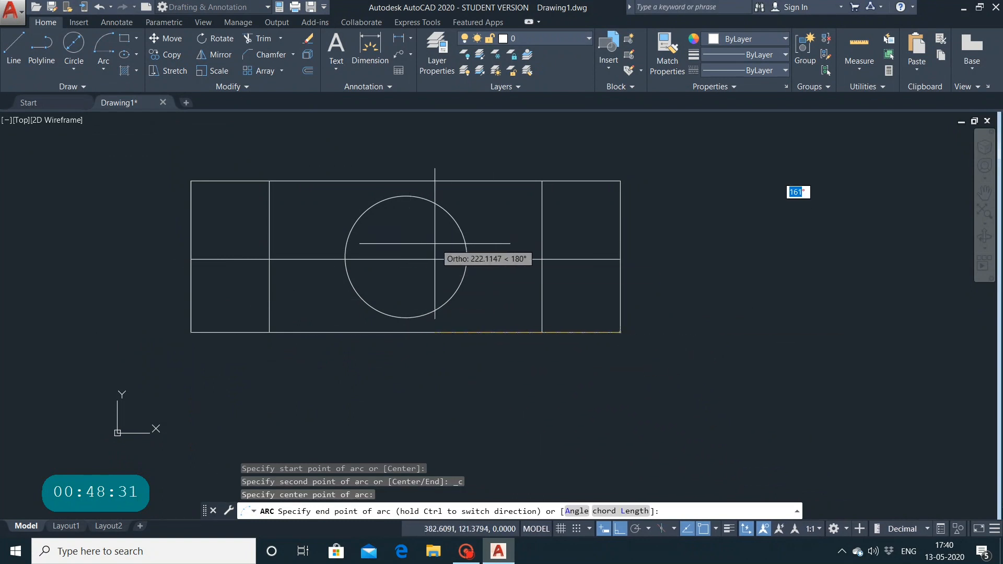
{"action": "left_click", "coordinate": [406, 260]}
Erase the large arc drawn around the rectangle.
{"action": "mouse_move", "coordinate": [499, 317]}
{"action": "middle_mouse_down"}
{"action": "mouse_move", "coordinate": [112, 402]}
{"action": "mouse_move", "coordinate": [407, 259]}
{"action": "mouse_move", "coordinate": [507, 67]}
{"action": "mouse_move", "coordinate": [577, 7]}
{"action": "mouse_move", "coordinate": [309, 203]}
{"action": "middle_mouse_up"}
{"action": "scroll", "coordinate": [309, 204], "scroll_direction": "down", "scroll_amount": 2}
{"action": "right_click", "coordinate": [311, 206]}
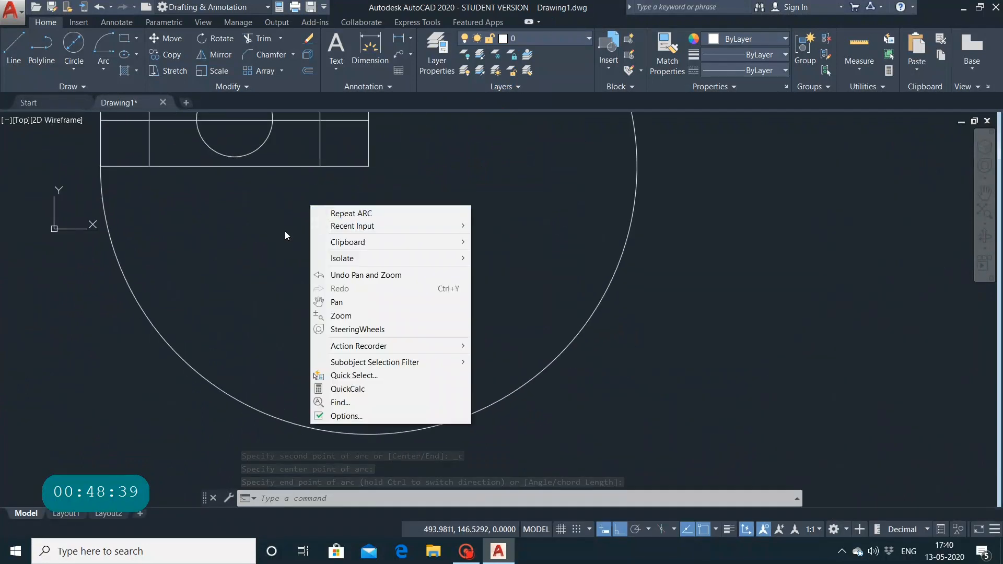
{"action": "left_click", "coordinate": [277, 231]}
{"action": "mouse_move", "coordinate": [271, 261]}
{"action": "middle_mouse_down"}
{"action": "mouse_move", "coordinate": [337, 318]}
{"action": "mouse_move", "coordinate": [323, 314]}
{"action": "middle_mouse_up"}
{"action": "scroll", "coordinate": [300, 326], "scroll_direction": "up", "scroll_amount": 2}
{"action": "scroll", "coordinate": [300, 325], "scroll_direction": "down", "scroll_amount": 5}
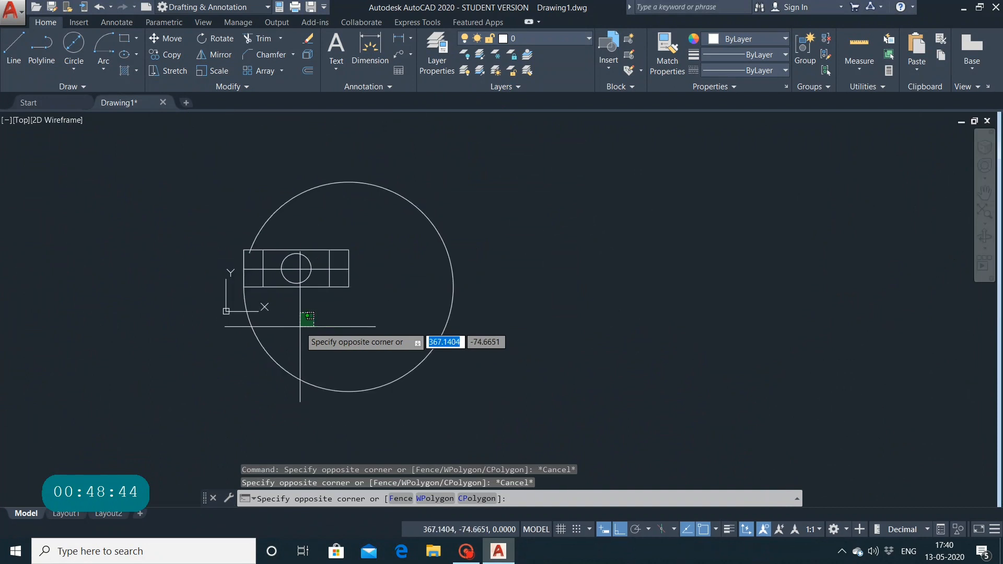
{"action": "left_click", "coordinate": [343, 220]}
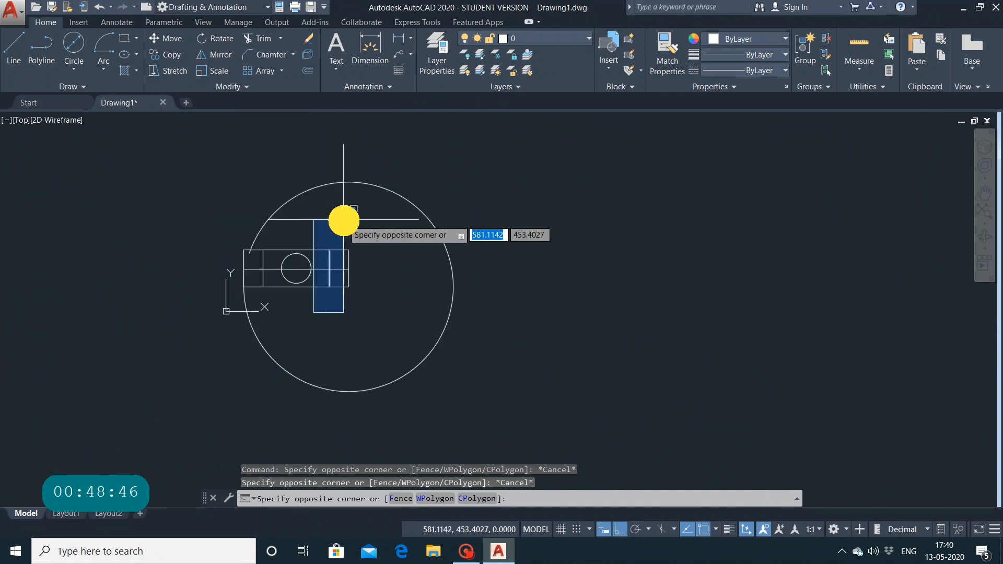
{"action": "key", "text": "Escape"}
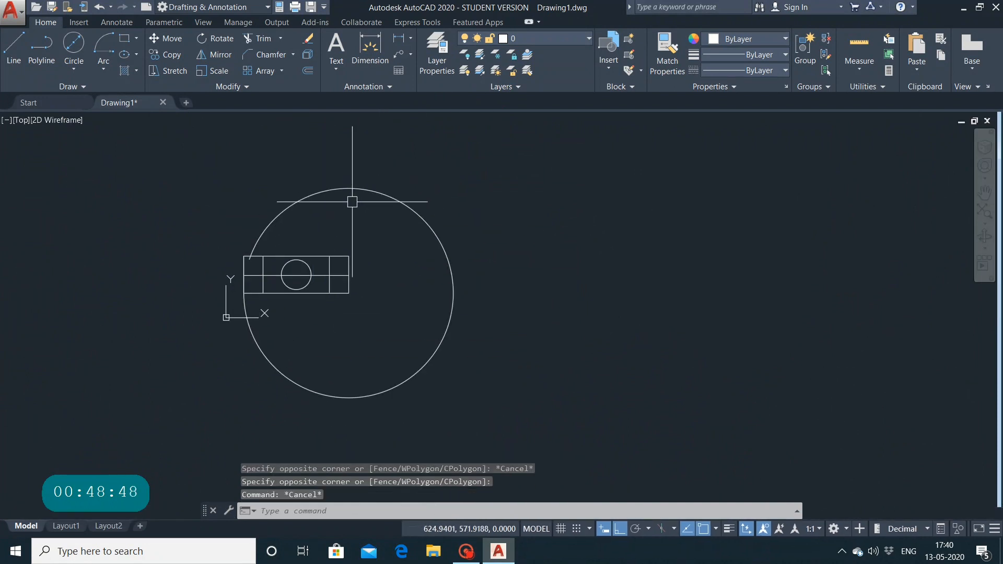
{"action": "left_click", "coordinate": [361, 192]}
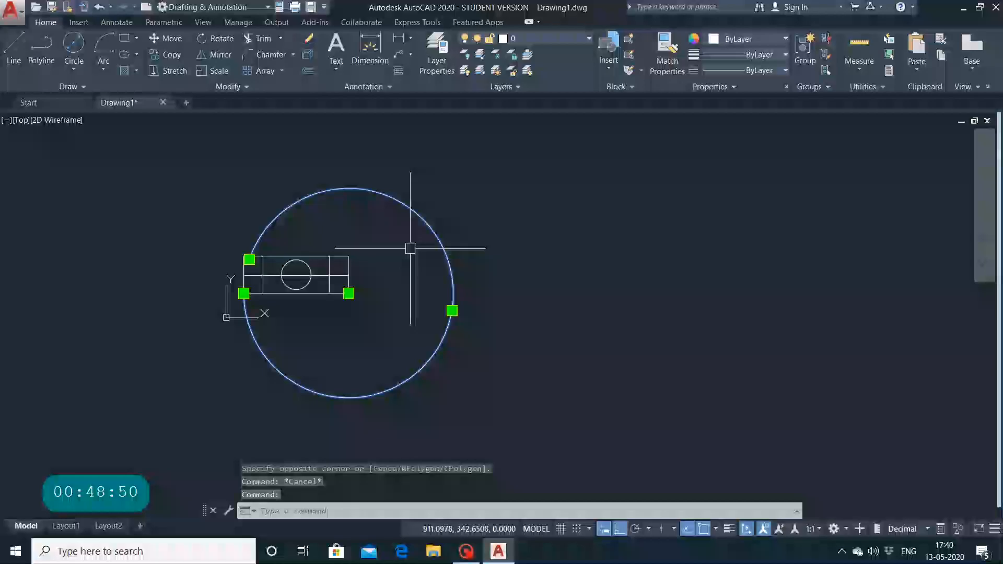
{"action": "key", "text": "Delete"}
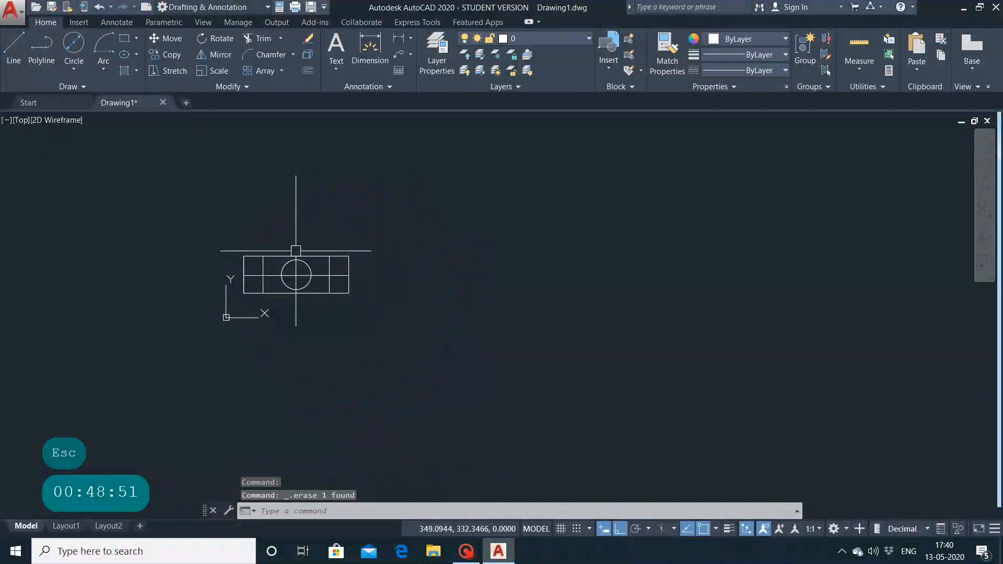
{"action": "scroll", "coordinate": [314, 257], "scroll_direction": "up", "scroll_amount": 4}
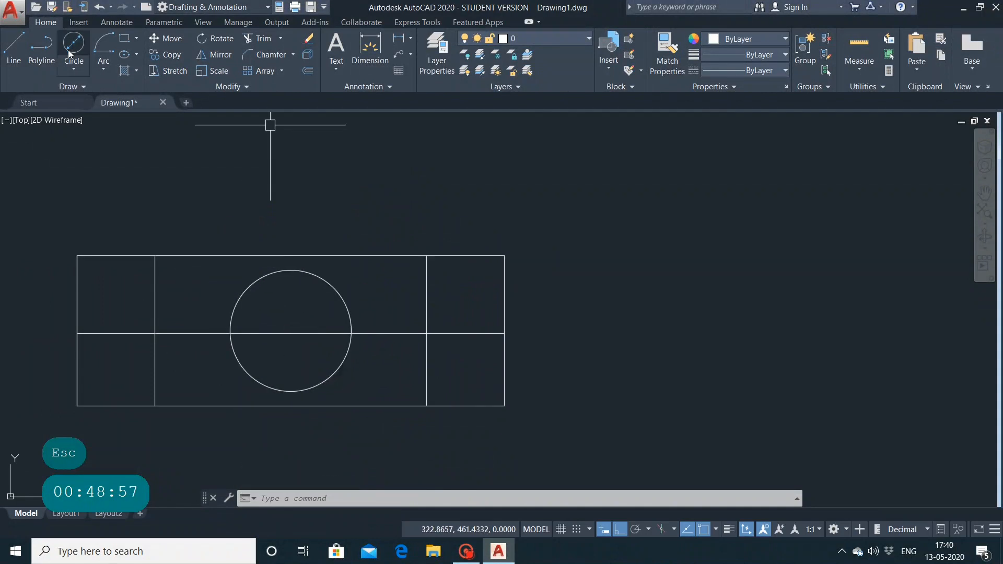
{"action": "left_click", "coordinate": [293, 54]}
{"action": "left_click", "coordinate": [285, 73]}
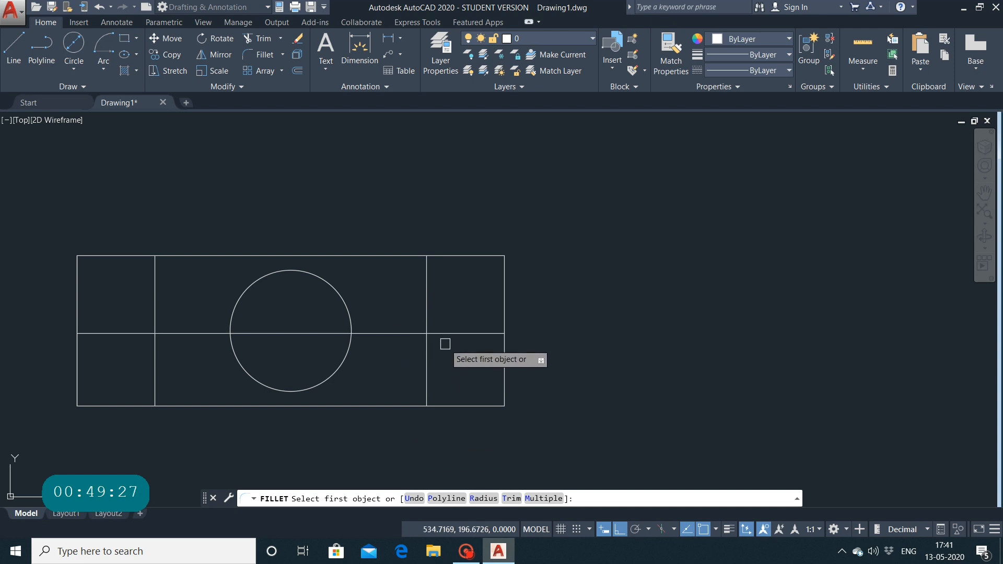
{"action": "left_click", "coordinate": [484, 498]}
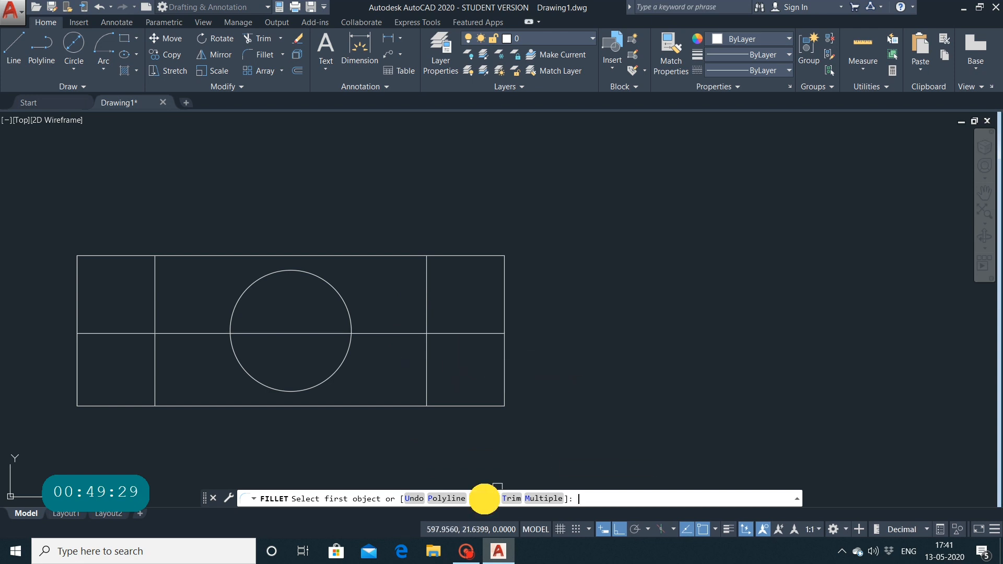
{"action": "type", "text": "1"}
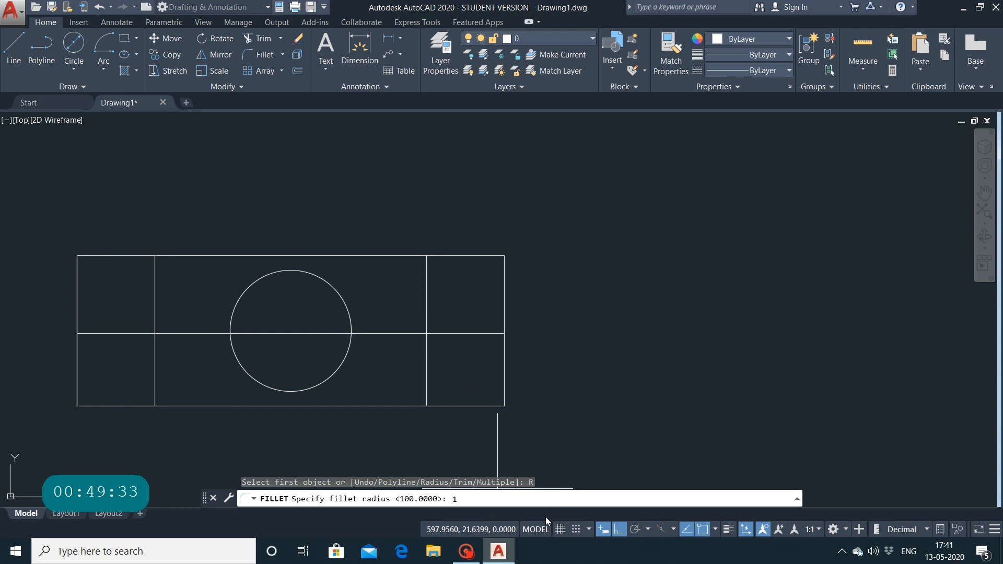
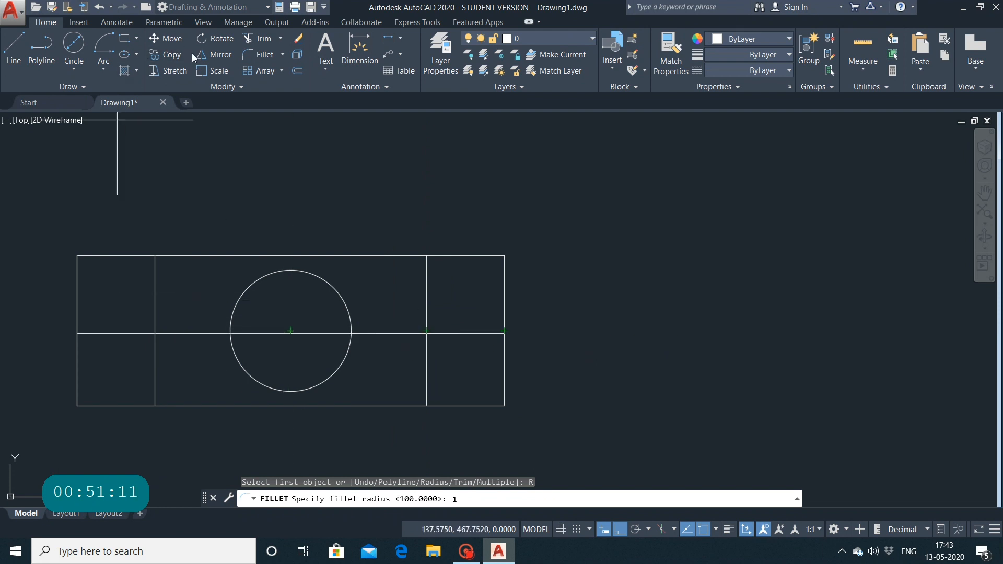
{"action": "key", "text": "Escape"}
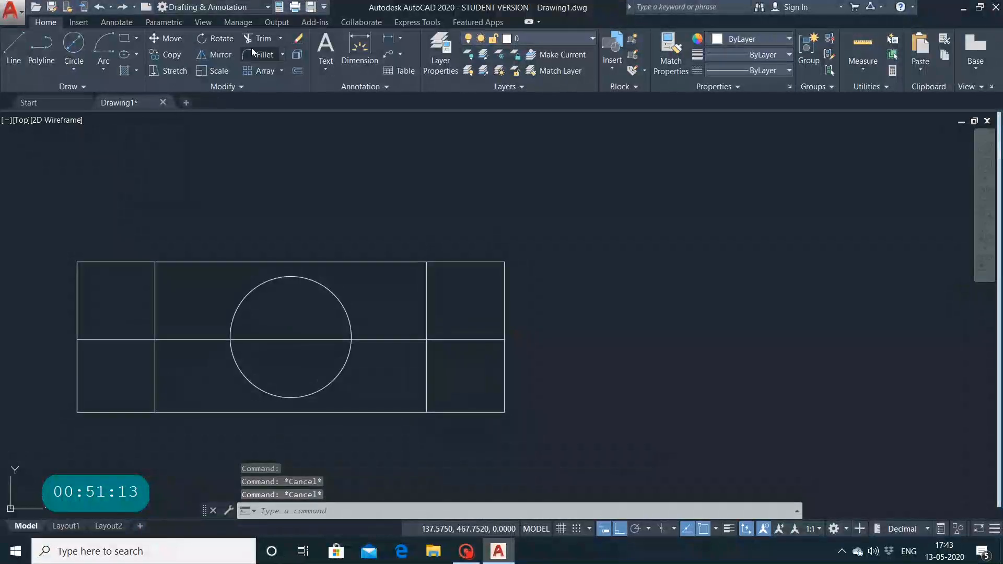
{"action": "left_click", "coordinate": [254, 50]}
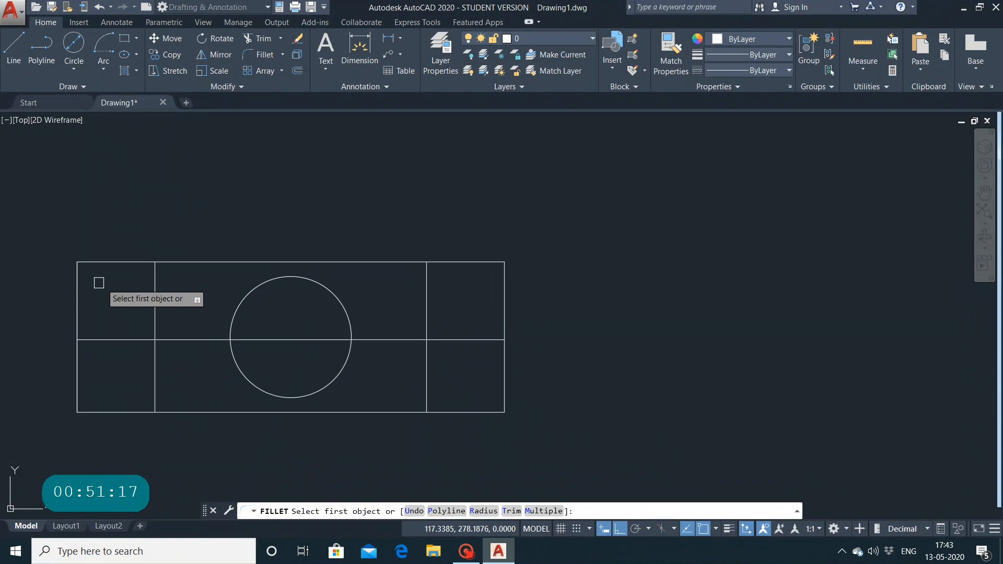
{"action": "left_click", "coordinate": [80, 309]}
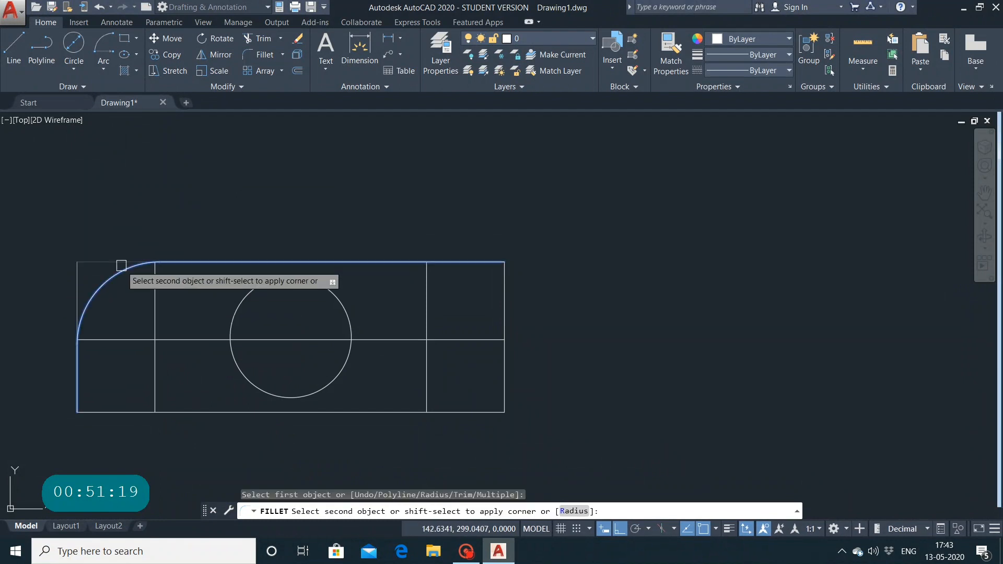
{"action": "key", "text": "Escape"}
{"action": "key", "text": "Escape"}
{"action": "key", "text": "Escape"}
{"action": "key", "text": "Escape"}
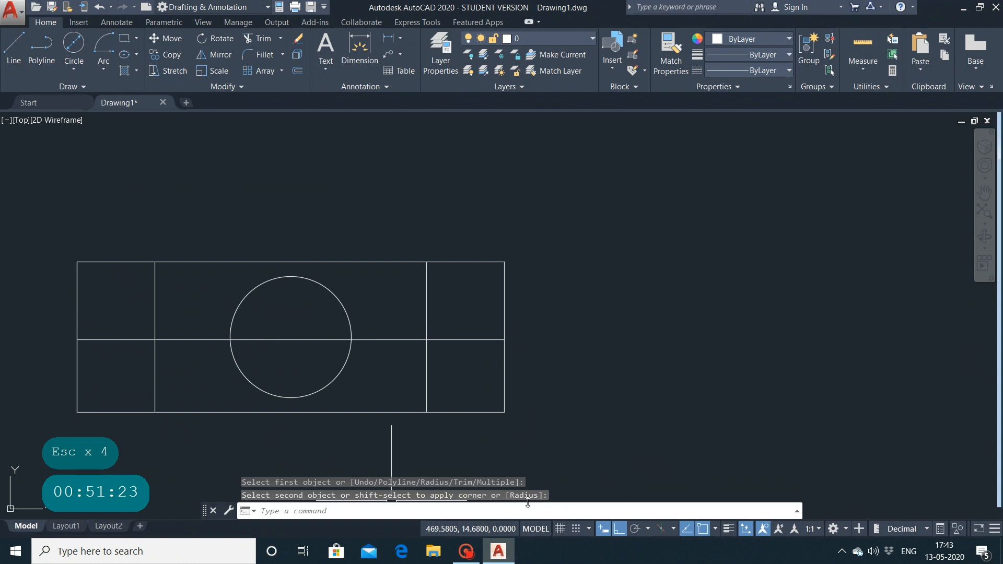
{"action": "left_click", "coordinate": [312, 510]}
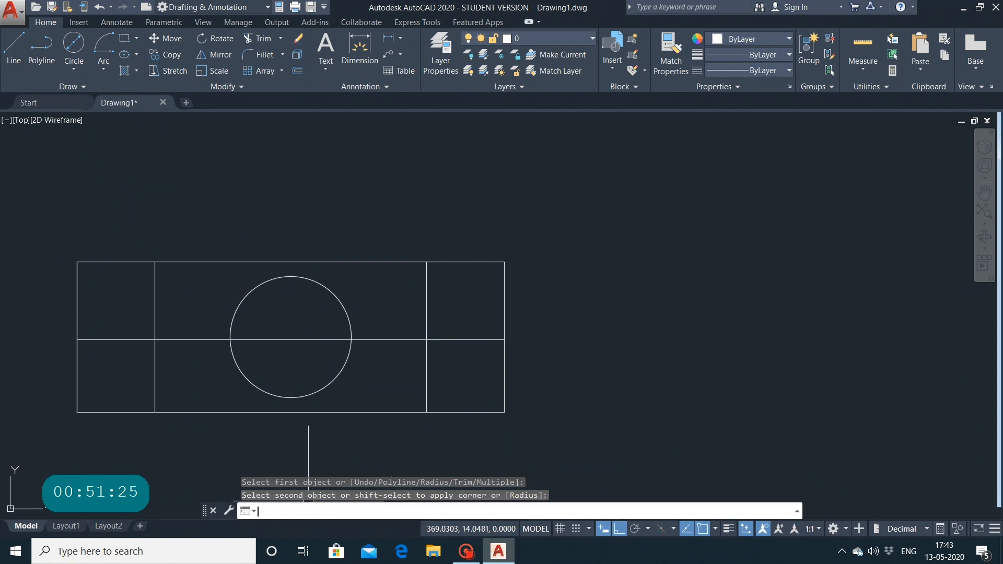
{"action": "type", "text": "4"}
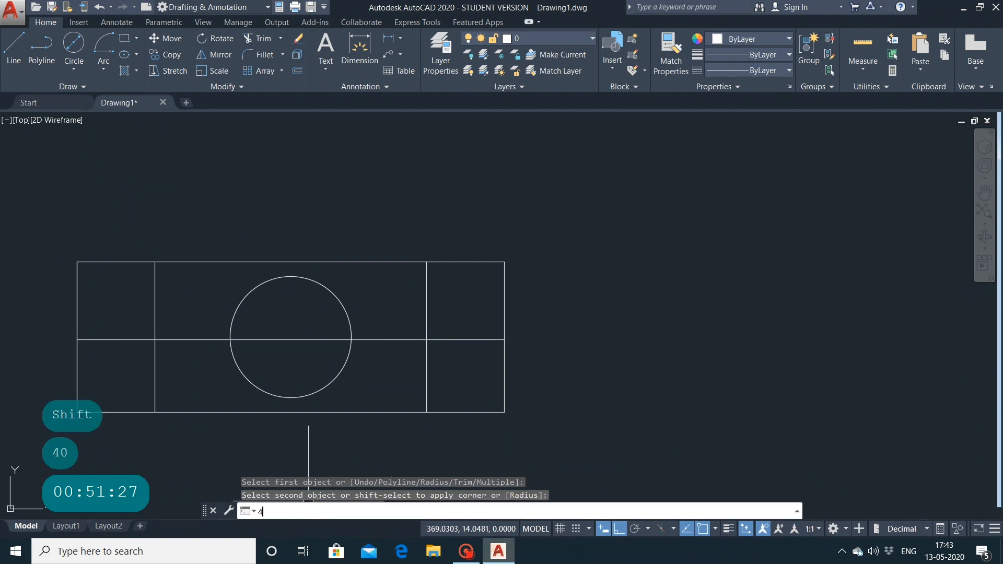
{"action": "type", "text": "0"}
{"action": "key", "text": "Return"}
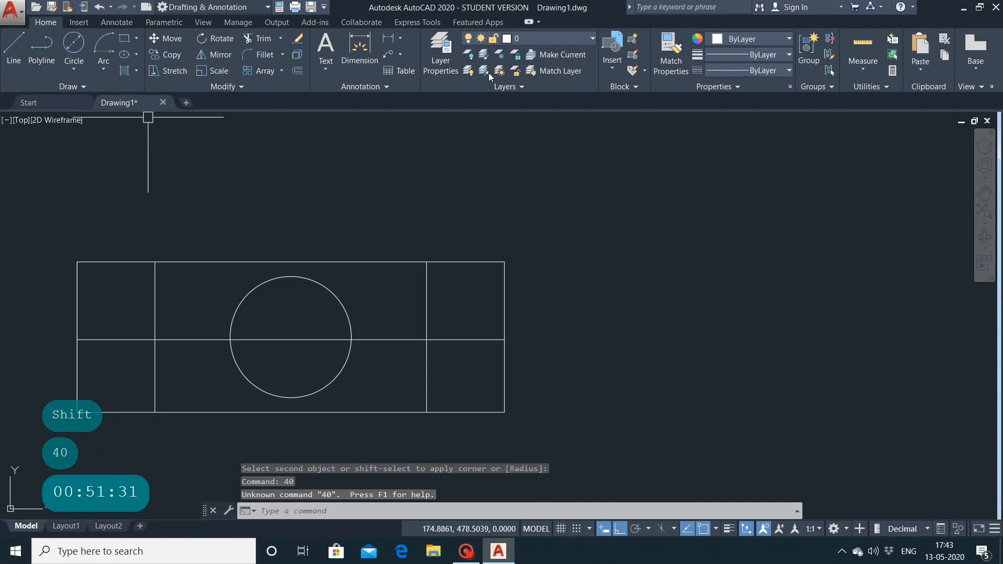
Fillet the rectangle's upper-left corner between its left and top edges with a radius of 150.
{"action": "left_click", "coordinate": [249, 57]}
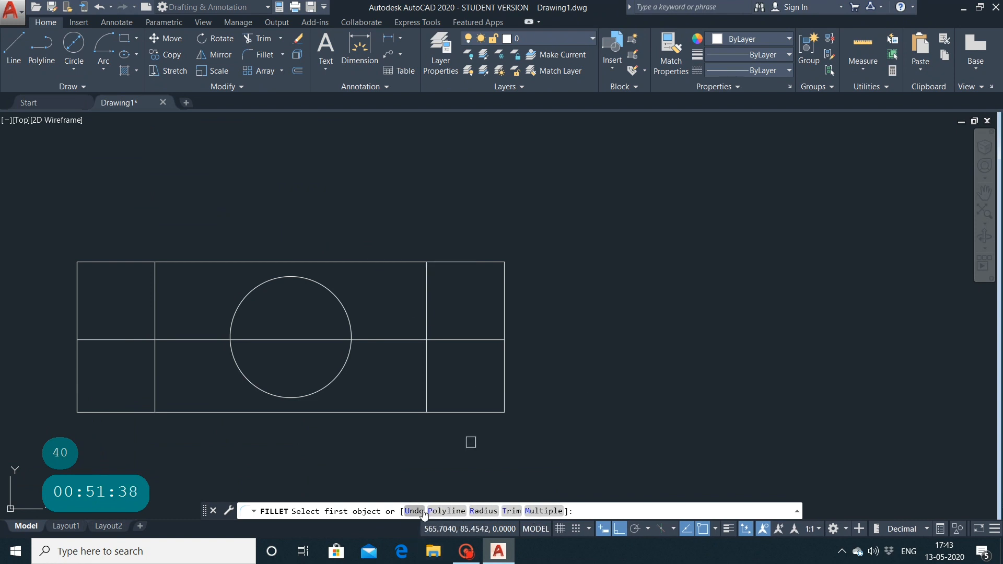
{"action": "left_click", "coordinate": [478, 511]}
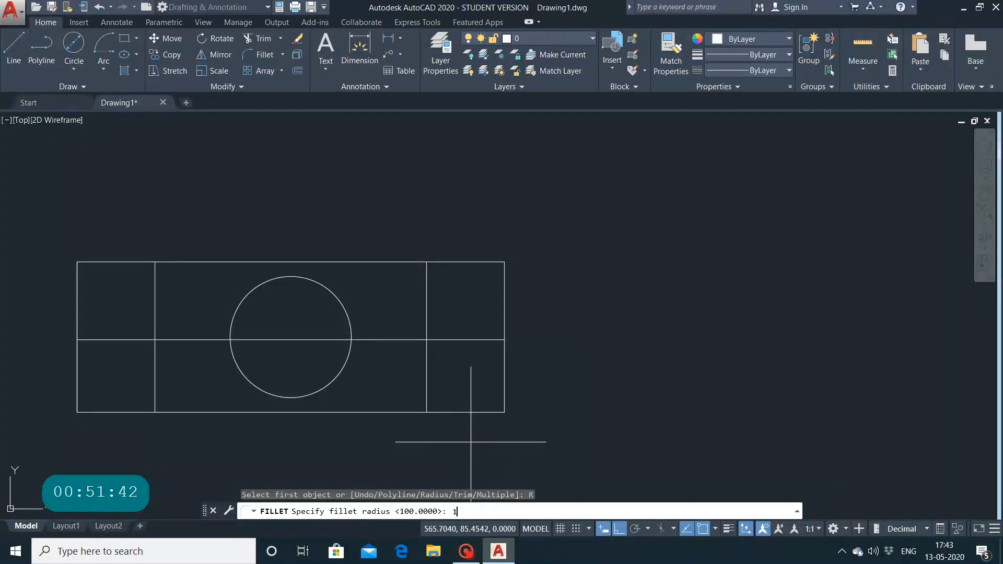
{"action": "type", "text": "150"}
{"action": "key", "text": "Return"}
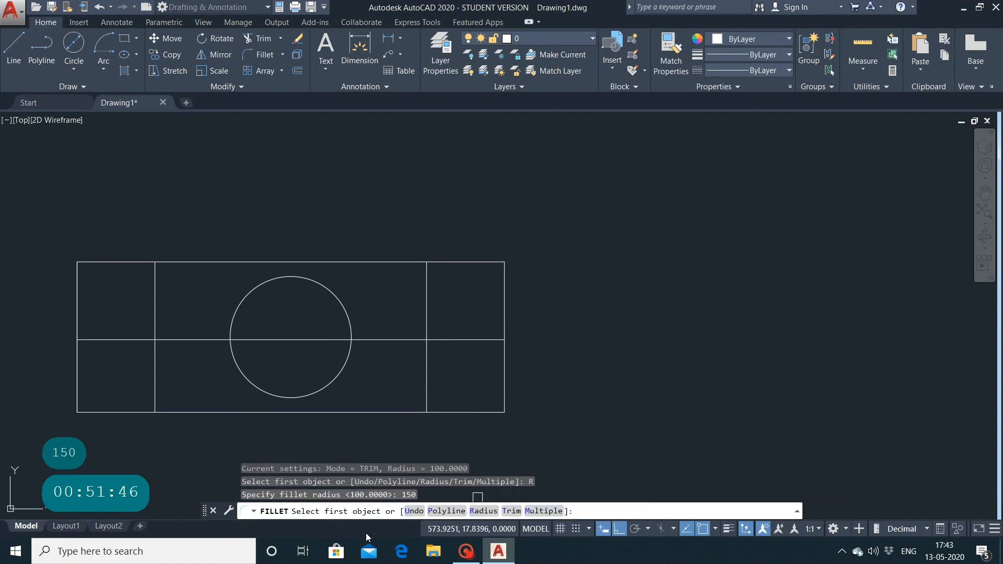
{"action": "left_click", "coordinate": [77, 282]}
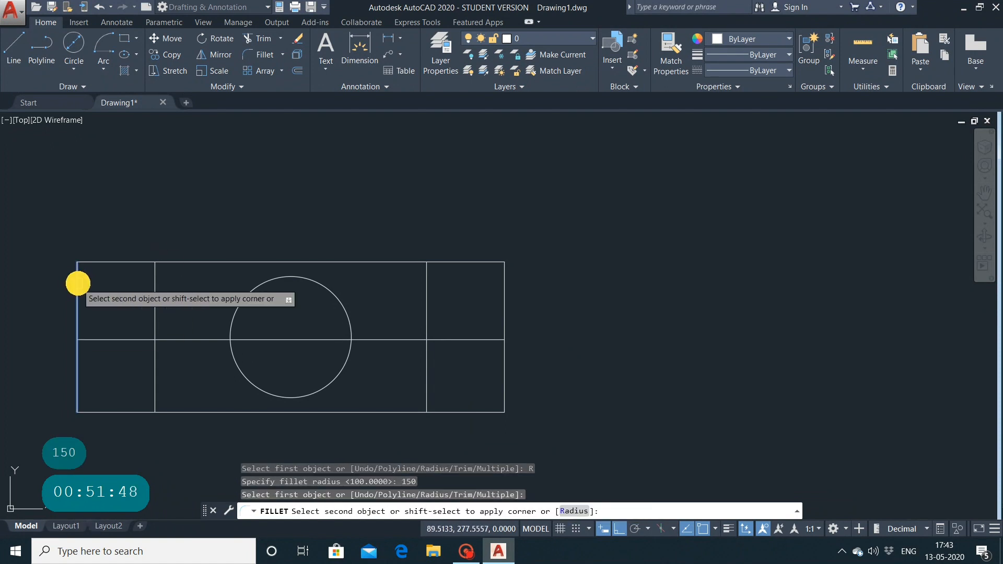
{"action": "left_click", "coordinate": [179, 263]}
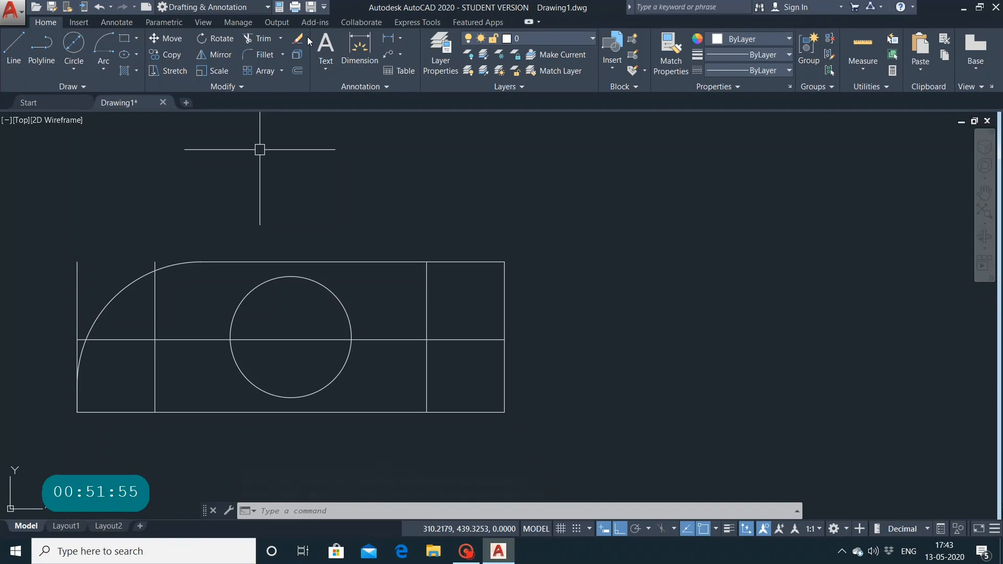
Trim the leftover segments of the left edge, inner vertical line and horizontal line that extend beyond the fillet arc.
{"action": "left_click", "coordinate": [272, 36]}
{"action": "left_click", "coordinate": [283, 152]}
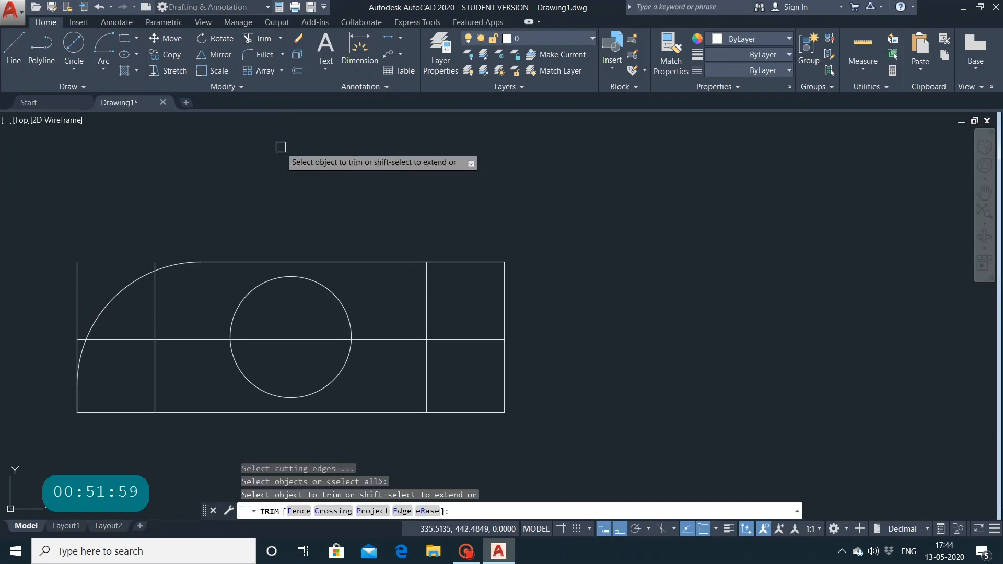
{"action": "left_click", "coordinate": [77, 305]}
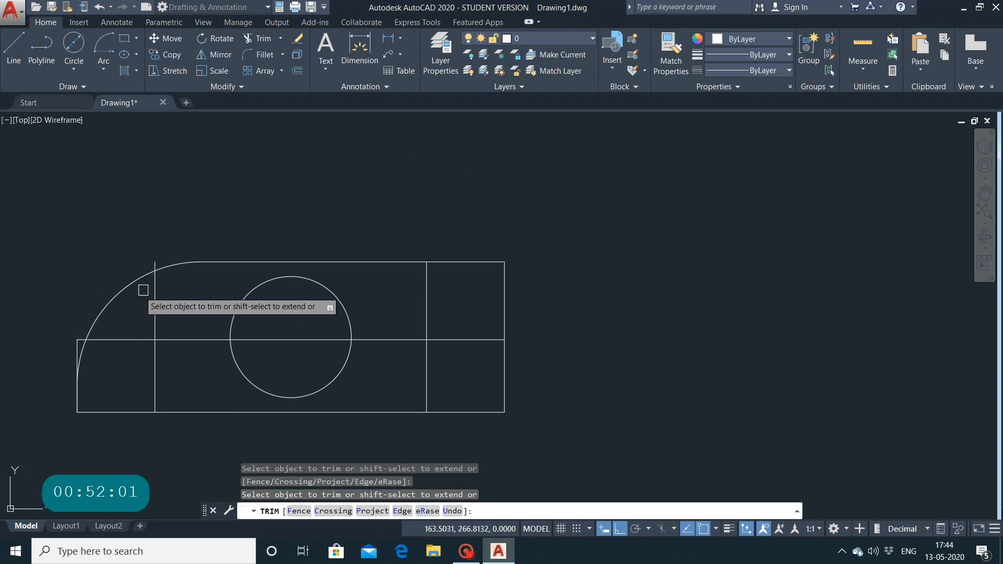
{"action": "left_click", "coordinate": [155, 261]}
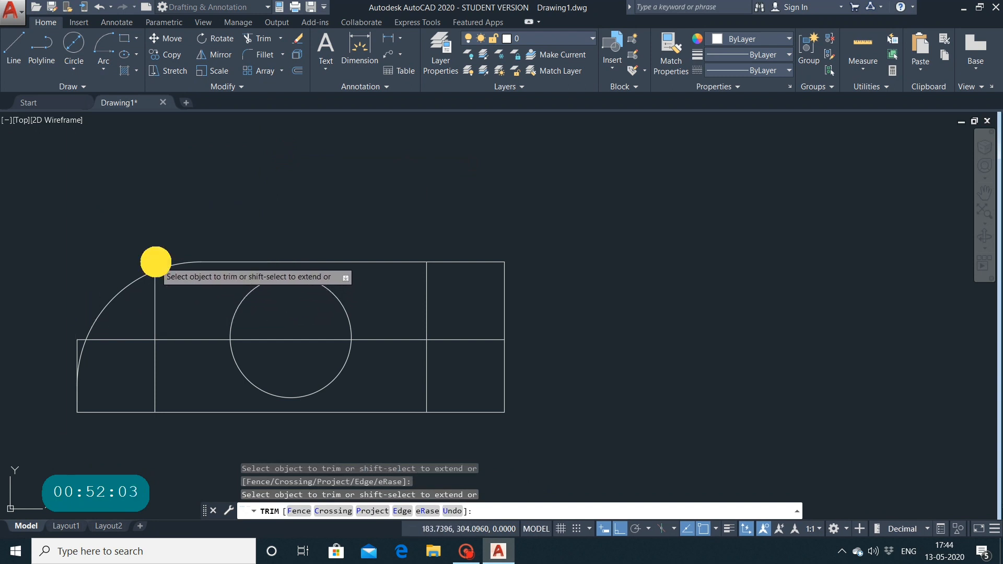
{"action": "left_click", "coordinate": [80, 333]}
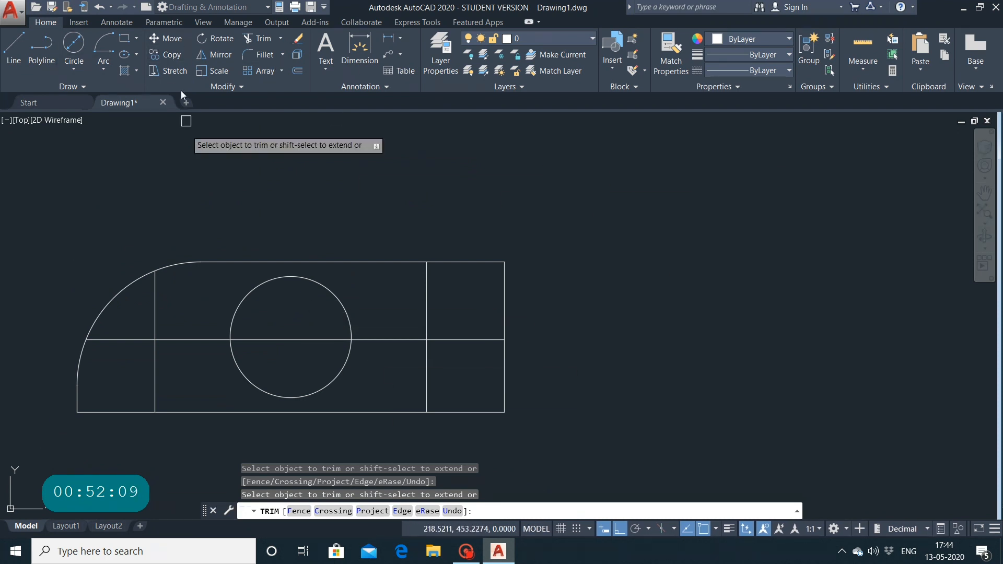
Mirror the whole shape about a vertical line 50 units right of its upper-right corner, keeping the source objects.
{"action": "left_click", "coordinate": [216, 56]}
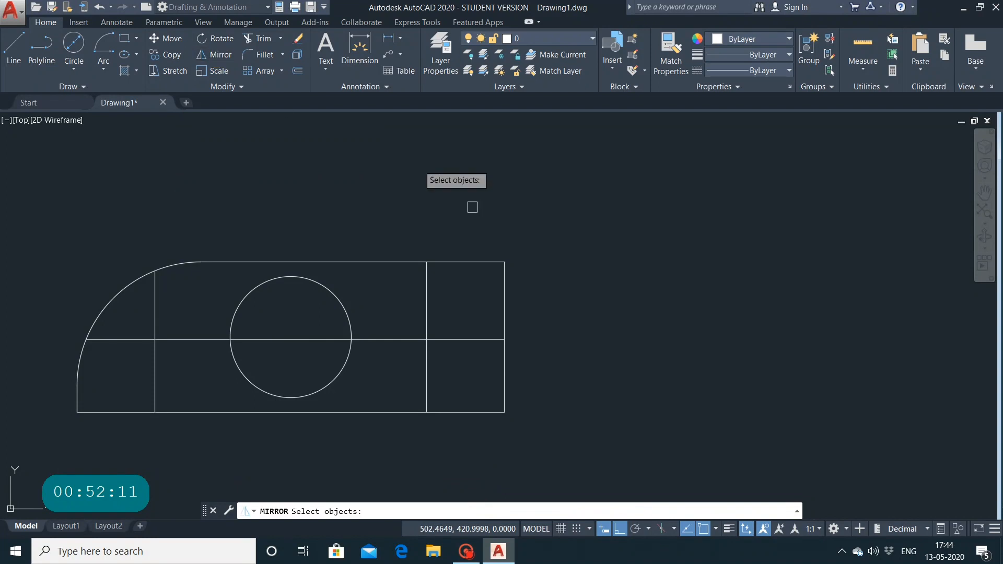
{"action": "left_click", "coordinate": [519, 220]}
{"action": "left_click", "coordinate": [39, 499]}
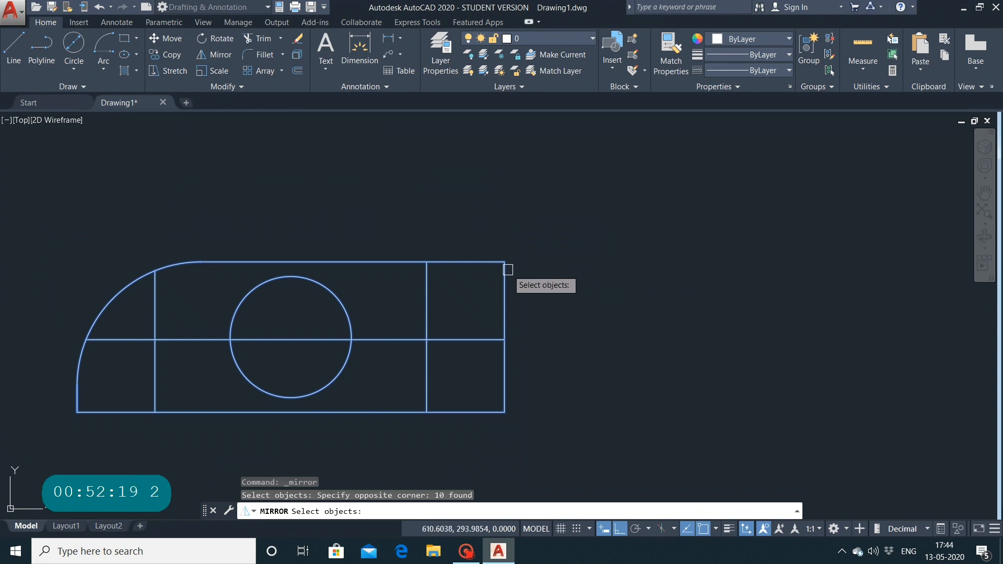
{"action": "key", "text": "Return"}
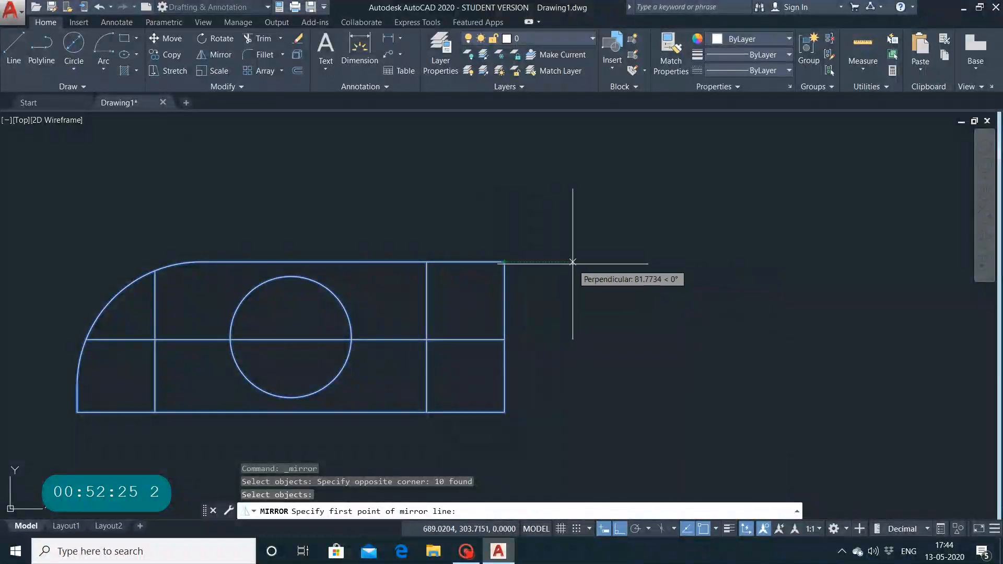
{"action": "type", "text": "50"}
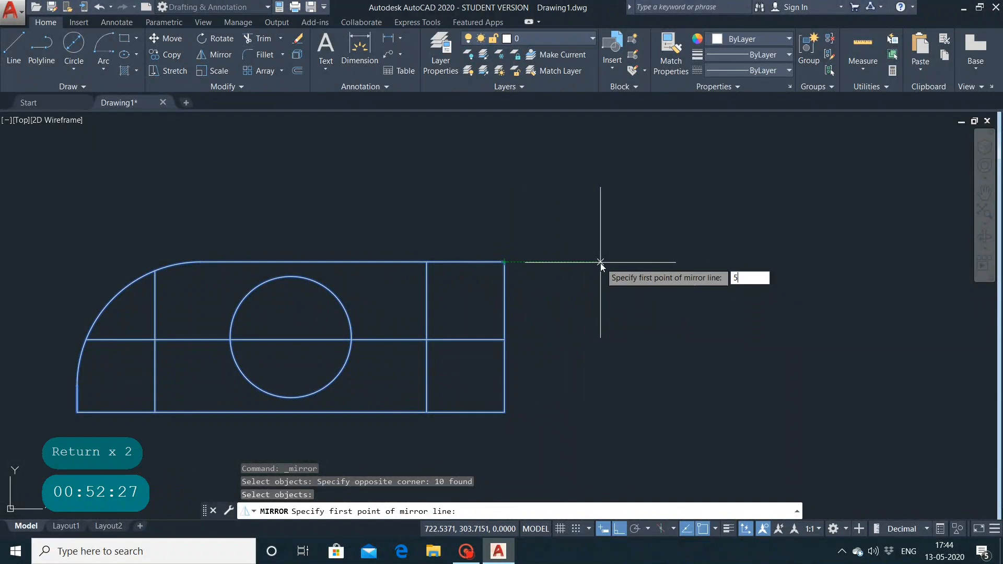
{"action": "key", "text": "Return"}
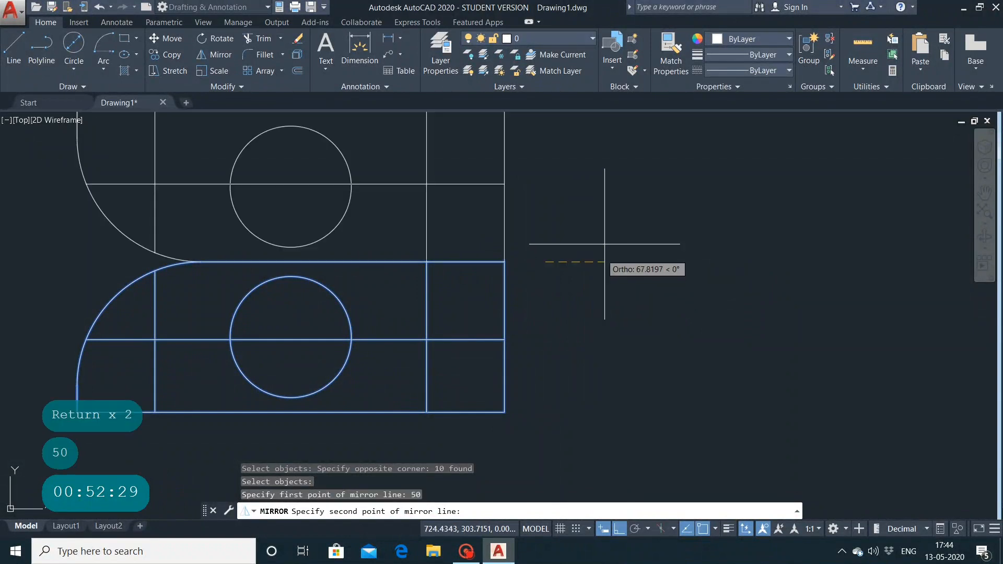
{"action": "left_click", "coordinate": [668, 412]}
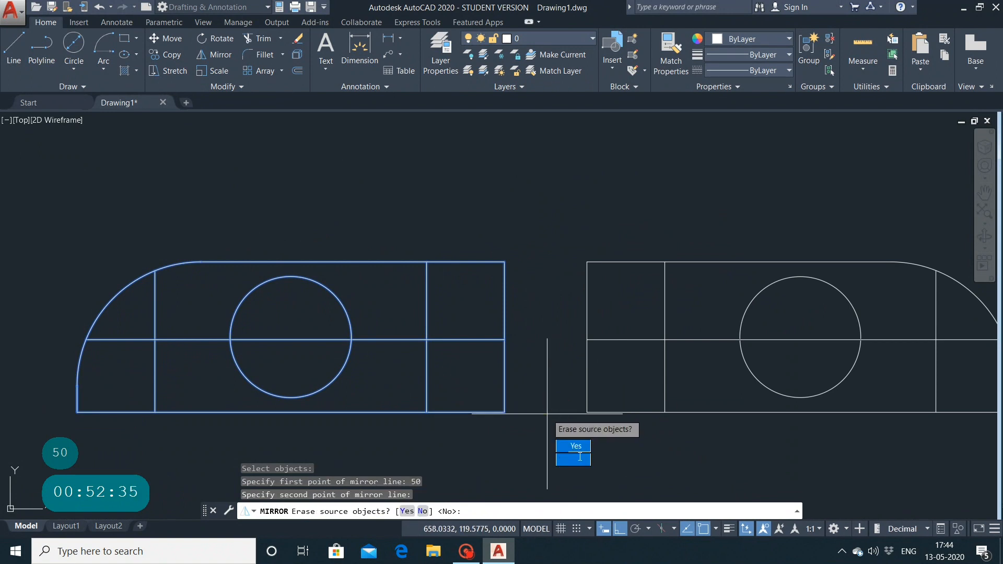
{"action": "type", "text": "N"}
{"action": "key", "text": "Return"}
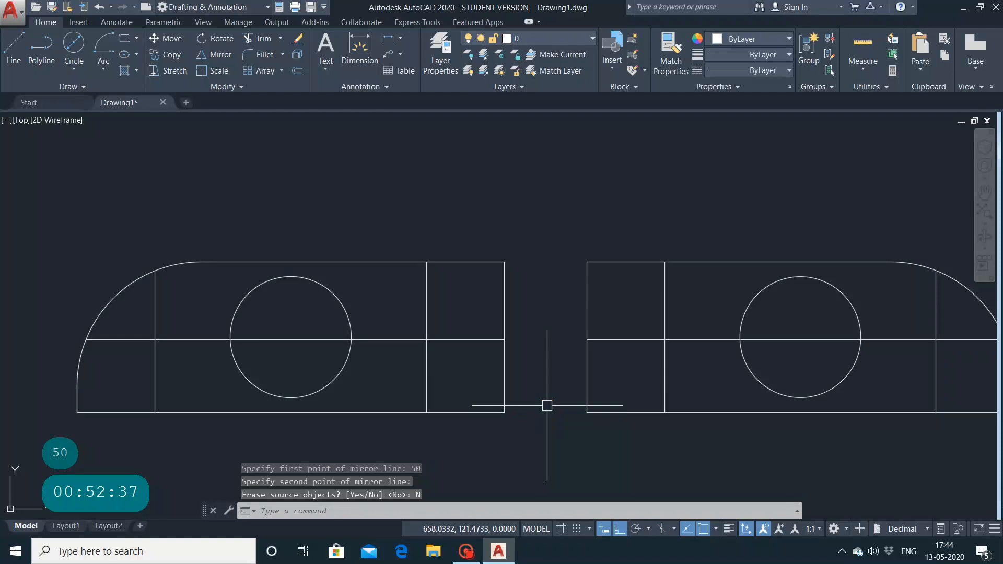
{"action": "mouse_move", "coordinate": [528, 312]}
{"action": "middle_mouse_down"}
{"action": "mouse_move", "coordinate": [492, 318]}
{"action": "mouse_move", "coordinate": [460, 287]}
{"action": "mouse_move", "coordinate": [466, 280]}
{"action": "middle_mouse_up"}
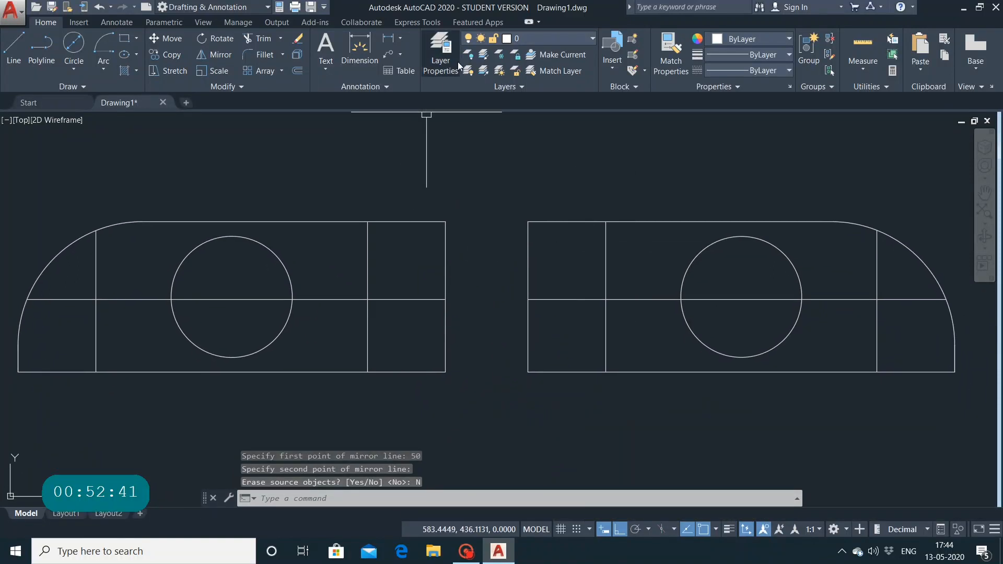
{"action": "left_click", "coordinate": [598, 121]}
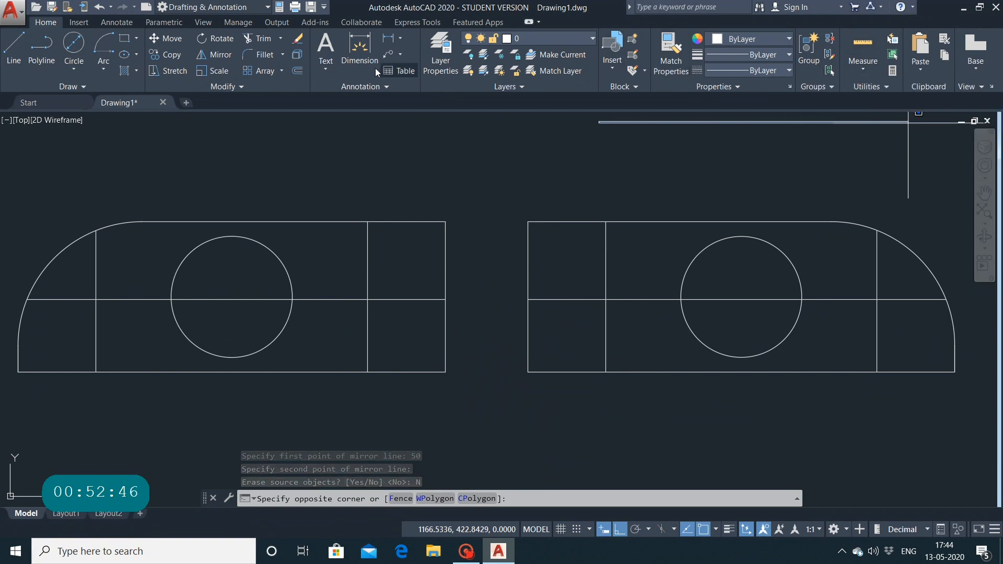
{"action": "left_click", "coordinate": [347, 63]}
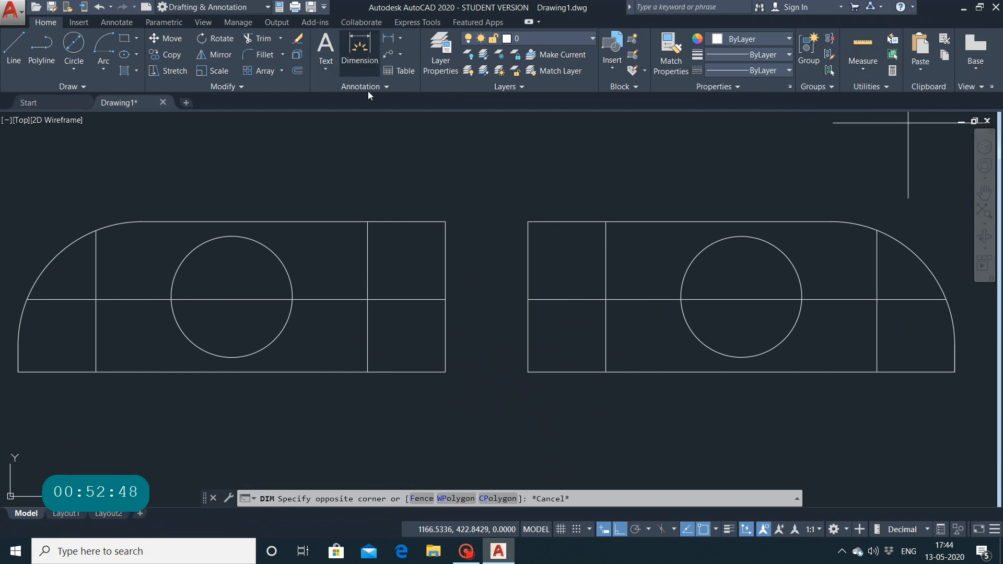
{"action": "left_click", "coordinate": [365, 86]}
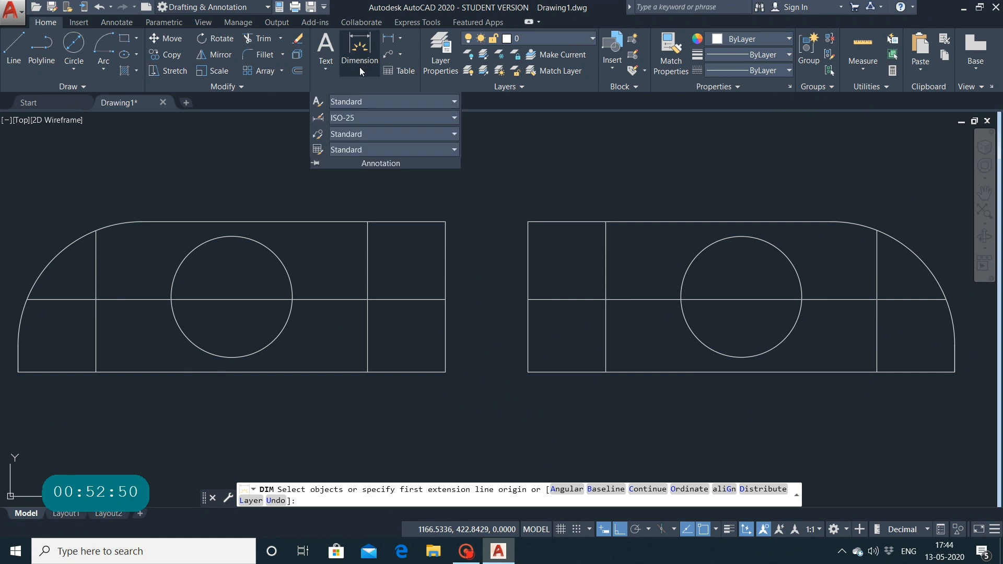
{"action": "left_click", "coordinate": [359, 45]}
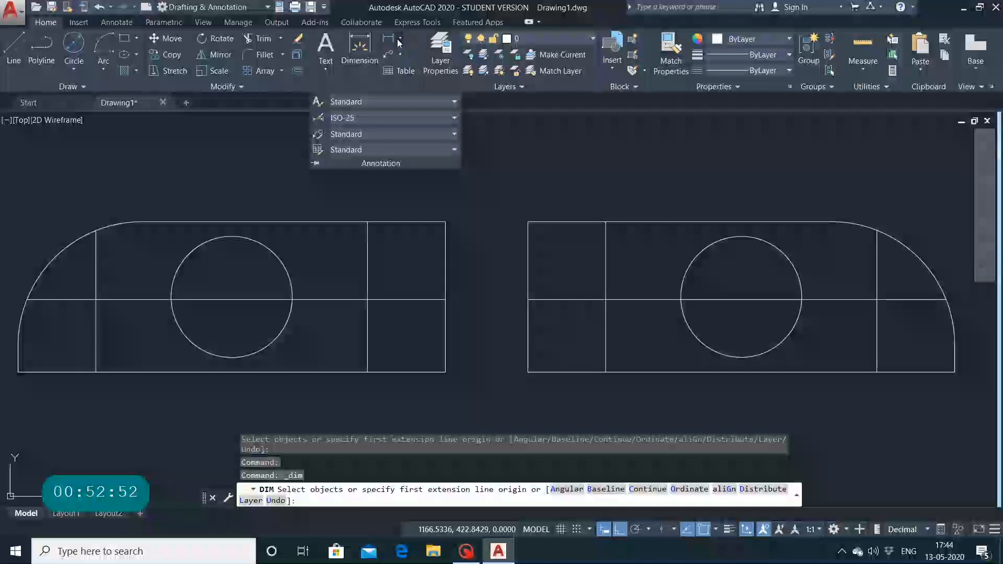
Add a Linear dimension along the original shape's bottom edge, from corner to corner, placed below the shape.
{"action": "left_click", "coordinate": [400, 38]}
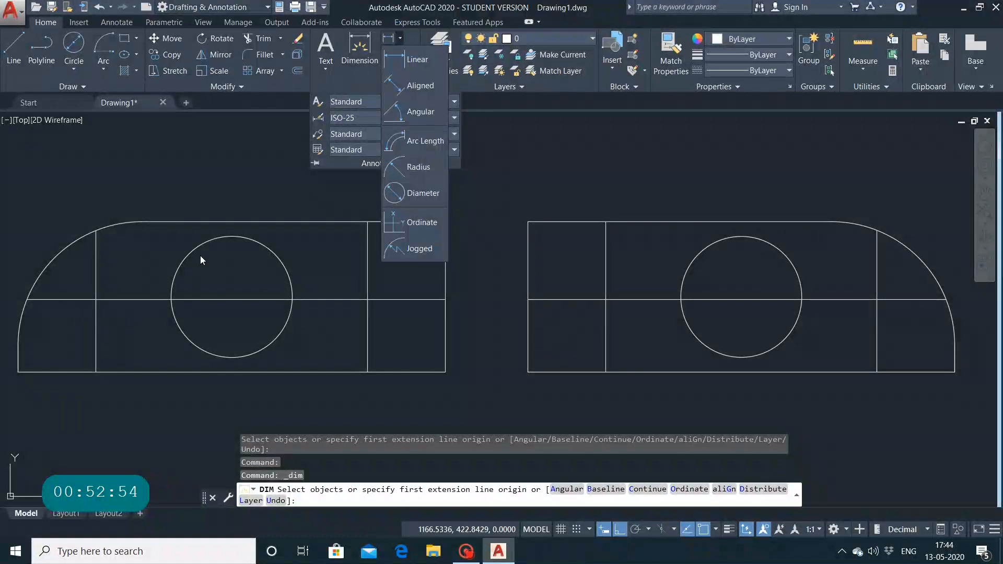
{"action": "left_click", "coordinate": [415, 60]}
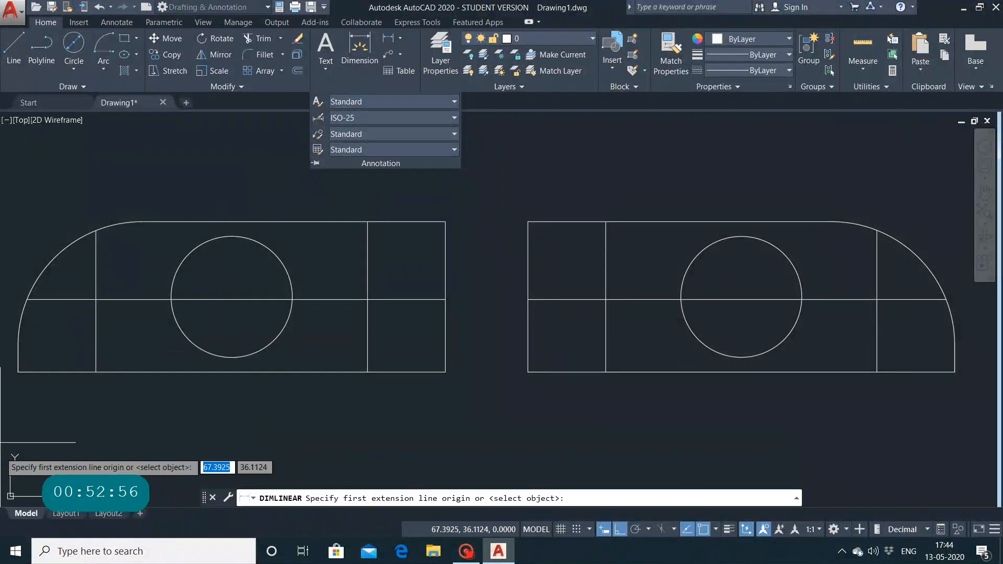
{"action": "left_click", "coordinate": [18, 372]}
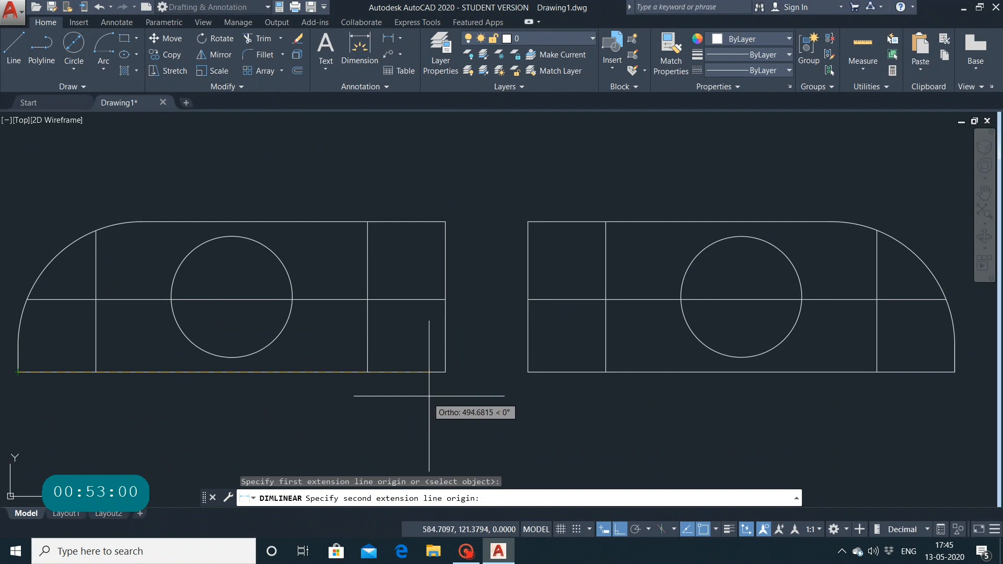
{"action": "left_click", "coordinate": [445, 372]}
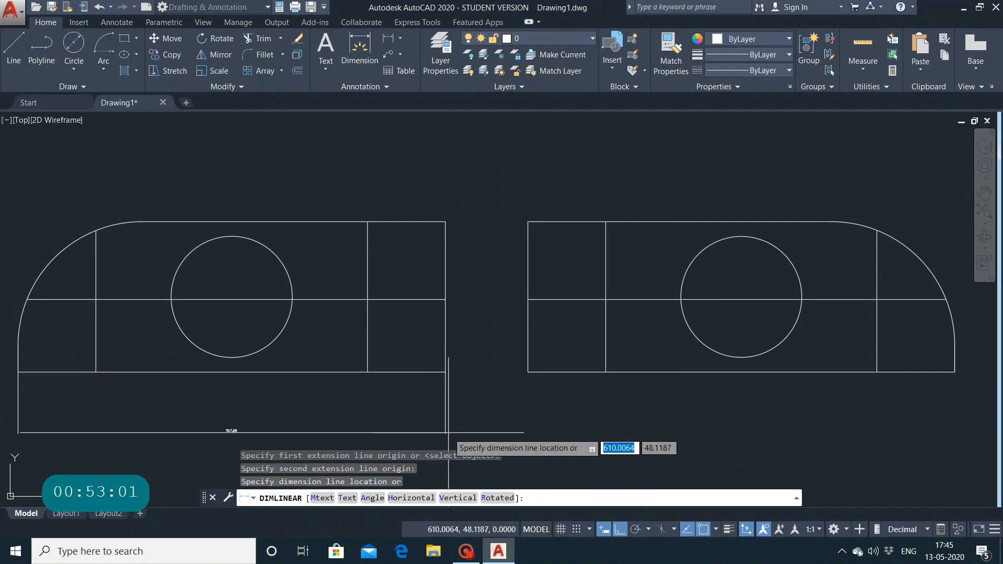
{"action": "left_click", "coordinate": [447, 432]}
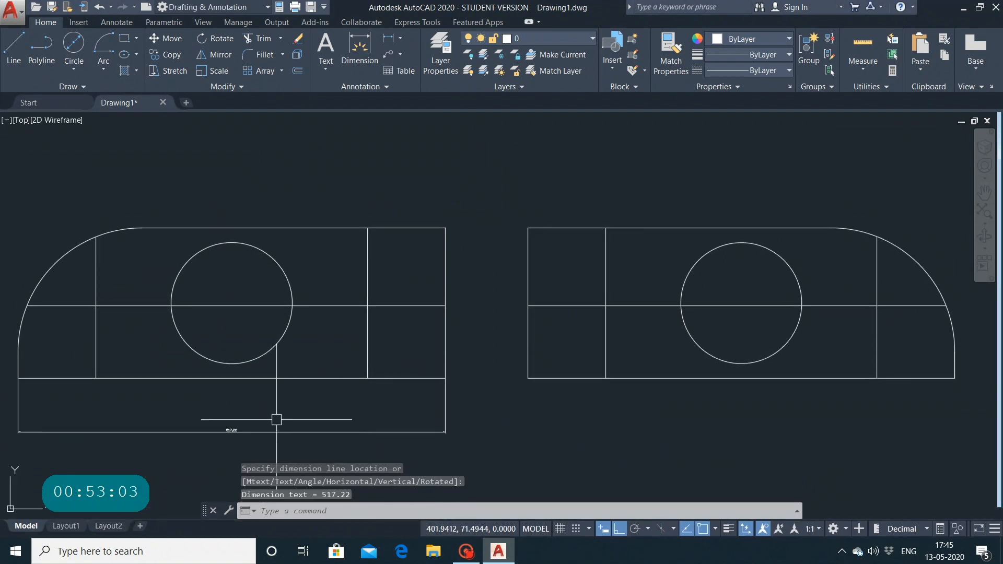
Try to open the dimension style settings with the command DIMENSIONSTYLE.
{"action": "scroll", "coordinate": [276, 411], "scroll_direction": "up", "scroll_amount": 4}
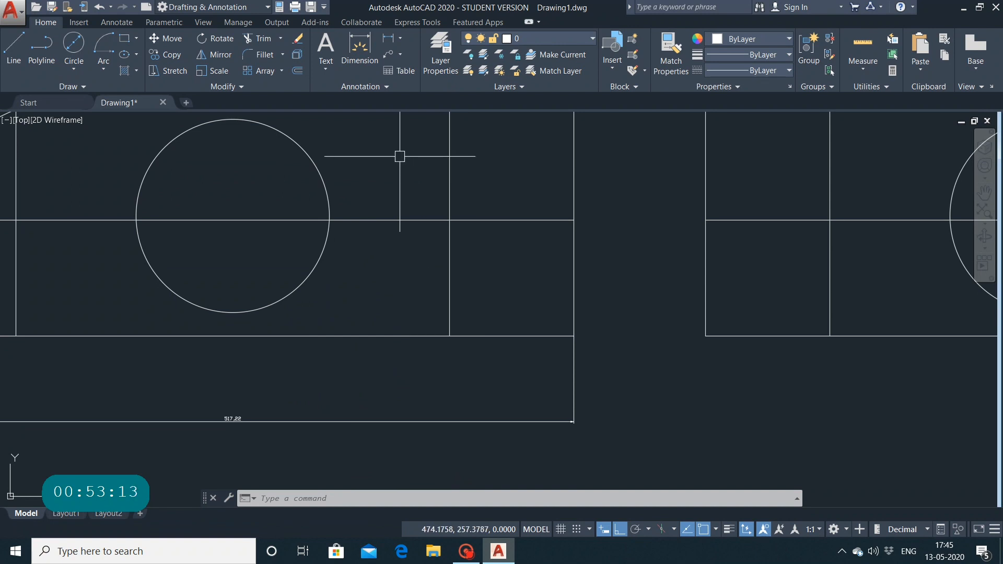
{"action": "type", "text": "sion"}
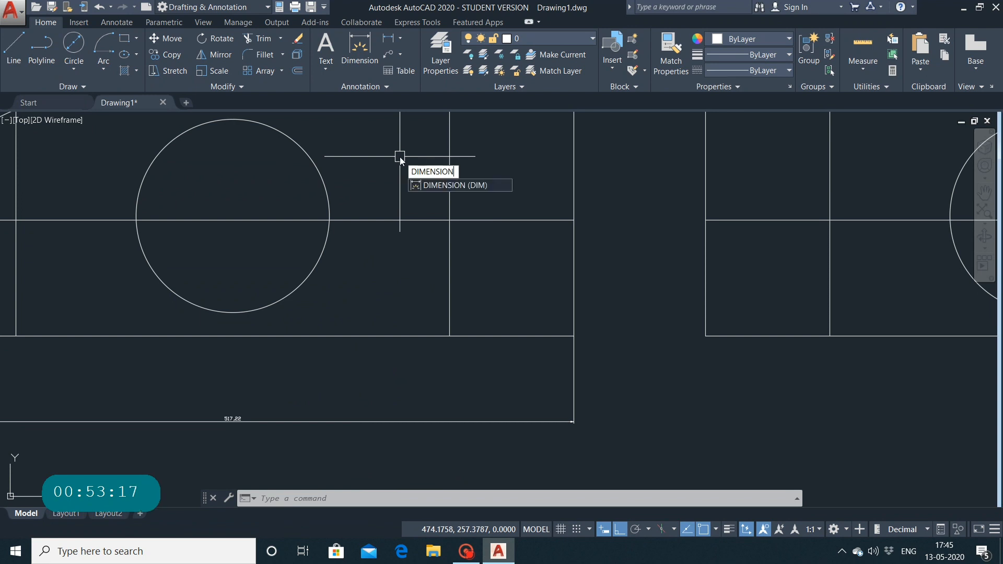
{"action": "type", "text": "sty"}
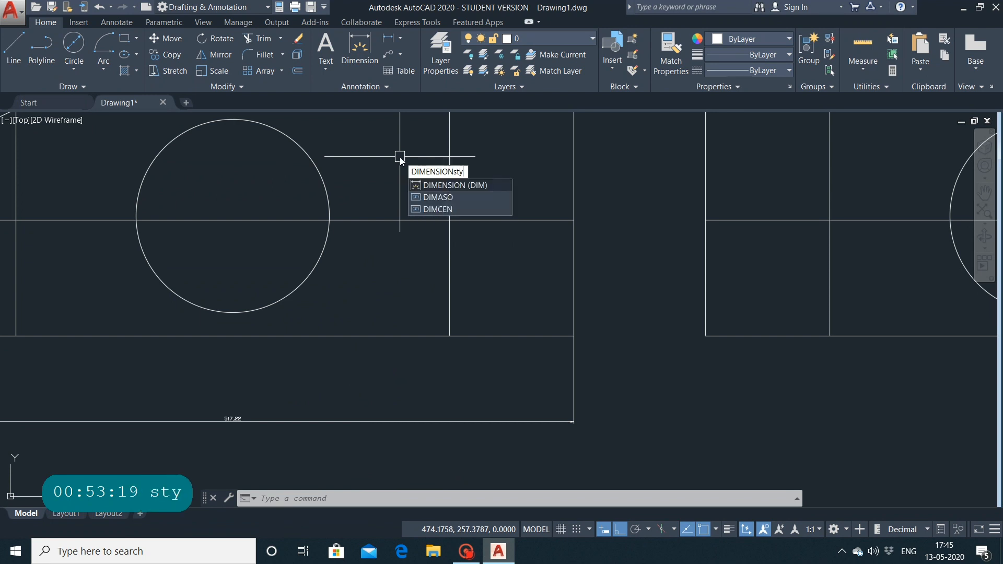
{"action": "type", "text": "le"}
{"action": "key", "text": "Return"}
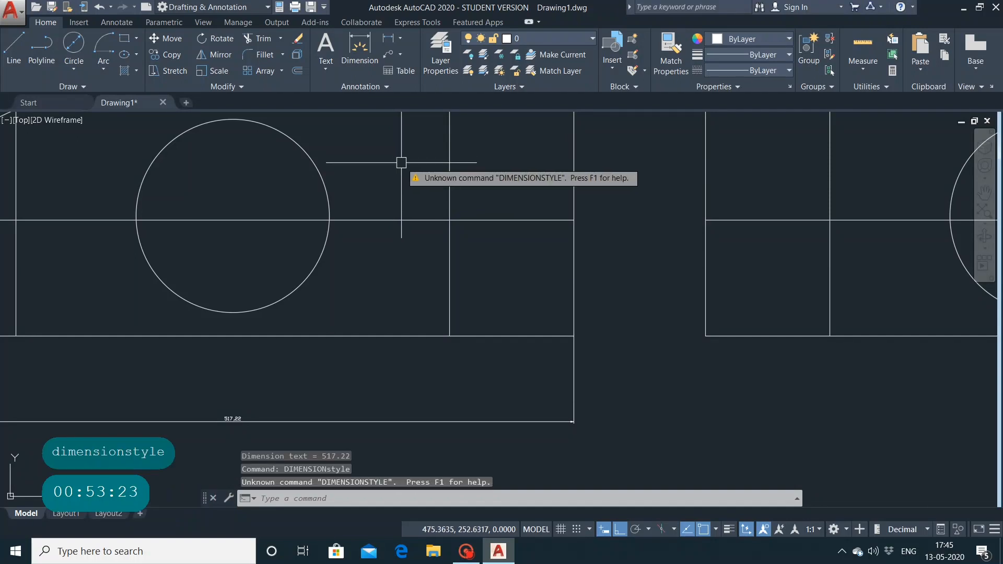
Dimension the original circle's width between its left and right sides using DIM, placed below the overall length dimension.
{"action": "type", "text": "d"}
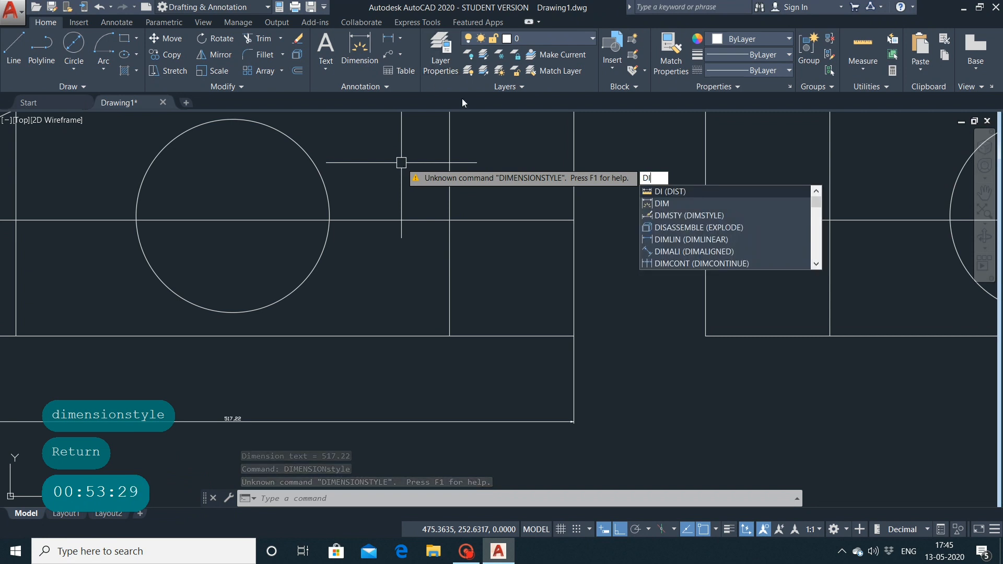
{"action": "left_click", "coordinate": [680, 204]}
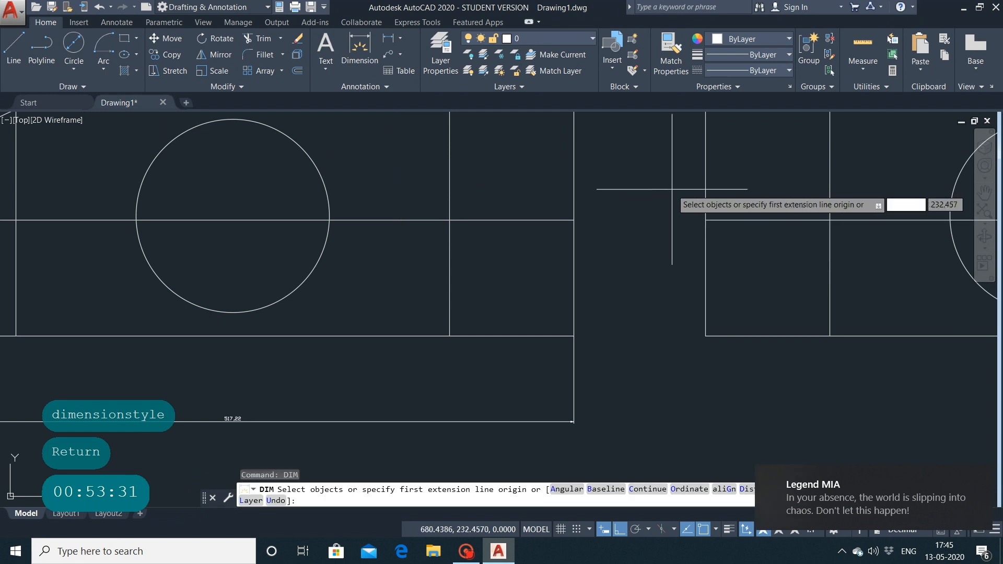
{"action": "scroll", "coordinate": [427, 293], "scroll_direction": "down", "scroll_amount": 2}
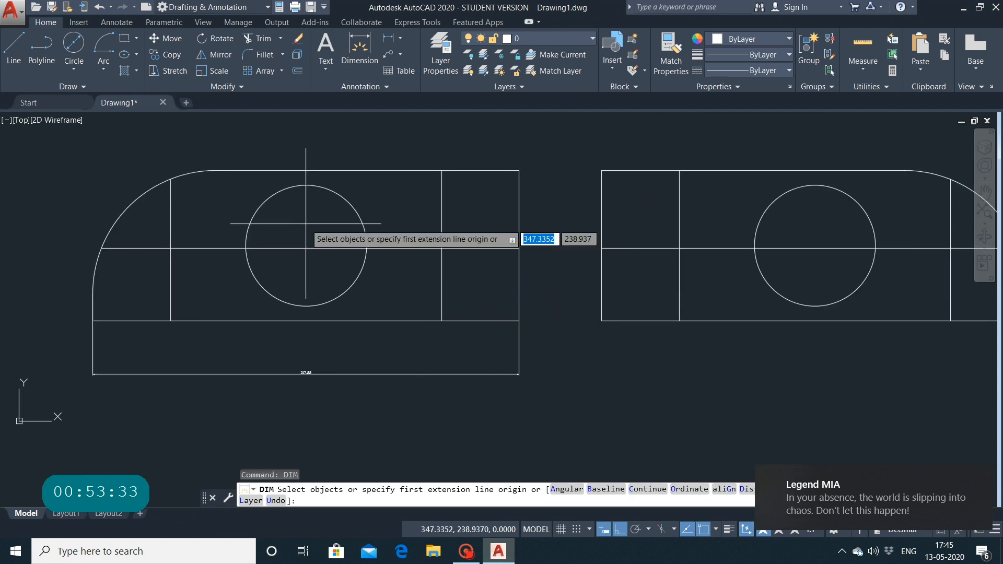
{"action": "key", "text": "Return"}
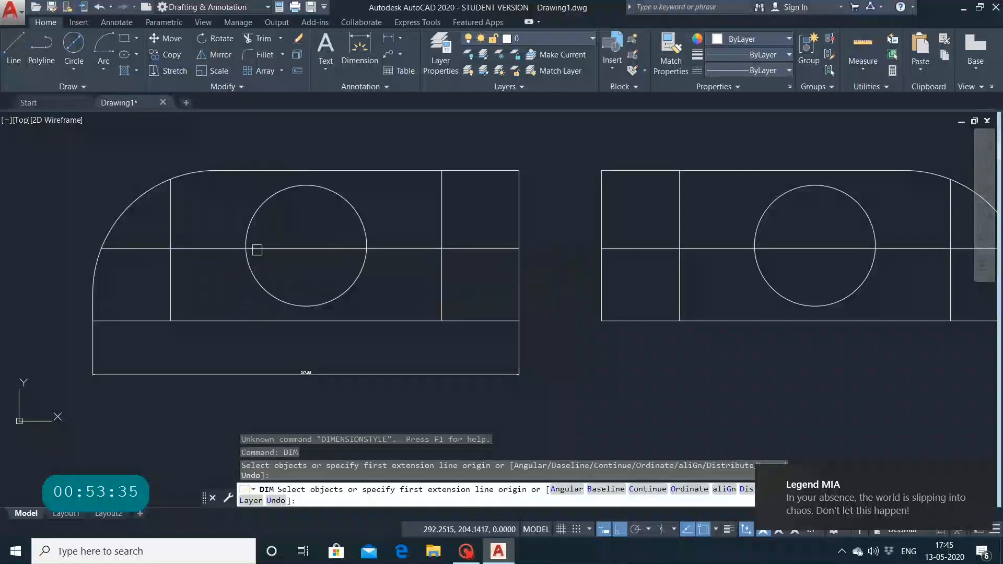
{"action": "left_click", "coordinate": [245, 246]}
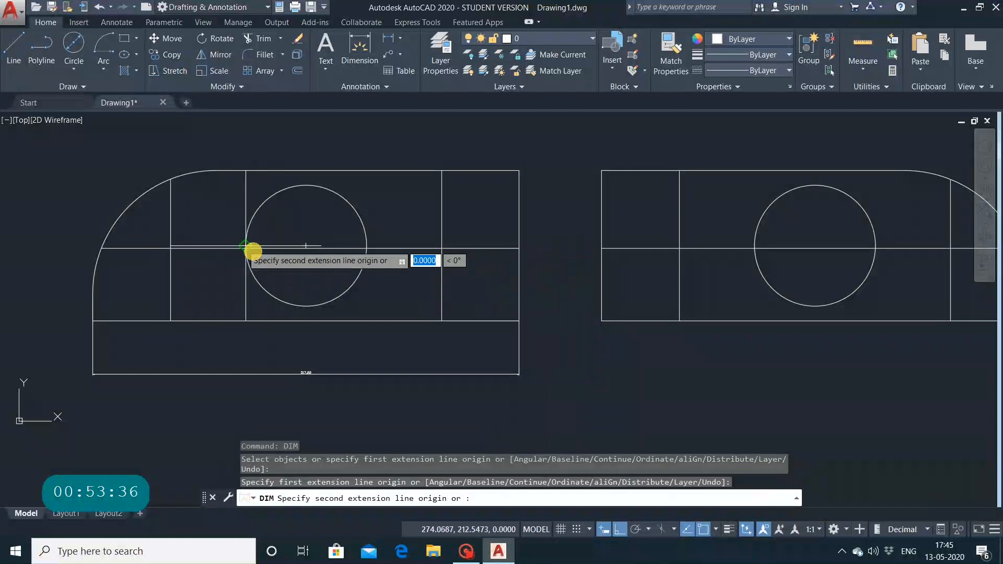
{"action": "left_click", "coordinate": [366, 248]}
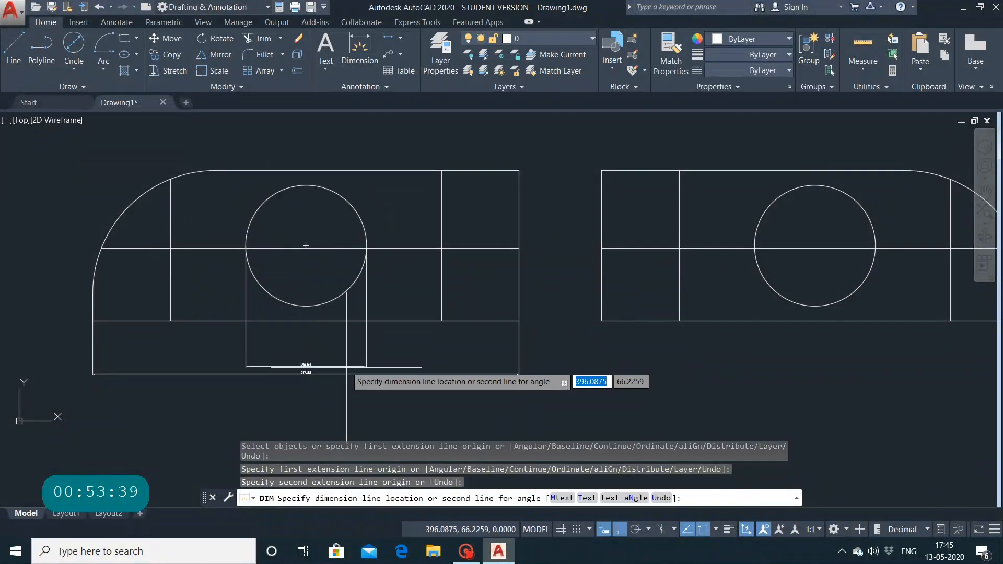
{"action": "left_click", "coordinate": [354, 402]}
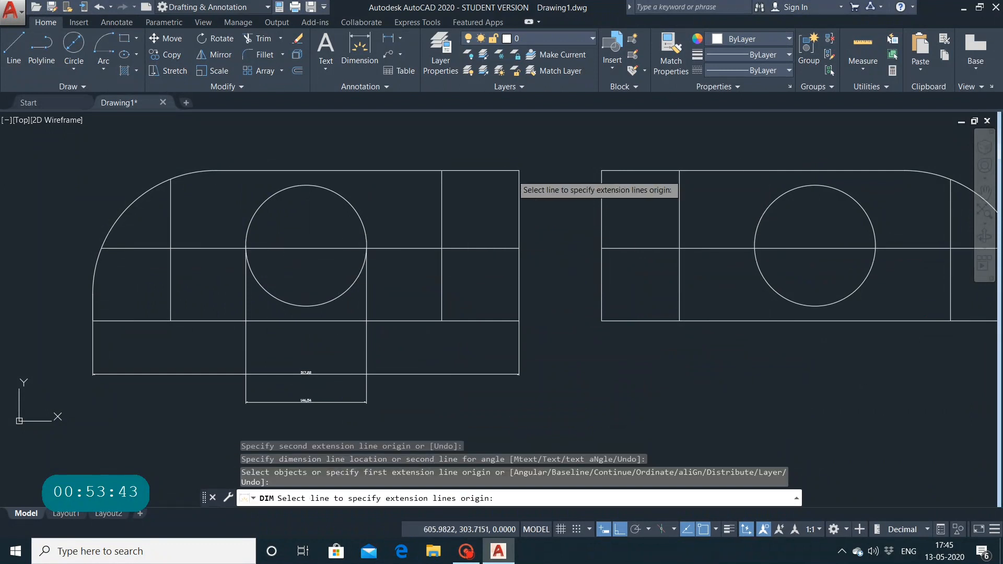
Dimension the height of the original shape's right edge, placing the dimension in the gap between the two shapes.
{"action": "left_click", "coordinate": [519, 171]}
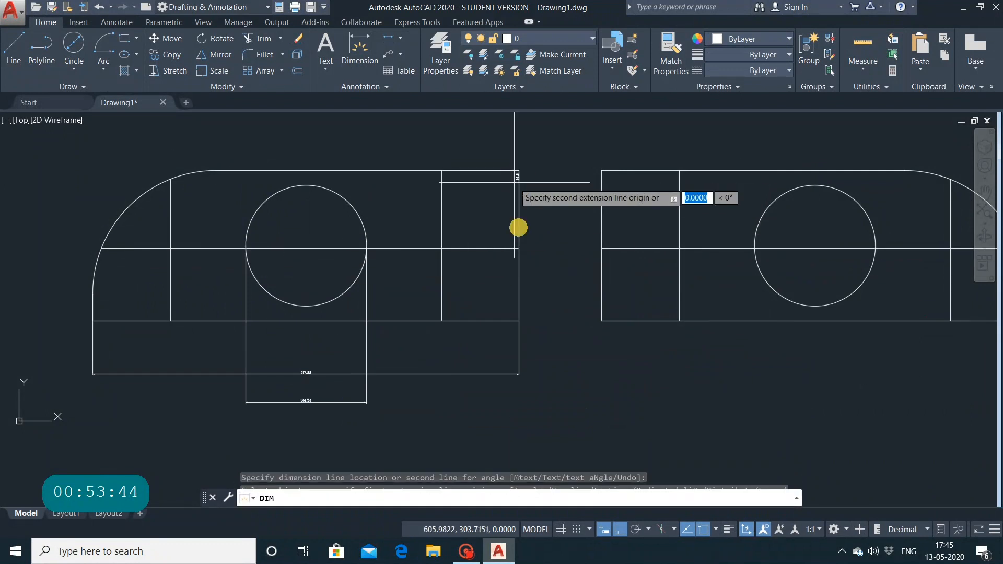
{"action": "left_click", "coordinate": [519, 321]}
{"action": "left_click", "coordinate": [559, 324]}
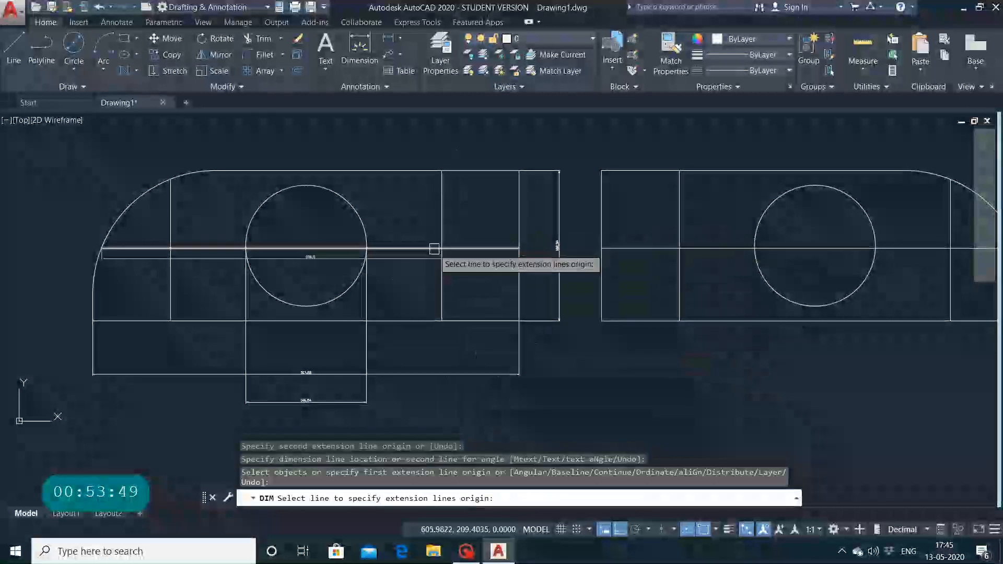
Dimension the distance between the original shape's two rightmost vertical lines, placing the dimension inside the shape below the horizontal middle line.
{"action": "left_click", "coordinate": [441, 248]}
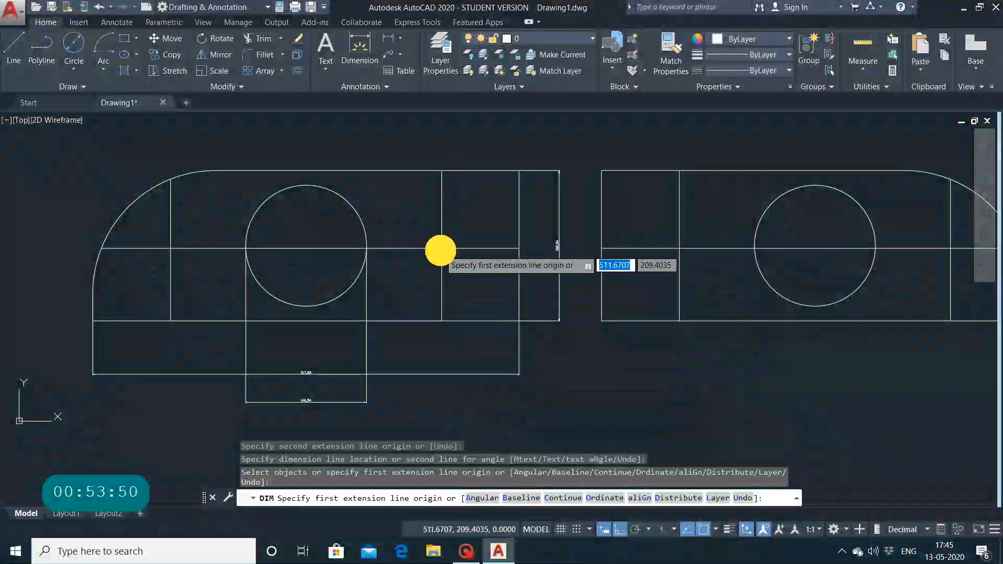
{"action": "left_click", "coordinate": [517, 250]}
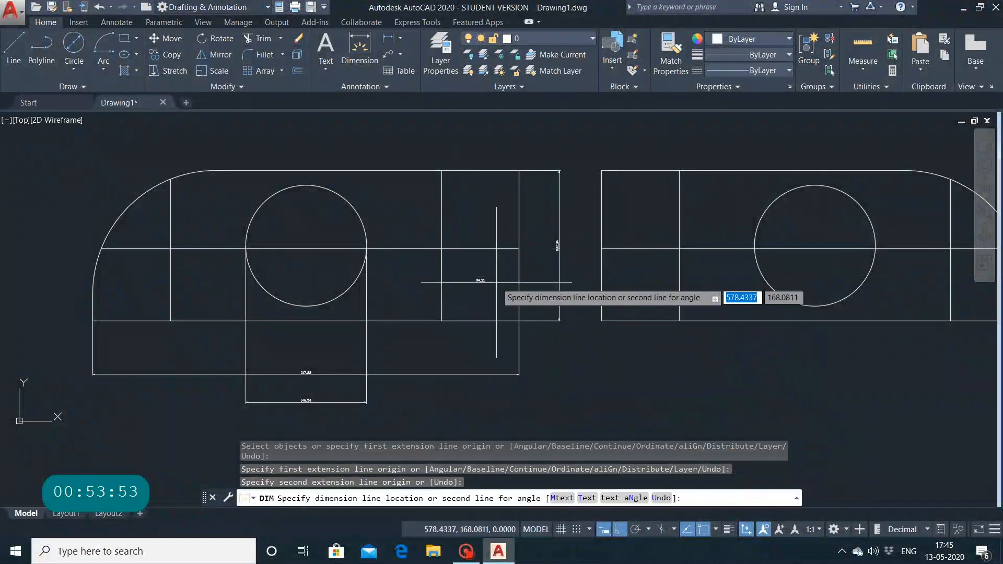
{"action": "left_click", "coordinate": [495, 282]}
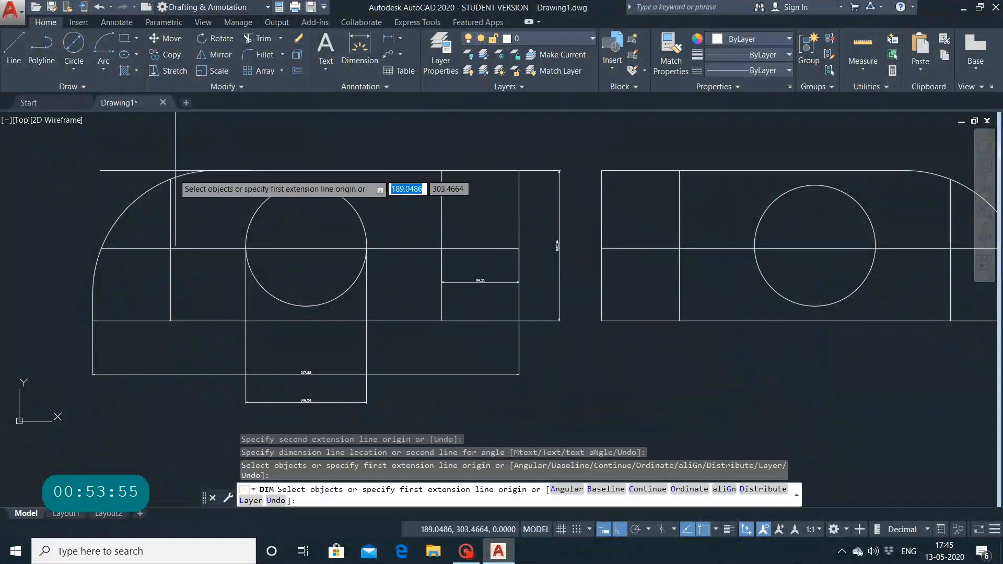
Dimension the height of the vertical line beside the rounded corner, placing the dimension outside the original shape's rounded side.
{"action": "left_click", "coordinate": [170, 179]}
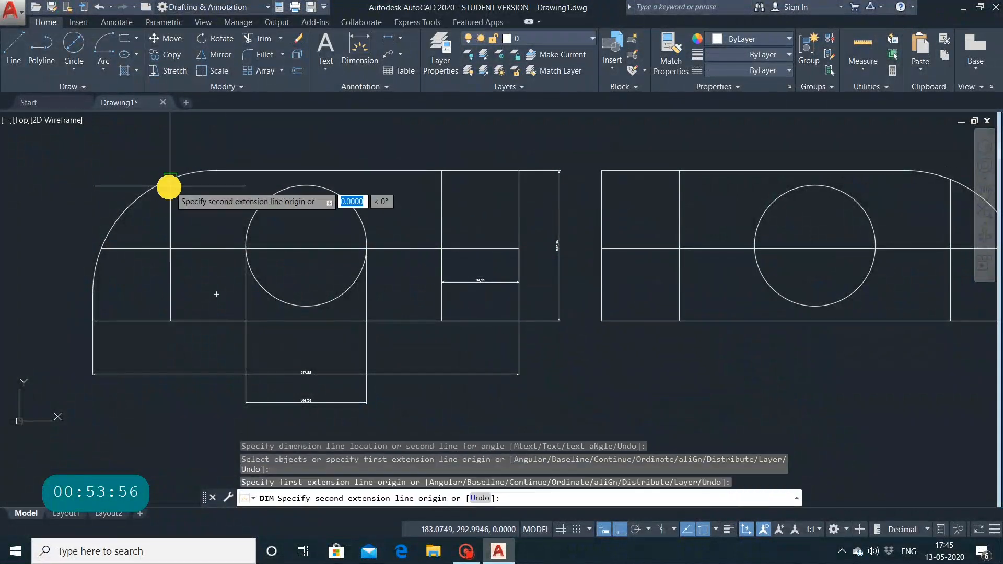
{"action": "left_click", "coordinate": [171, 320]}
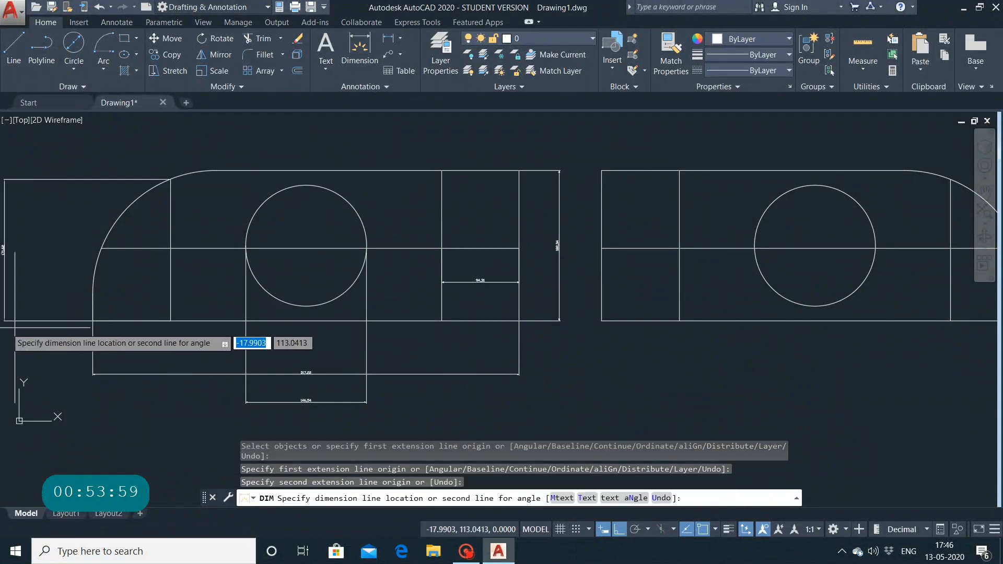
{"action": "left_click", "coordinate": [41, 326]}
Dimension the height from the bottom corner to the middle line's end on the arc, placed between the shape and the taller dimension.
{"action": "left_click", "coordinate": [105, 249]}
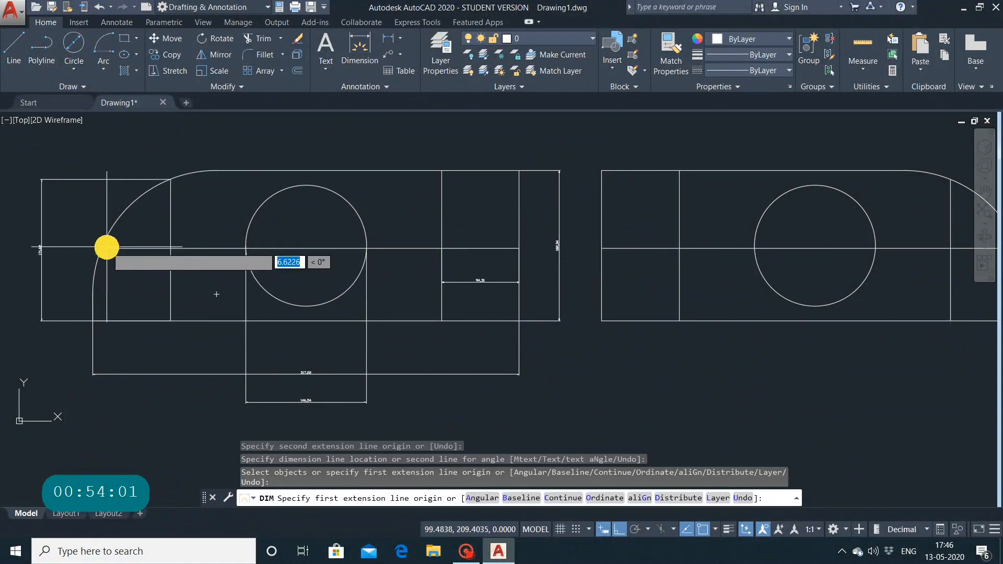
{"action": "left_click", "coordinate": [93, 320]}
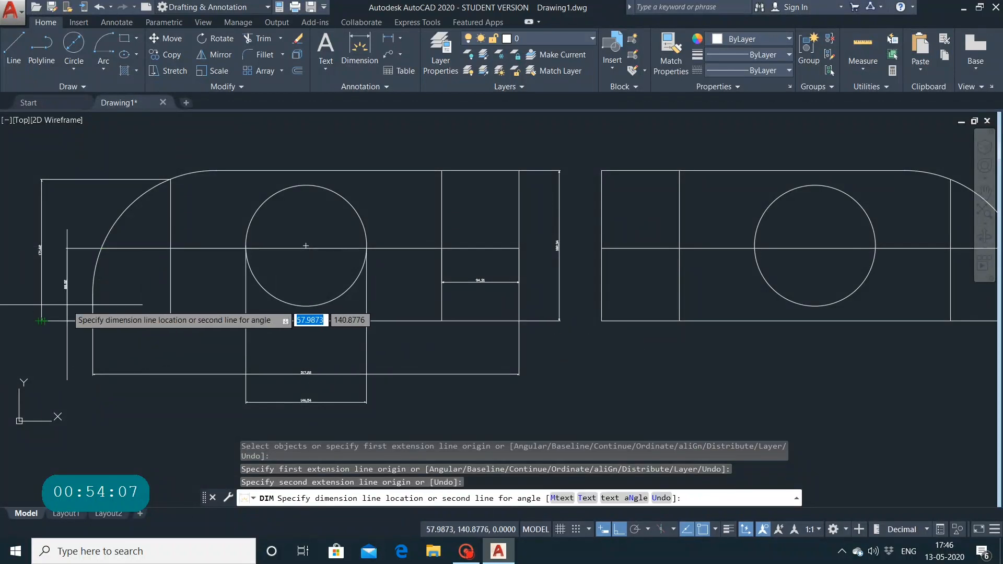
{"action": "left_click", "coordinate": [65, 312]}
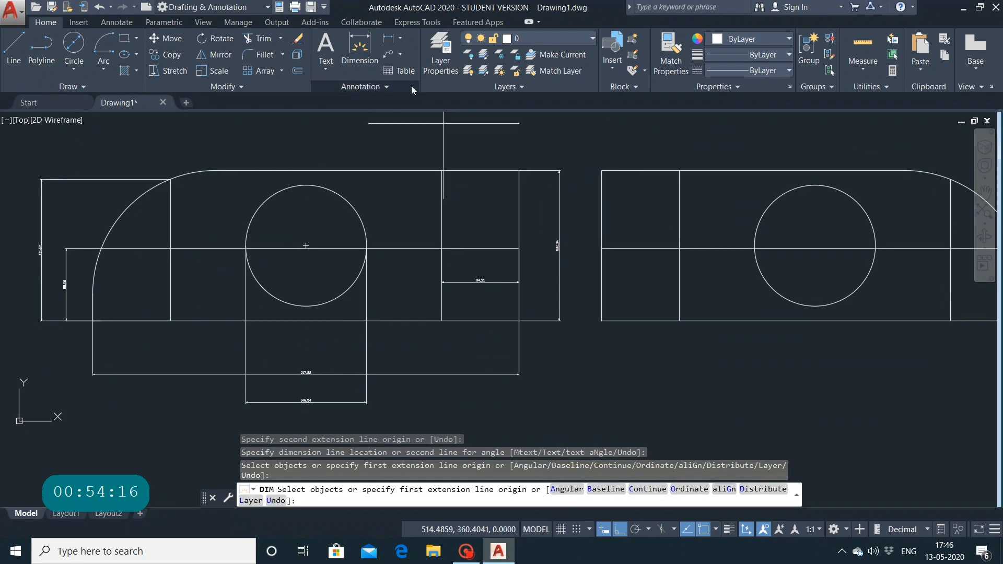
{"action": "left_click", "coordinate": [392, 86]}
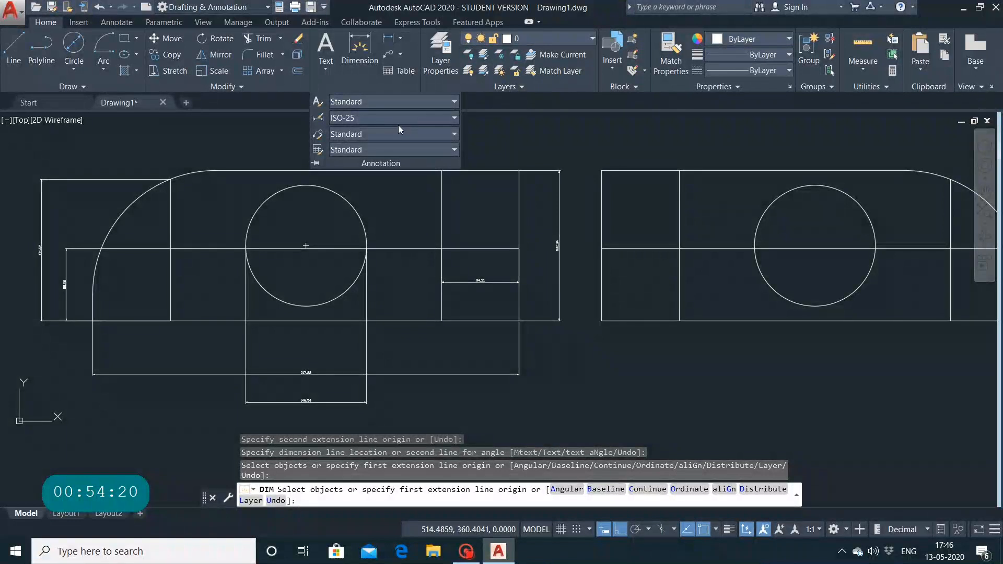
{"action": "key", "text": "Return"}
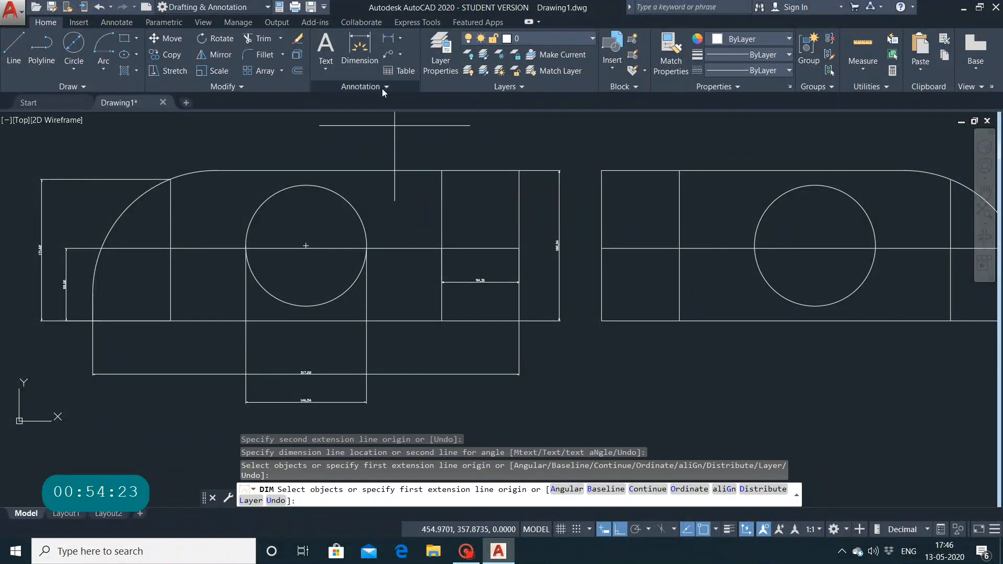
{"action": "left_click", "coordinate": [383, 89]}
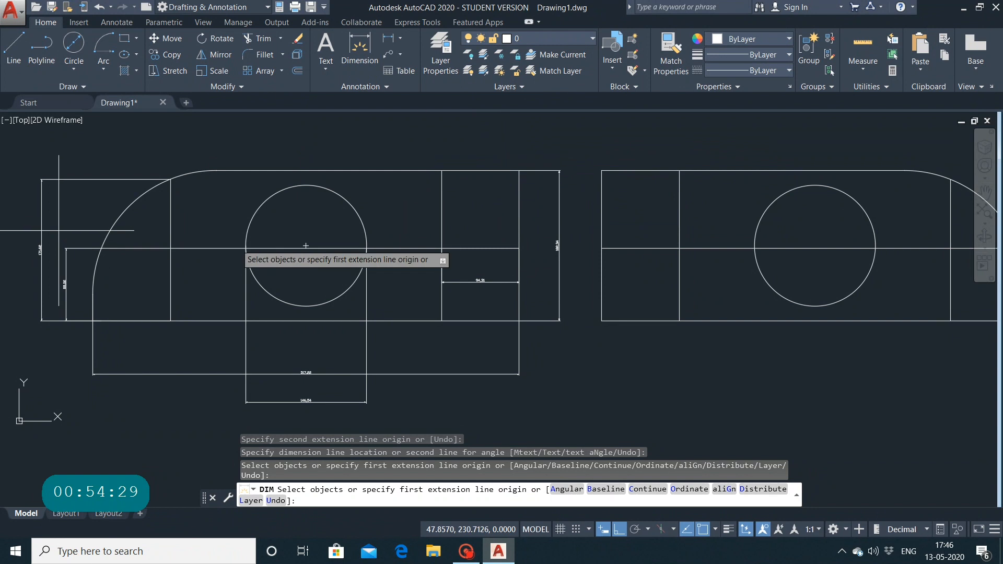
{"action": "right_click", "coordinate": [581, 228]}
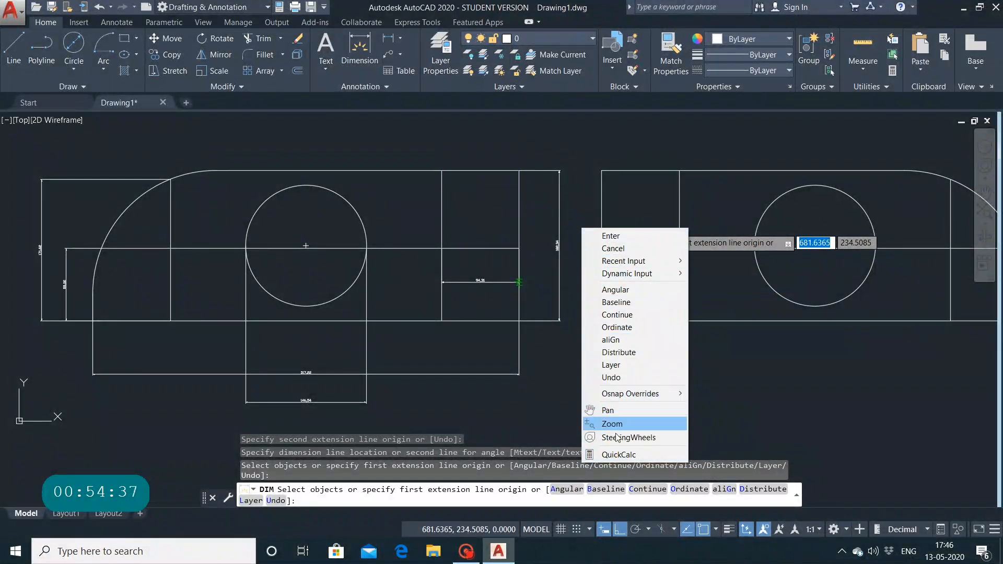
{"action": "left_click", "coordinate": [337, 401]}
{"action": "right_click", "coordinate": [337, 400]}
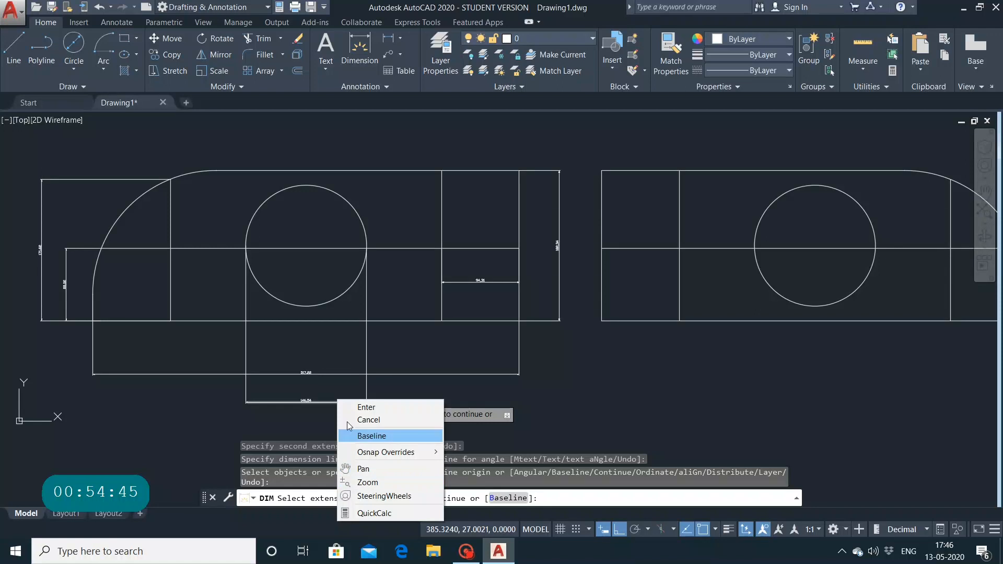
{"action": "left_click", "coordinate": [279, 412]}
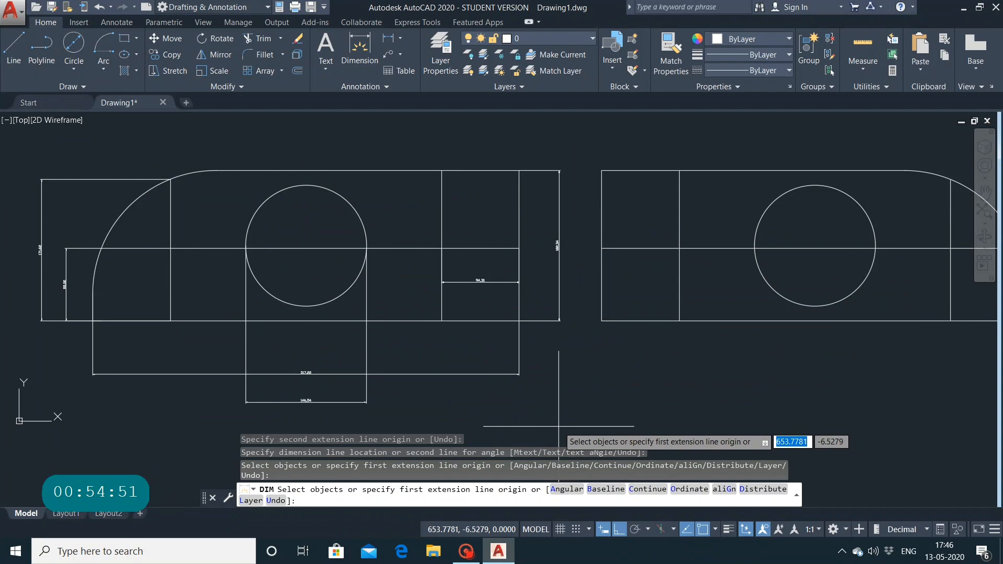
{"action": "key", "text": "Escape"}
{"action": "key", "text": "Escape"}
{"action": "key", "text": "Escape"}
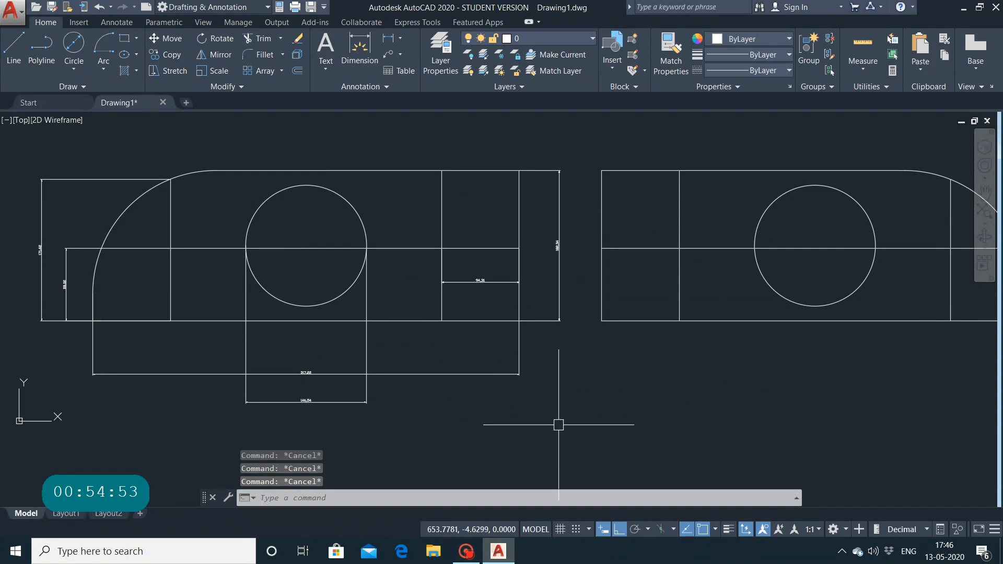
Look through the pages of the Options dialog, including Open and Save, Plot and Publish, System, Drafting and Selection, and close it unchanged.
{"action": "scroll", "coordinate": [441, 191], "scroll_direction": "up", "scroll_amount": 2}
{"action": "mouse_move", "coordinate": [410, 184]}
{"action": "middle_mouse_down"}
{"action": "mouse_move", "coordinate": [470, 192]}
{"action": "mouse_move", "coordinate": [691, 111]}
{"action": "mouse_move", "coordinate": [712, 90]}
{"action": "mouse_move", "coordinate": [694, 175]}
{"action": "mouse_move", "coordinate": [695, 165]}
{"action": "middle_mouse_up"}
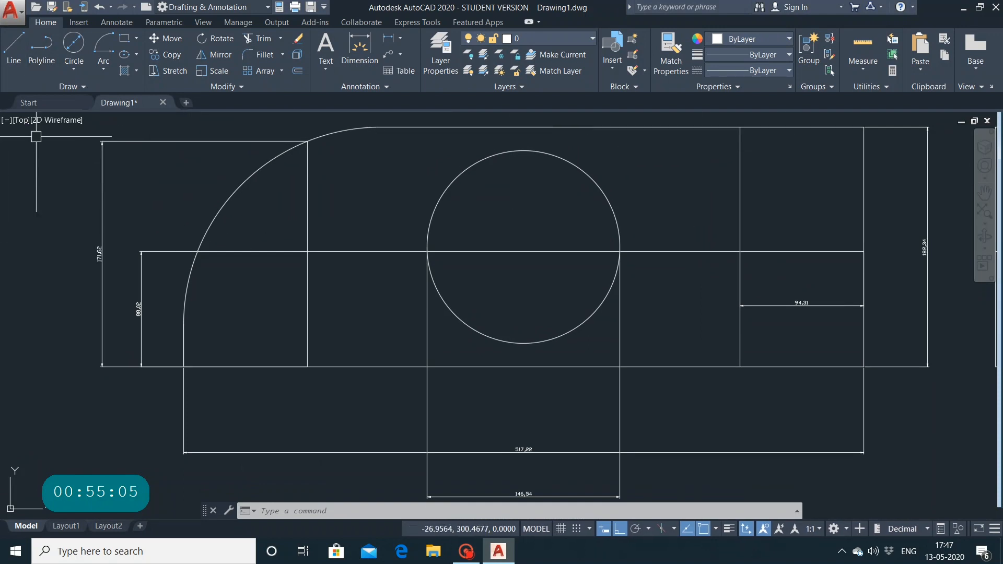
{"action": "right_click", "coordinate": [36, 157]}
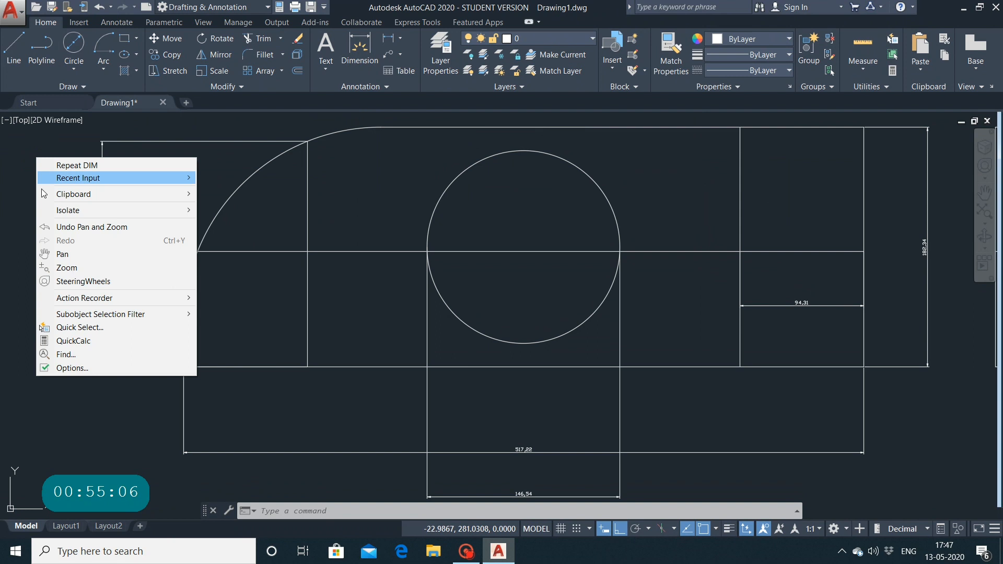
{"action": "left_click", "coordinate": [78, 368]}
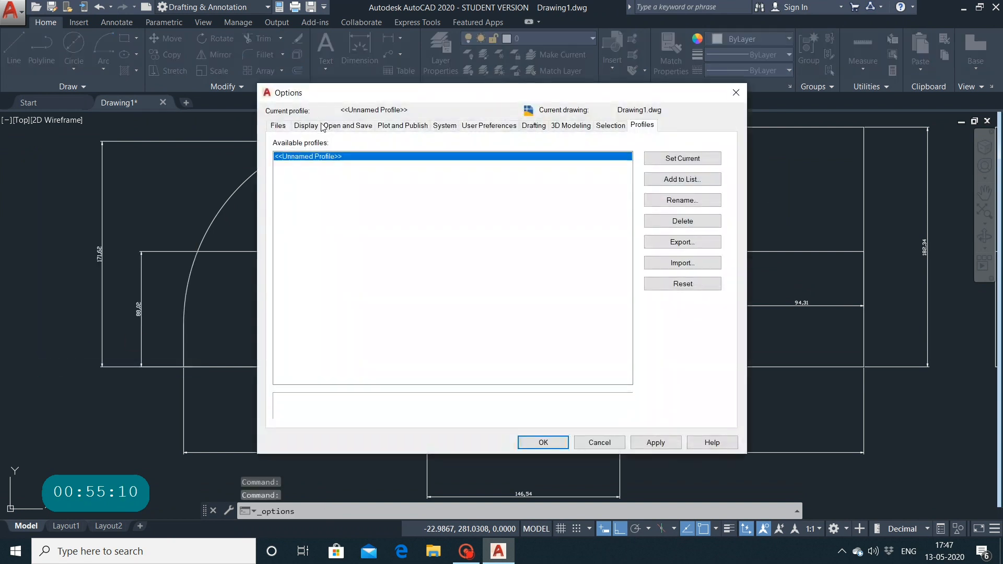
{"action": "left_click", "coordinate": [329, 126]}
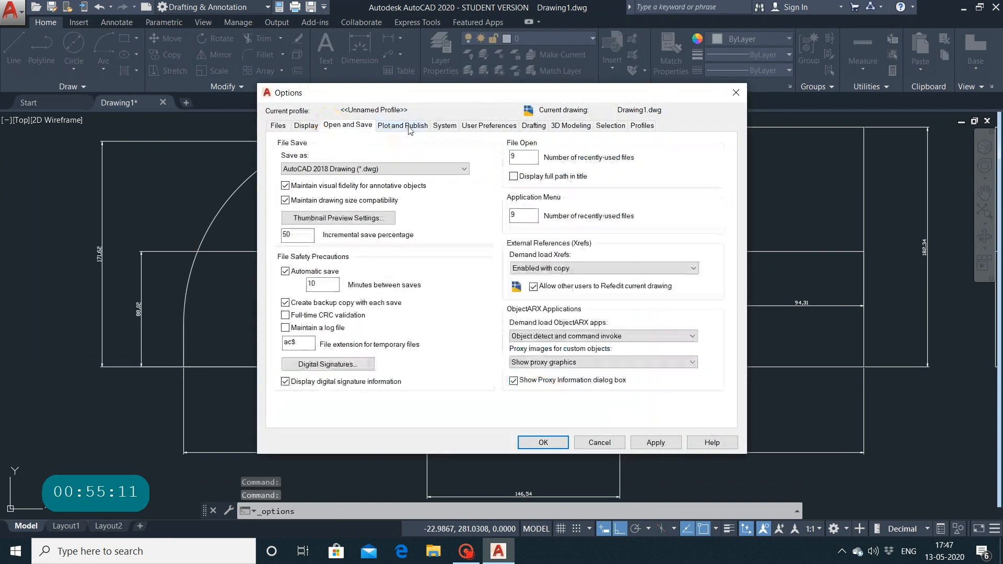
{"action": "left_click", "coordinate": [408, 127]}
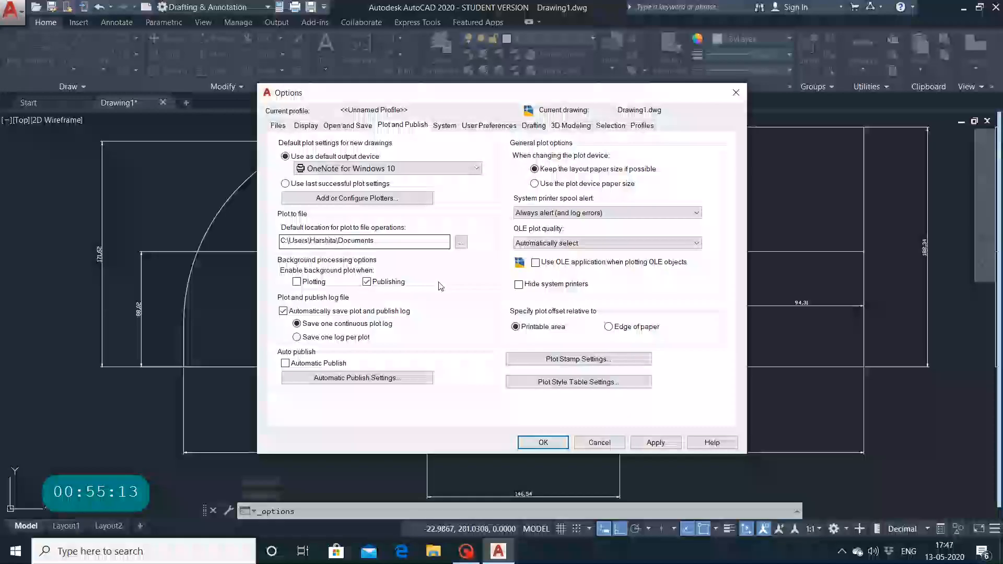
{"action": "left_click", "coordinate": [451, 128]}
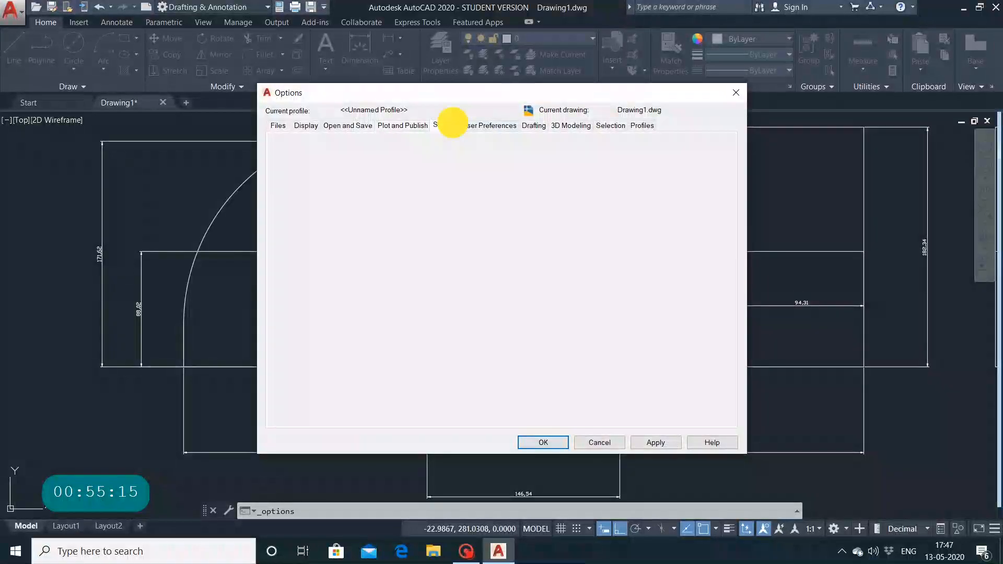
{"action": "left_click", "coordinate": [476, 124]}
{"action": "left_click", "coordinate": [535, 126]}
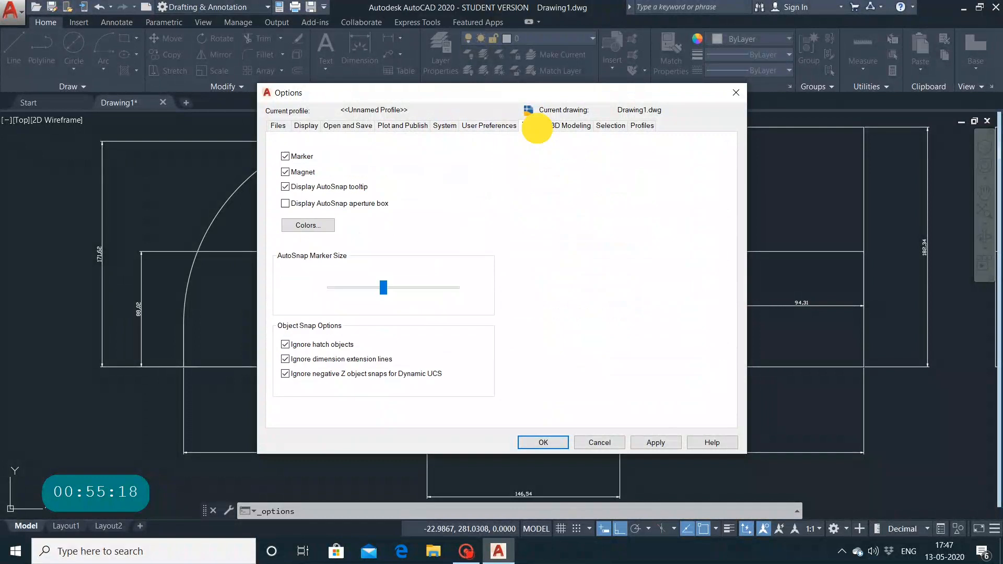
{"action": "left_click", "coordinate": [638, 127]}
{"action": "left_click", "coordinate": [607, 125]}
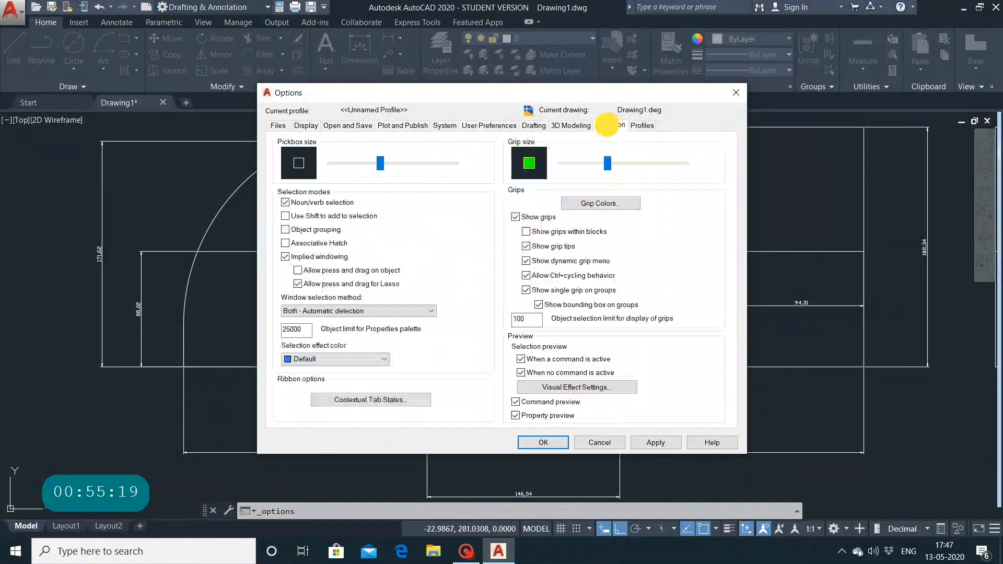
{"action": "left_click", "coordinate": [569, 127]}
{"action": "left_click", "coordinate": [533, 125]}
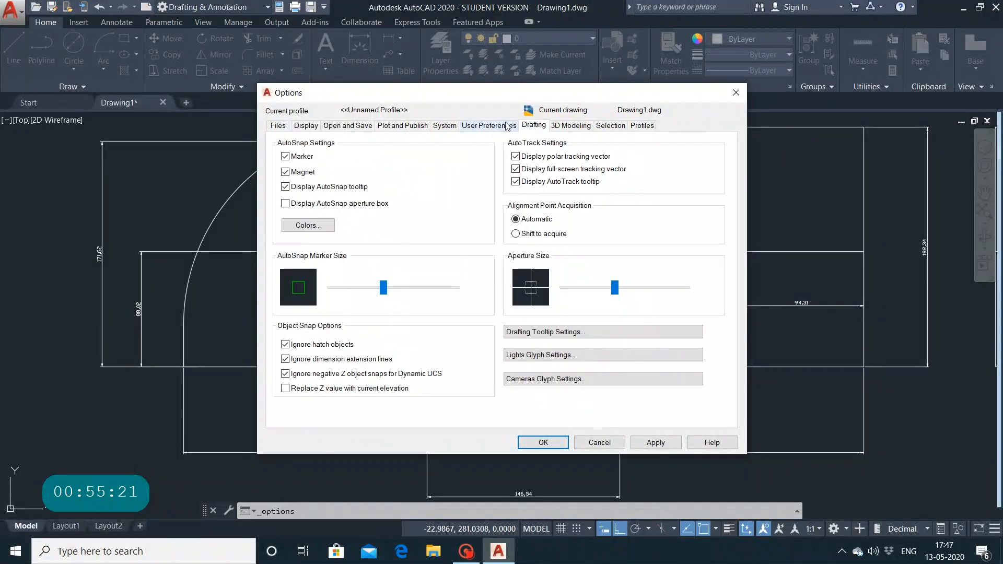
{"action": "left_click", "coordinate": [483, 123]}
{"action": "left_click", "coordinate": [282, 126]}
{"action": "left_click", "coordinate": [306, 126]}
{"action": "left_click", "coordinate": [348, 126]}
{"action": "left_click", "coordinate": [402, 126]}
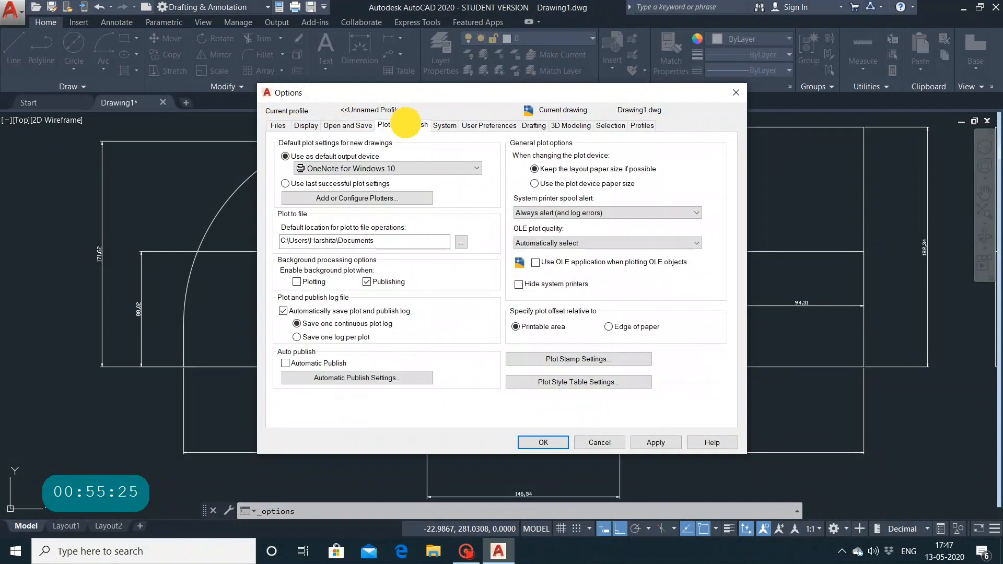
{"action": "left_click", "coordinate": [447, 125]}
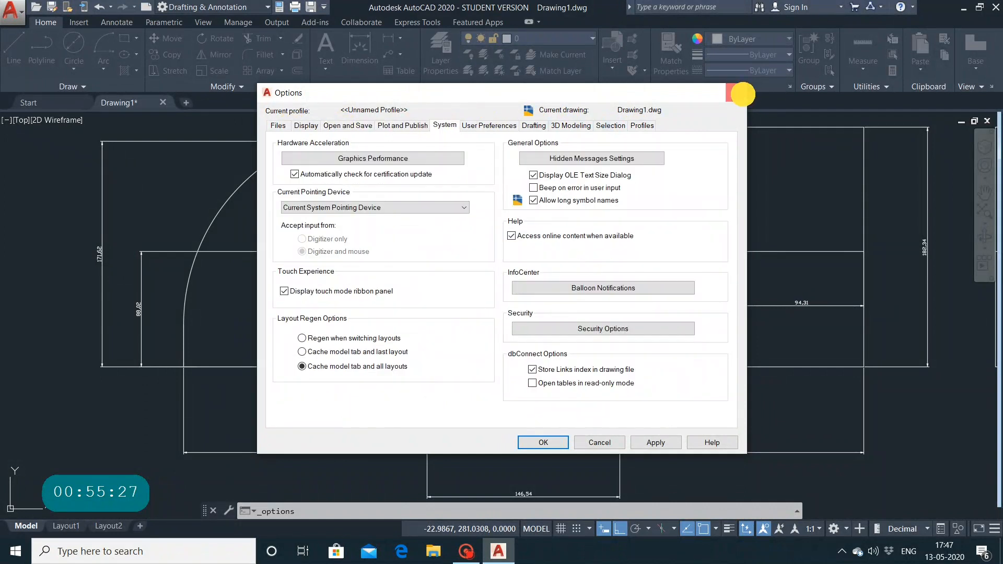
{"action": "left_click", "coordinate": [743, 95]}
Examine the dimensions placed around the original shape and compare the shape with its mirrored copy.
{"action": "scroll", "coordinate": [110, 218], "scroll_direction": "down", "scroll_amount": 2}
{"action": "scroll", "coordinate": [110, 218], "scroll_direction": "up", "scroll_amount": 3}
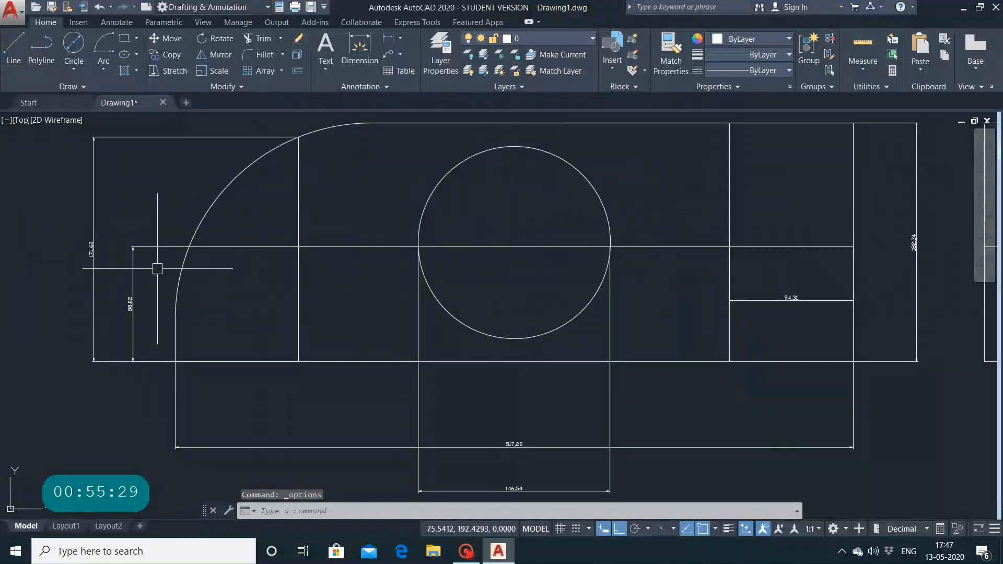
{"action": "scroll", "coordinate": [157, 269], "scroll_direction": "up", "scroll_amount": 2}
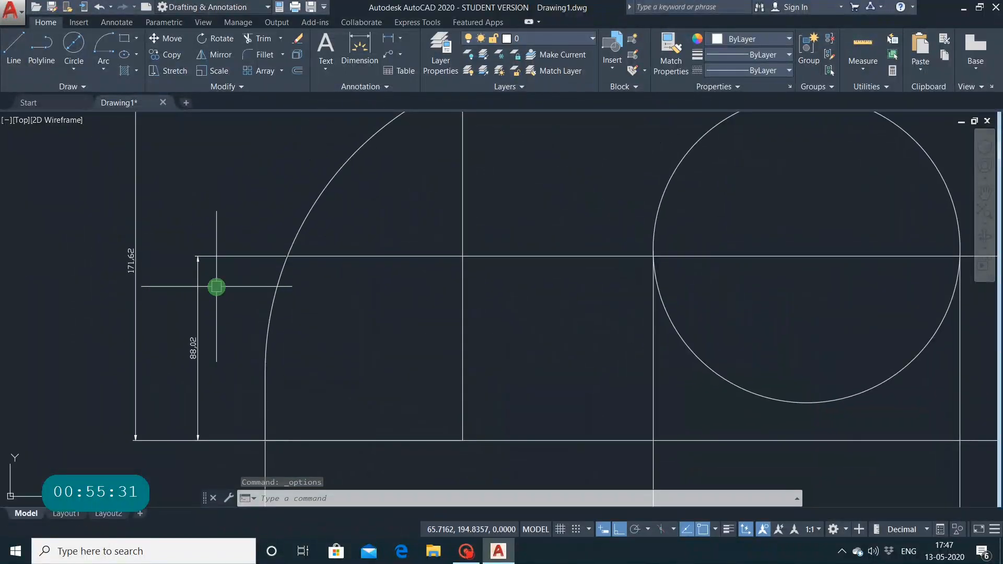
{"action": "mouse_move", "coordinate": [514, 351]}
{"action": "middle_mouse_down"}
{"action": "mouse_move", "coordinate": [488, 309]}
{"action": "mouse_move", "coordinate": [278, 109]}
{"action": "middle_mouse_up"}
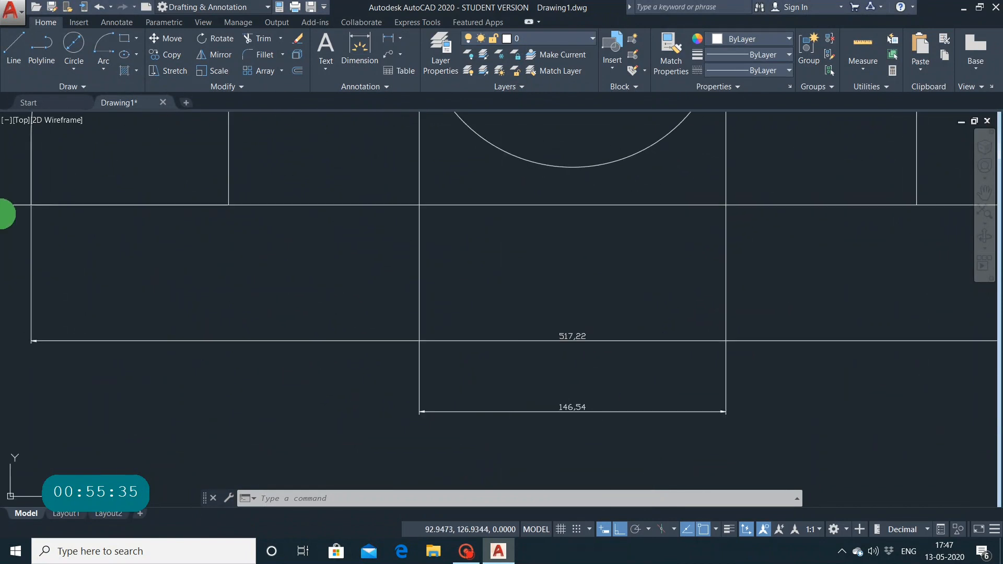
{"action": "scroll", "coordinate": [694, 412], "scroll_direction": "down", "scroll_amount": 2}
{"action": "middle_click_drag", "start_coordinate": [563, 292], "coordinate": [565, 293]}
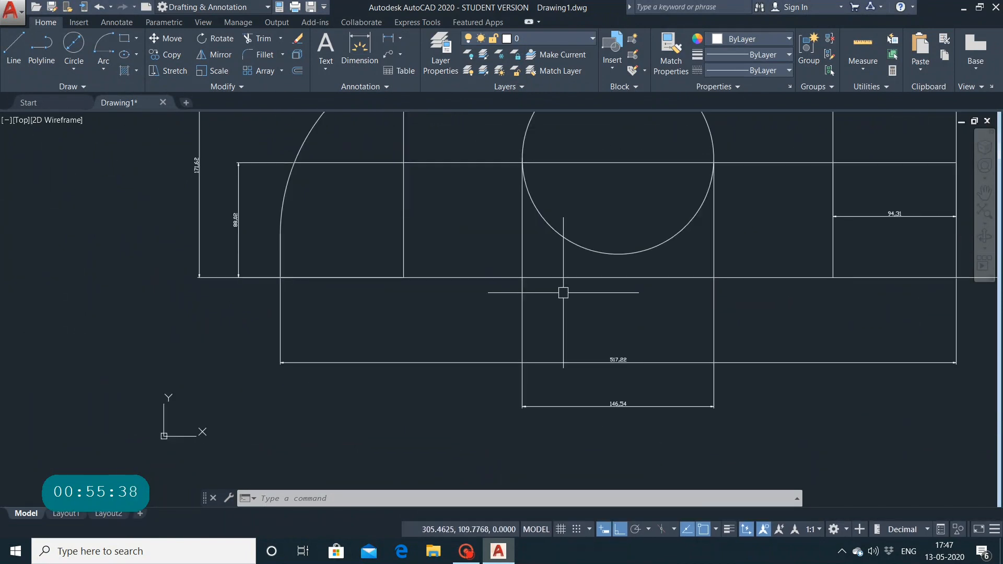
{"action": "middle_click", "coordinate": [431, 361]}
{"action": "mouse_move", "coordinate": [671, 368]}
{"action": "middle_mouse_down"}
{"action": "mouse_move", "coordinate": [609, 418]}
{"action": "mouse_move", "coordinate": [589, 457]}
{"action": "mouse_move", "coordinate": [535, 353]}
{"action": "mouse_move", "coordinate": [387, 284]}
{"action": "mouse_move", "coordinate": [382, 306]}
{"action": "middle_mouse_up"}
{"action": "scroll", "coordinate": [589, 457], "scroll_direction": "down", "scroll_amount": 6}
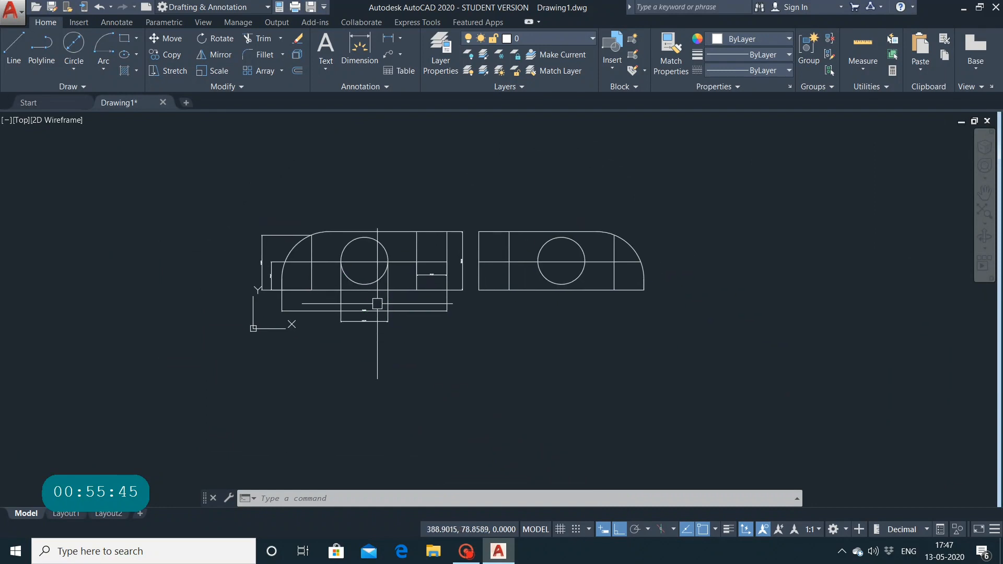
{"action": "scroll", "coordinate": [382, 306], "scroll_direction": "up", "scroll_amount": 4}
{"action": "scroll", "coordinate": [382, 306], "scroll_direction": "up", "scroll_amount": 3}
{"action": "mouse_move", "coordinate": [399, 374]}
{"action": "middle_mouse_down"}
{"action": "mouse_move", "coordinate": [397, 412]}
{"action": "mouse_move", "coordinate": [508, 487]}
{"action": "mouse_move", "coordinate": [551, 464]}
{"action": "mouse_move", "coordinate": [548, 416]}
{"action": "mouse_move", "coordinate": [240, 315]}
{"action": "middle_mouse_up"}
{"action": "scroll", "coordinate": [632, 308], "scroll_direction": "down", "scroll_amount": 2}
{"action": "middle_click_drag", "start_coordinate": [624, 314], "coordinate": [582, 354]}
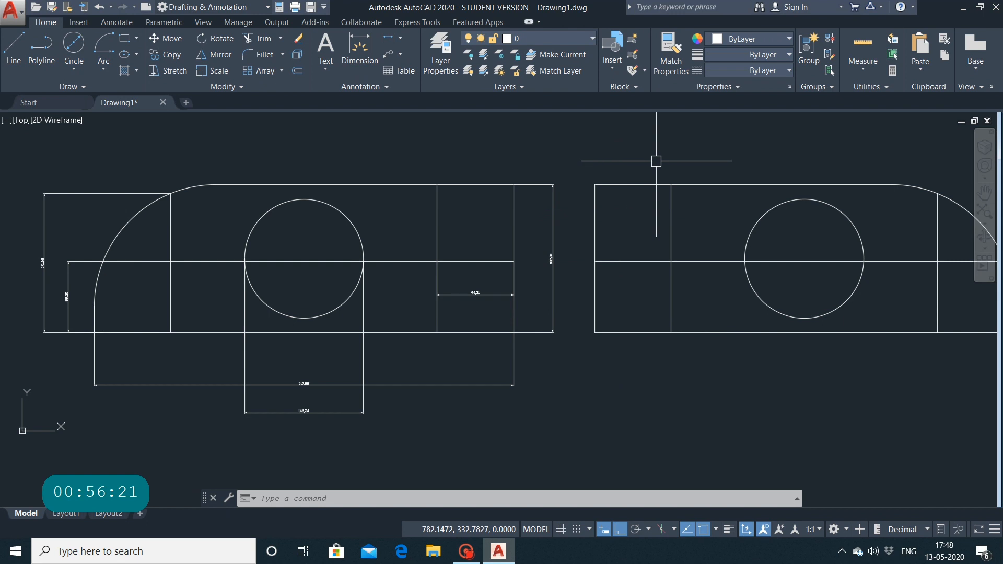
Erase the dimensioned original shape together with the mirrored copy's circle, top edge and vertical lines using one window selection.
{"action": "left_click", "coordinate": [10, 167]}
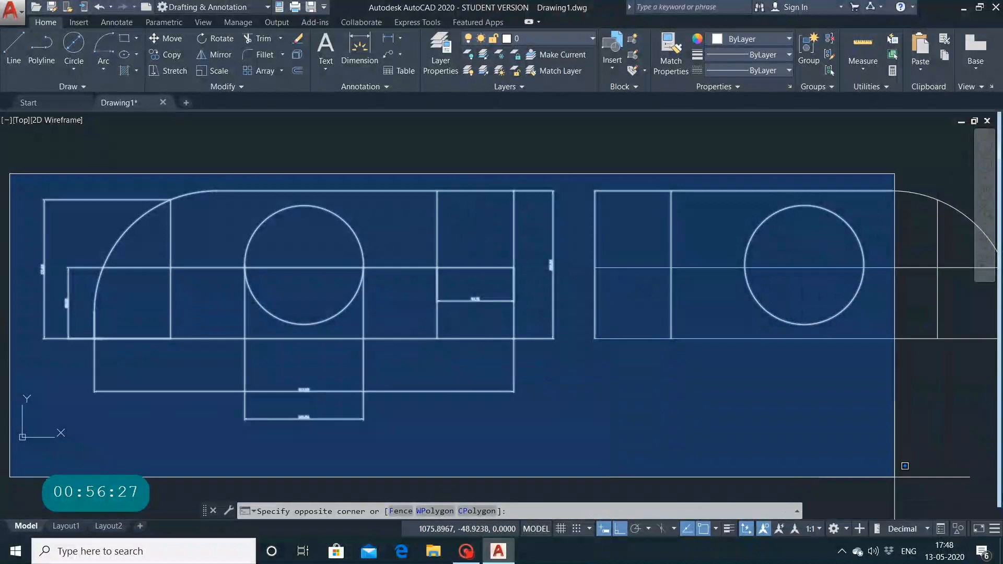
{"action": "left_click", "coordinate": [936, 448]}
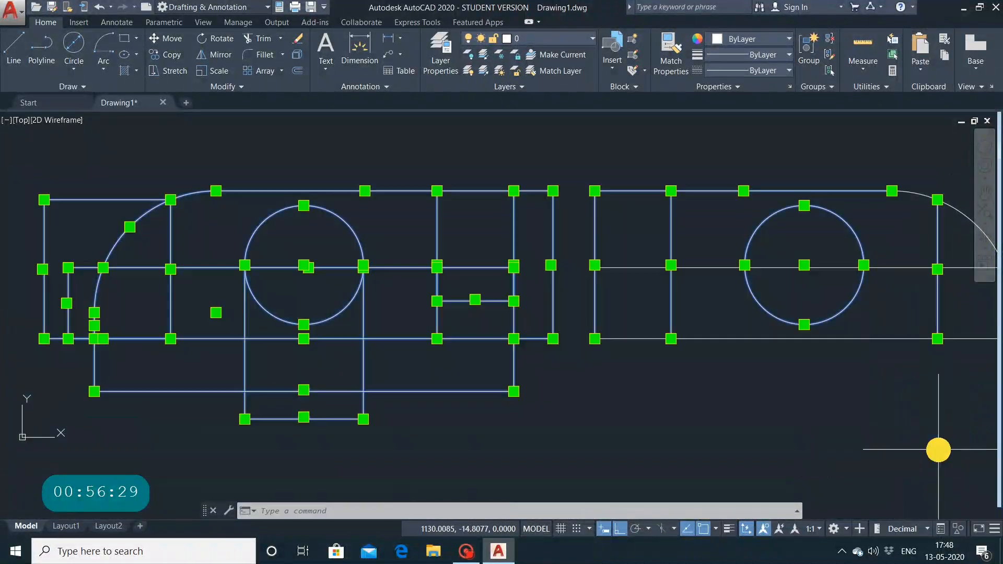
{"action": "key", "text": "Delete"}
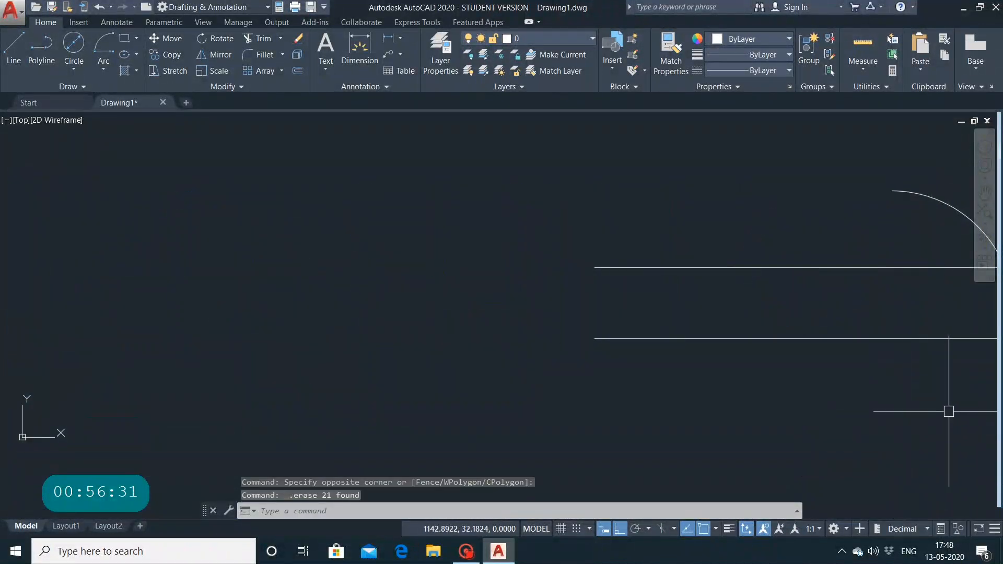
Erase the two remaining long horizontal lines of the mirrored copy using one crossing selection.
{"action": "left_click", "coordinate": [652, 141]}
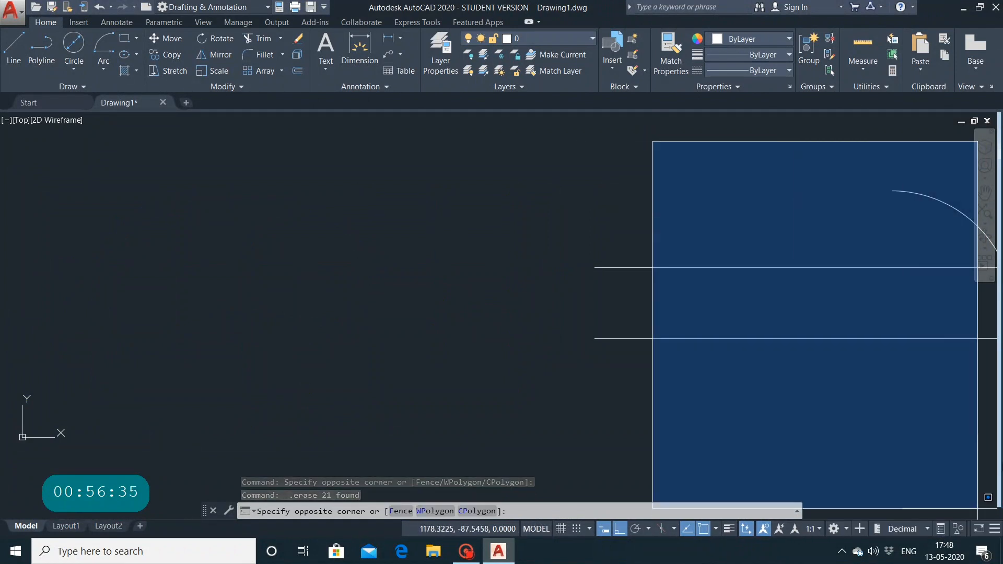
{"action": "left_click", "coordinate": [946, 356]}
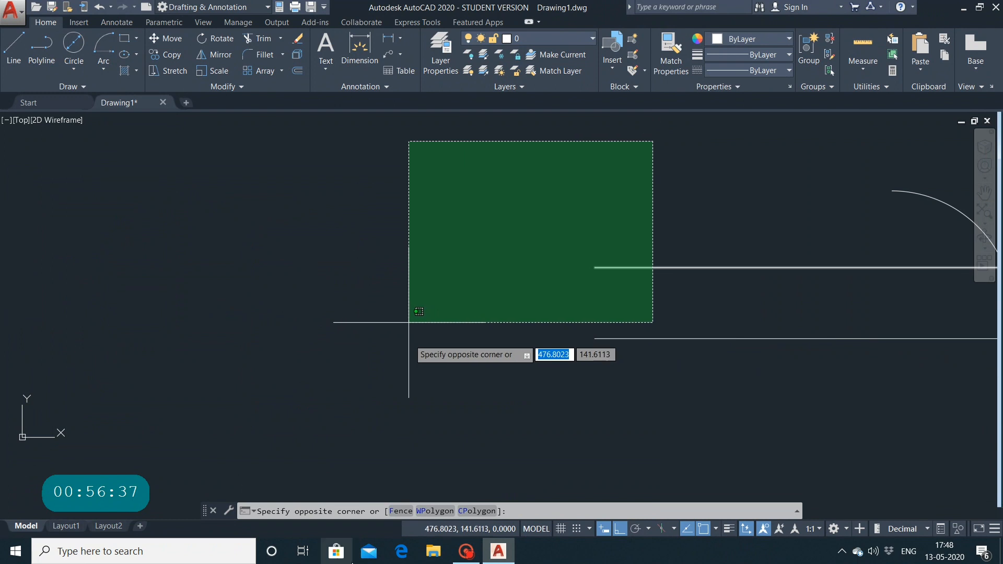
{"action": "left_click", "coordinate": [413, 411]}
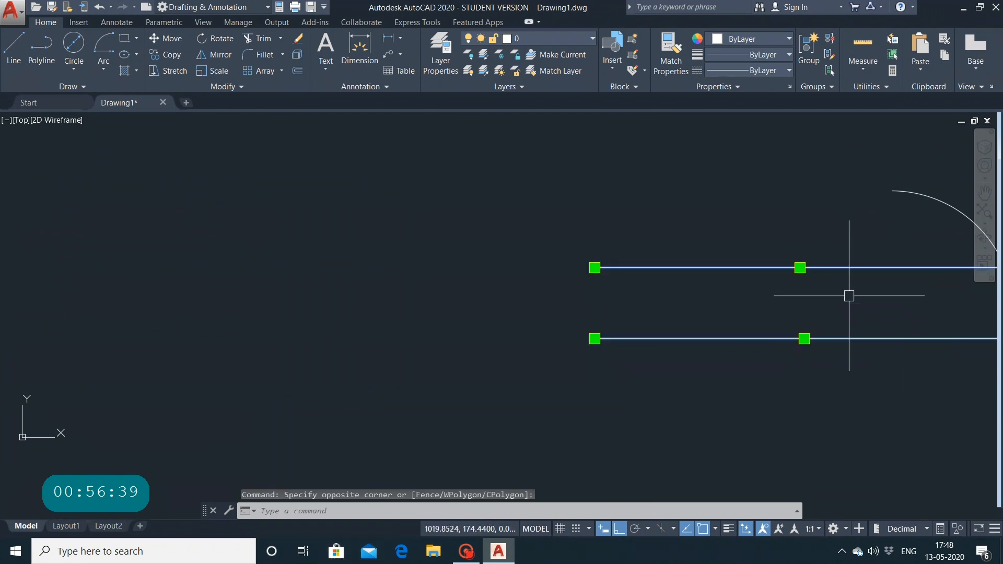
{"action": "key", "text": "Delete"}
Erase the leftover corner arc and the line pieces attached to it with a window selection, leaving the drawing empty.
{"action": "left_click", "coordinate": [919, 164]}
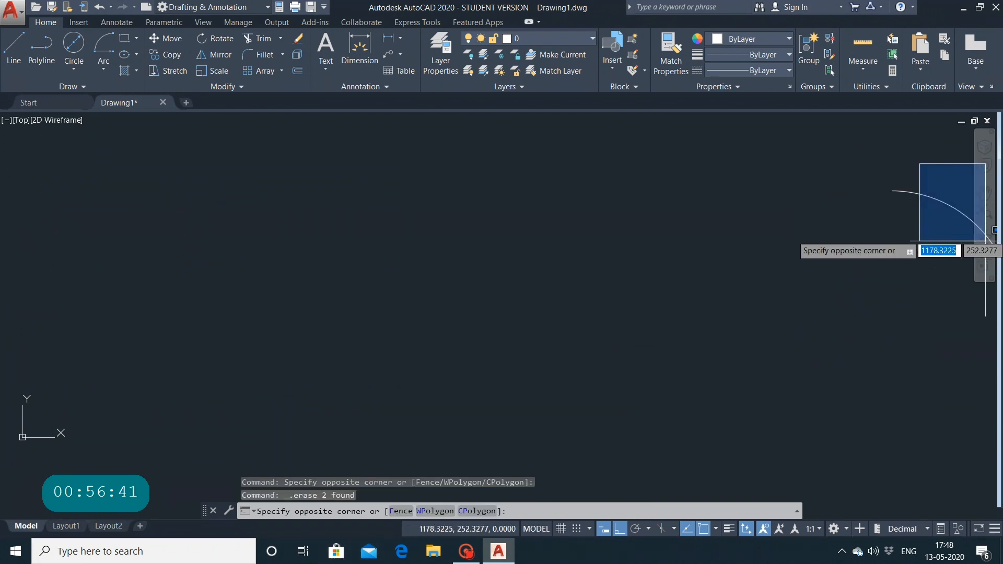
{"action": "left_click", "coordinate": [961, 334]}
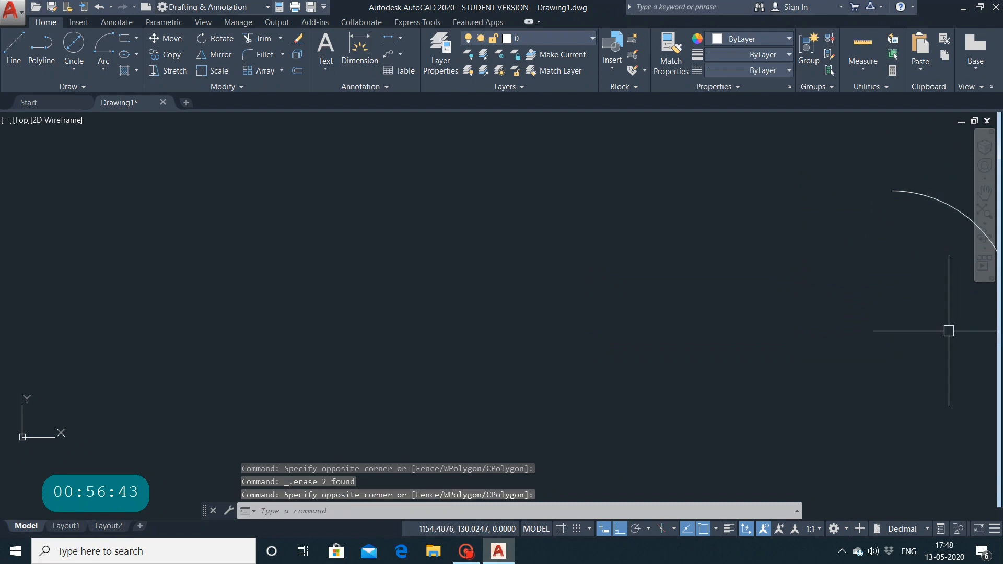
{"action": "right_click", "coordinate": [480, 315]}
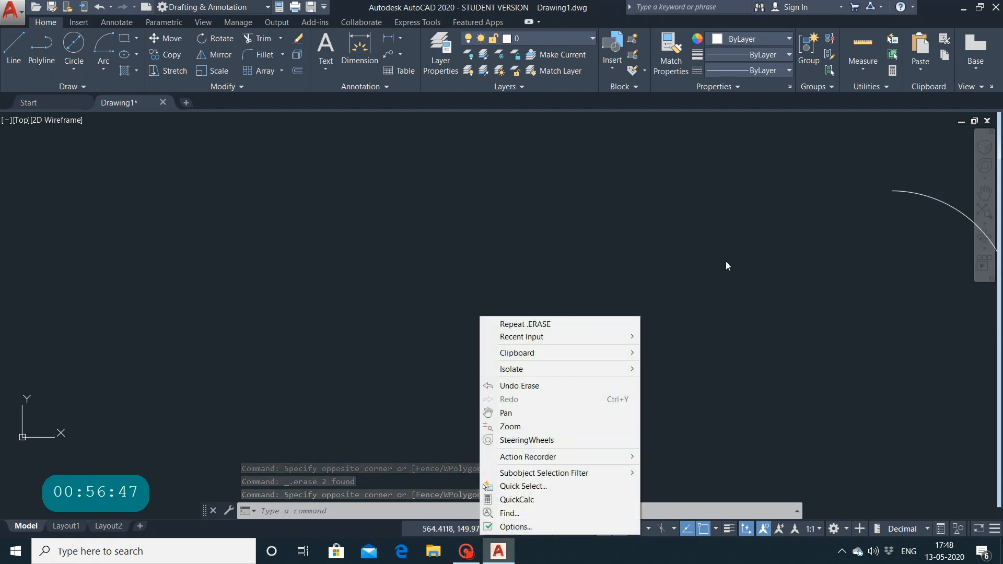
{"action": "key", "text": "Delete"}
{"action": "key", "text": "Delete"}
{"action": "middle_click_drag", "start_coordinate": [723, 250], "coordinate": [479, 275]}
{"action": "right_click", "coordinate": [479, 275]}
{"action": "left_click", "coordinate": [691, 171]}
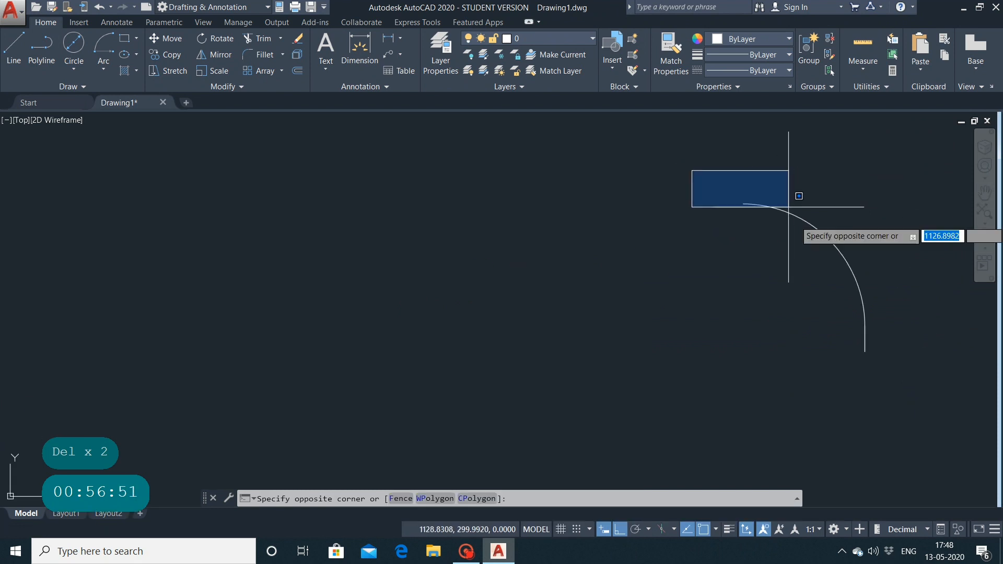
{"action": "left_click", "coordinate": [977, 424]}
{"action": "key", "text": "Delete"}
{"action": "key", "text": "Escape"}
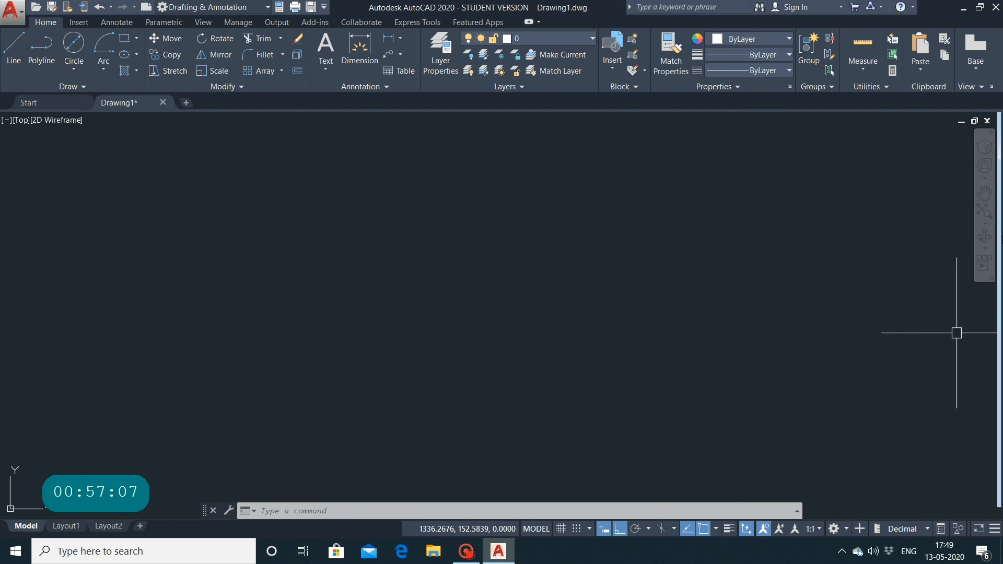
Quit the program without saving the changes to Drawing1.dwg.
{"action": "left_click", "coordinate": [994, 8]}
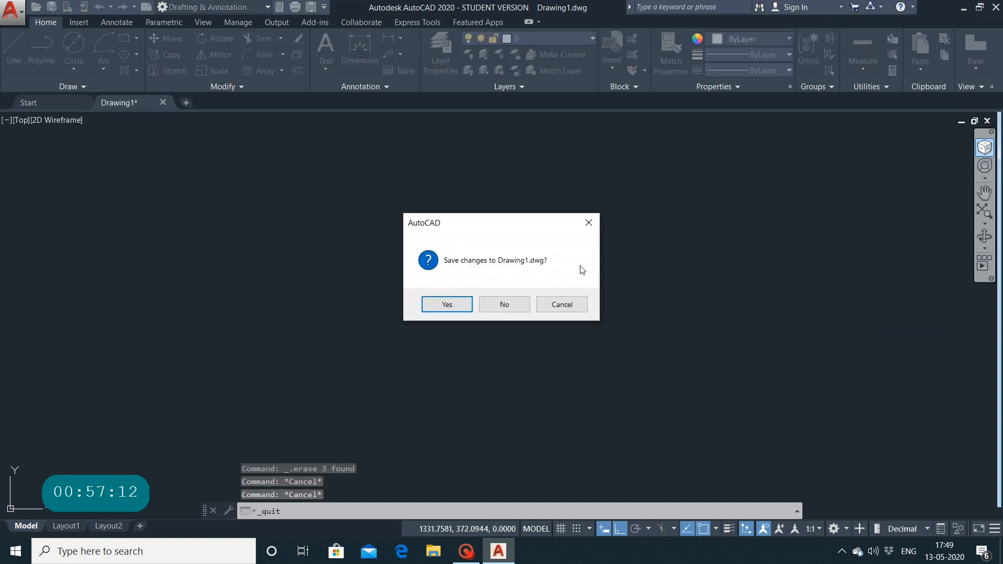
{"action": "left_click", "coordinate": [504, 304]}
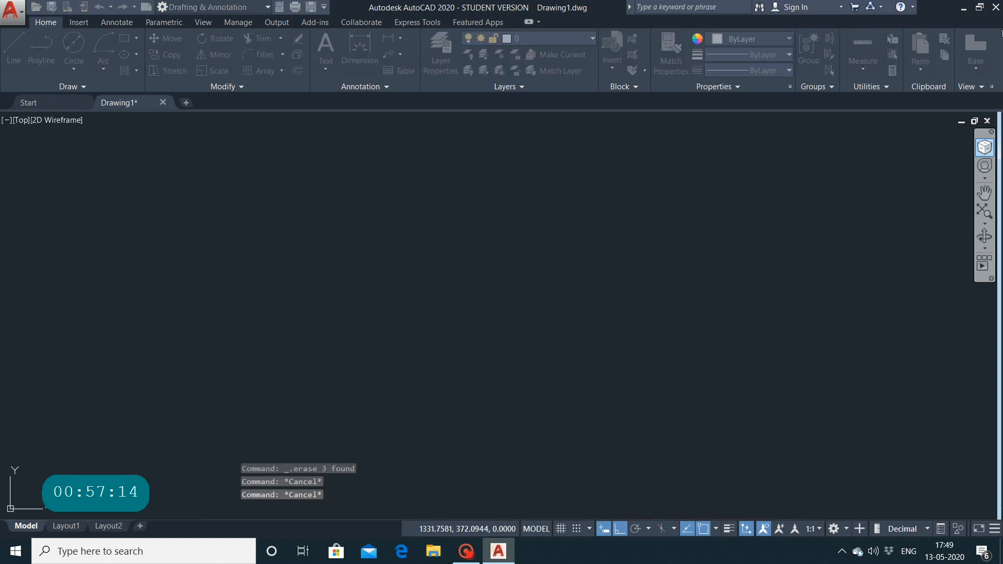